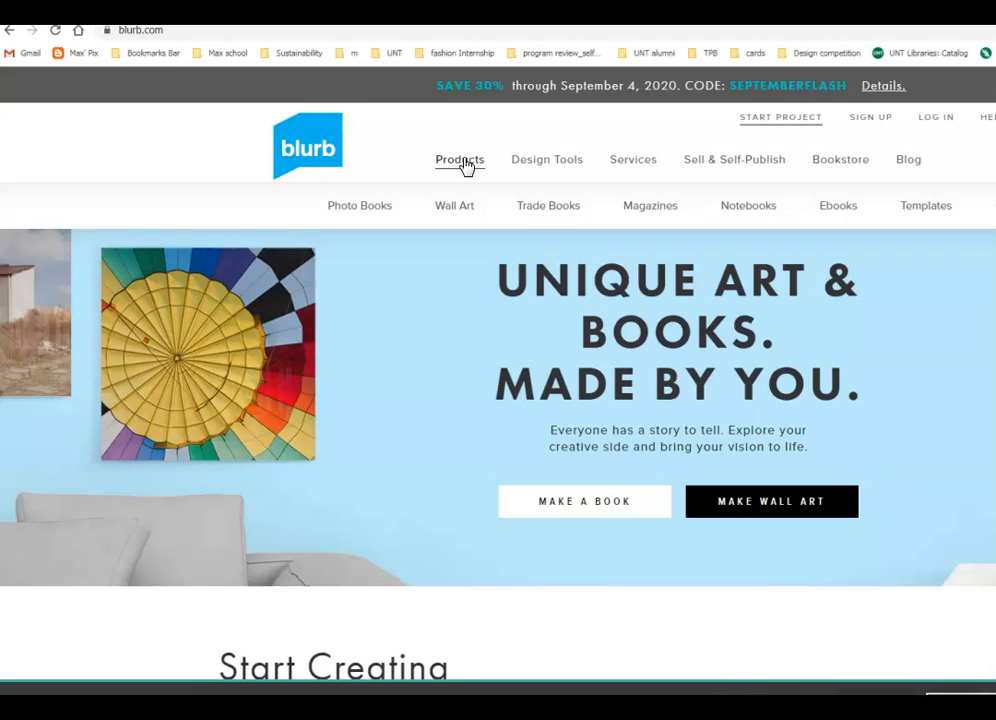
# - Open Blurb's Photo Books page and scroll to the 10×8 in Standard Landscape size options
pyautogui.click(362, 216)
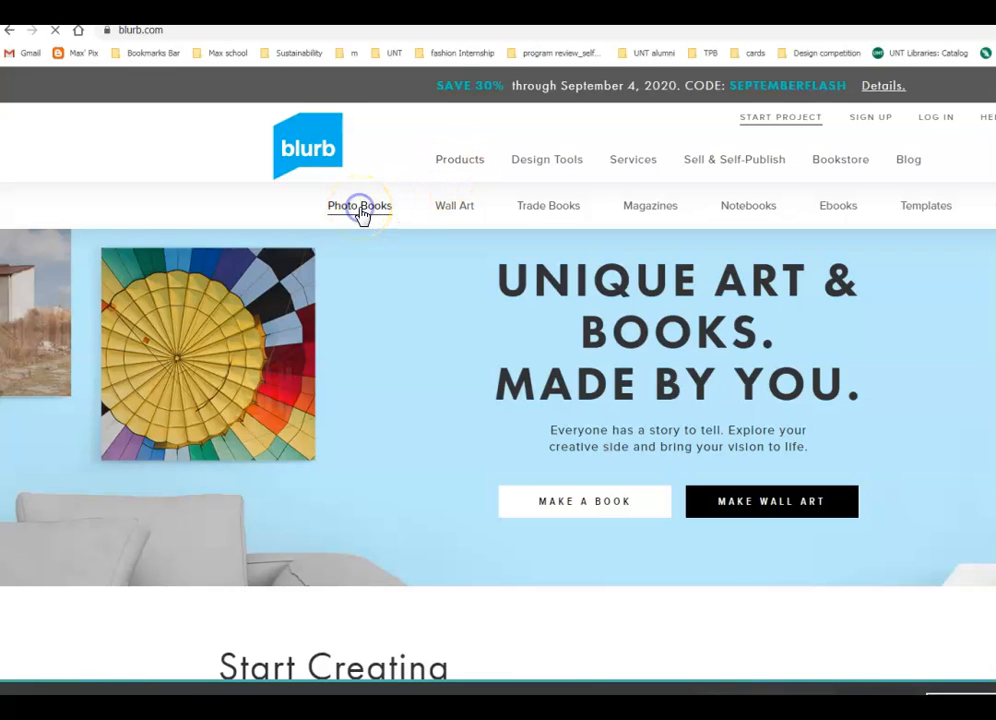
pyautogui.scroll(-1, 560, 529)
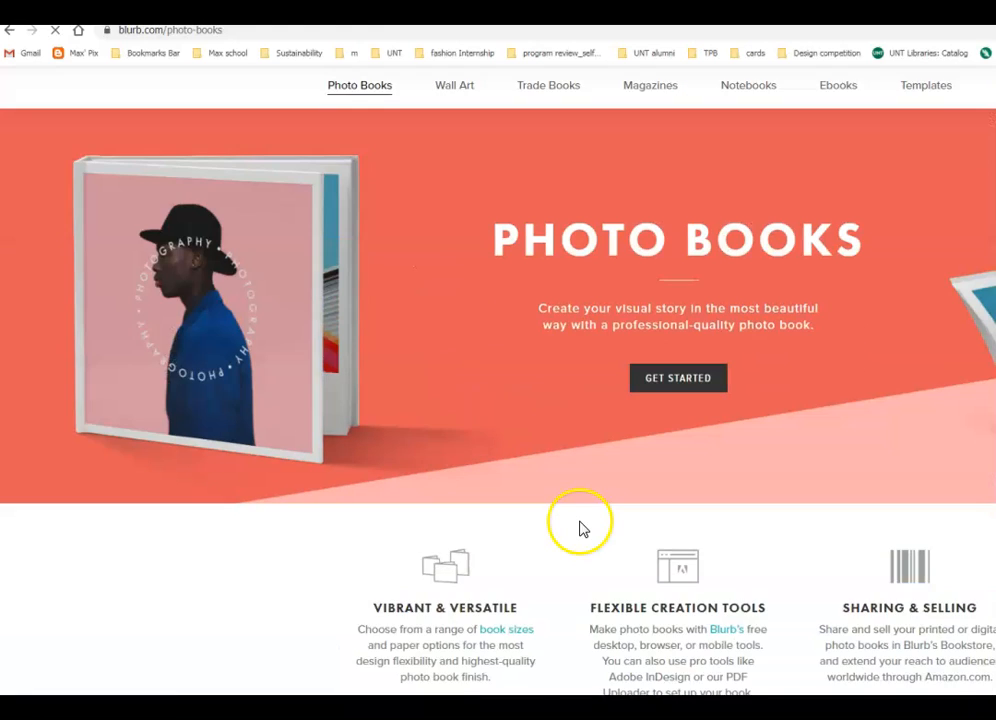
pyautogui.scroll(-1, 582, 529)
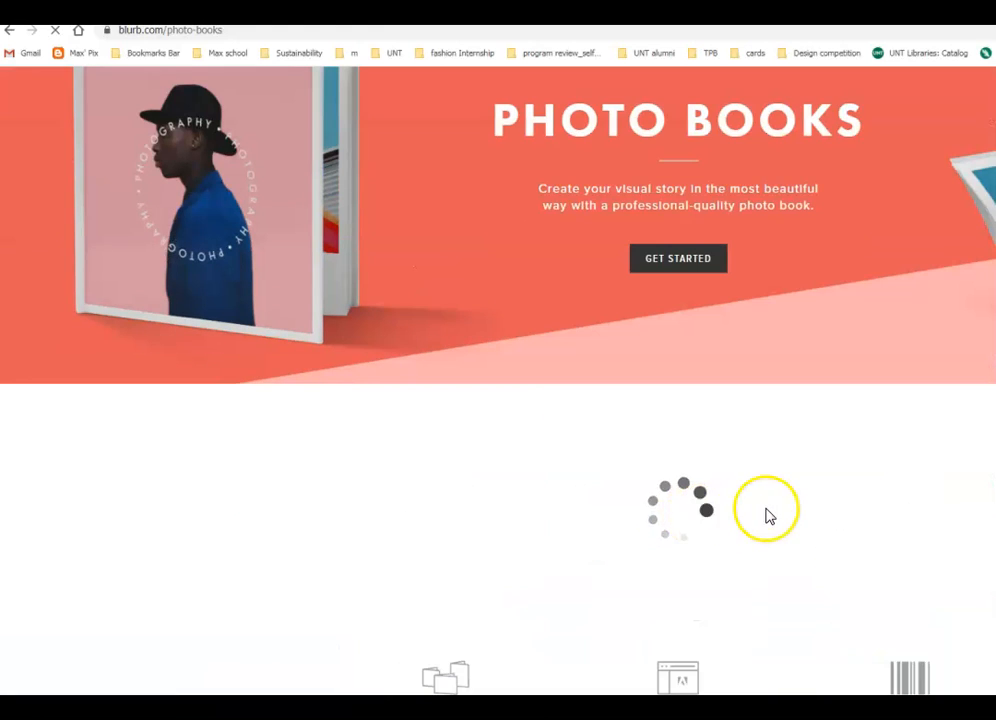
pyautogui.scroll(2, 766, 515)
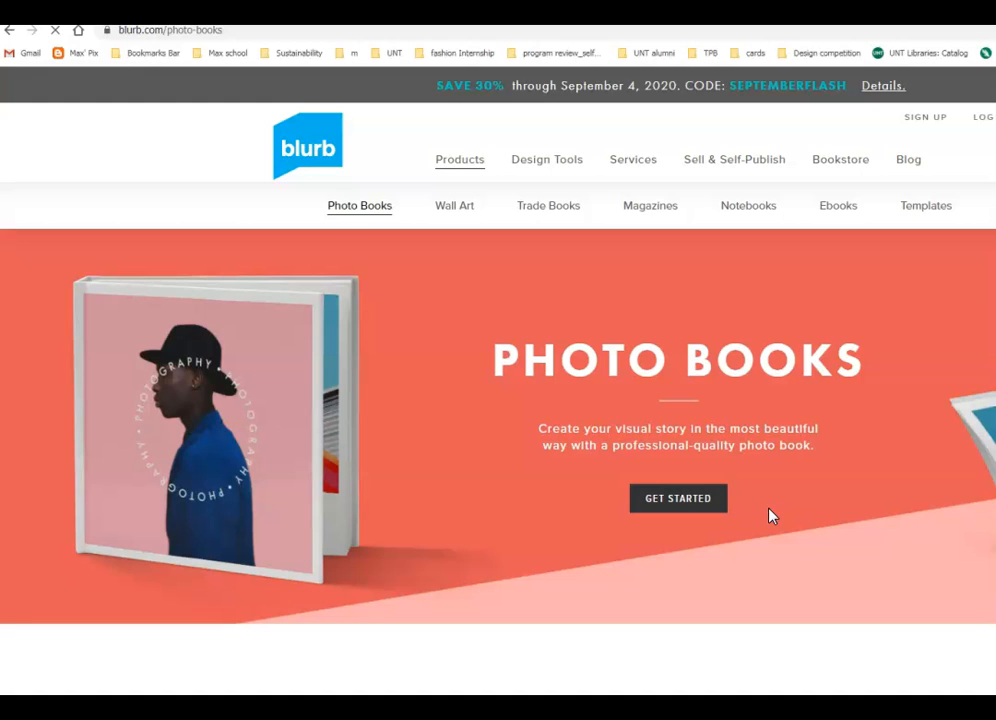
pyautogui.scroll(-4, 769, 516)
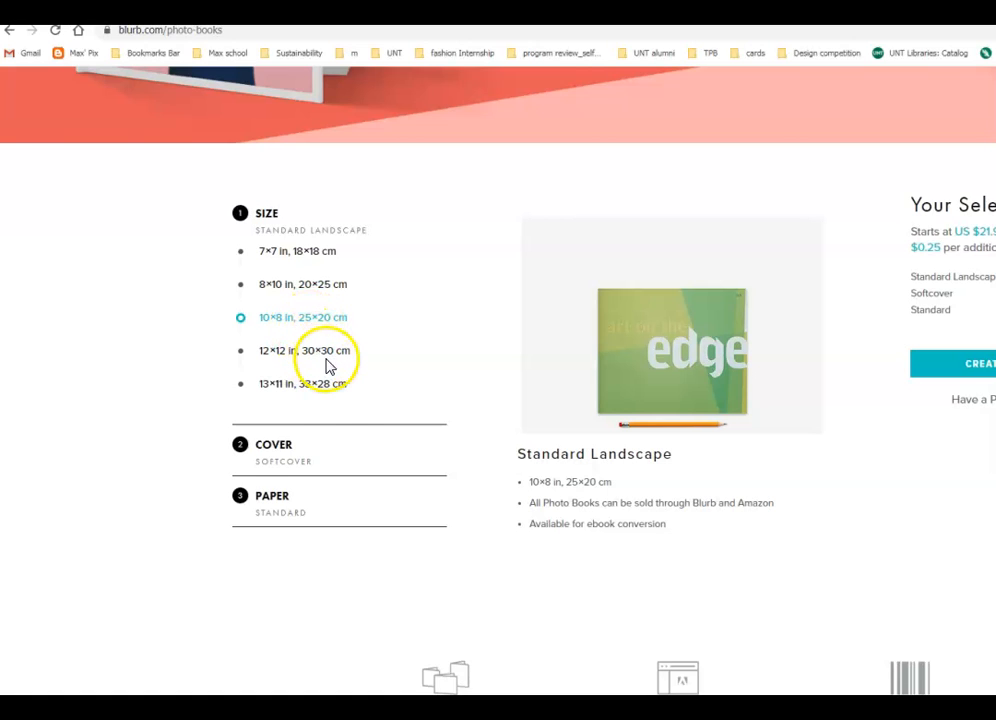
# - Choose the Dust Jacket hardcover for the Standard Landscape photo book
pyautogui.scroll(-2, 332, 412)
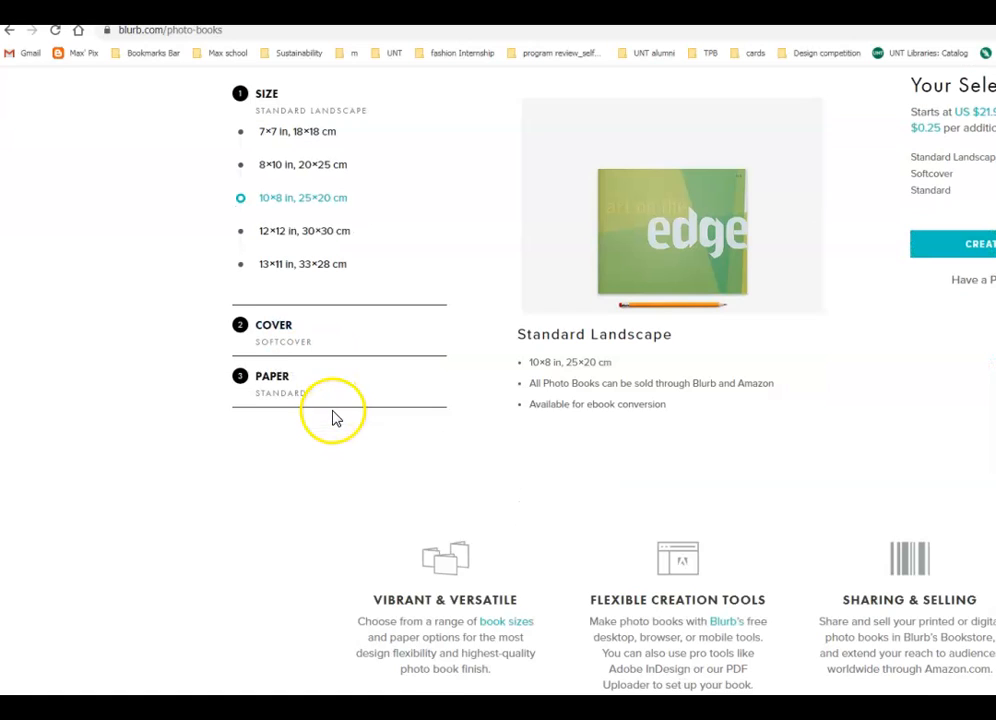
pyautogui.click(252, 338)
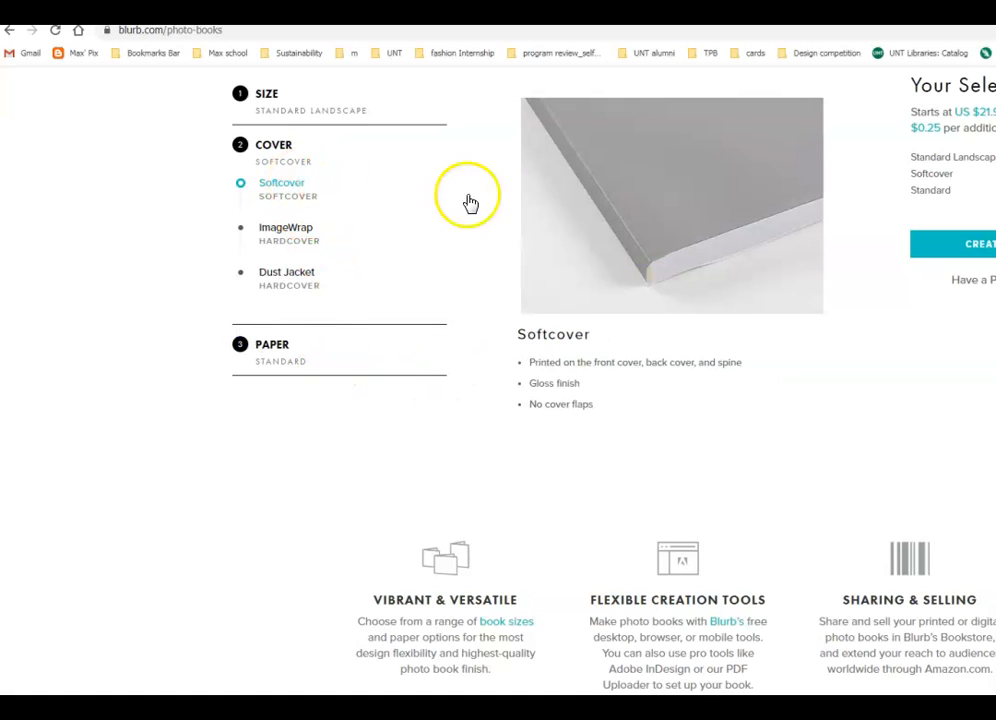
pyautogui.click(294, 231)
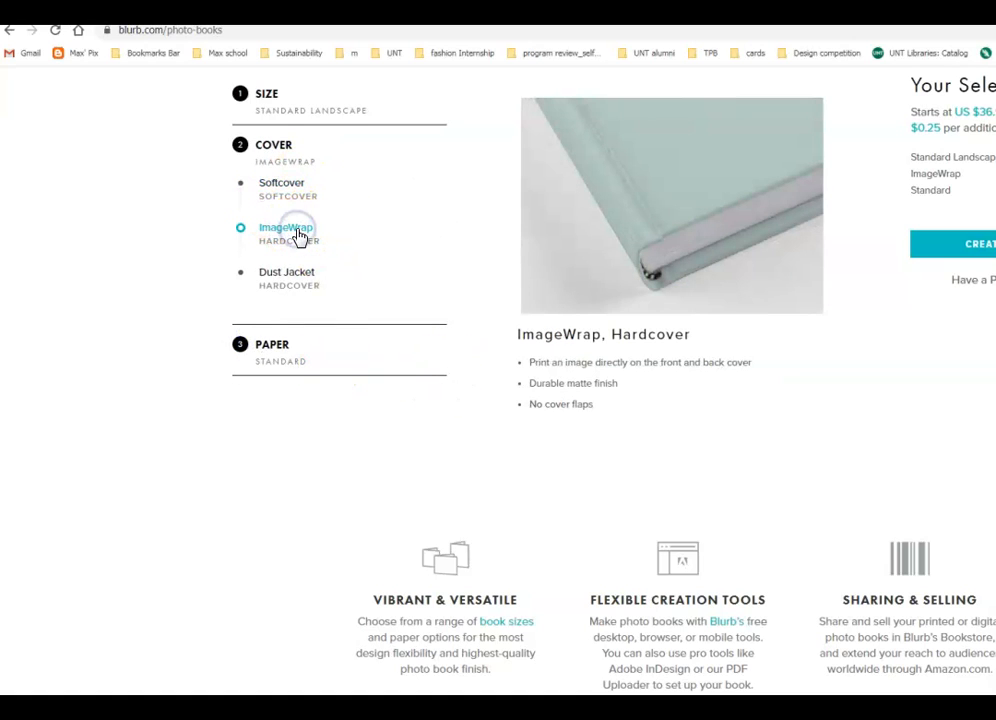
pyautogui.click(302, 279)
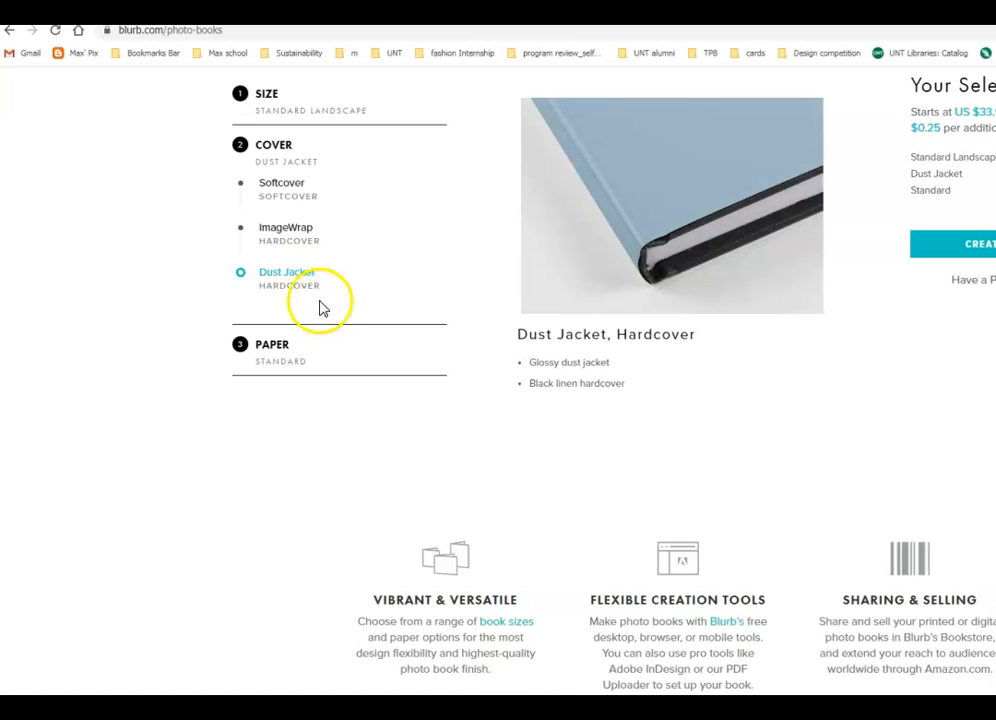
# - Keep Standard 80# paper, check the US $33.99 price, and dismiss the sign-up popup
pyautogui.scroll(-2, 322, 316)
pyautogui.click(286, 229)
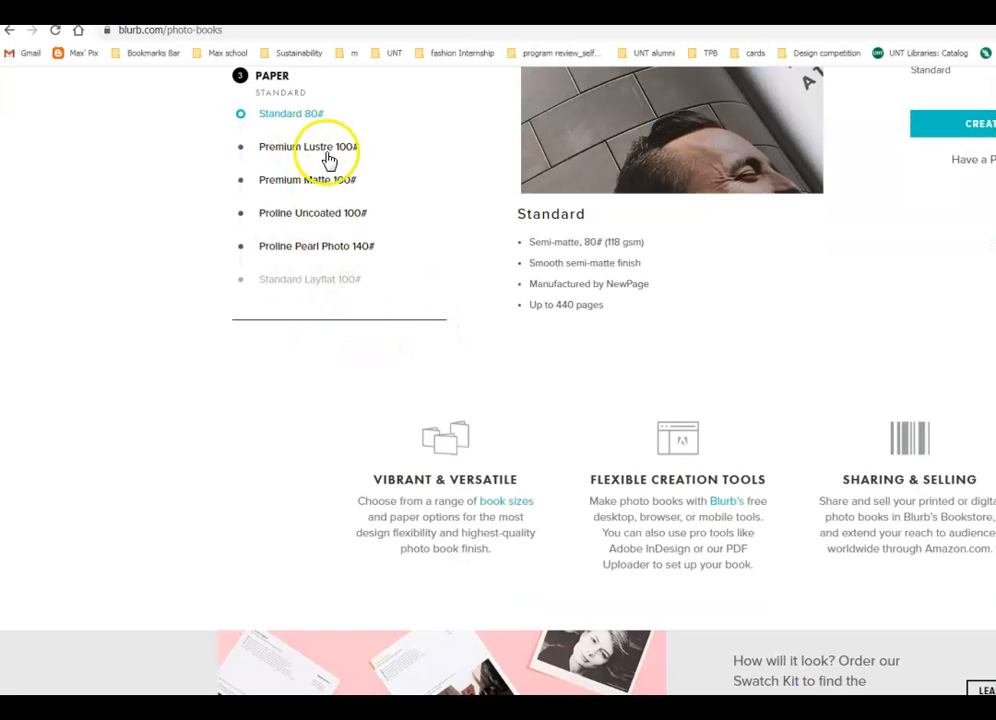
pyautogui.scroll(2, 313, 155)
pyautogui.scroll(2, 313, 155)
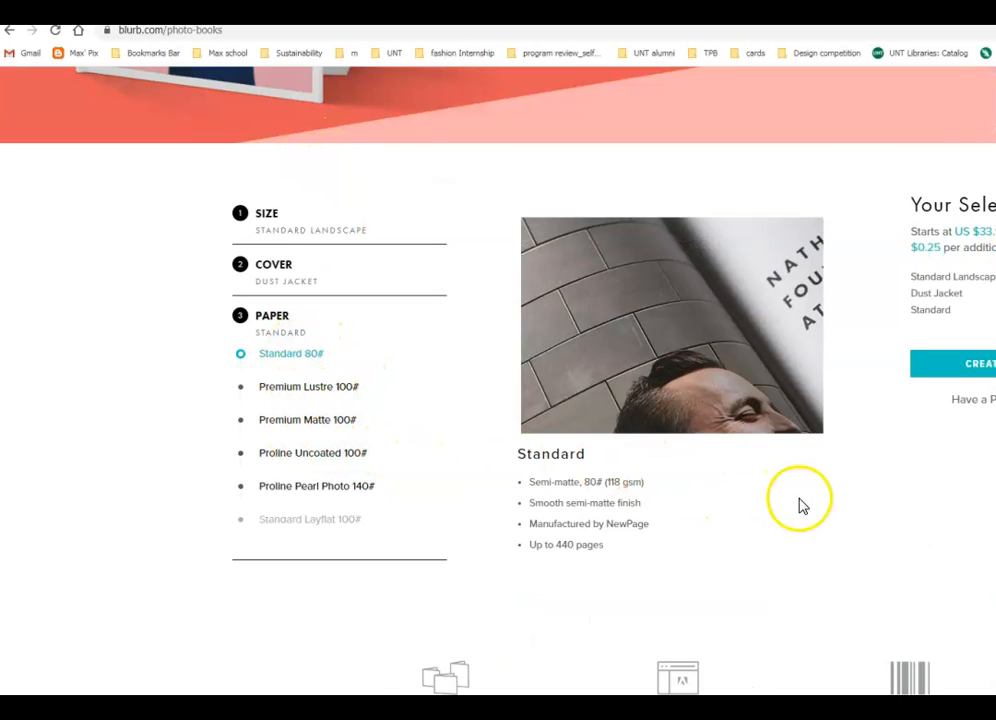
pyautogui.scroll(-4, 818, 505)
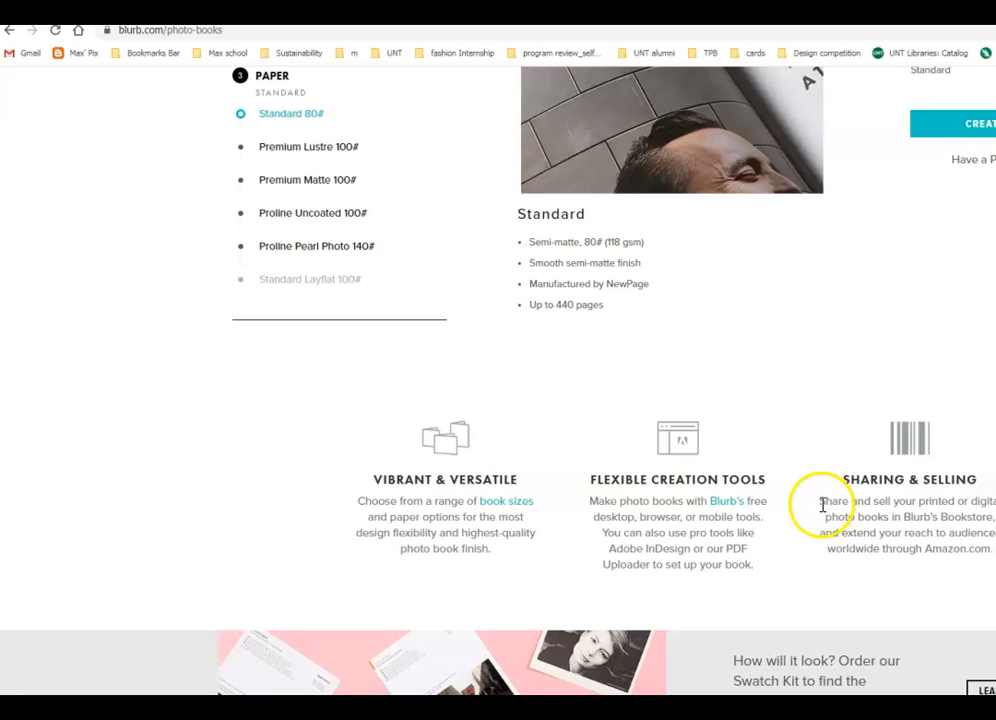
pyautogui.scroll(-15, 820, 520)
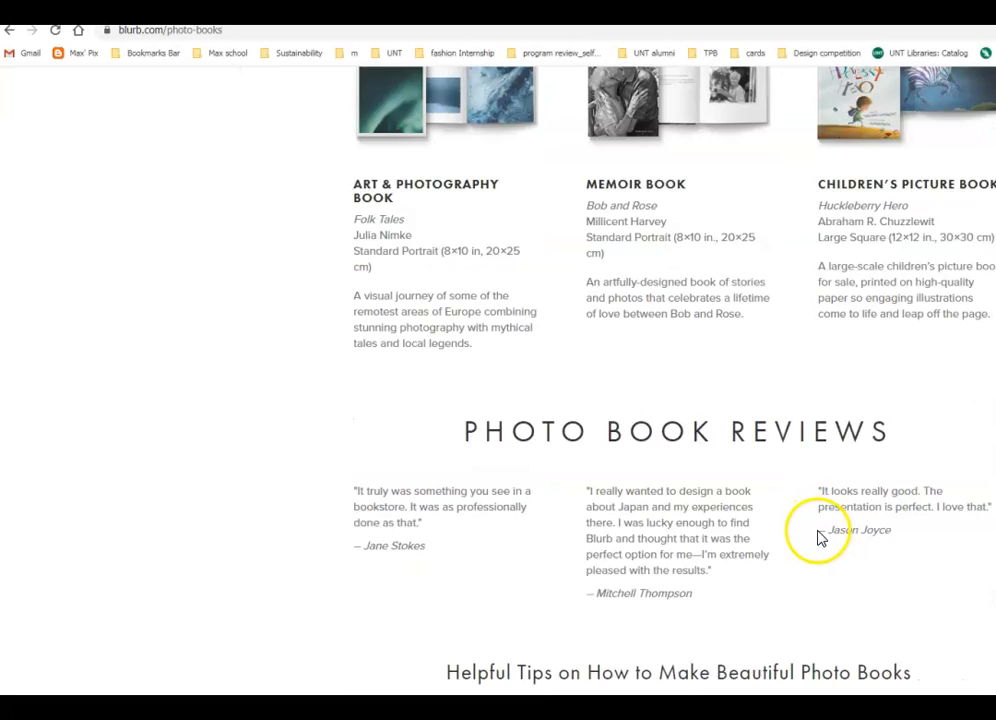
pyautogui.scroll(-4, 816, 538)
pyautogui.scroll(10, 822, 537)
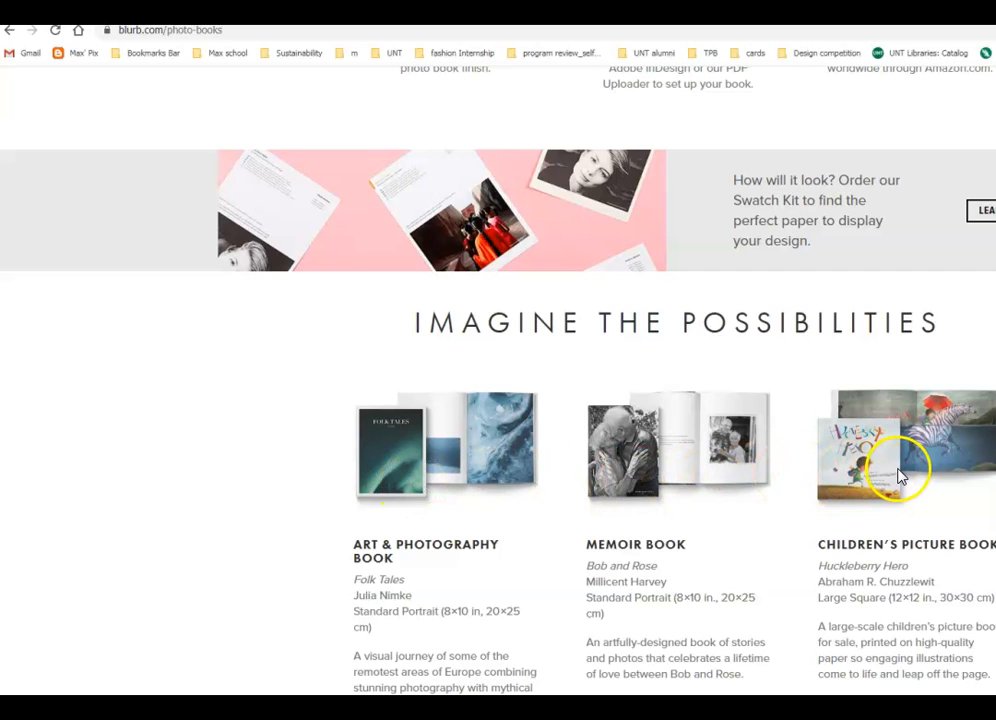
pyautogui.scroll(6, 900, 477)
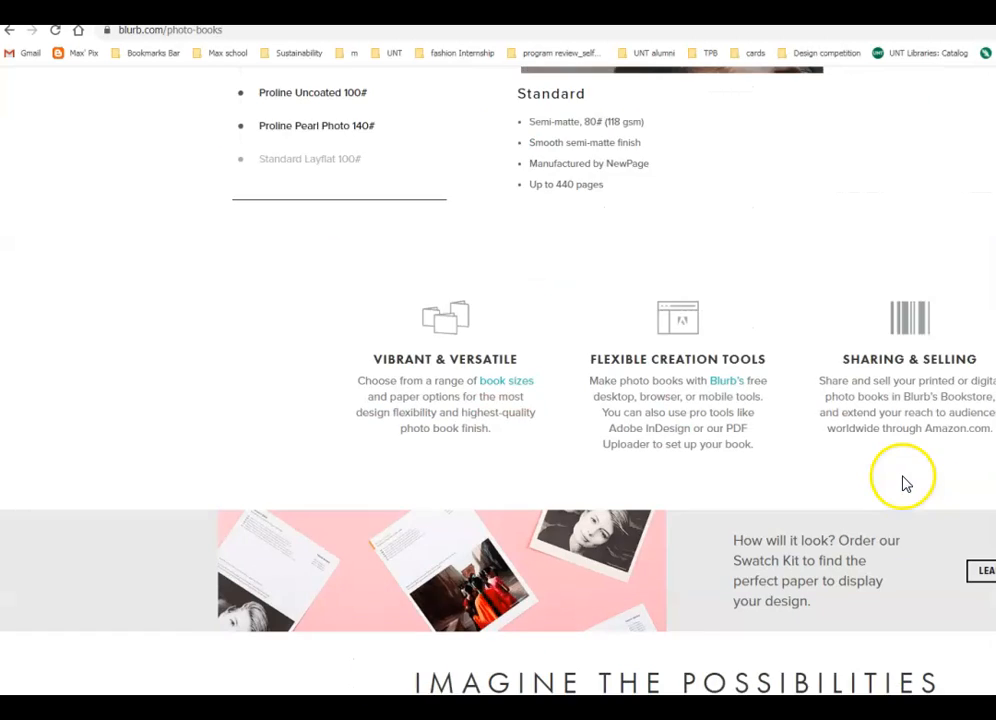
pyautogui.scroll(1, 902, 478)
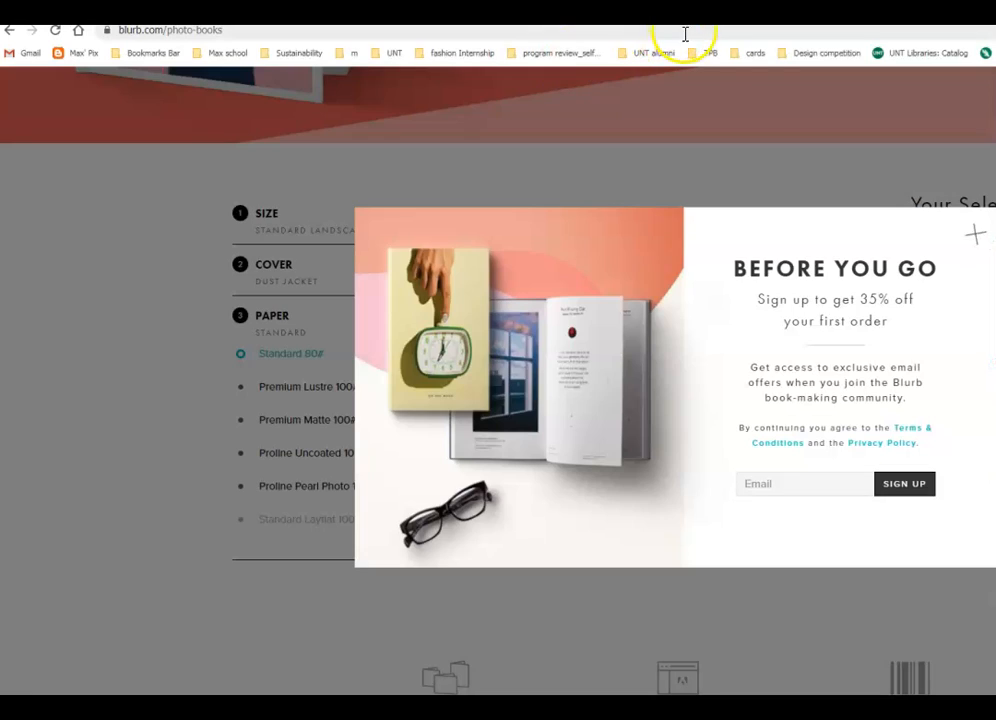
pyautogui.click(975, 234)
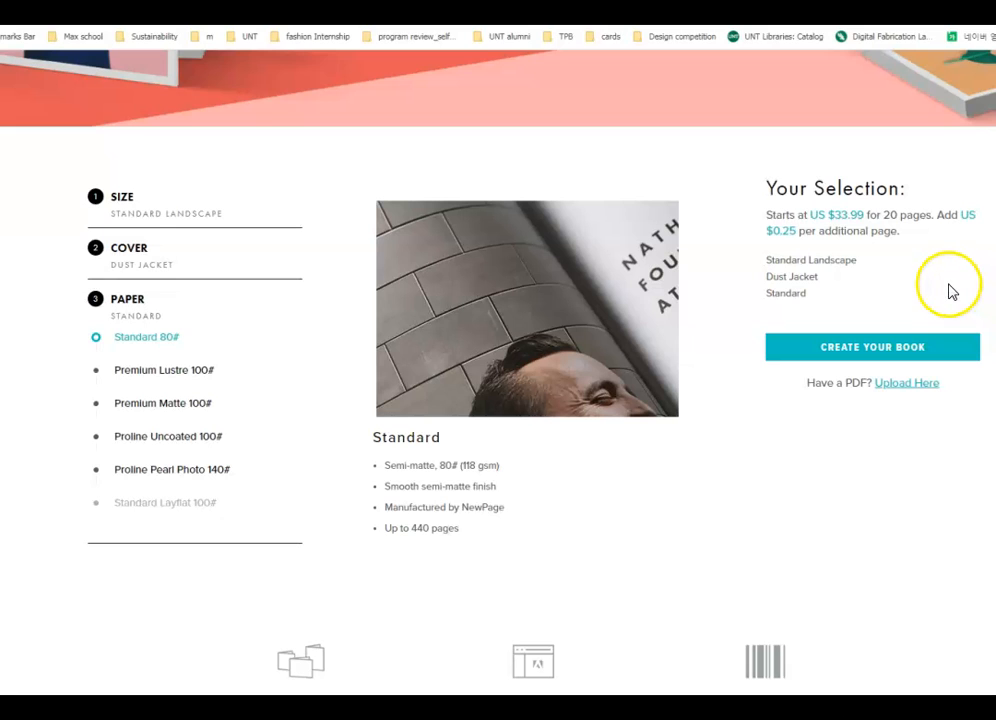
# - Leave the Blurb photo book page for Lulu's 'Publish. Print. Prosper.' homepage
pyautogui.click(915, 515)
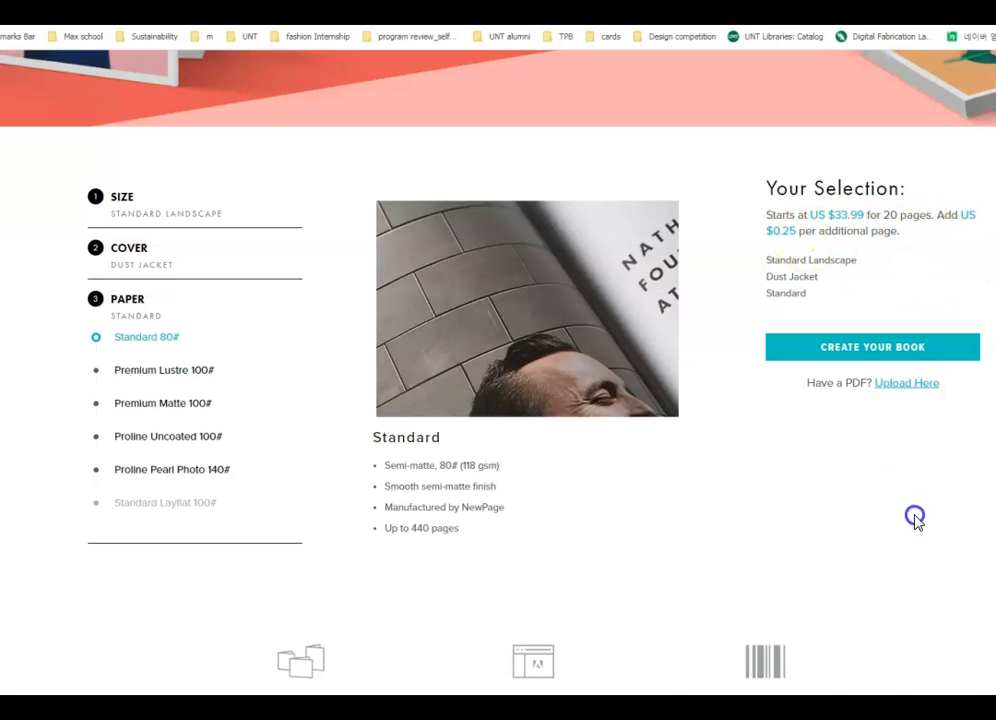
pyautogui.scroll(5, 915, 519)
pyautogui.scroll(-2, 905, 410)
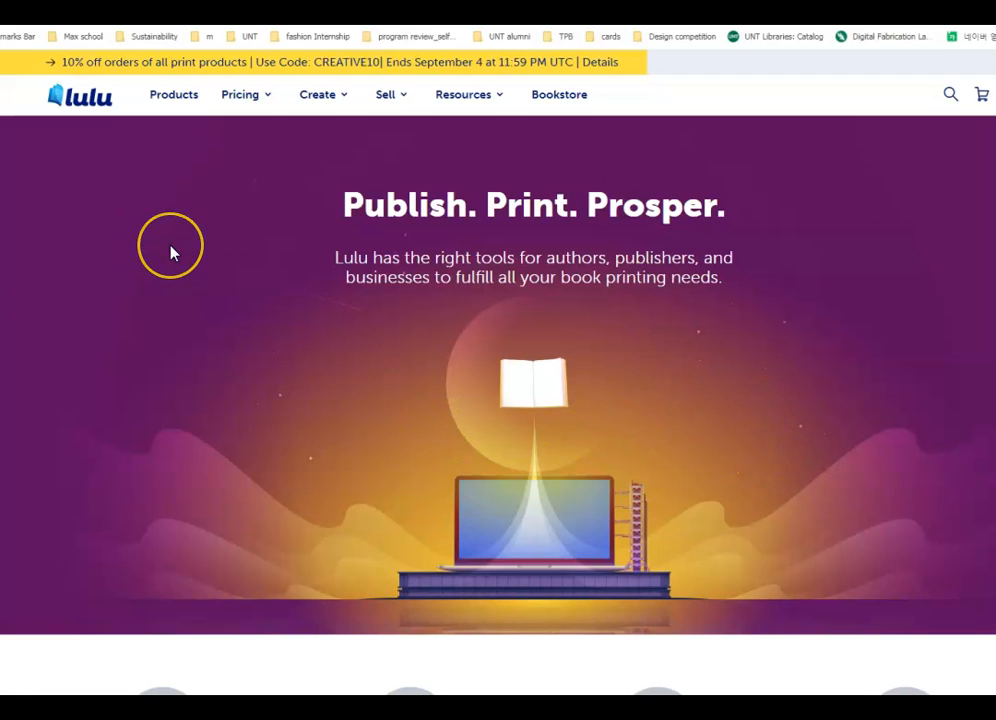
# - Browse Lulu's Products overview and start a new photo book
pyautogui.click(165, 98)
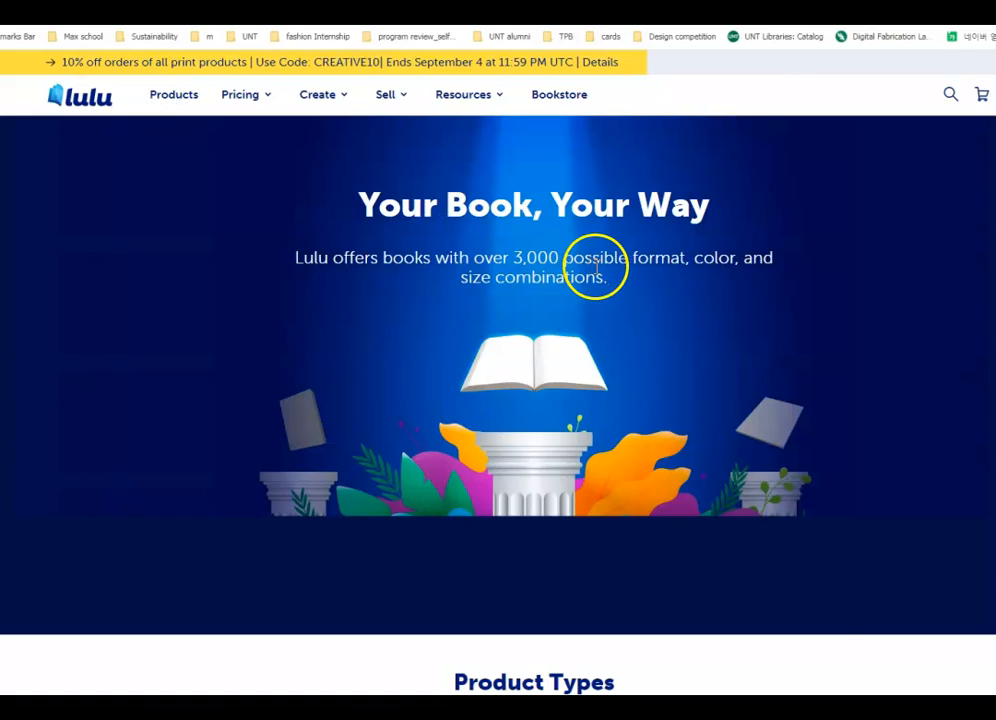
pyautogui.scroll(-3, 658, 398)
pyautogui.scroll(-1, 658, 398)
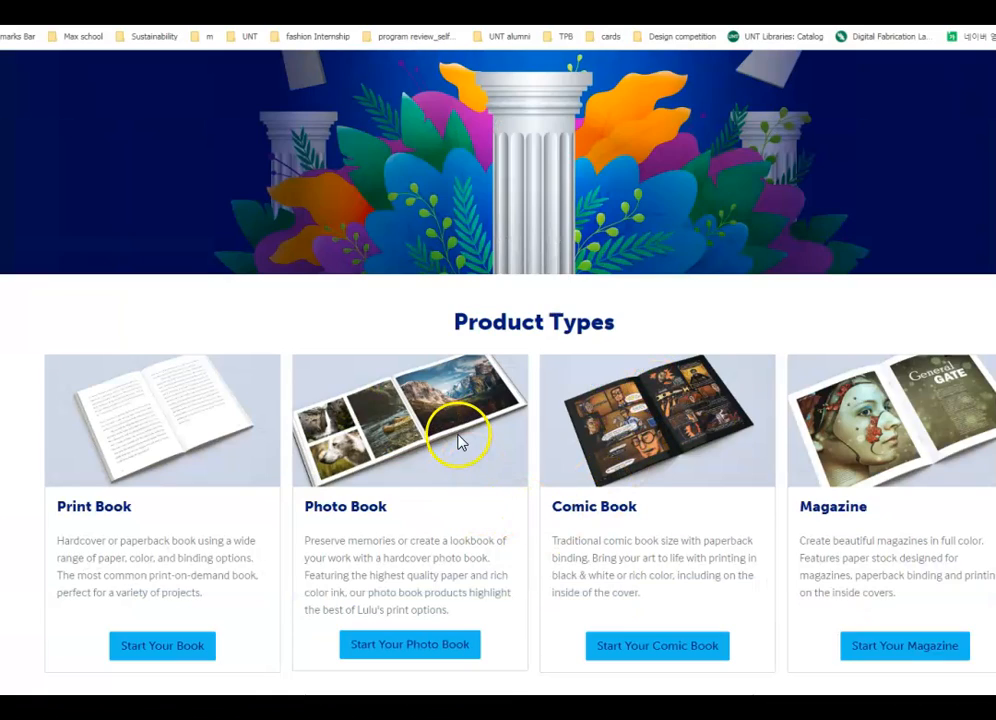
pyautogui.click(421, 422)
pyautogui.scroll(-2, 435, 422)
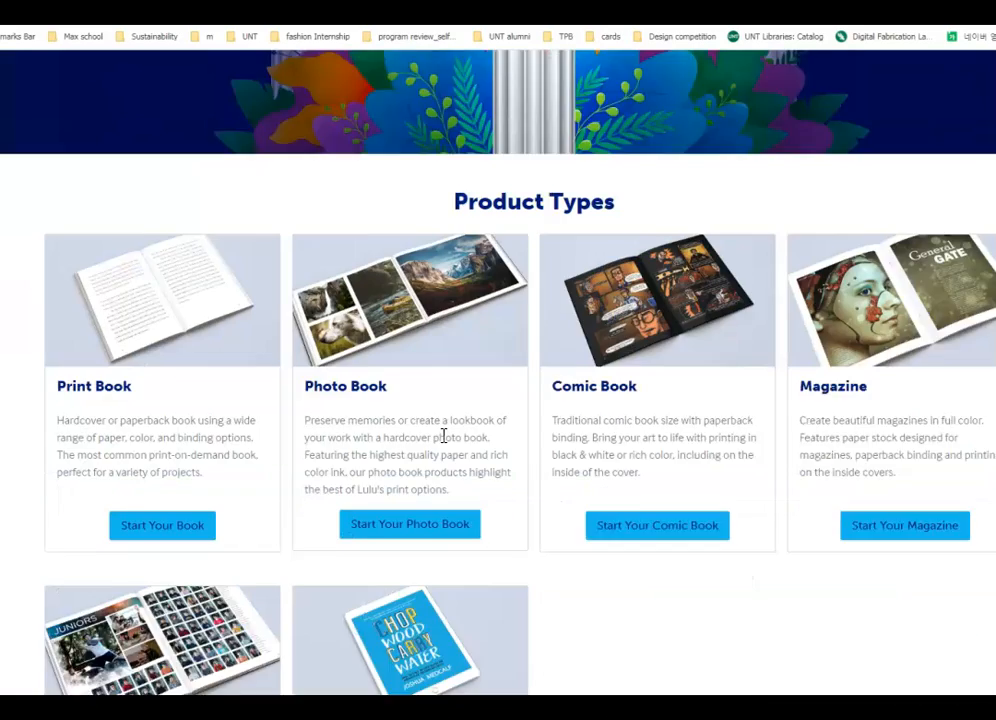
pyautogui.click(452, 402)
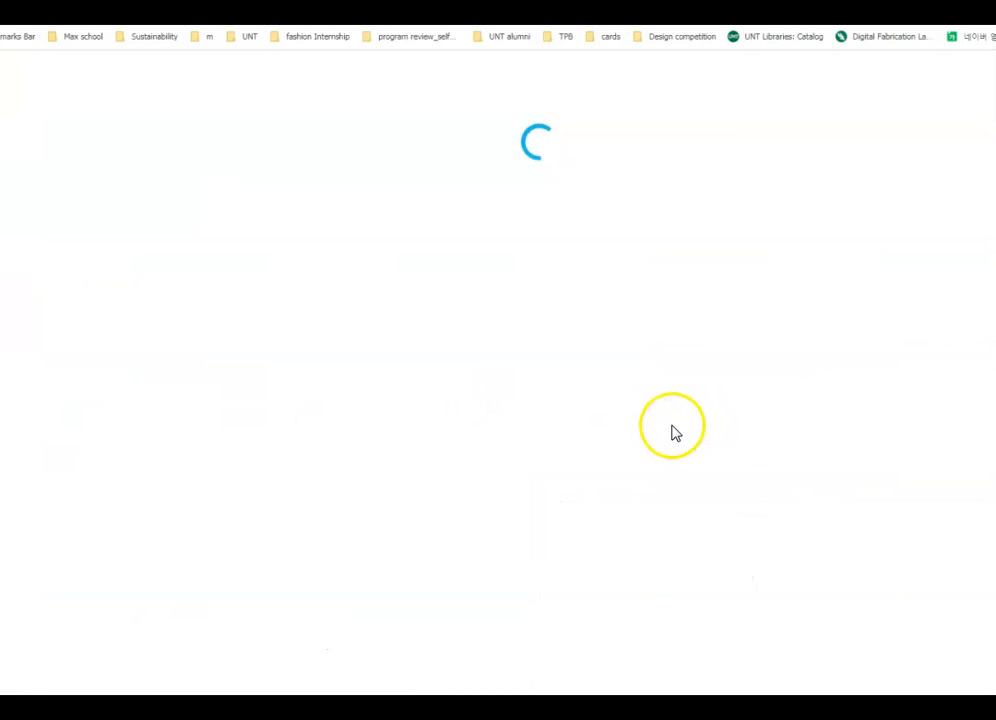
pyautogui.click(130, 655)
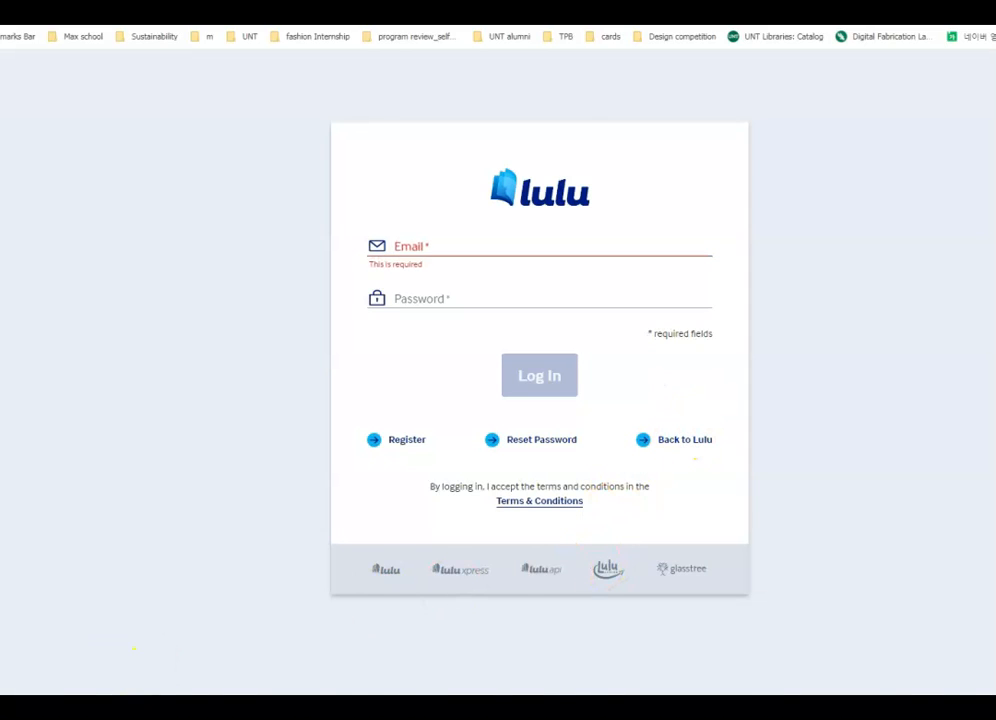
# - Return from the login page to the Pricing Calculator and choose Photo Book as the product type
pyautogui.hotkey('alt', 'Left')
pyautogui.scroll(-1, 700, 611)
pyautogui.scroll(1, 703, 619)
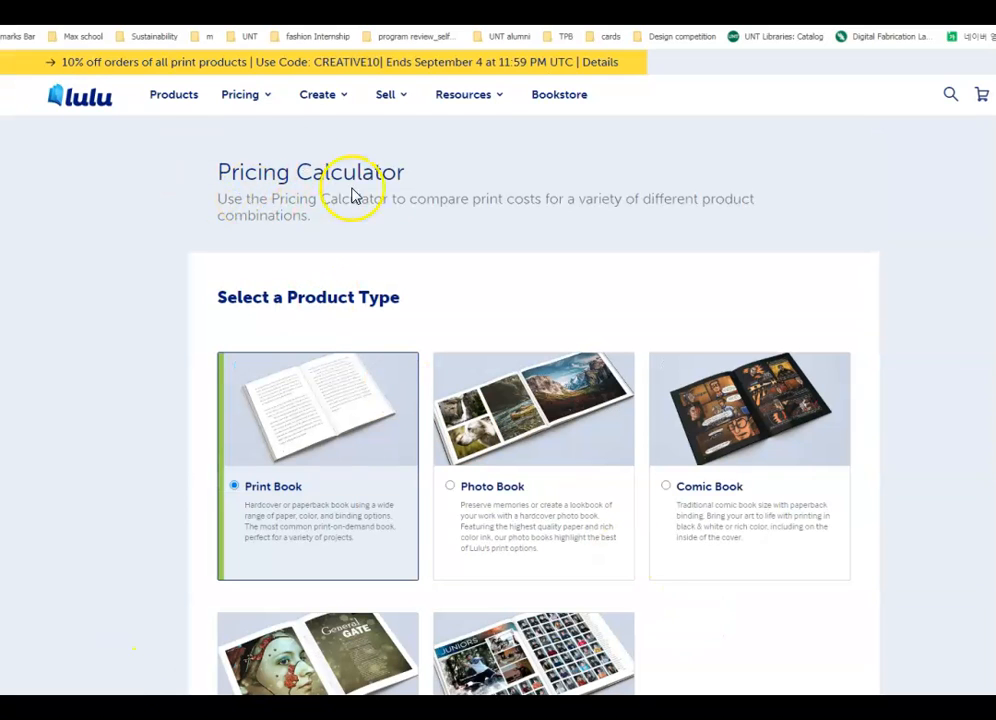
pyautogui.scroll(-1, 560, 420)
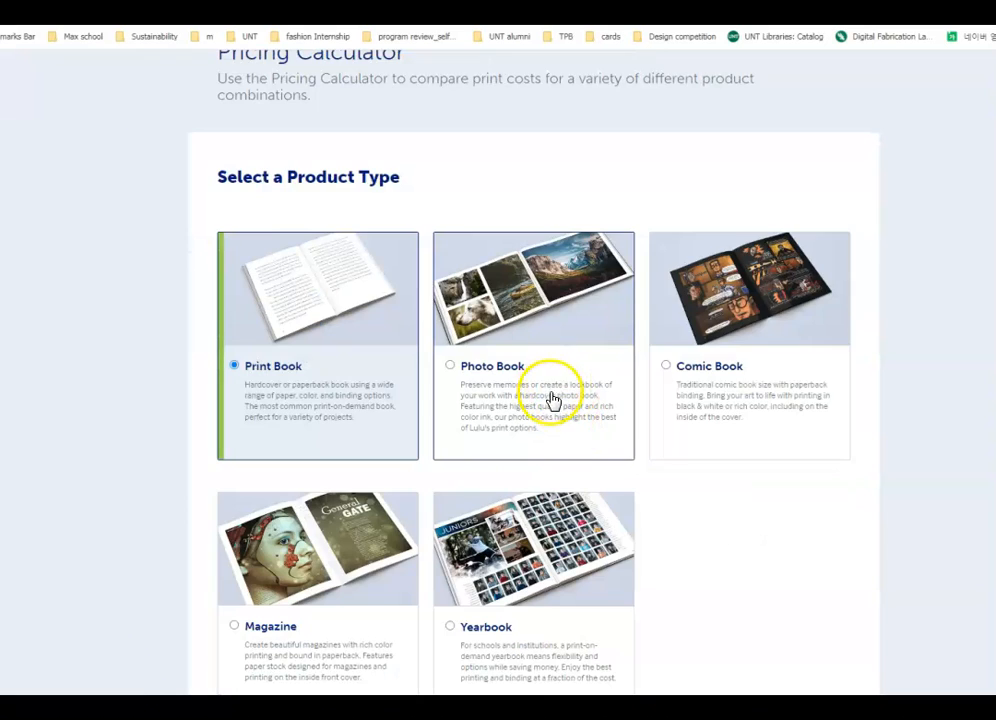
pyautogui.click(548, 398)
pyautogui.scroll(-1, 558, 410)
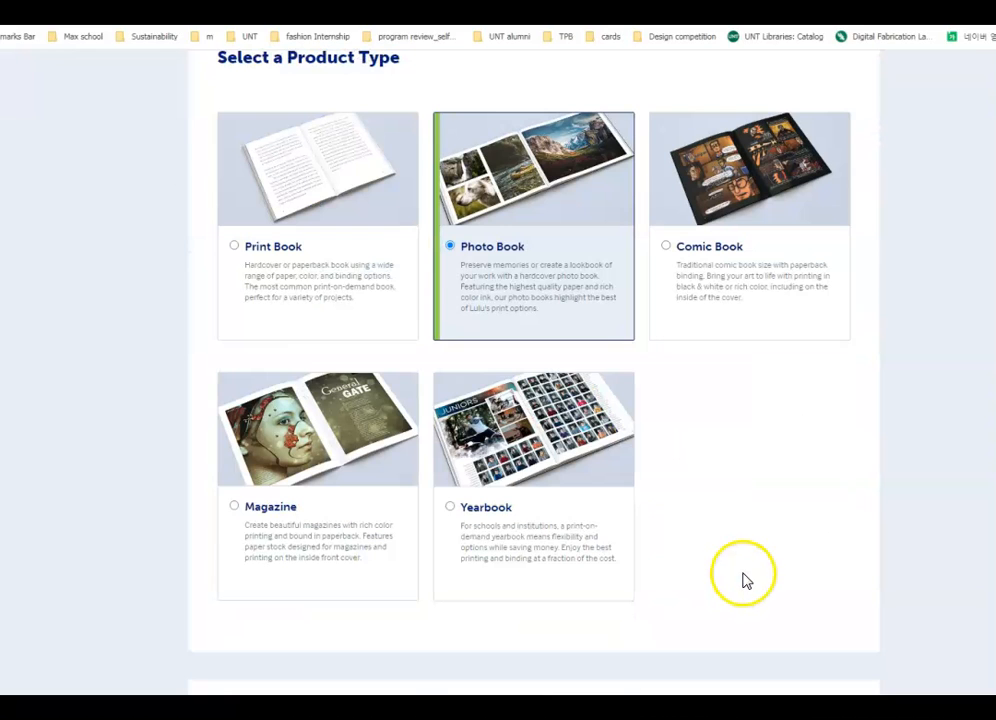
pyautogui.click(560, 211)
pyautogui.scroll(2, 595, 259)
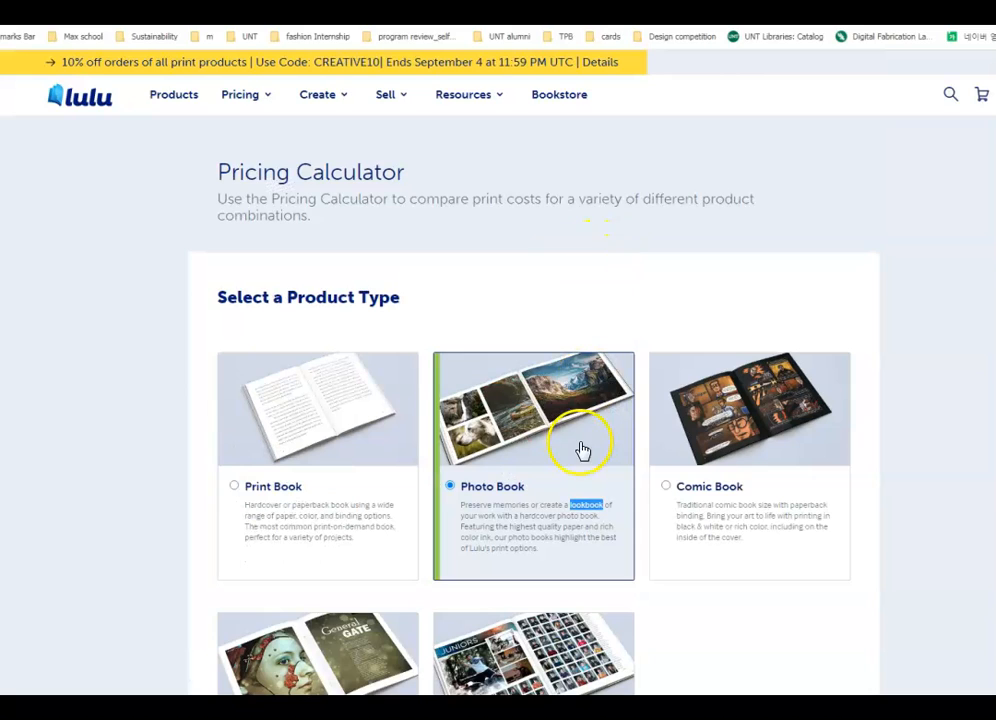
pyautogui.scroll(-6, 582, 451)
# - Browse Lulu's photo book sizes, from Pocket Book to A4 Landscape, noting US Letter 8.5 x 11 in
pyautogui.scroll(-1, 550, 244)
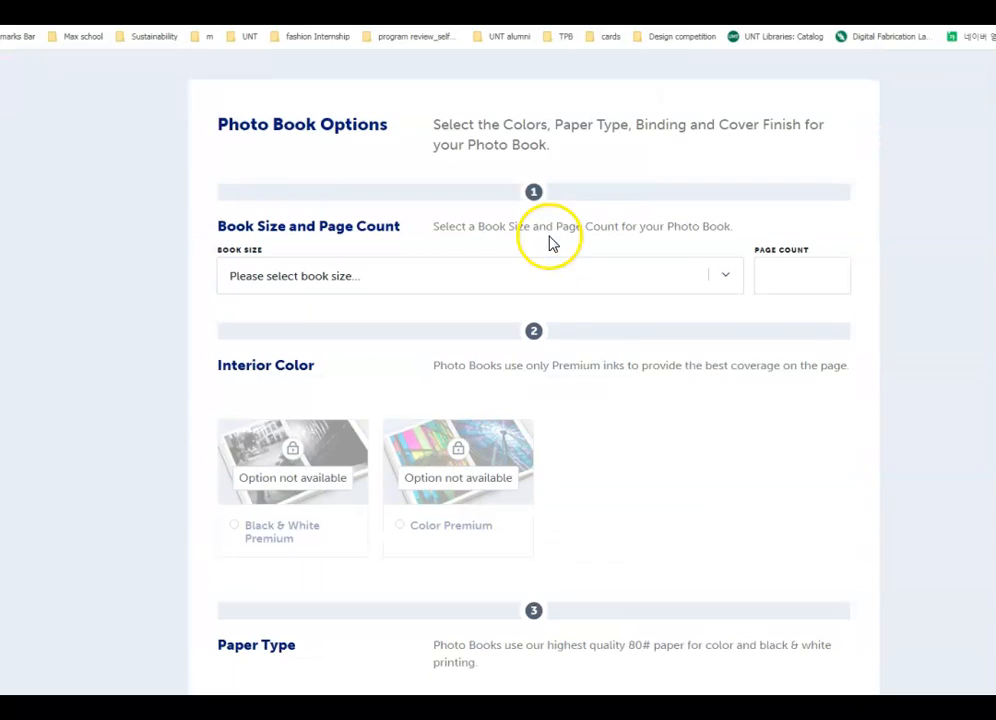
pyautogui.click(740, 285)
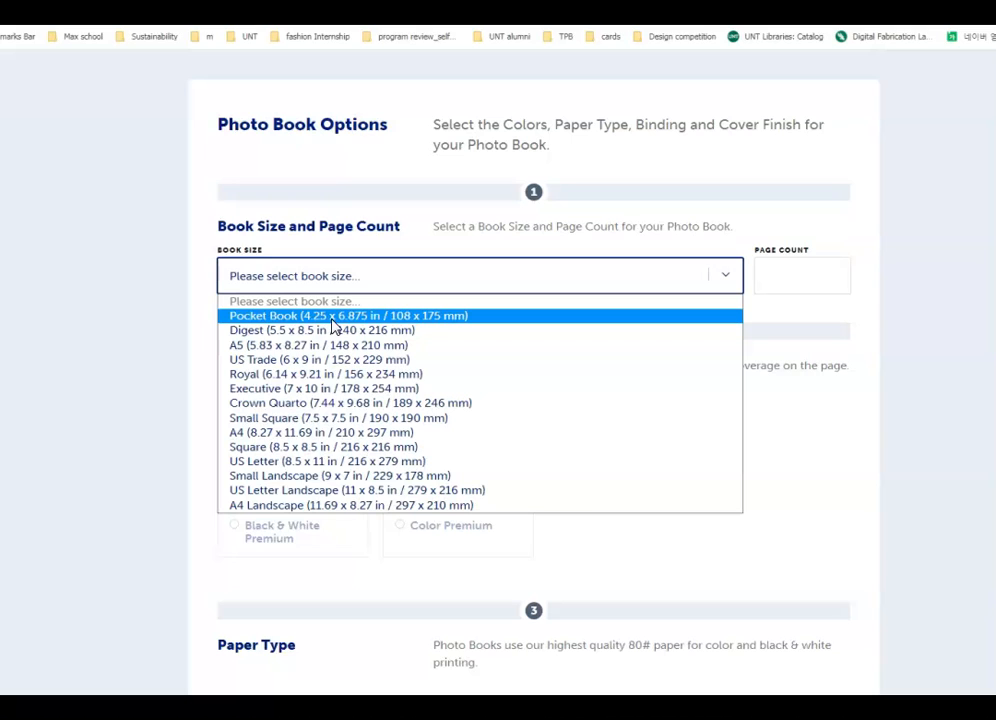
pyautogui.click(335, 345)
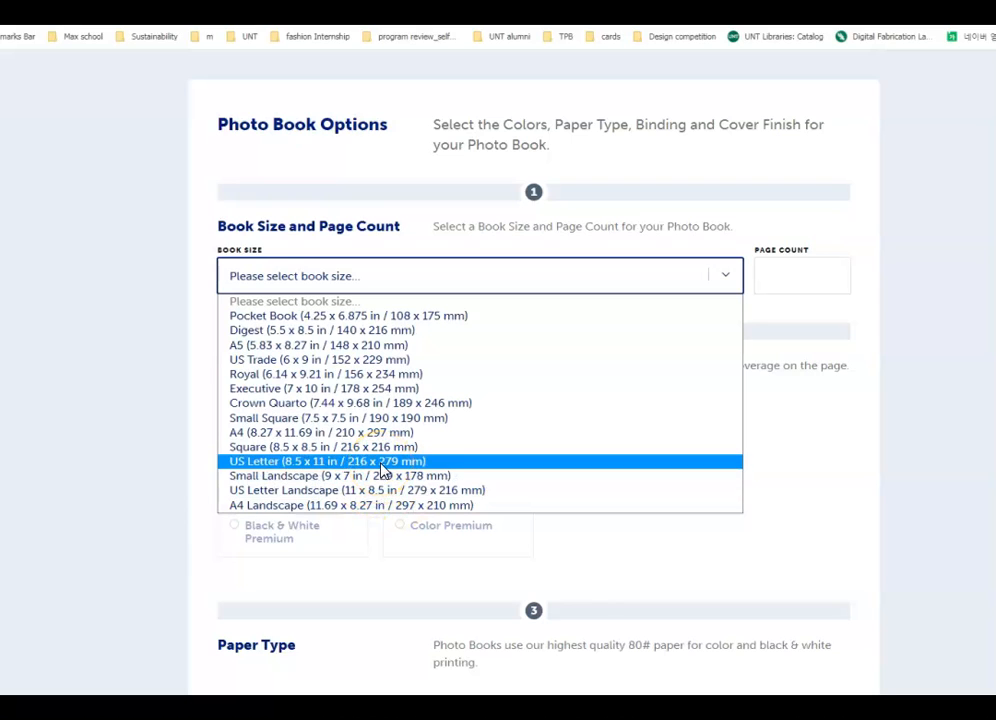
pyautogui.click(386, 492)
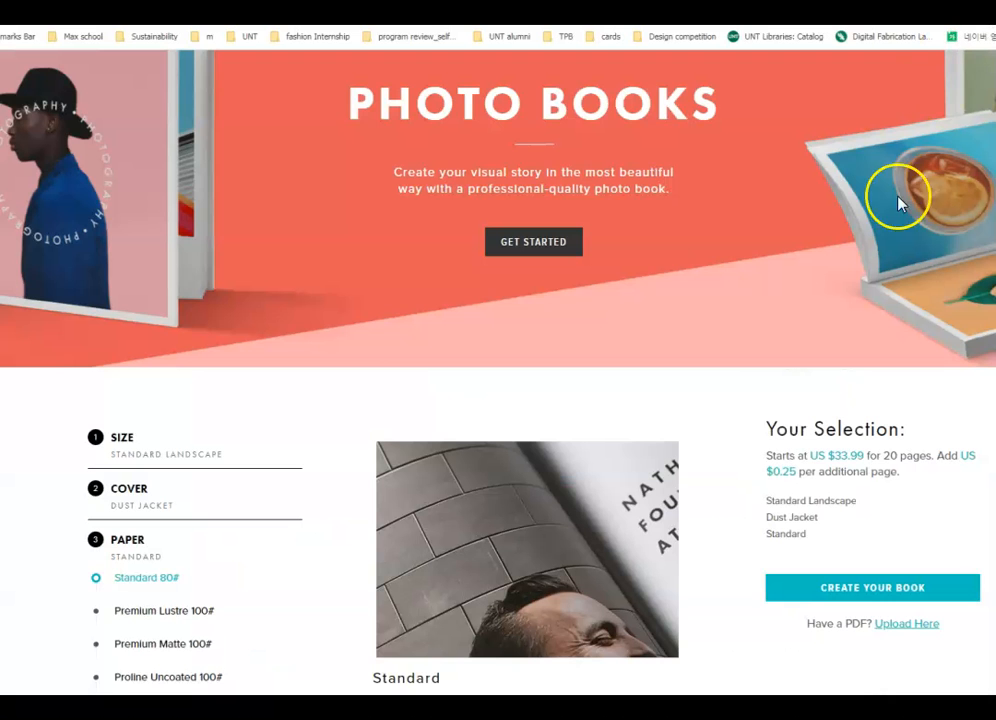
# - Find the Adobe InDesign plug-in download on Blurb's design tools page
pyautogui.scroll(3, 952, 432)
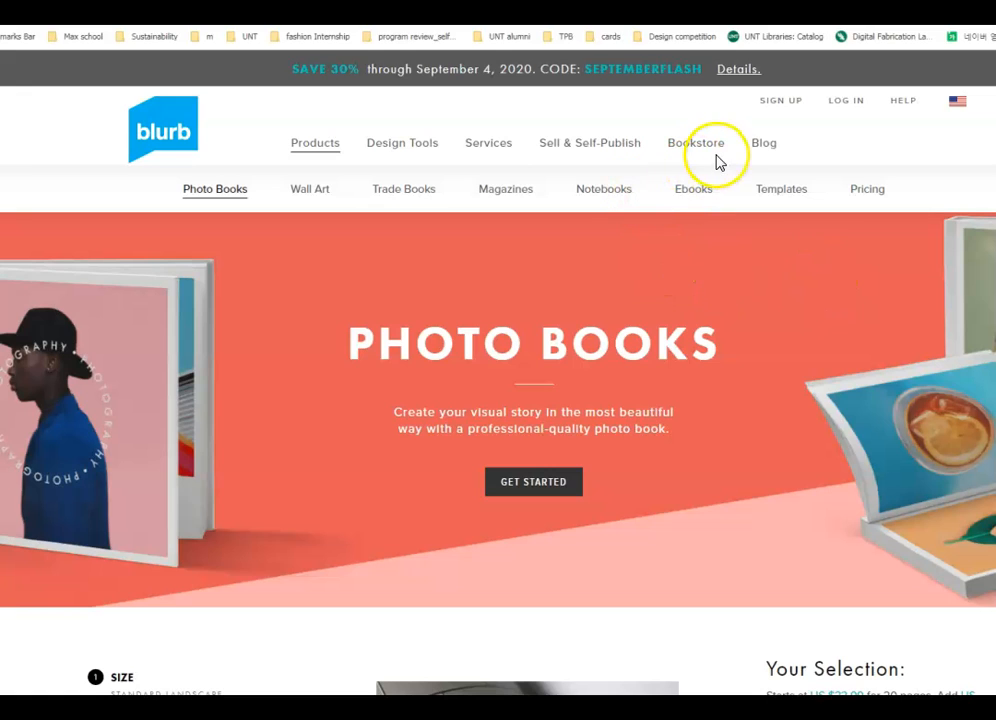
pyautogui.click(423, 152)
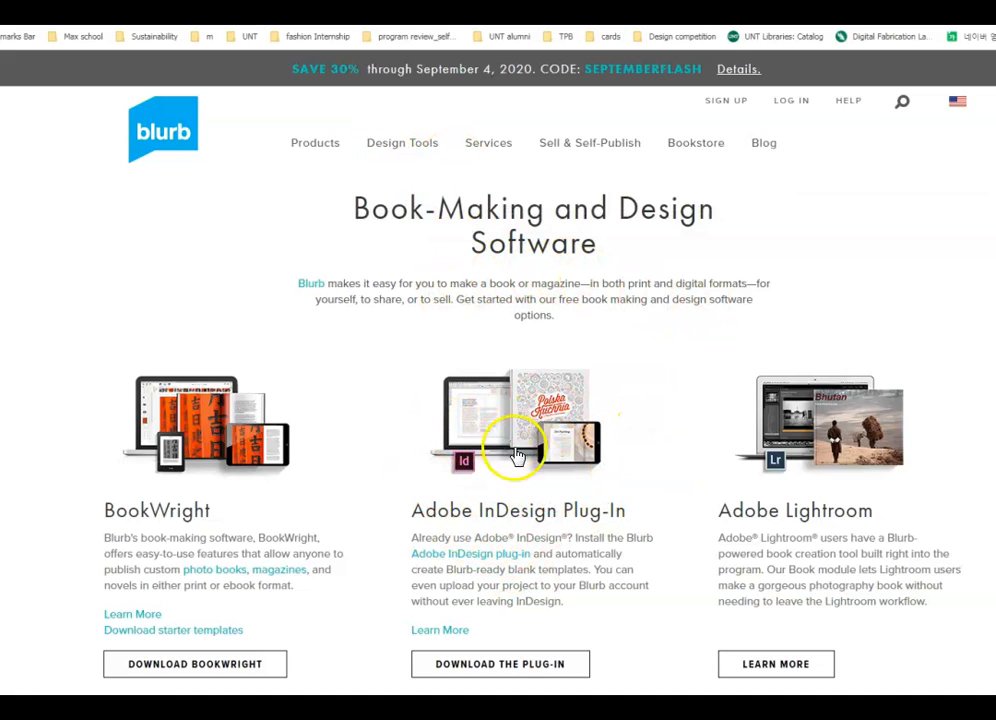
pyautogui.scroll(-1, 580, 505)
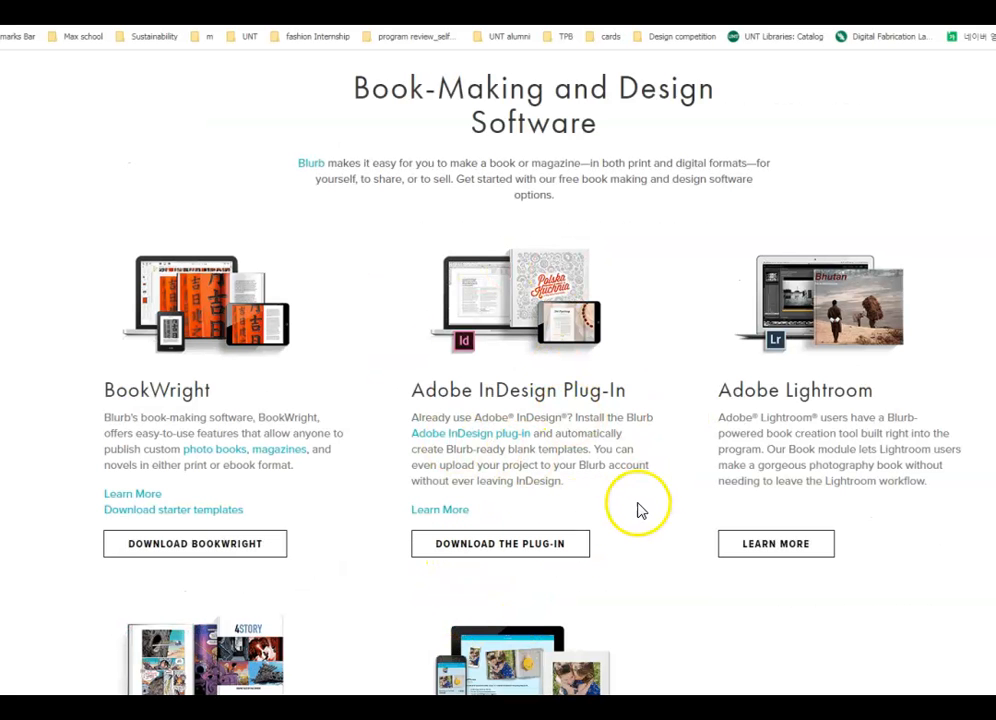
pyautogui.click(572, 551)
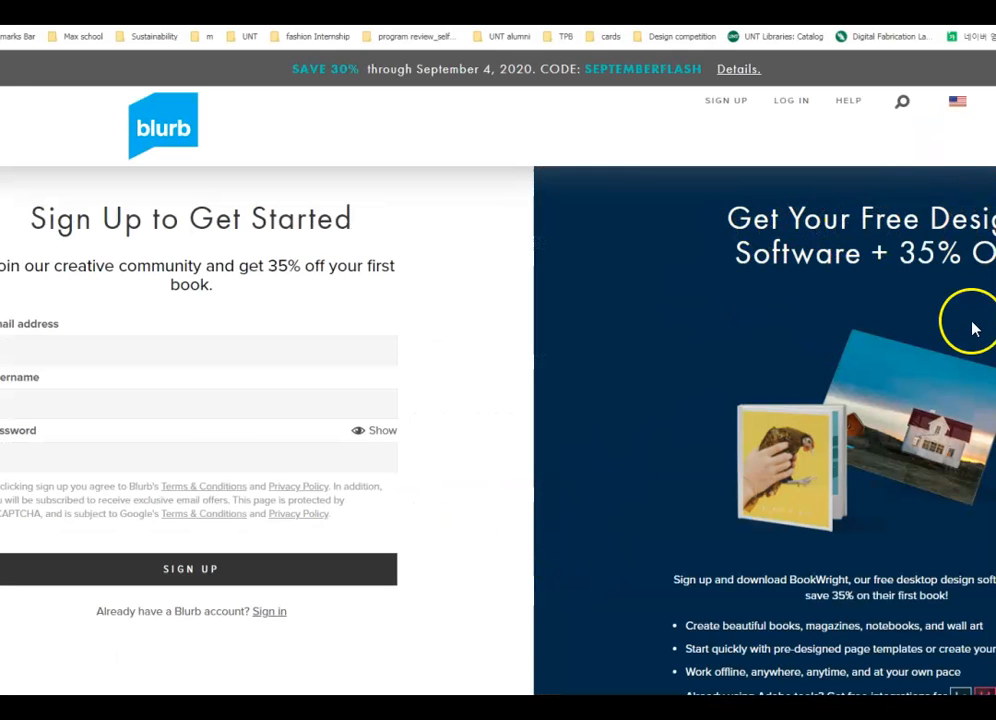
# - Go back to the Blurb home page and look over it
pyautogui.click(178, 138)
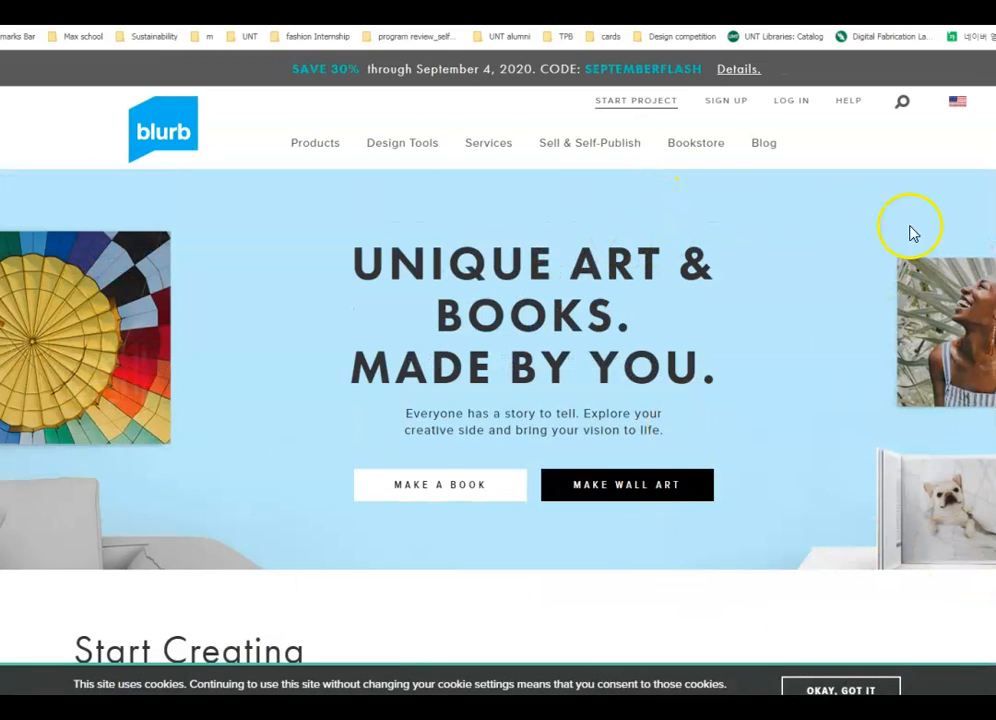
pyautogui.scroll(-3, 743, 507)
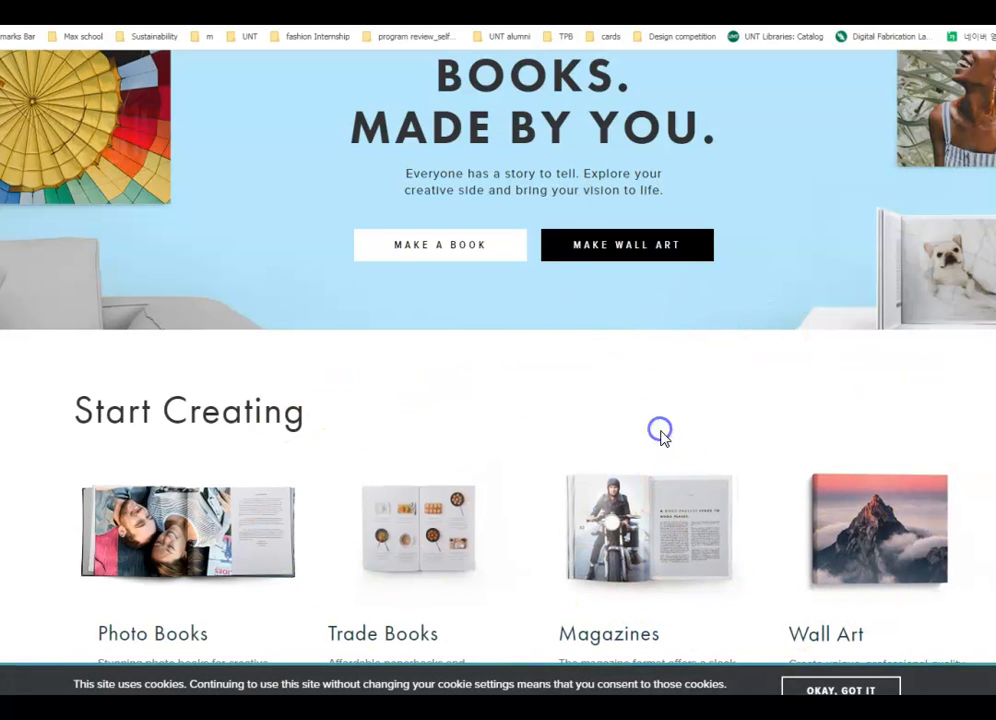
pyautogui.scroll(3, 660, 432)
pyautogui.moveTo(592, 158)
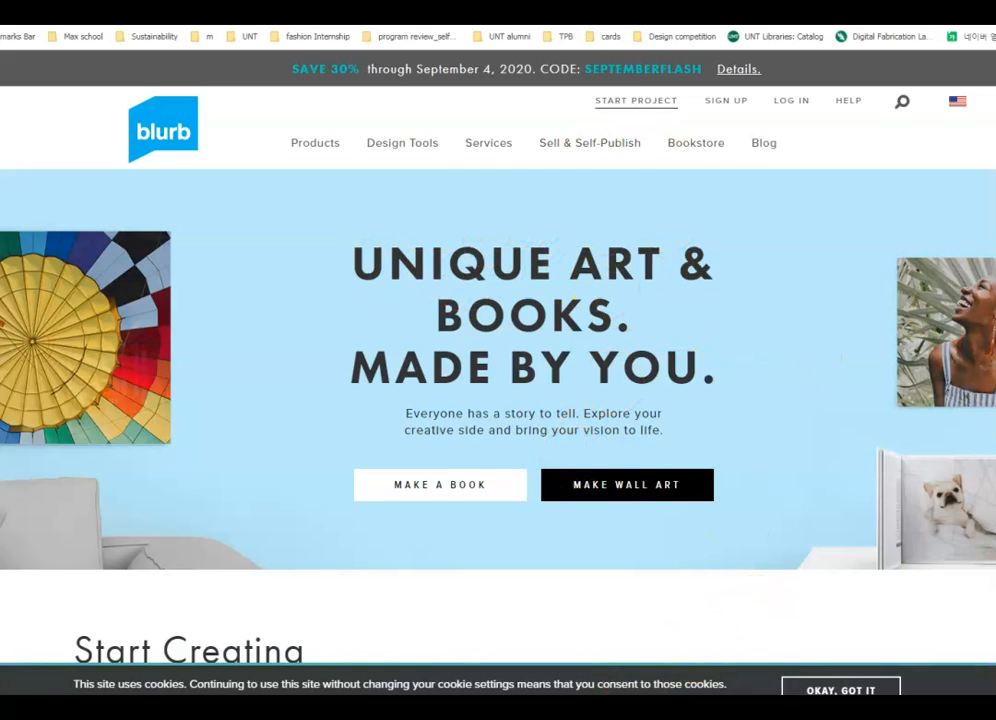
pyautogui.moveTo(958, 100)
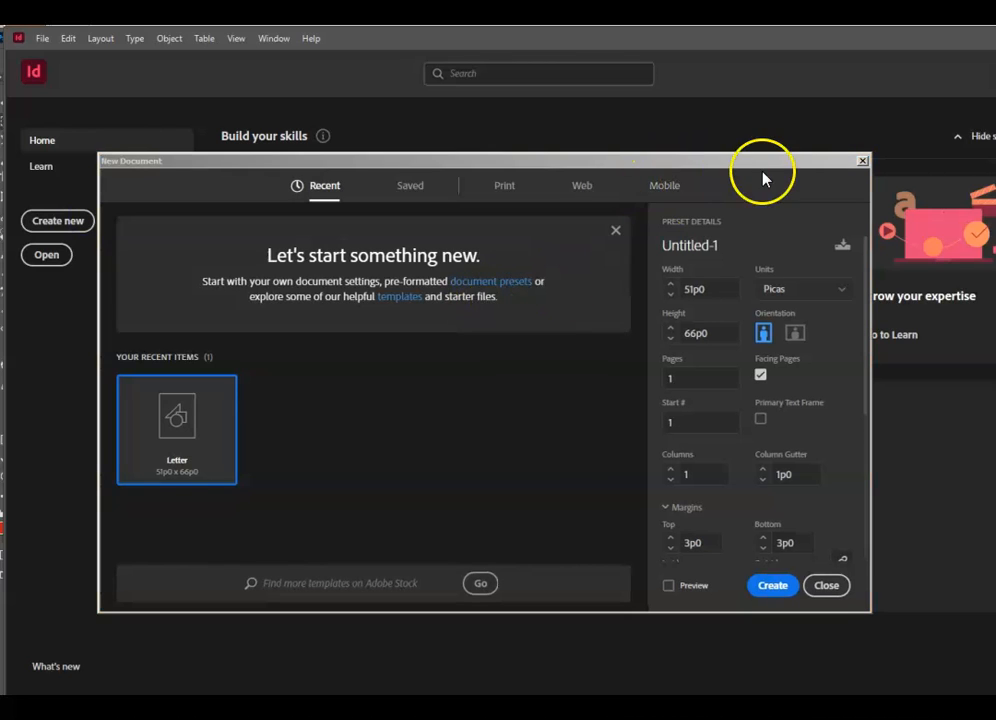
# - Set the new document's units to inches with an 8.5 x 11 in page size
pyautogui.moveTo(766, 159); pyautogui.dragTo(776, 129)
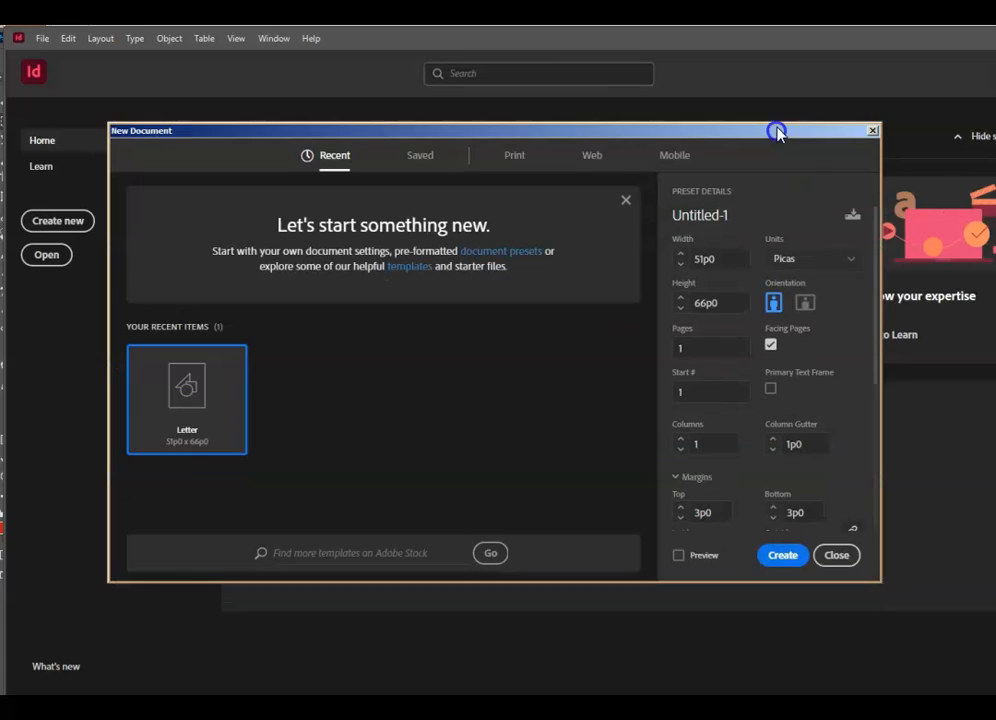
pyautogui.click(848, 260)
pyautogui.click(826, 339)
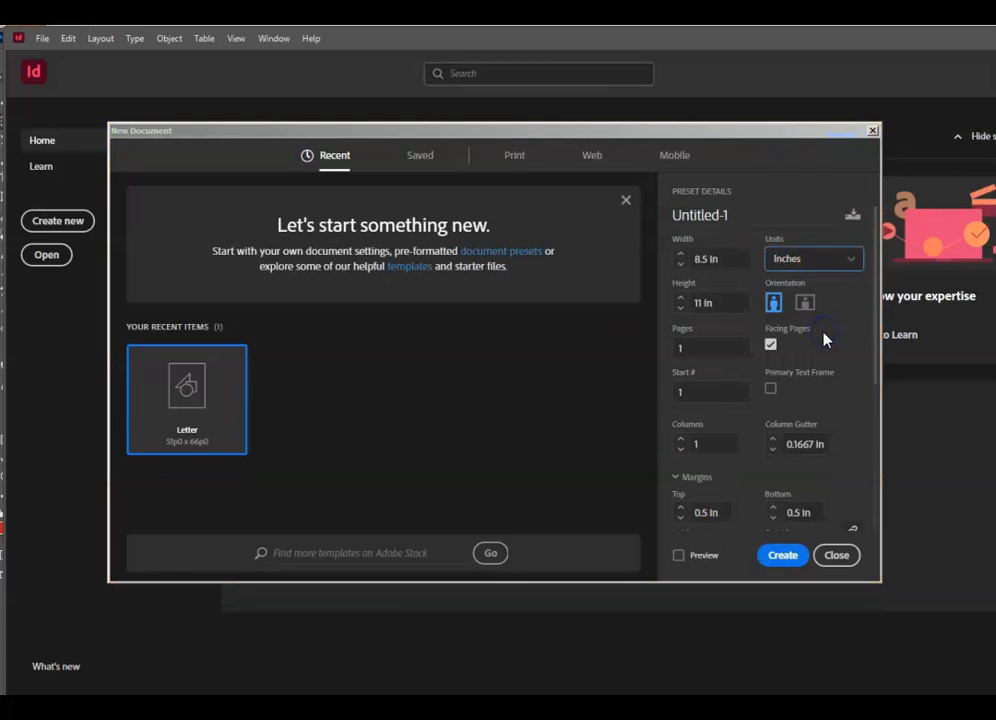
pyautogui.click(731, 261)
pyautogui.moveTo(742, 301); pyautogui.dragTo(690, 301)
pyautogui.click(741, 261)
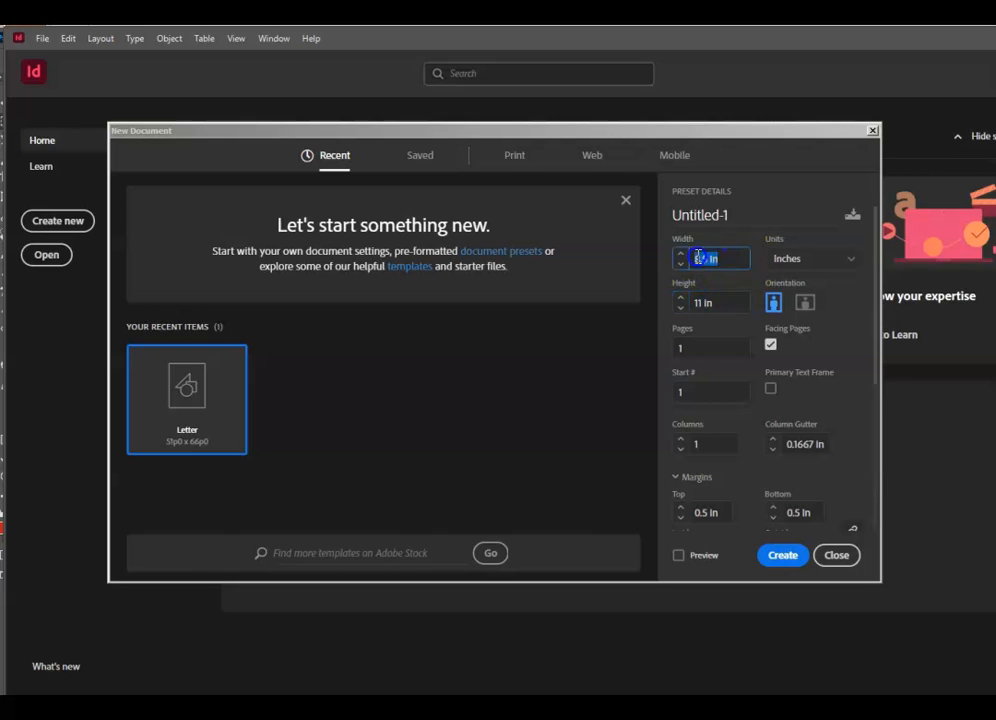
pyautogui.click(716, 303)
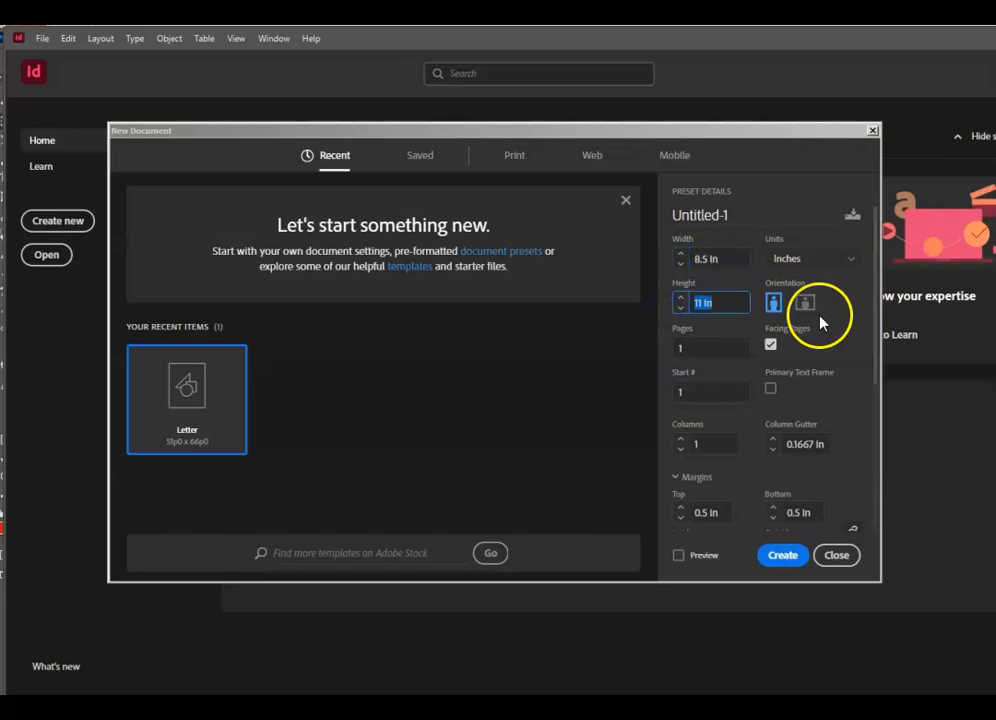
# - Name the document Portfolio and give it 5 facing pages
pyautogui.click(753, 215)
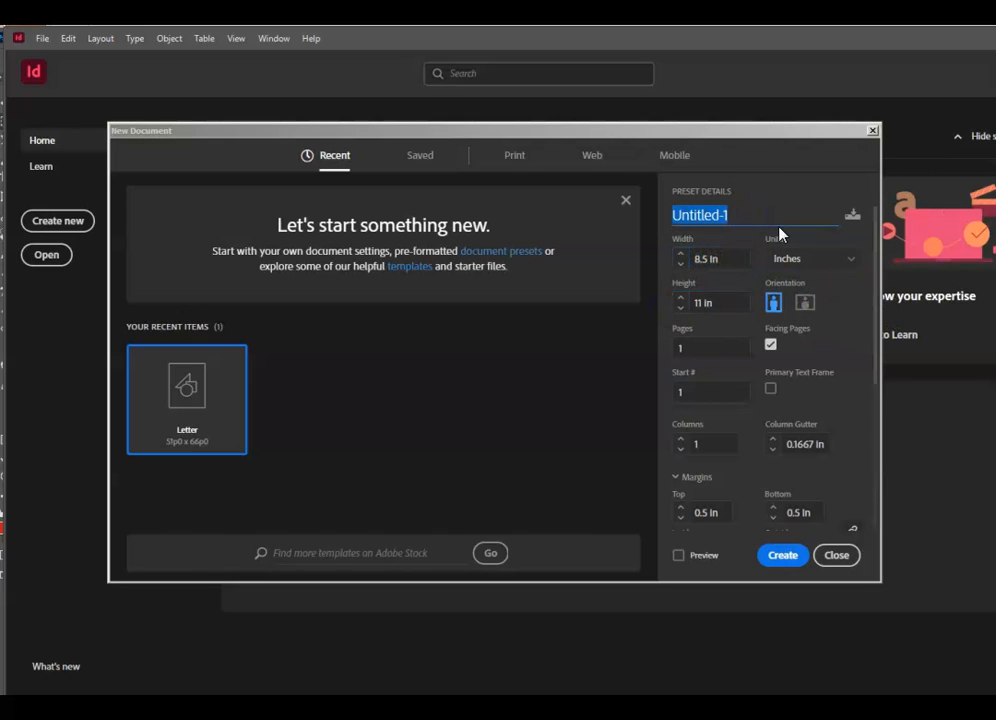
pyautogui.write('Portfolio')
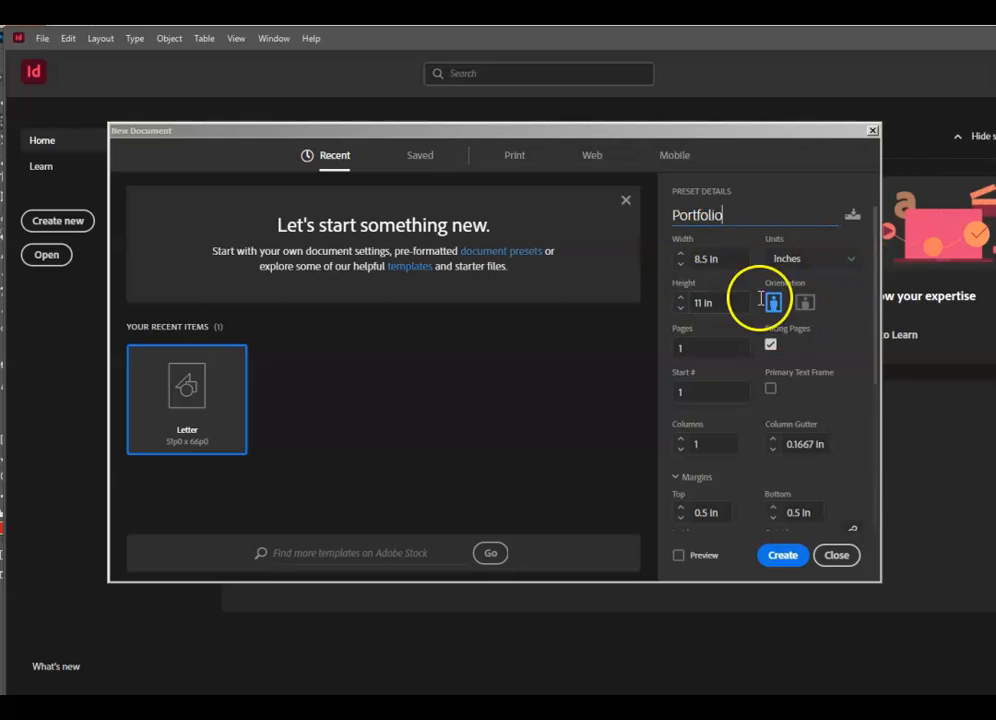
pyautogui.click(680, 328)
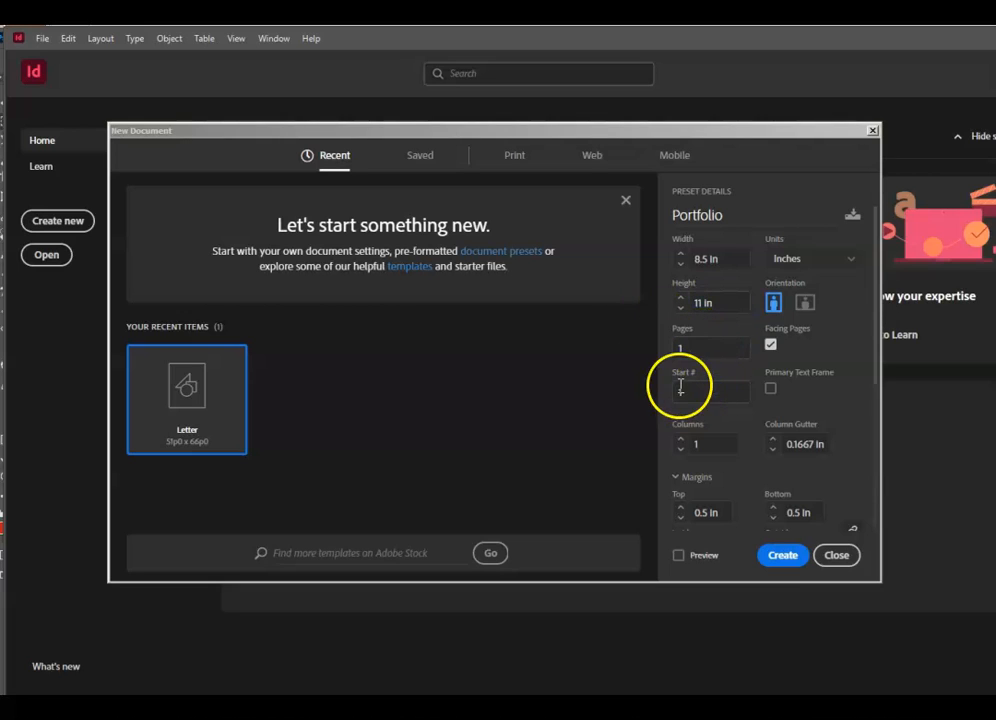
pyautogui.click(699, 351)
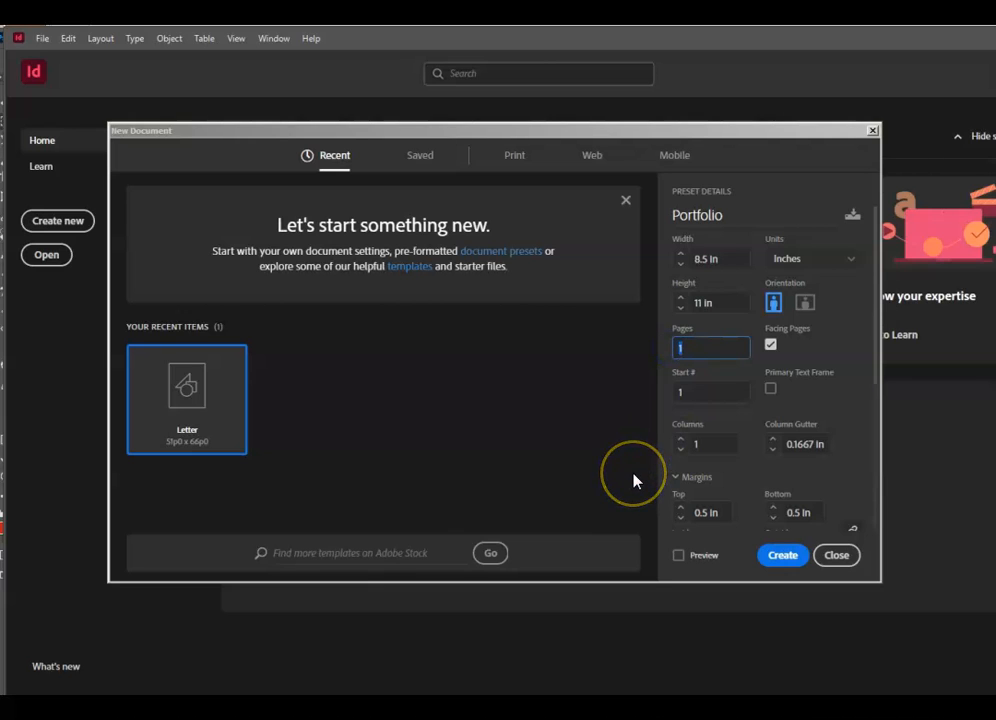
pyautogui.write('5')
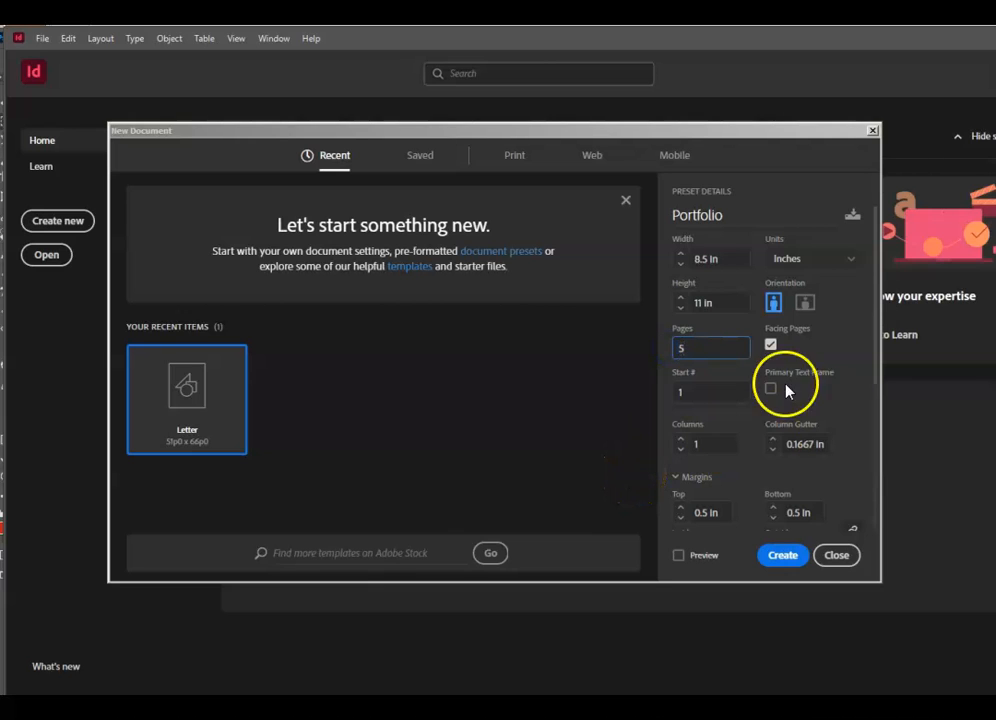
pyautogui.doubleClick(715, 350)
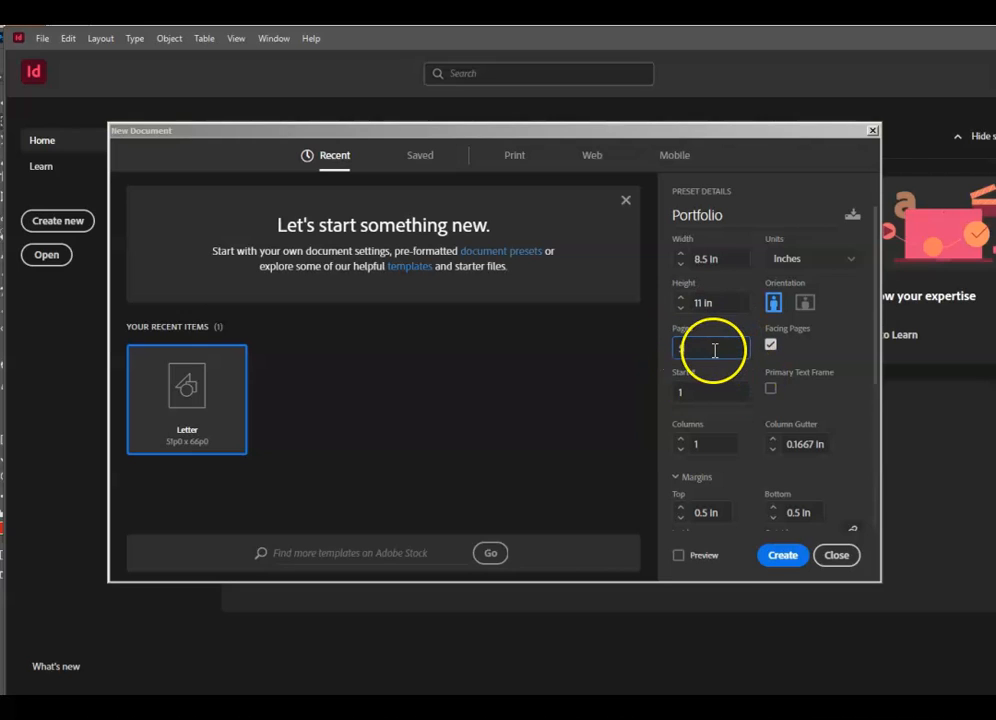
pyautogui.click(770, 346)
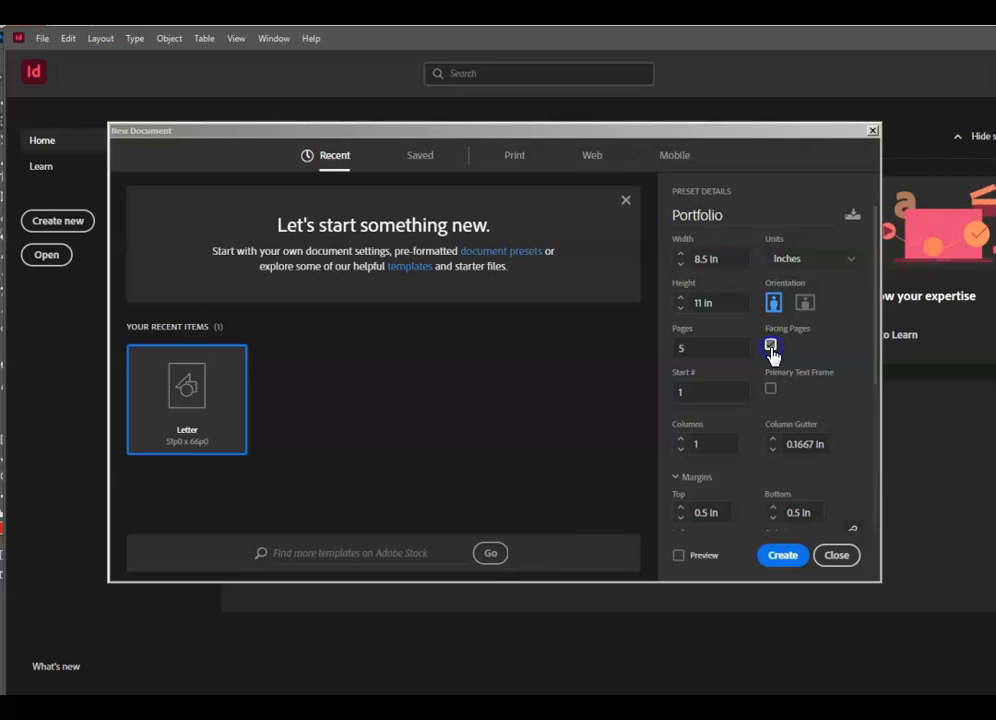
pyautogui.click(795, 374)
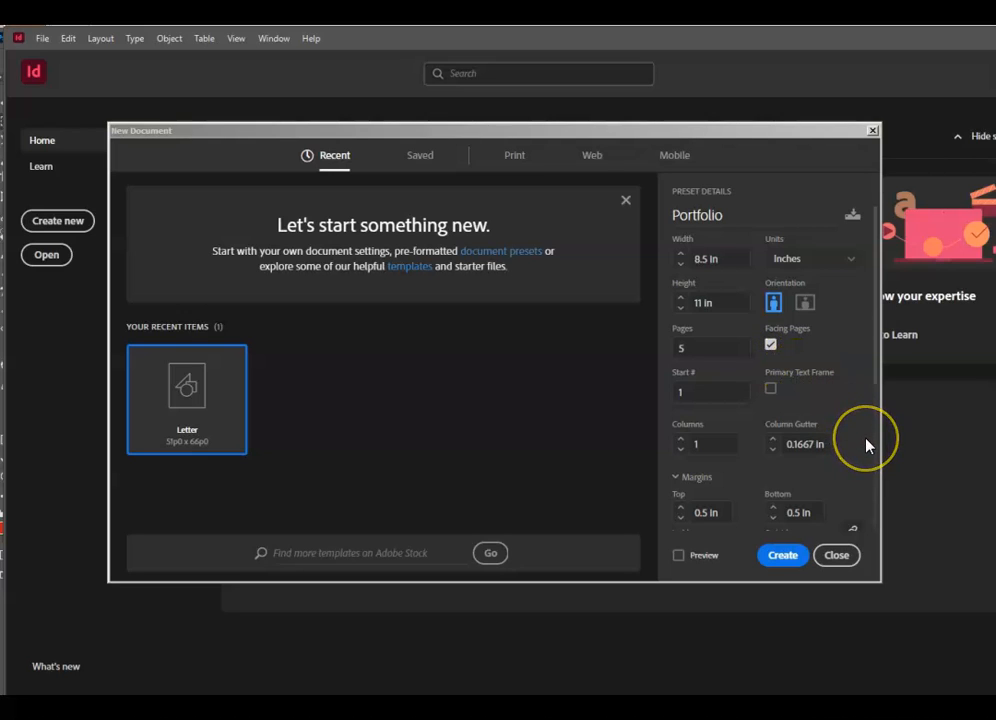
pyautogui.scroll(-4, 864, 445)
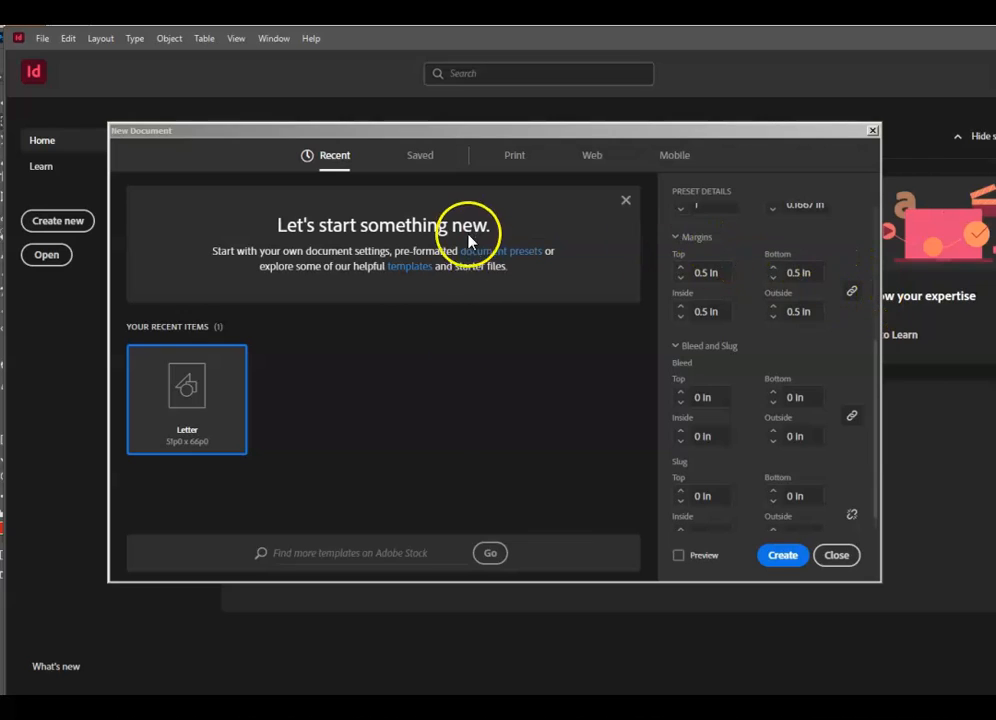
# - Try a 0.125 in bleed, reset it to 0 in, and create the Portfolio document
pyautogui.click(681, 394)
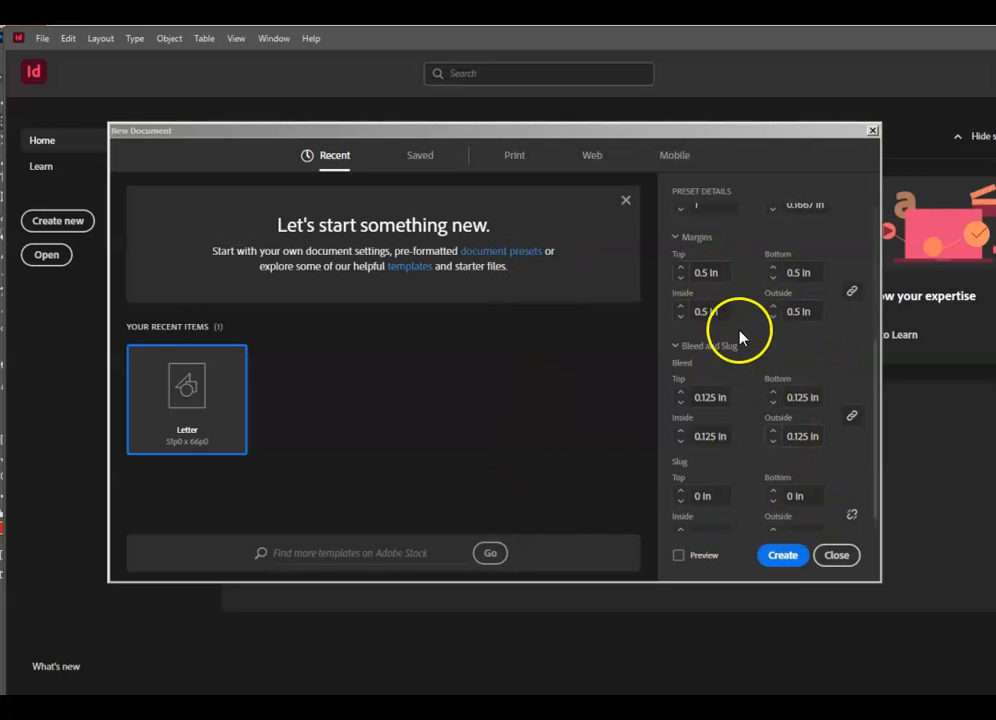
pyautogui.scroll(-1, 747, 420)
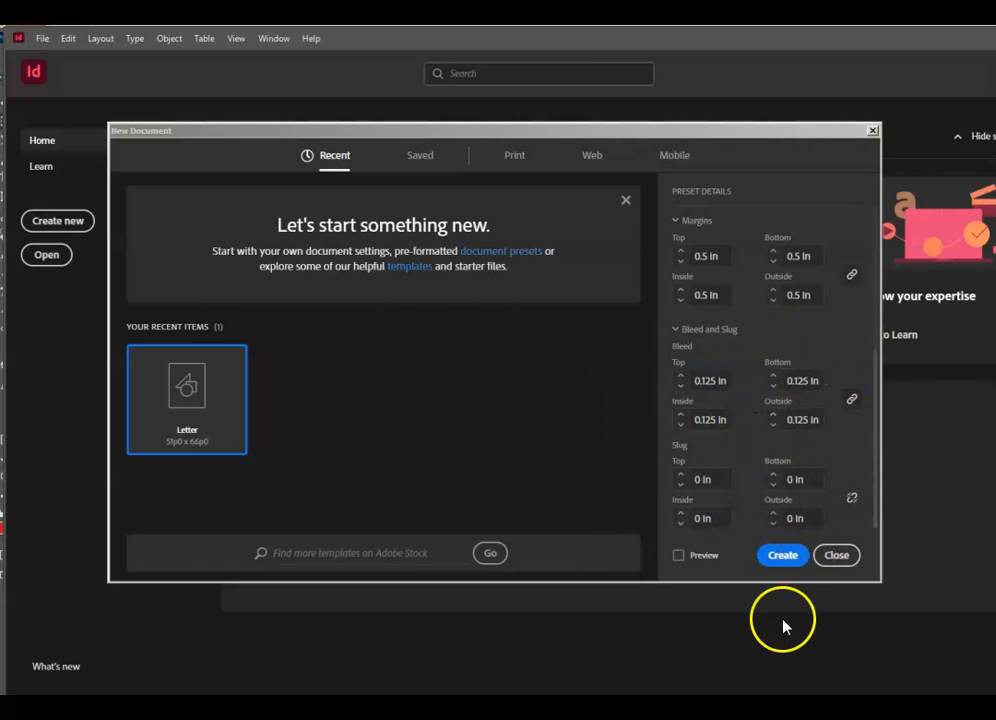
pyautogui.click(682, 387)
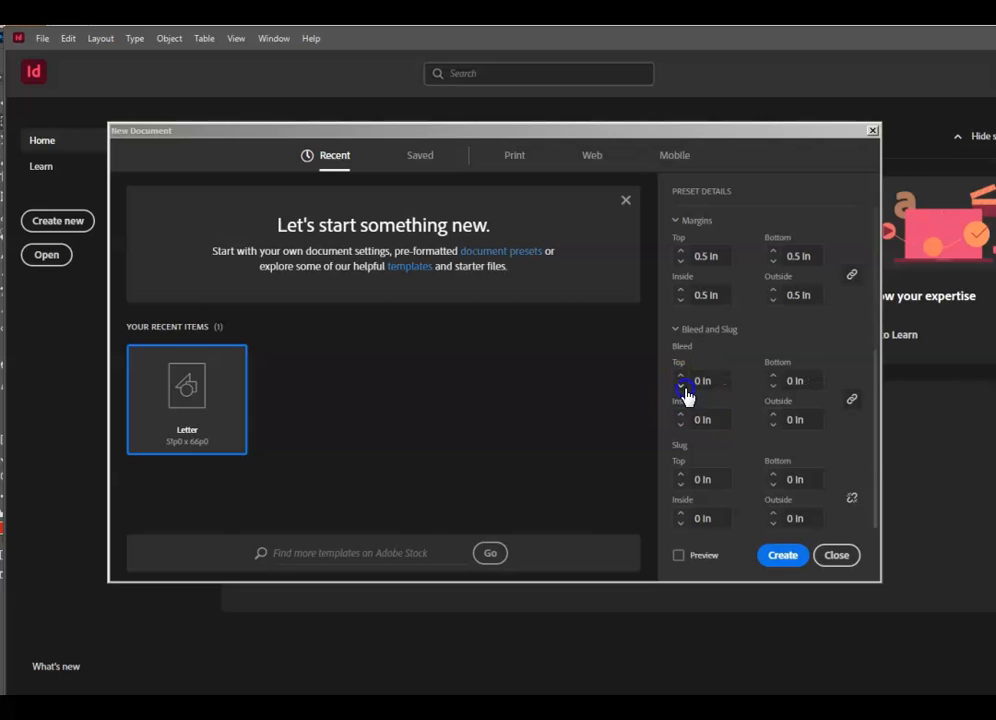
pyautogui.scroll(3, 716, 500)
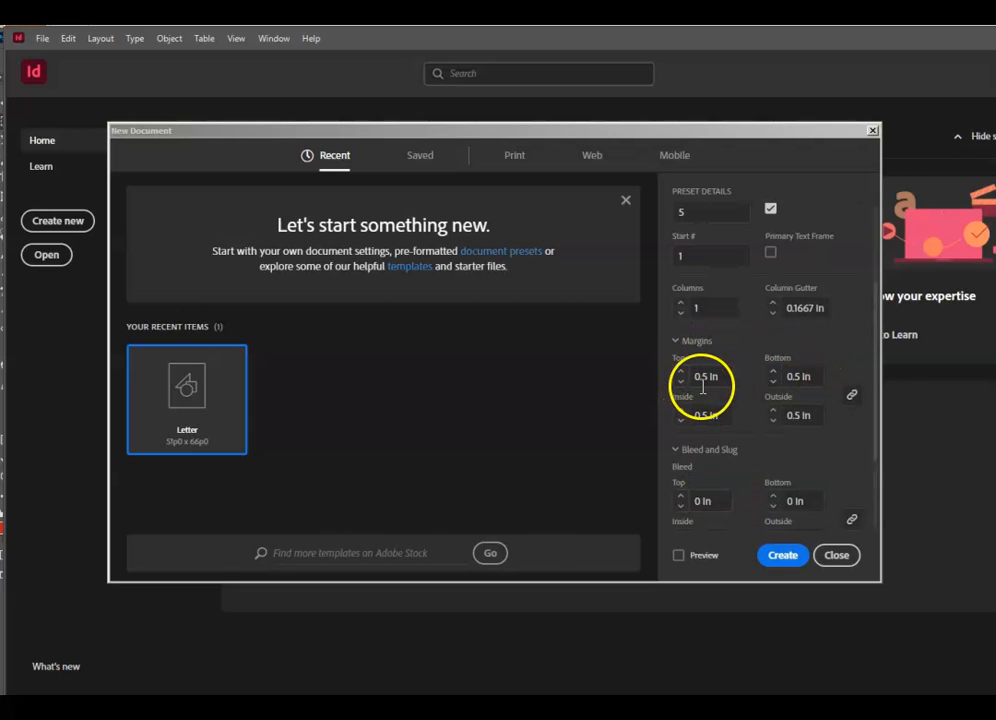
pyautogui.click(788, 558)
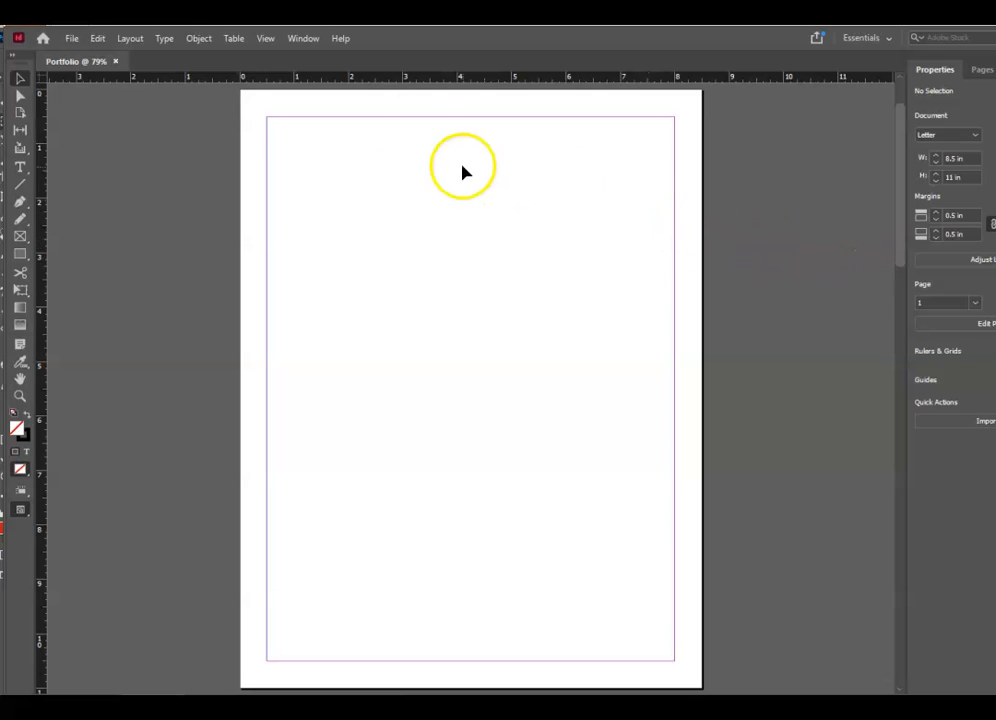
# - Show the Pages panel with page 1 and spreads 2-3 and 4-5, and adjust its width
pyautogui.click(300, 39)
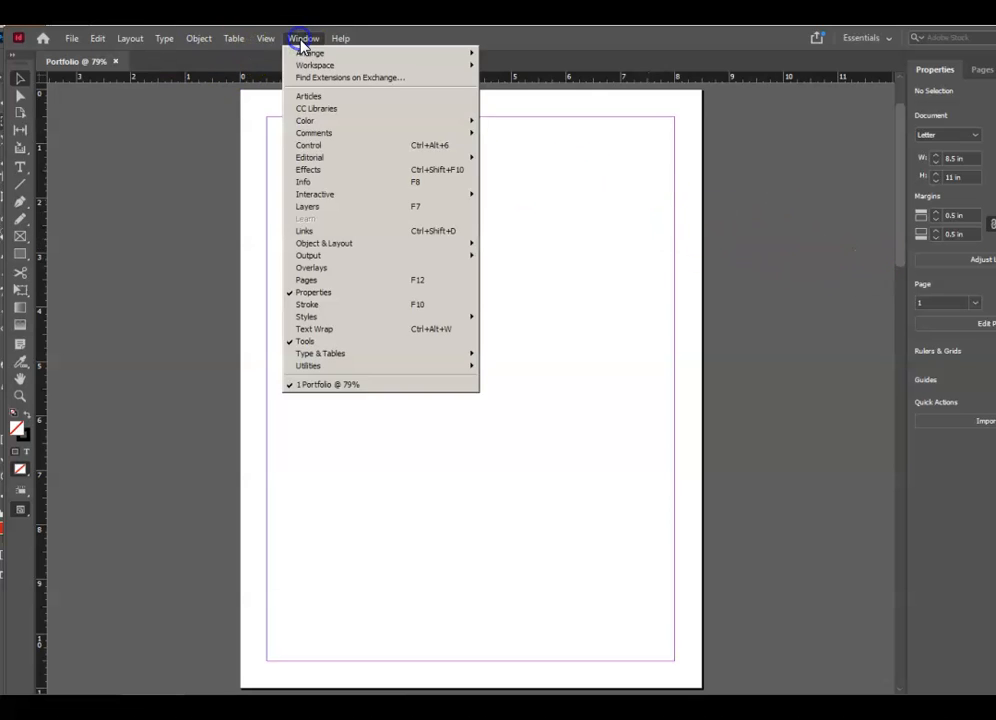
pyautogui.click(378, 282)
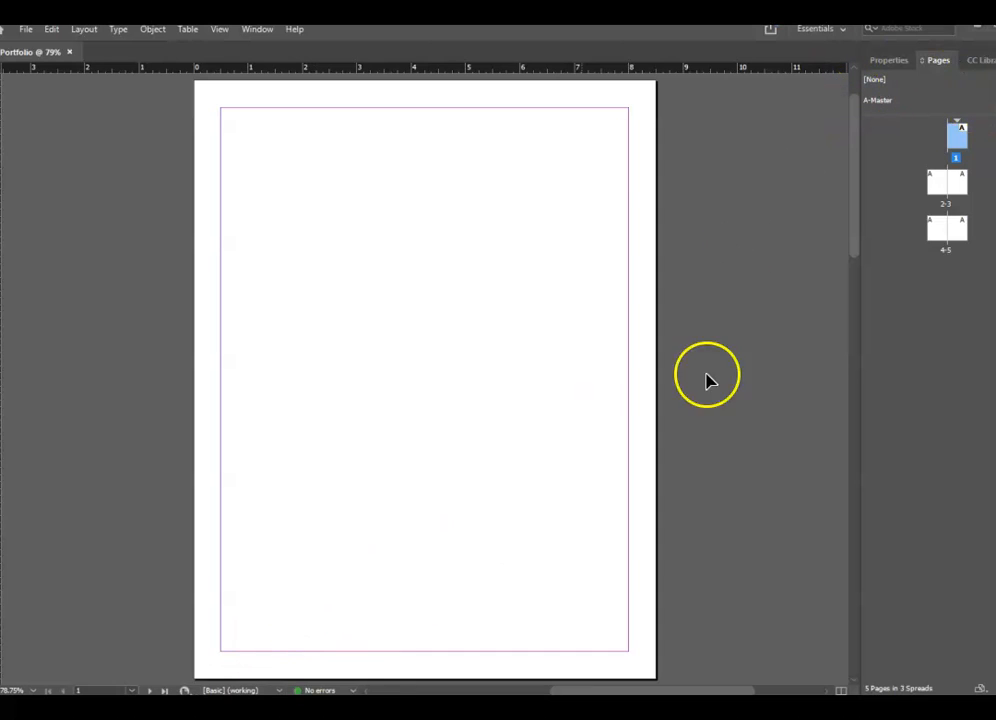
pyautogui.moveTo(861, 334); pyautogui.dragTo(752, 353)
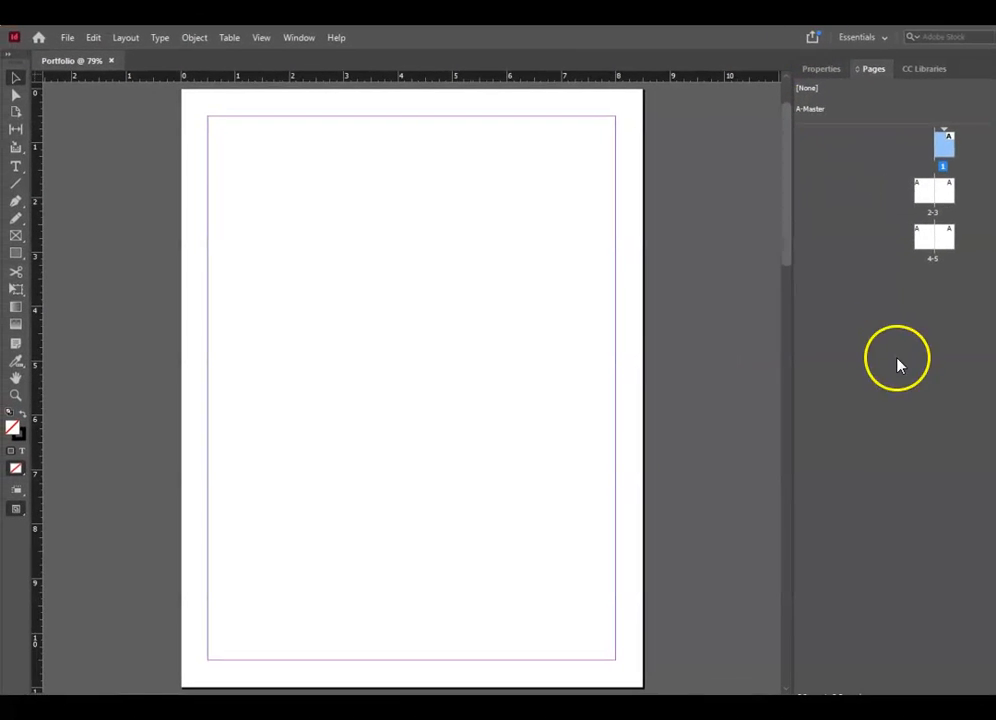
pyautogui.doubleClick(944, 148)
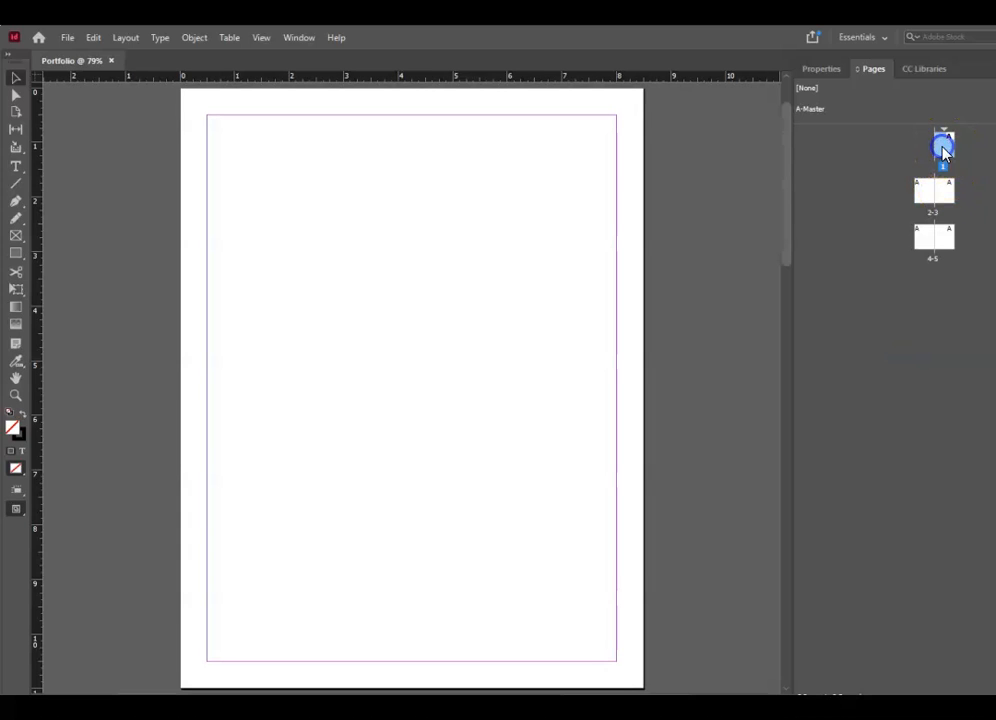
pyautogui.click(933, 203)
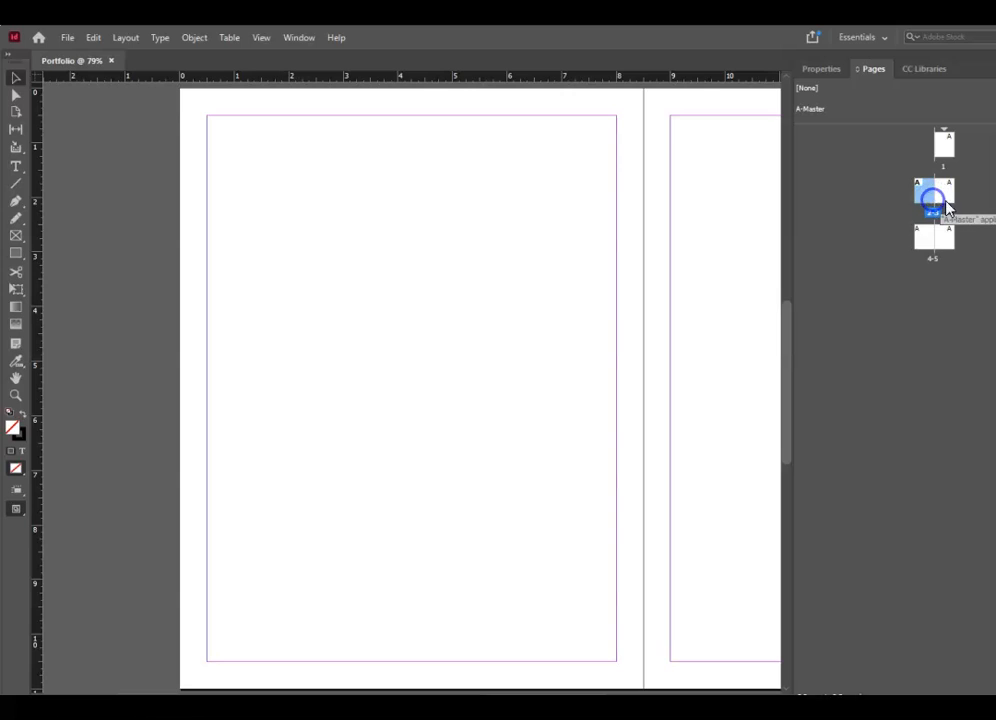
pyautogui.doubleClick(947, 196)
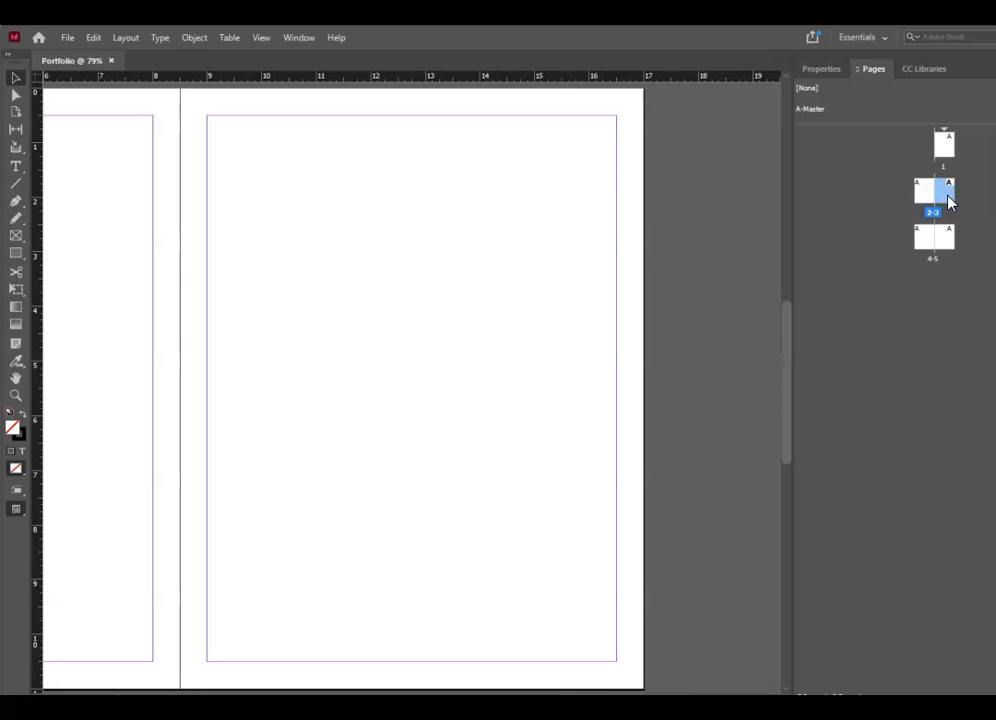
pyautogui.doubleClick(946, 248)
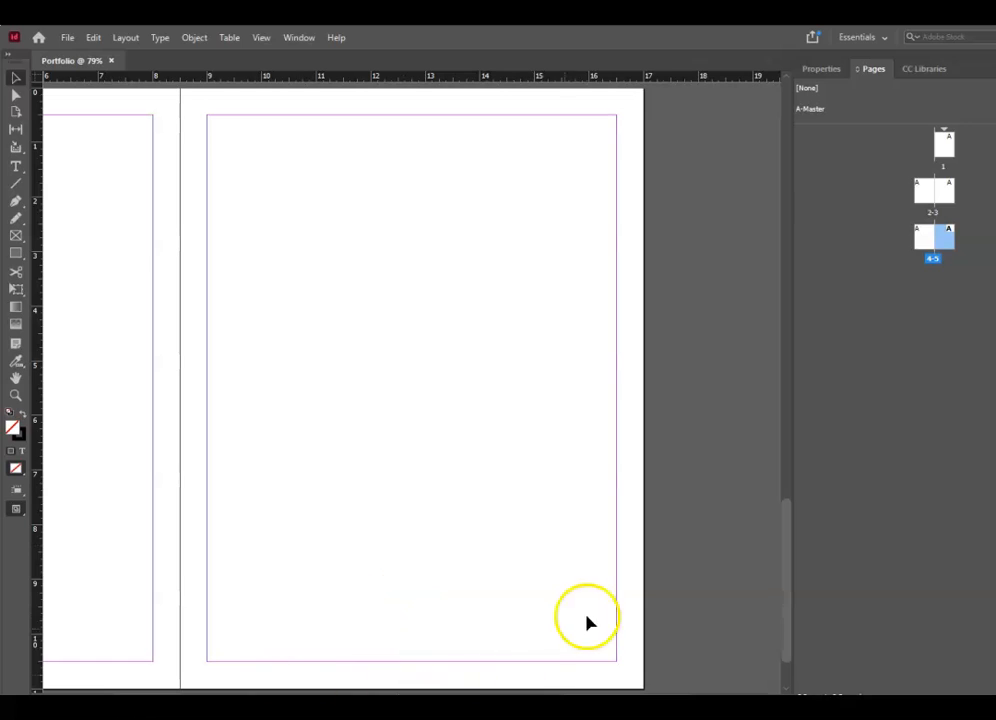
pyautogui.hscroll(-4, 567, 556)
pyautogui.hscroll(1, 567, 556)
pyautogui.scroll(3, 567, 556)
pyautogui.scroll(10, 633, 487)
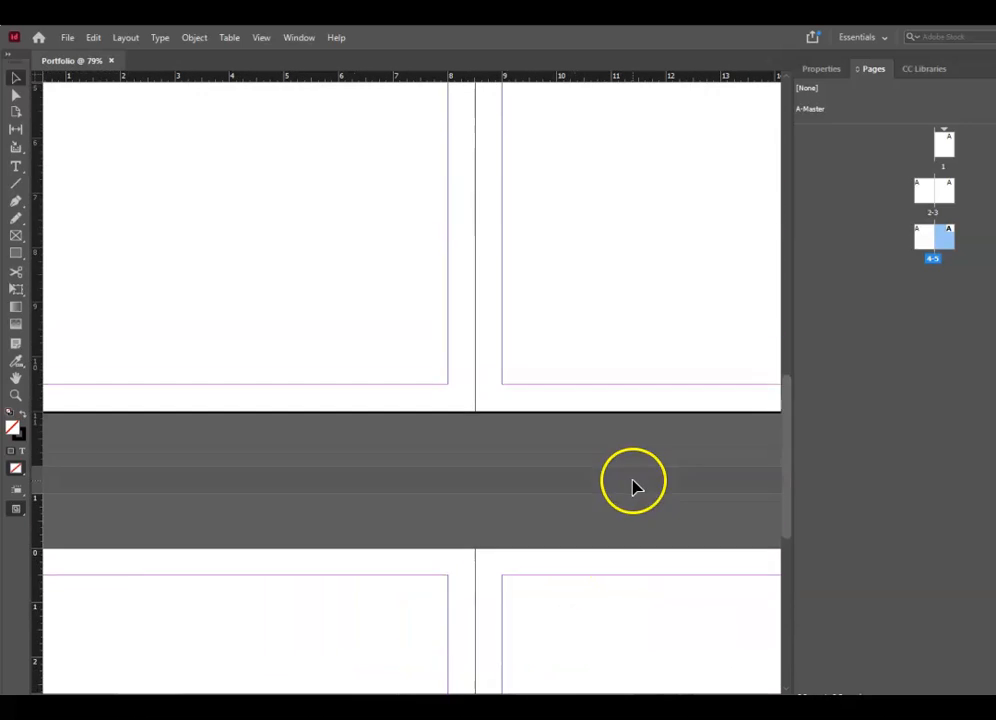
pyautogui.click(665, 348)
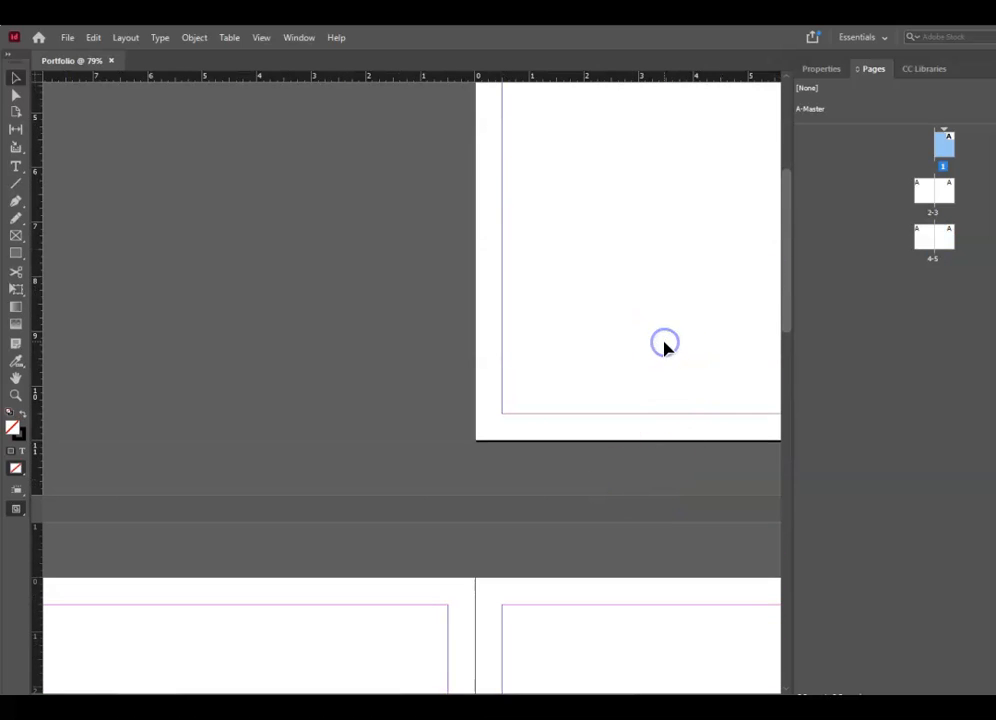
pyautogui.moveTo(791, 360); pyautogui.dragTo(746, 378)
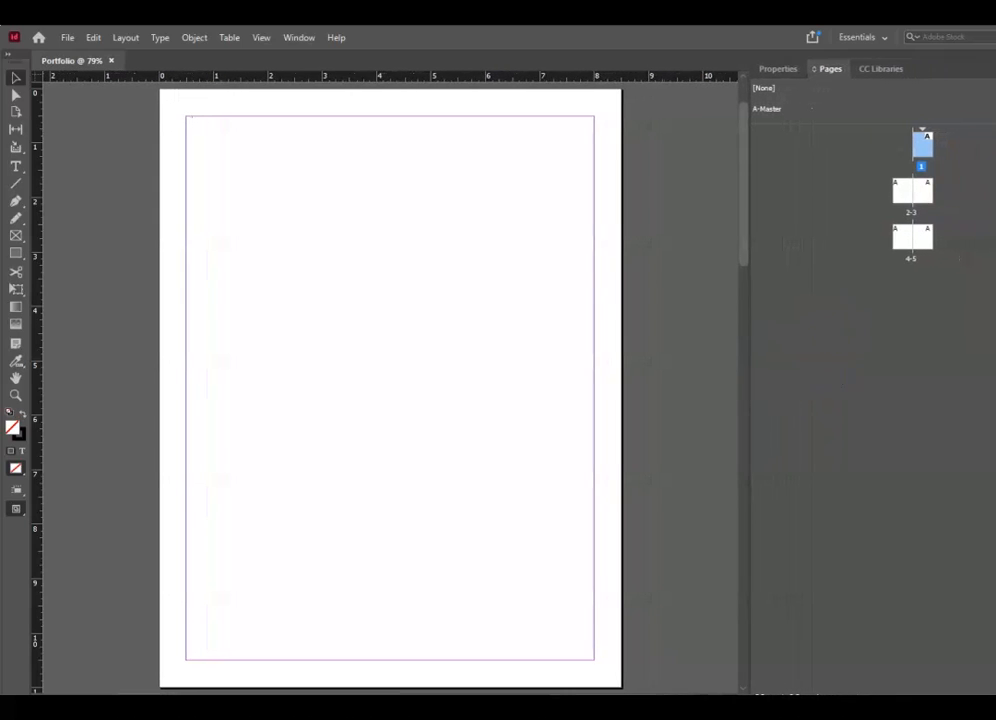
# - Narrow the InDesign window and the Pages panel so the 2-3 spread fits
pyautogui.moveTo(974, 131); pyautogui.dragTo(951, 133)
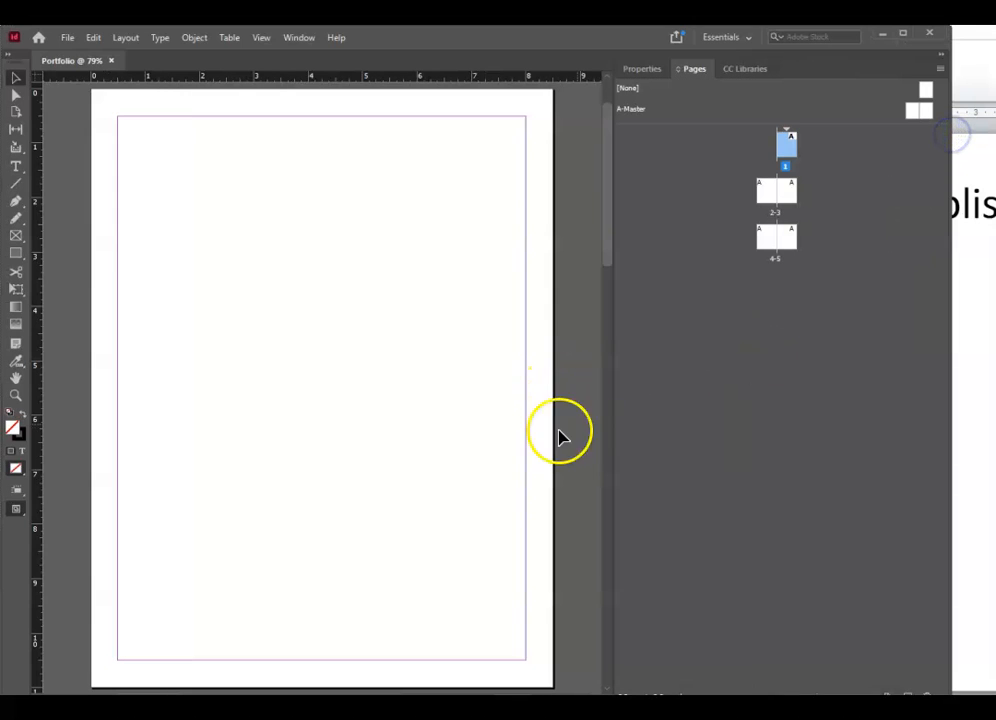
pyautogui.scroll(-10, 534, 449)
pyautogui.click(360, 511)
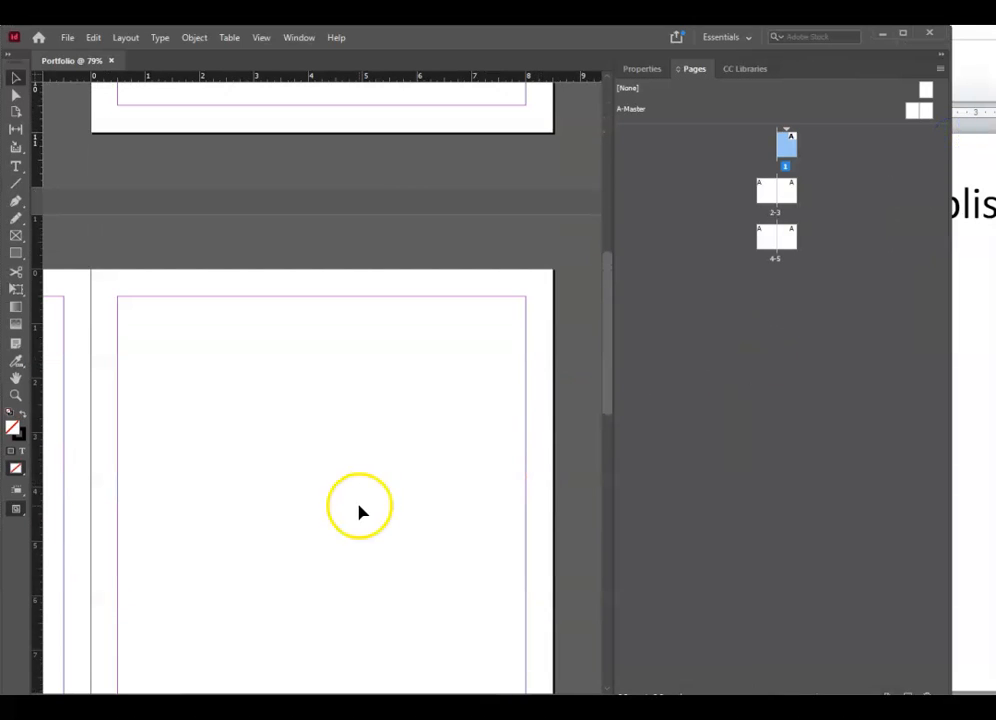
pyautogui.hscroll(-8, 471, 655)
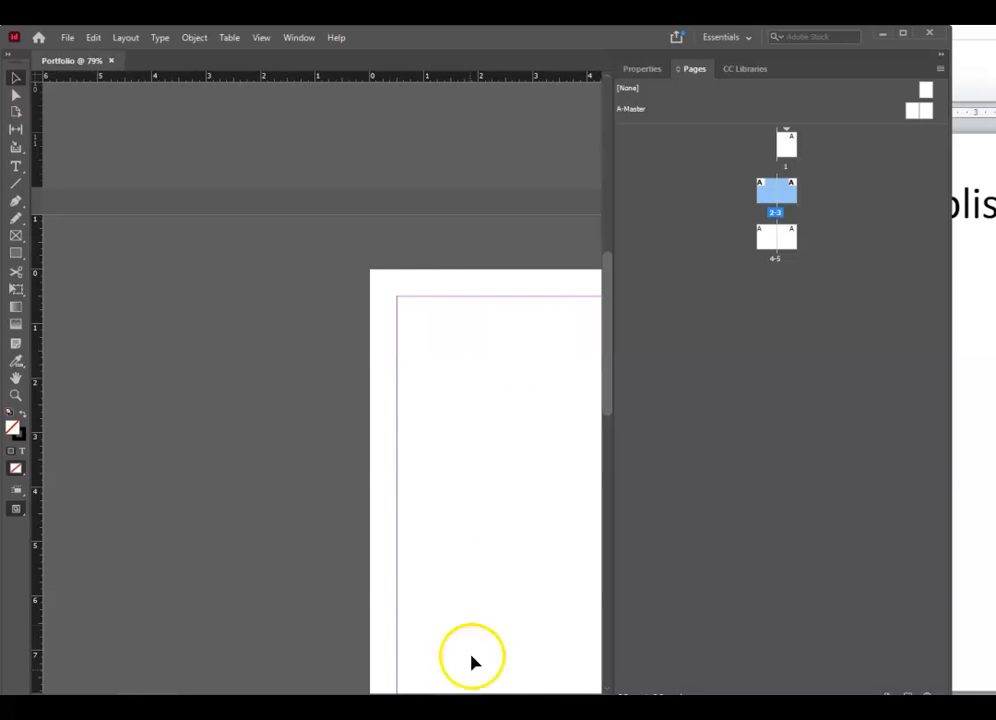
pyautogui.click(485, 603)
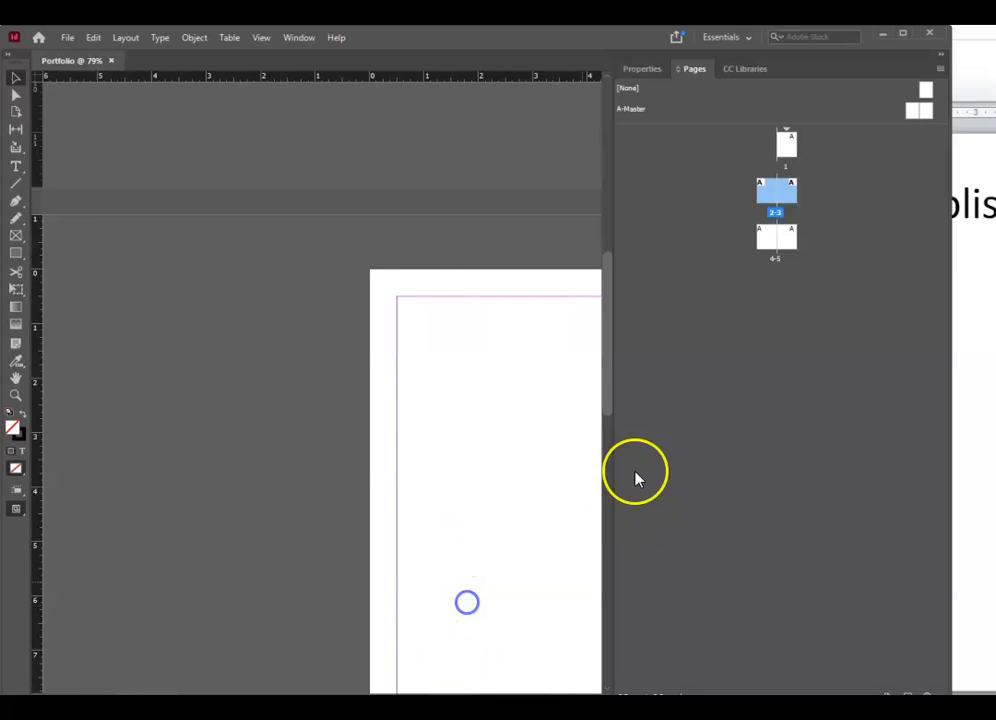
pyautogui.moveTo(614, 396); pyautogui.dragTo(762, 408)
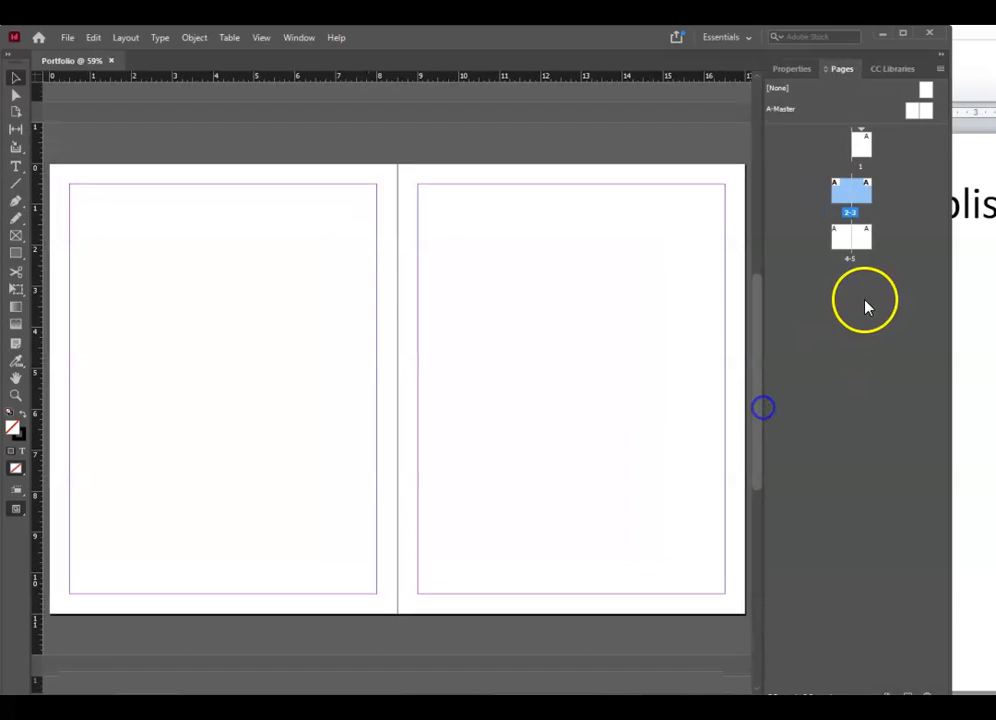
# - Jump between the 4-5 spread, page 3 and the full 2-3 spread
pyautogui.doubleClick(866, 236)
pyautogui.doubleClick(867, 191)
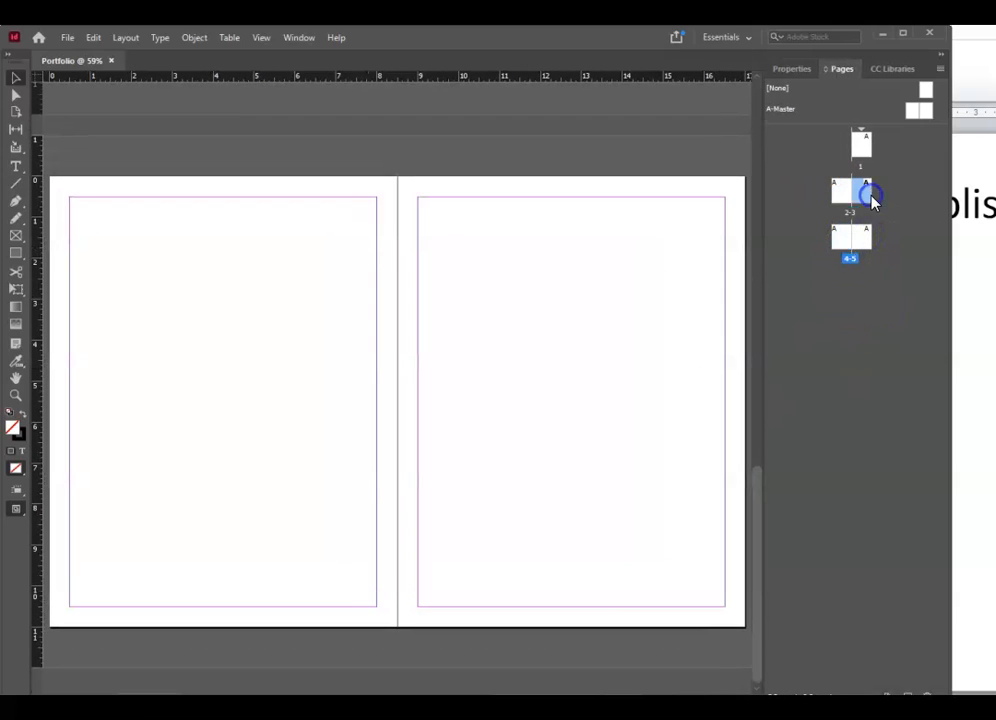
pyautogui.doubleClick(841, 196)
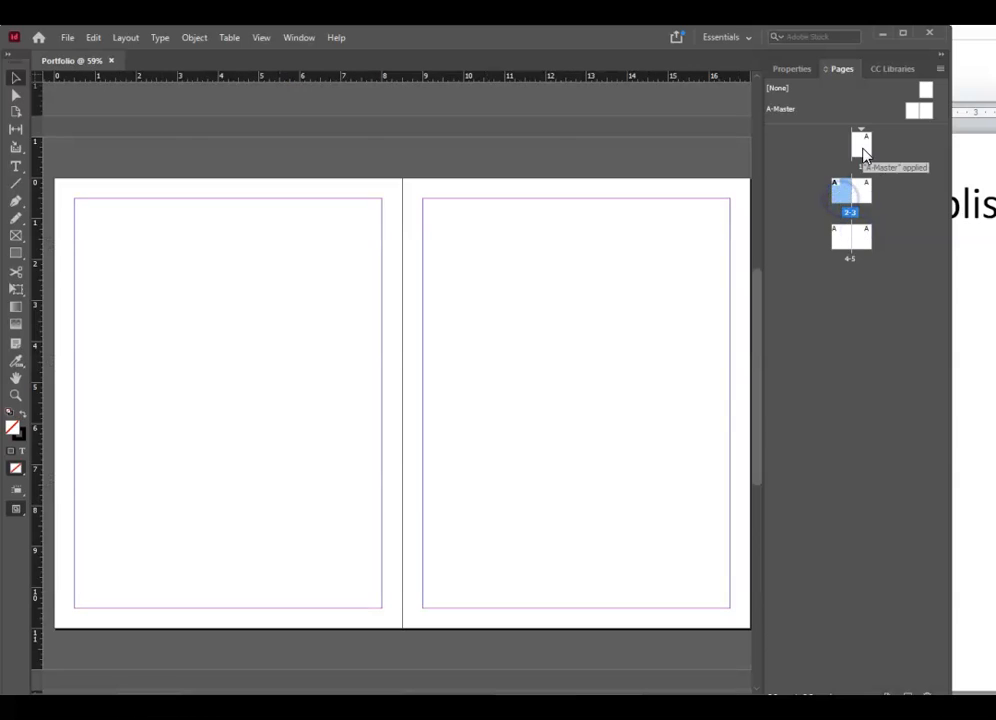
pyautogui.doubleClick(867, 195)
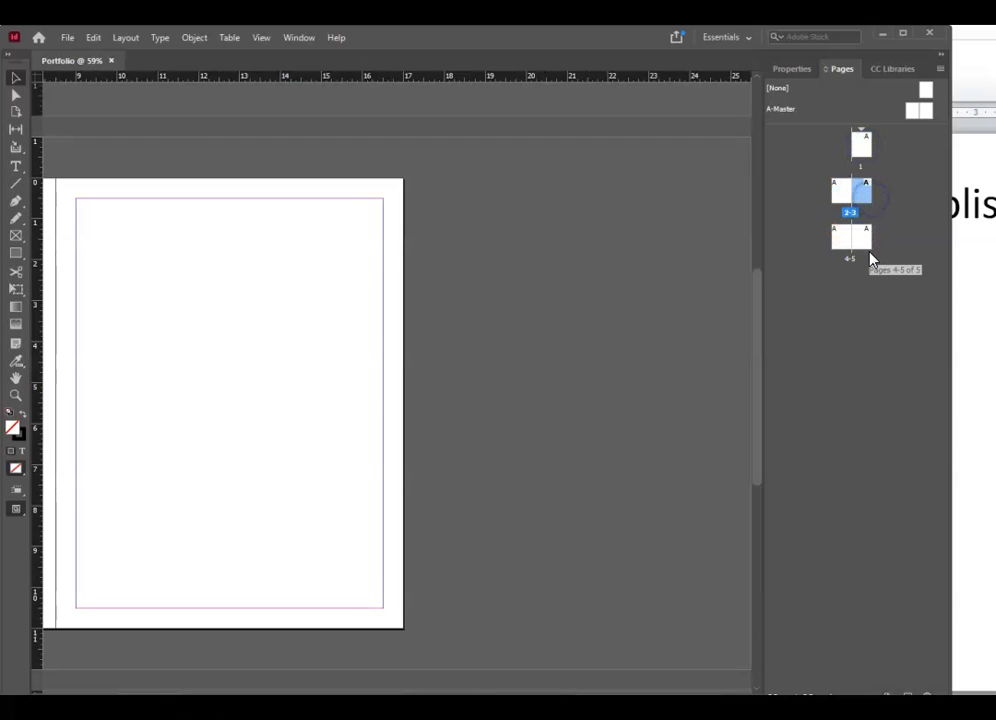
pyautogui.hscroll(-5, 352, 428)
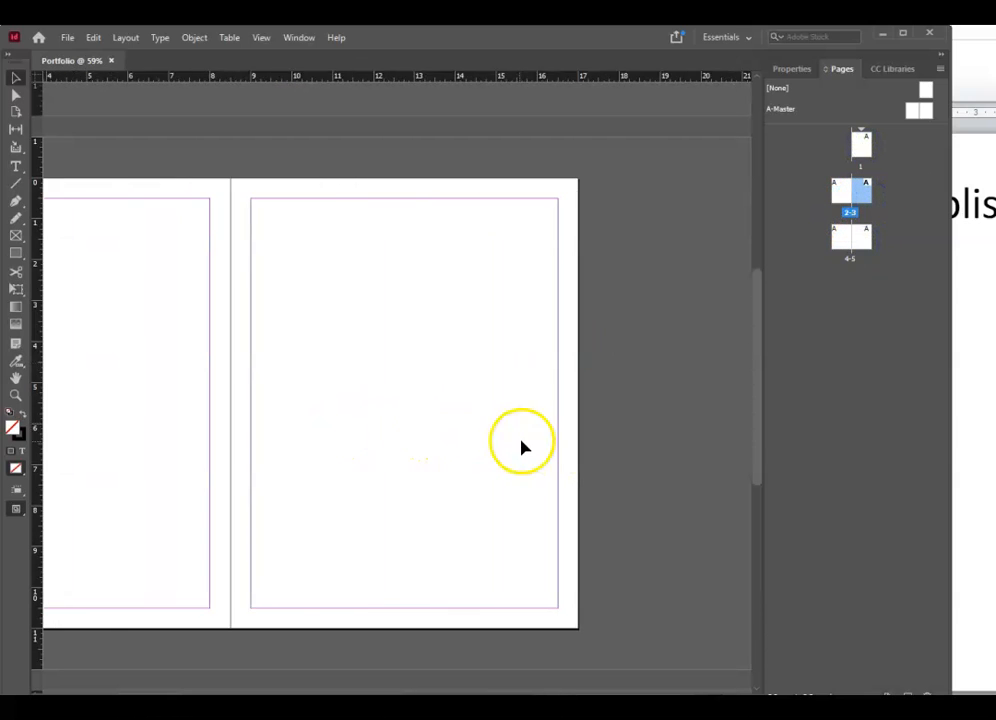
pyautogui.scroll(1, 562, 475)
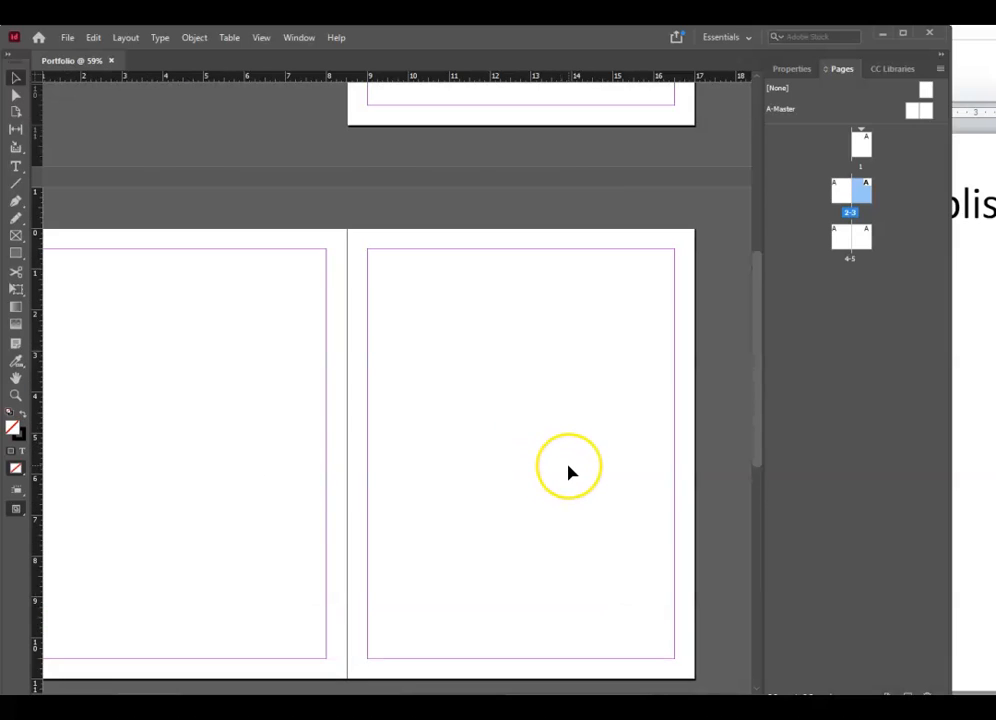
# - Zoom in and out repeatedly on the pages 2-3 spread
pyautogui.hotkey('ctrl', '=')
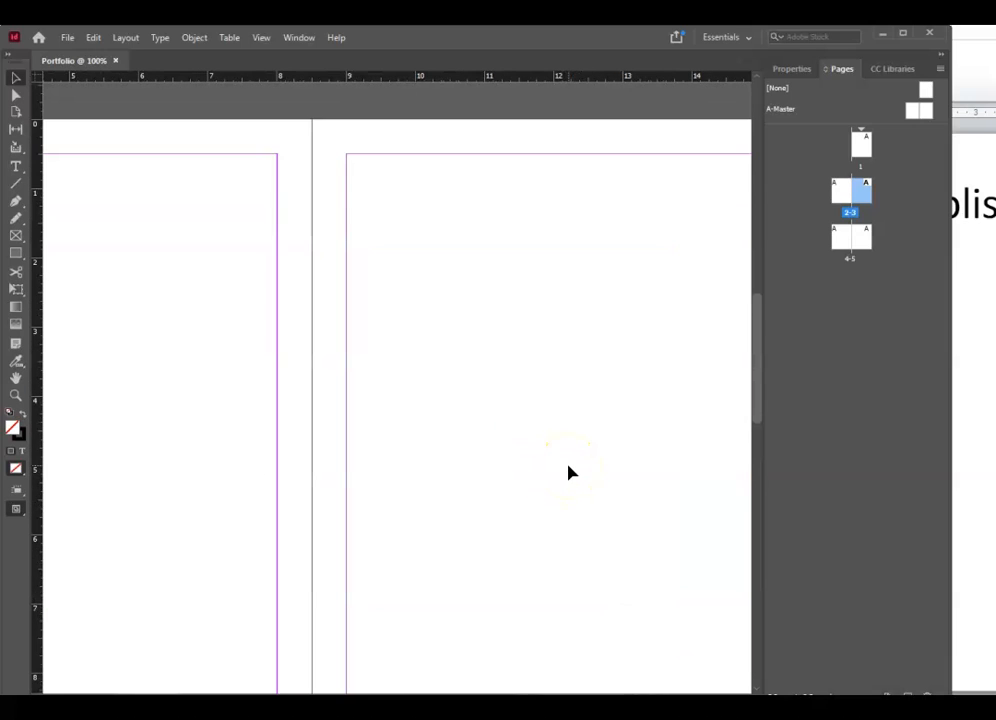
pyautogui.hotkey('ctrl', '-')
pyautogui.hotkey('ctrl', '-')
pyautogui.hotkey('ctrl', '-')
pyautogui.hotkey('ctrl', '-')
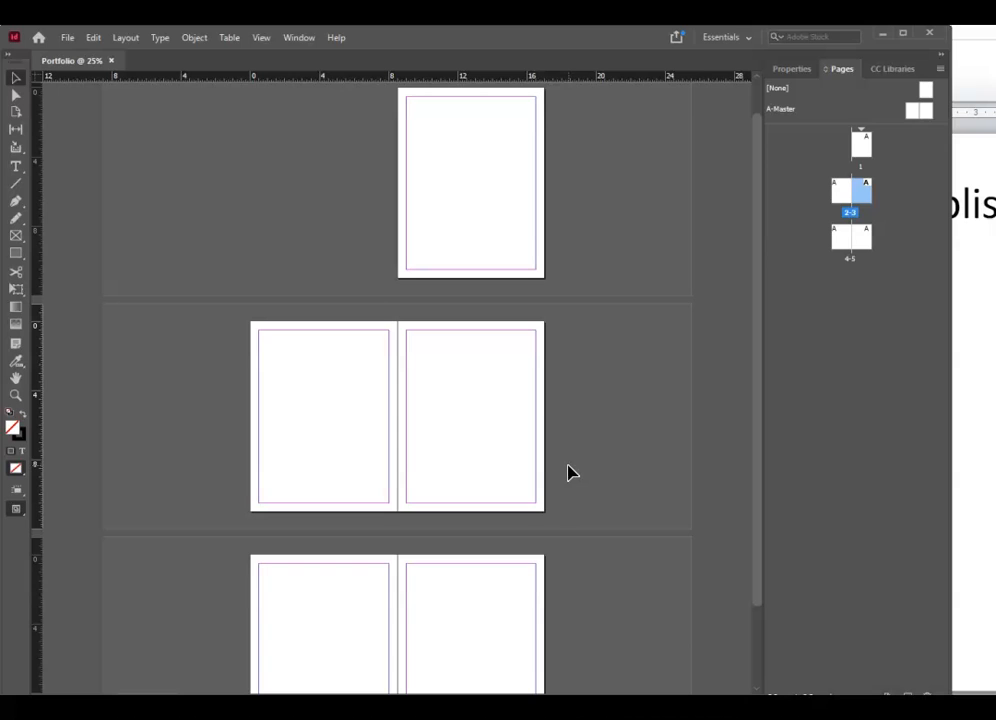
pyautogui.hotkey('ctrl', '=')
pyautogui.hotkey('ctrl', '=')
pyautogui.hotkey('ctrl', '-')
pyautogui.hotkey('ctrl', '-')
pyautogui.hotkey('ctrl', '-')
pyautogui.hotkey('ctrl', '-')
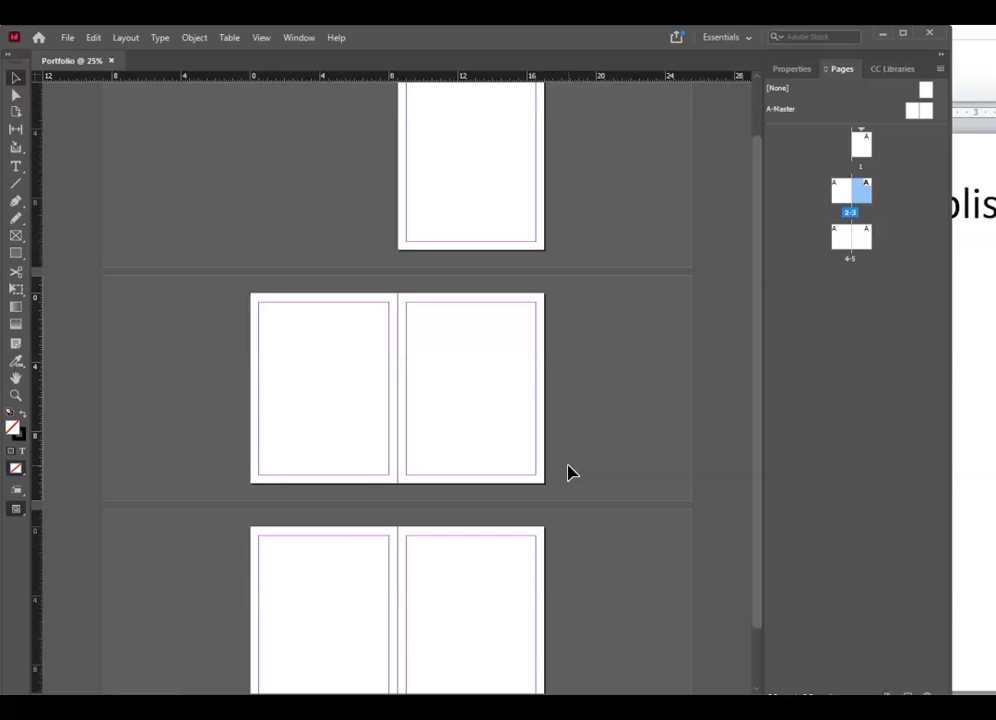
pyautogui.hotkey('ctrl', '=')
pyautogui.hotkey('ctrl', '=')
pyautogui.hotkey('ctrl', '-')
pyautogui.hotkey('ctrl', '-')
pyautogui.hotkey('ctrl', '=')
pyautogui.hotkey('ctrl', '=')
pyautogui.scroll(6, 590, 500)
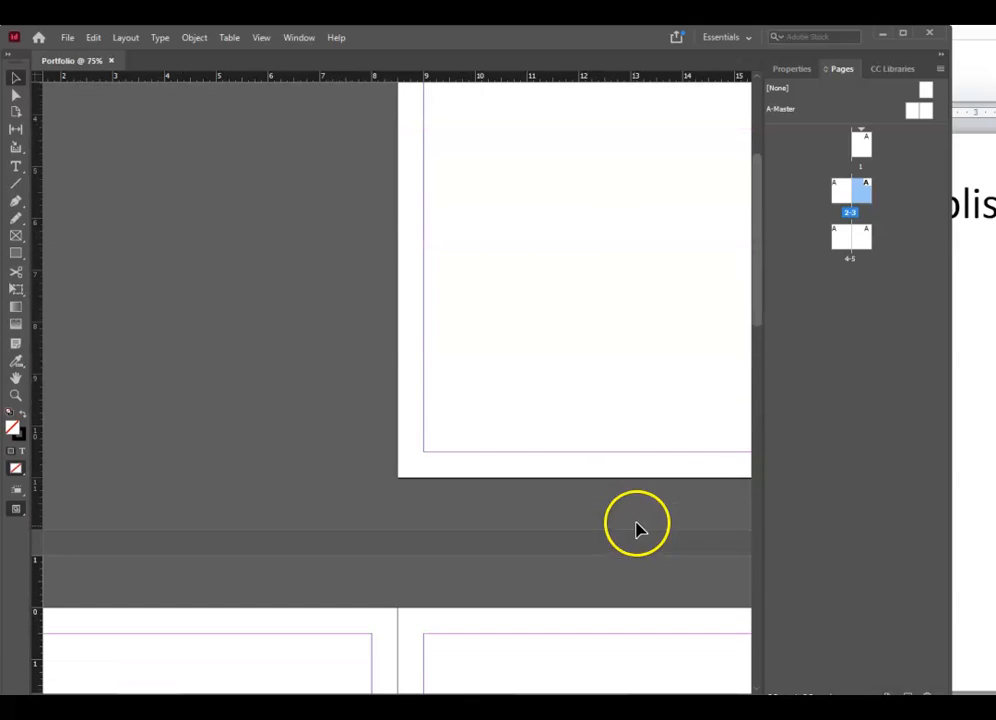
# - Jump to page 1, then back to the 2-3 spread showing page 2
pyautogui.doubleClick(859, 148)
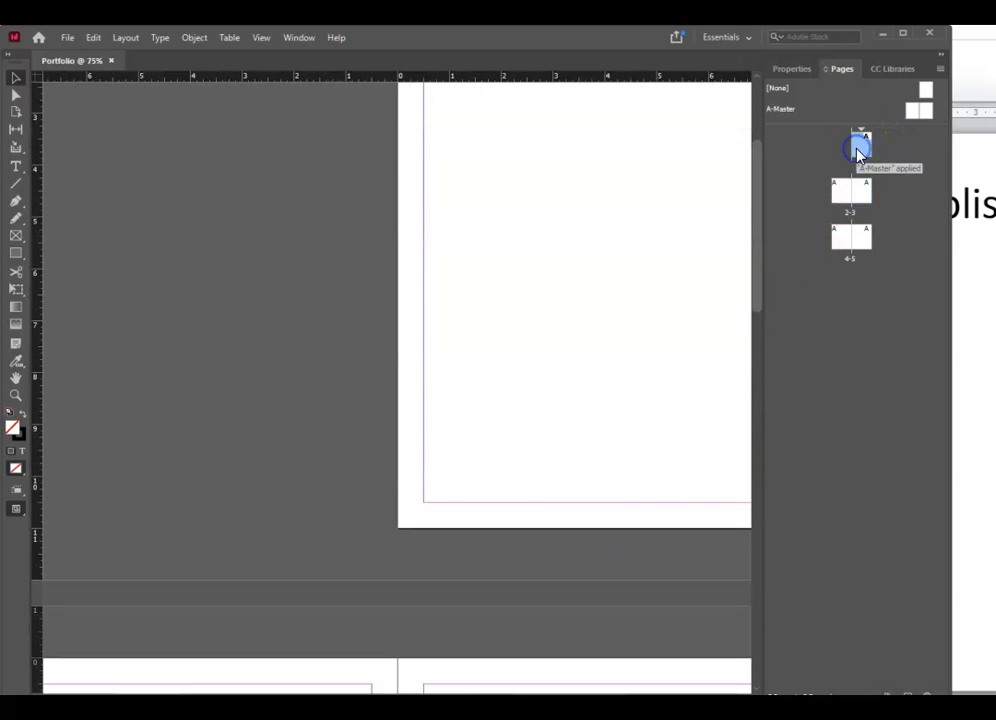
pyautogui.click(866, 186)
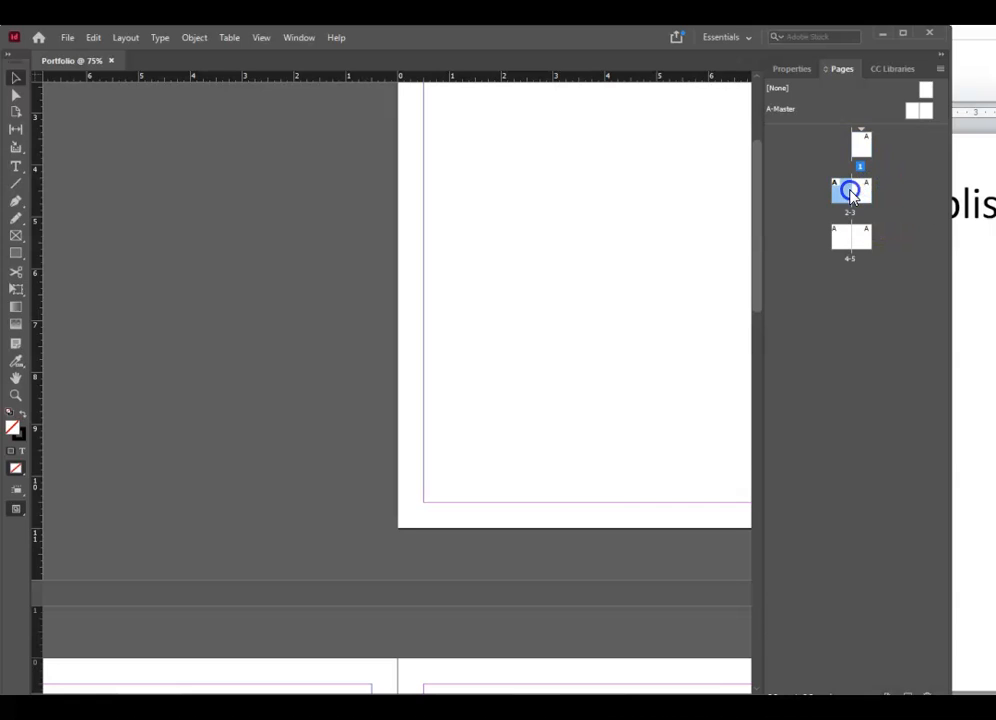
pyautogui.doubleClick(850, 190)
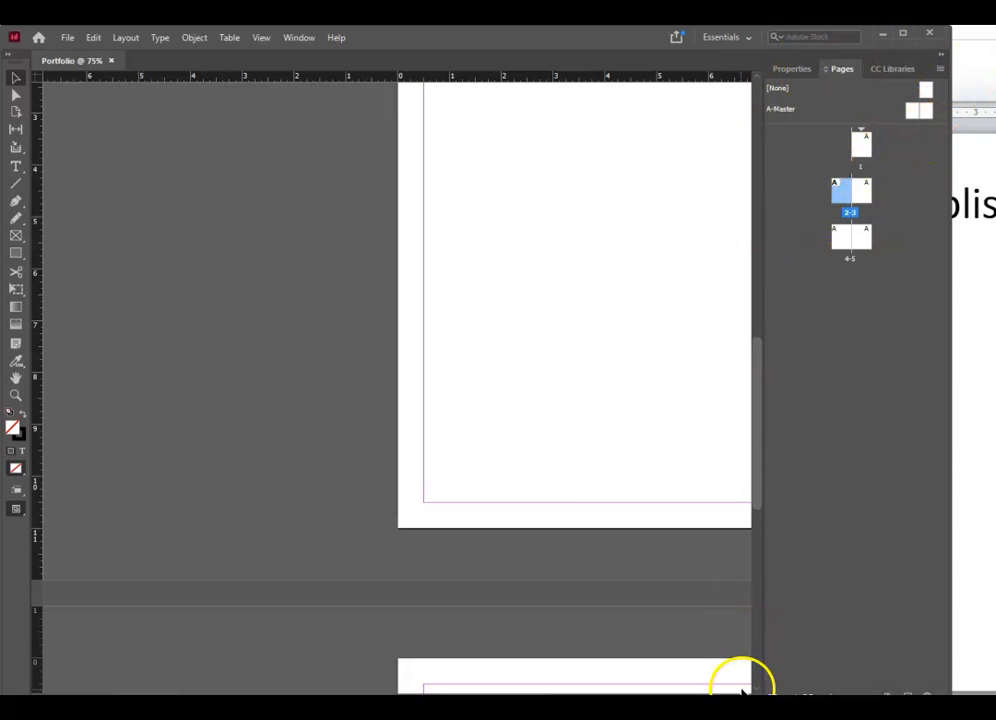
pyautogui.click(941, 70)
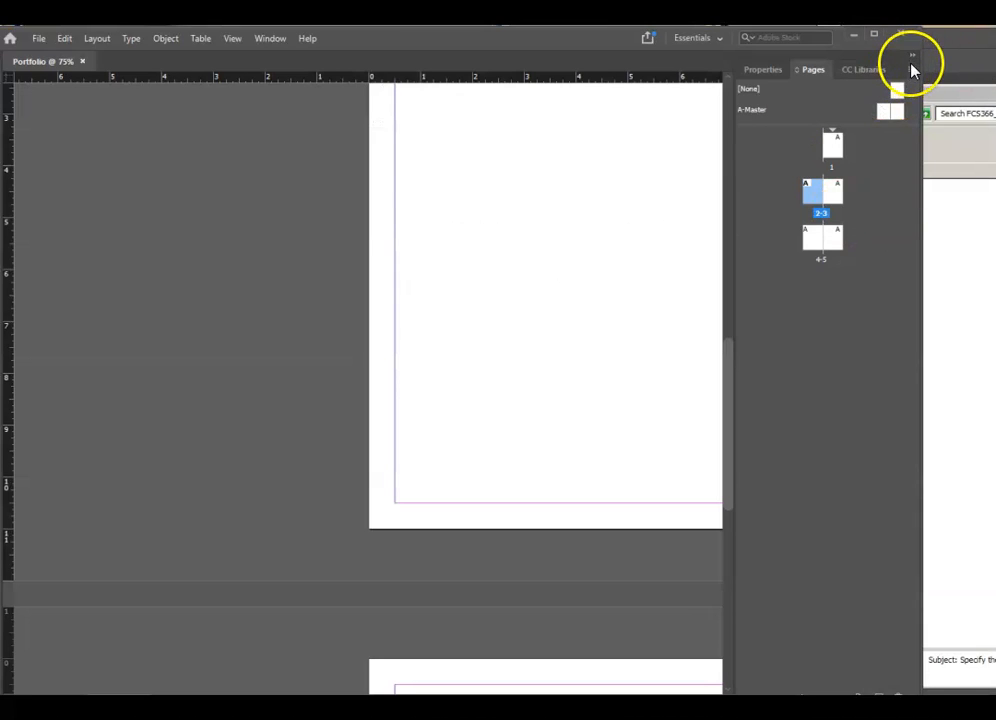
# - Insert 3 pages after page 2 based on A-Master
pyautogui.click(911, 70)
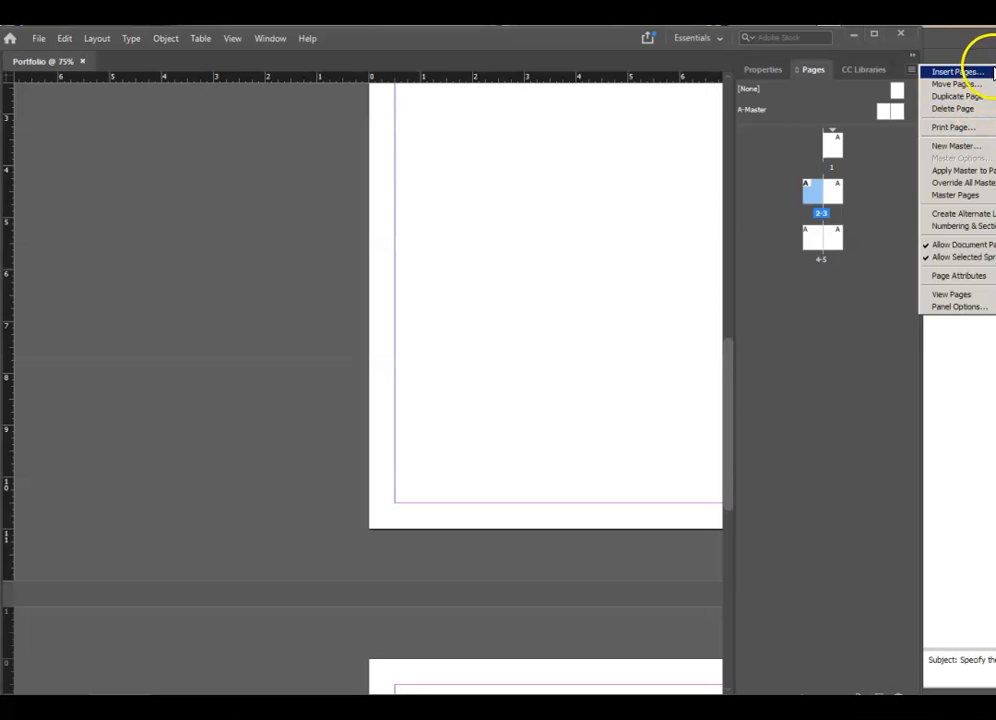
pyautogui.click(986, 73)
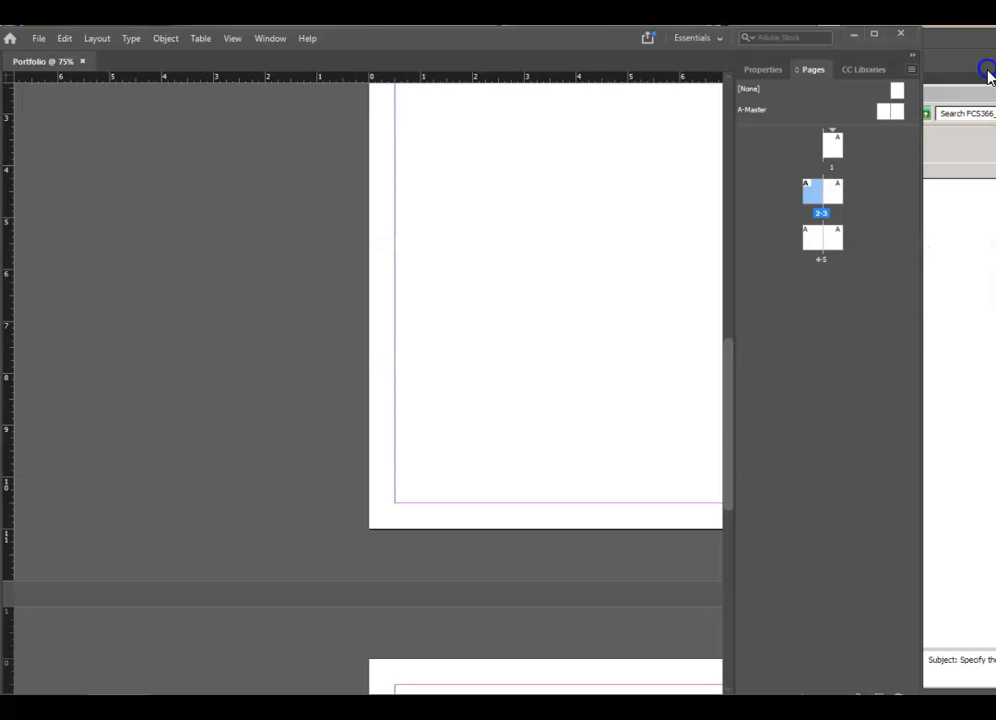
pyautogui.moveTo(651, 357); pyautogui.dragTo(531, 215)
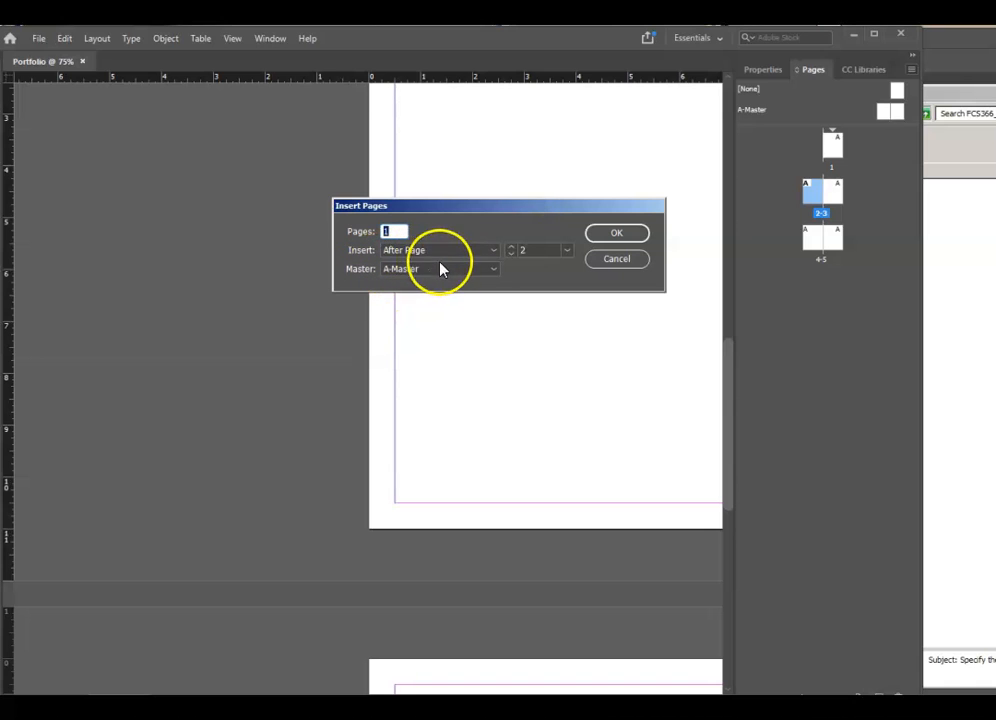
pyautogui.moveTo(395, 231); pyautogui.dragTo(357, 226)
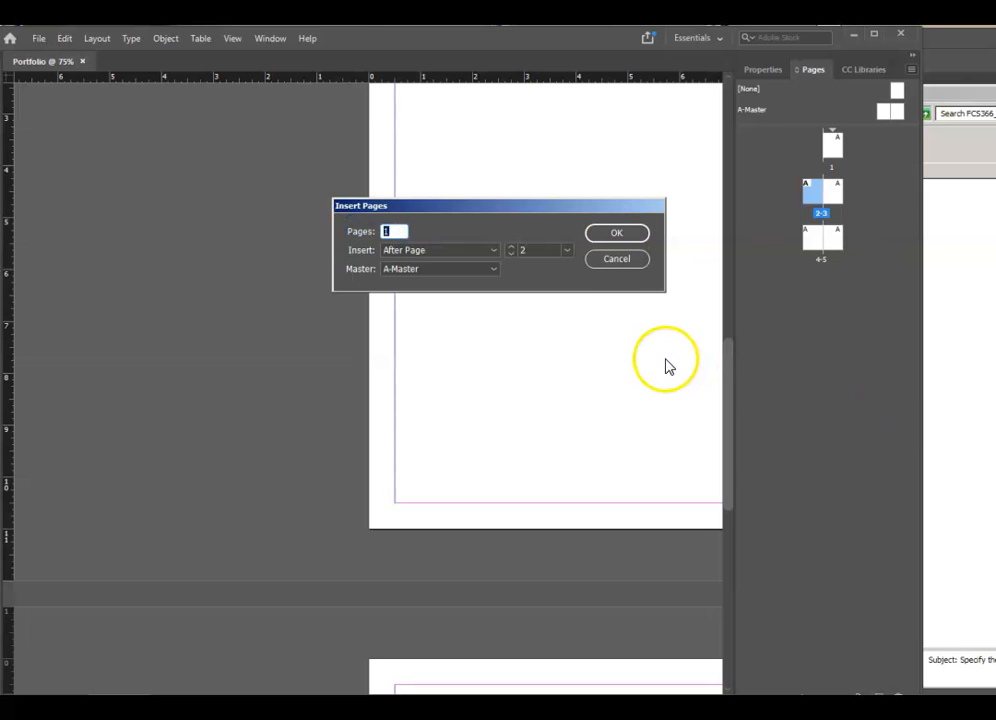
pyautogui.write('3')
pyautogui.click(620, 232)
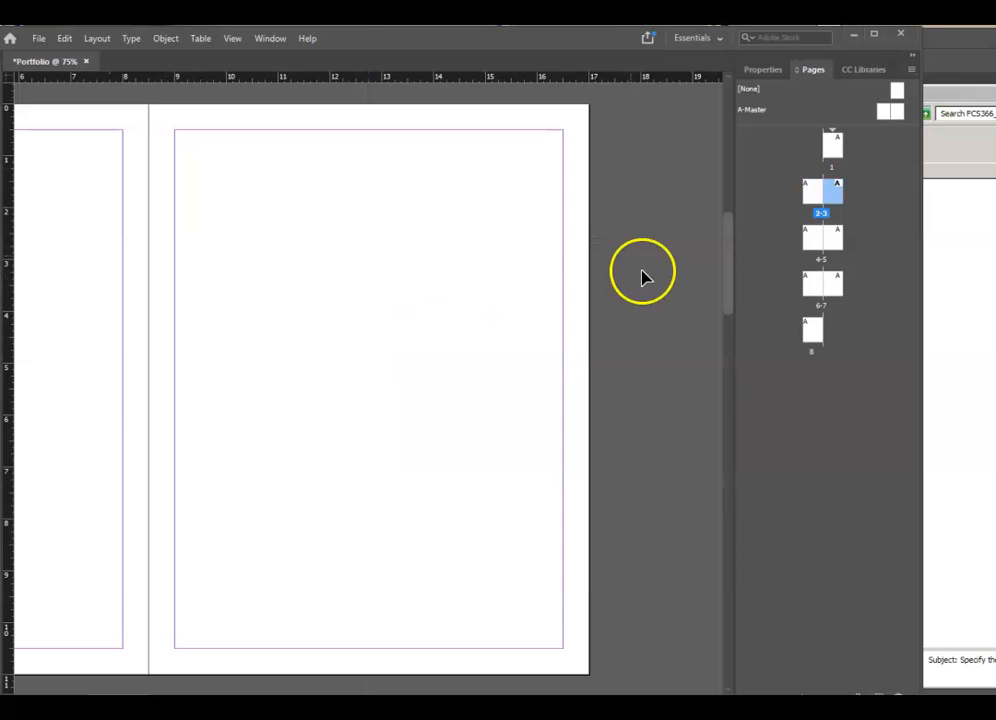
# - Check the newly added pages through page 8, then return to the first page
pyautogui.click(813, 336)
pyautogui.click(814, 288)
pyautogui.click(836, 287)
pyautogui.click(839, 235)
pyautogui.click(816, 238)
pyautogui.click(818, 191)
pyautogui.click(835, 146)
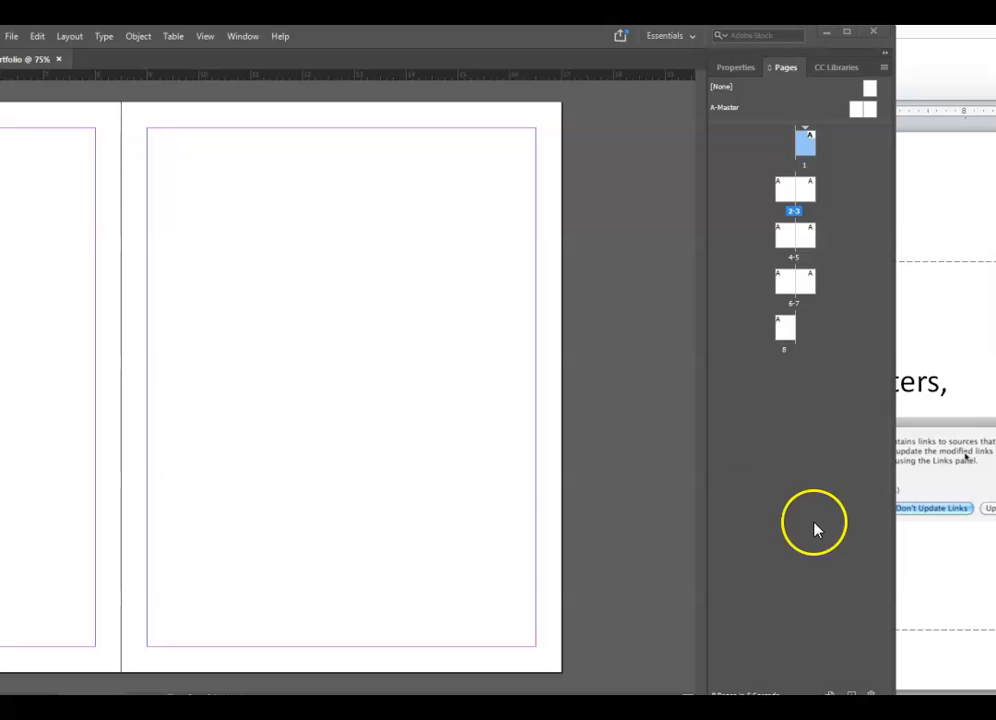
pyautogui.click(884, 68)
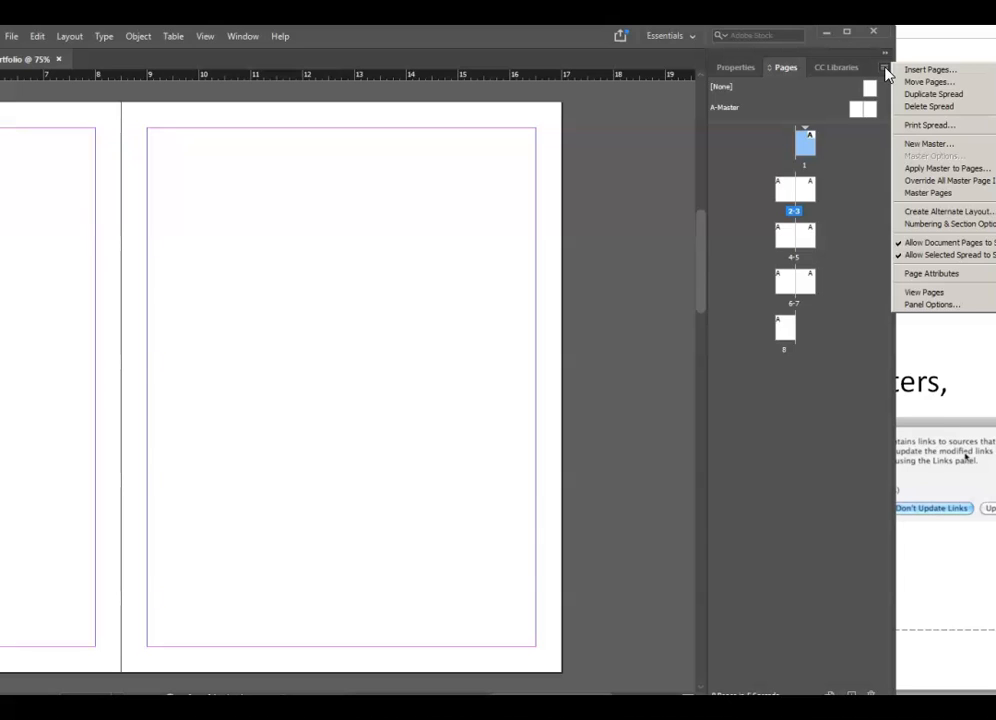
# - Create a new master with prefix G1 instead of the mistyped A1, producing G1-Master
pyautogui.click(937, 145)
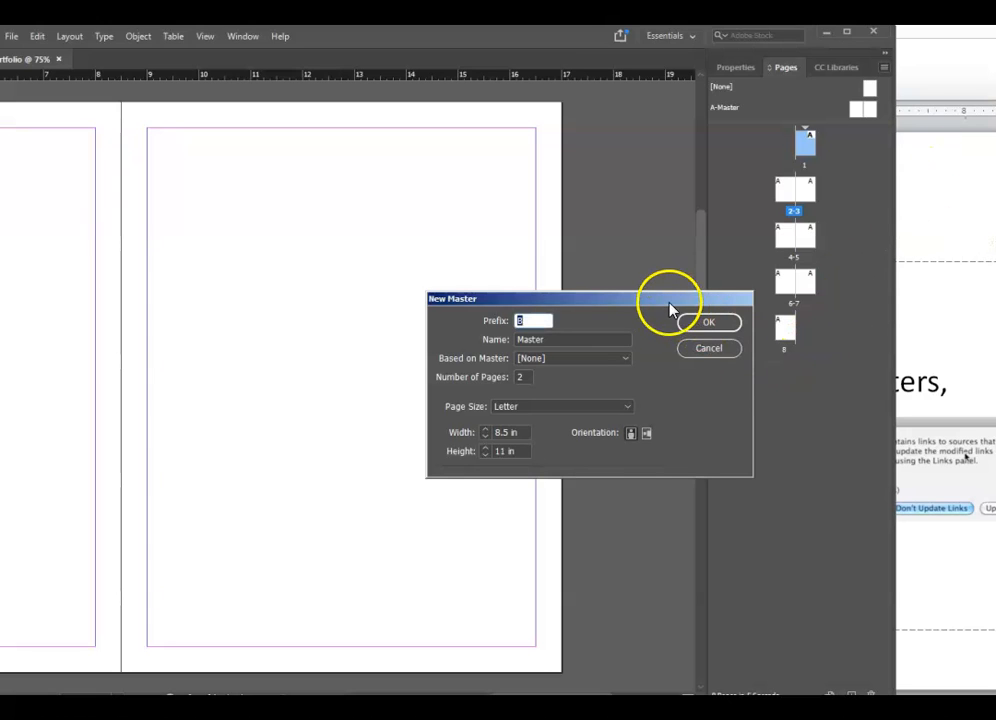
pyautogui.moveTo(674, 300); pyautogui.dragTo(534, 188)
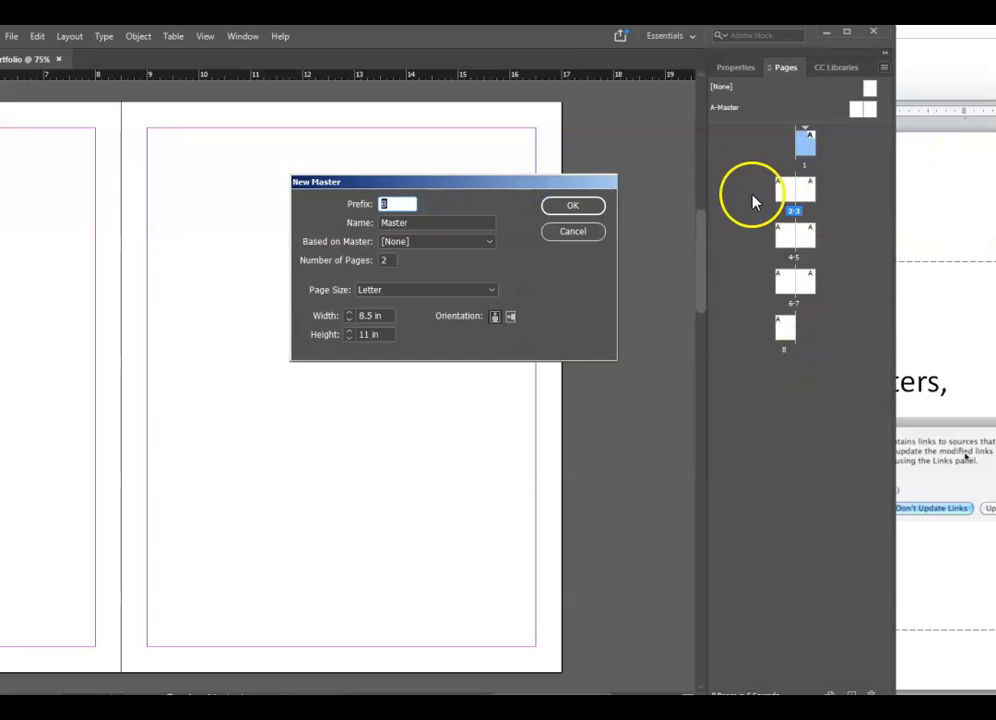
pyautogui.click(383, 204)
pyautogui.write('A')
pyautogui.write('1')
pyautogui.press('BackSpace')
pyautogui.press('BackSpace')
pyautogui.write('G1')
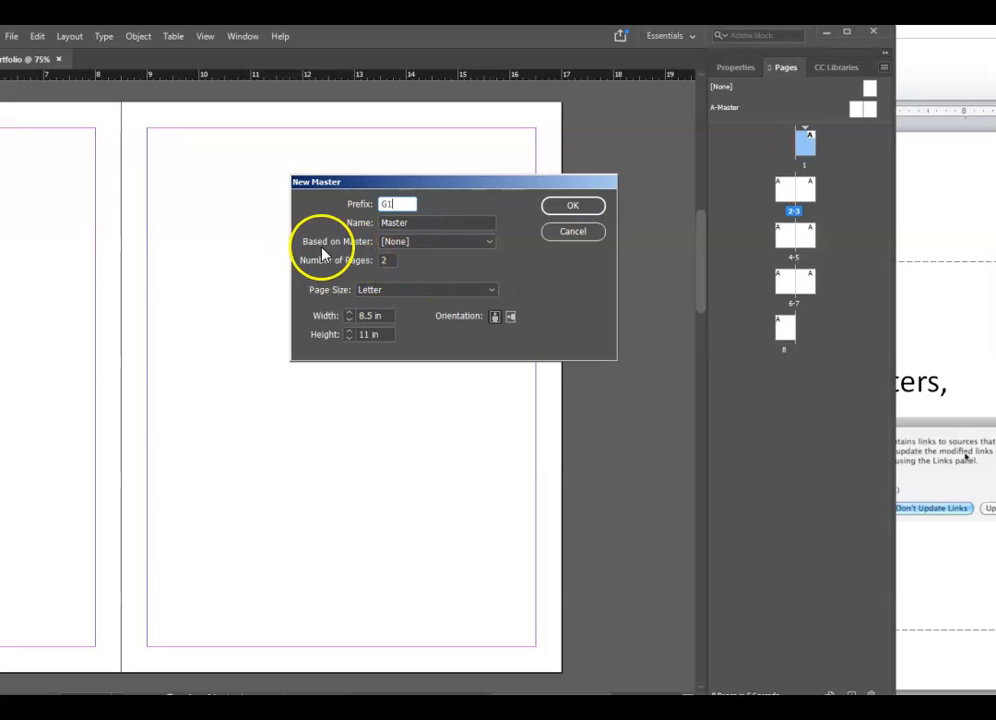
pyautogui.click(572, 207)
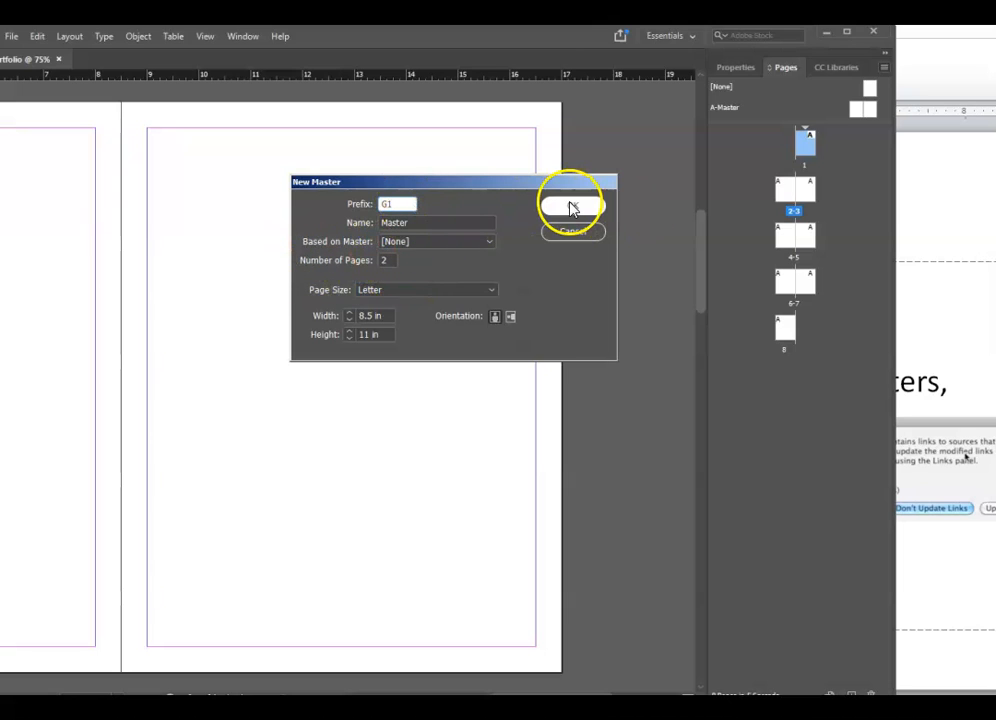
pyautogui.click(572, 207)
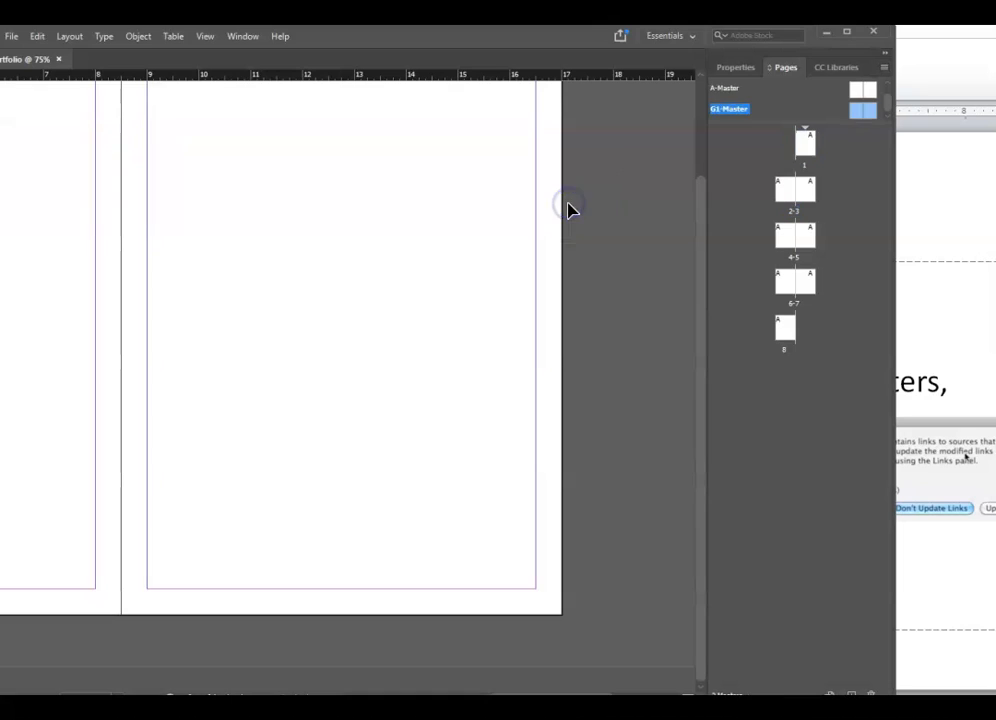
# - Enlarge the masters list to show [None], A-Master and G1-Master, then select the A-Master spread
pyautogui.moveTo(811, 122); pyautogui.dragTo(805, 218)
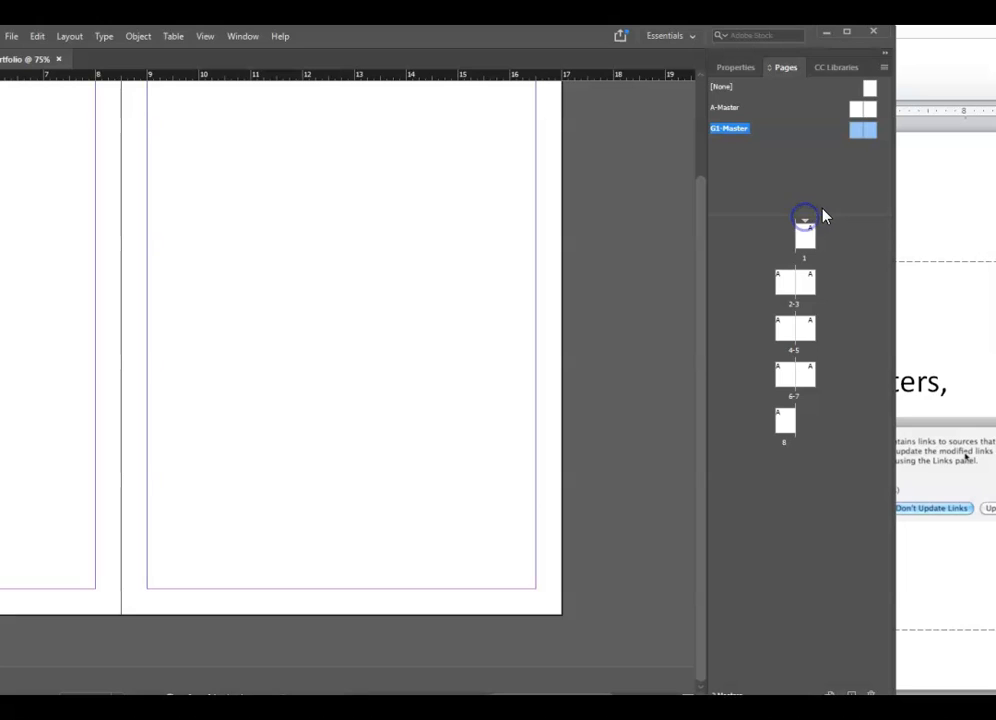
pyautogui.click(724, 88)
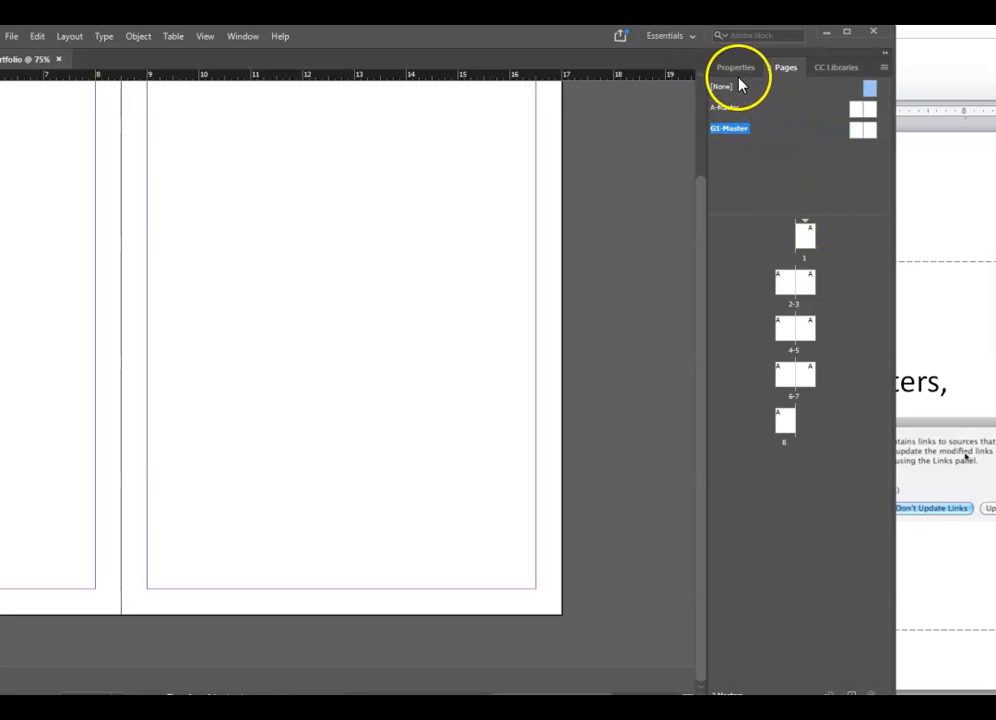
pyautogui.click(724, 85)
pyautogui.click(705, 182)
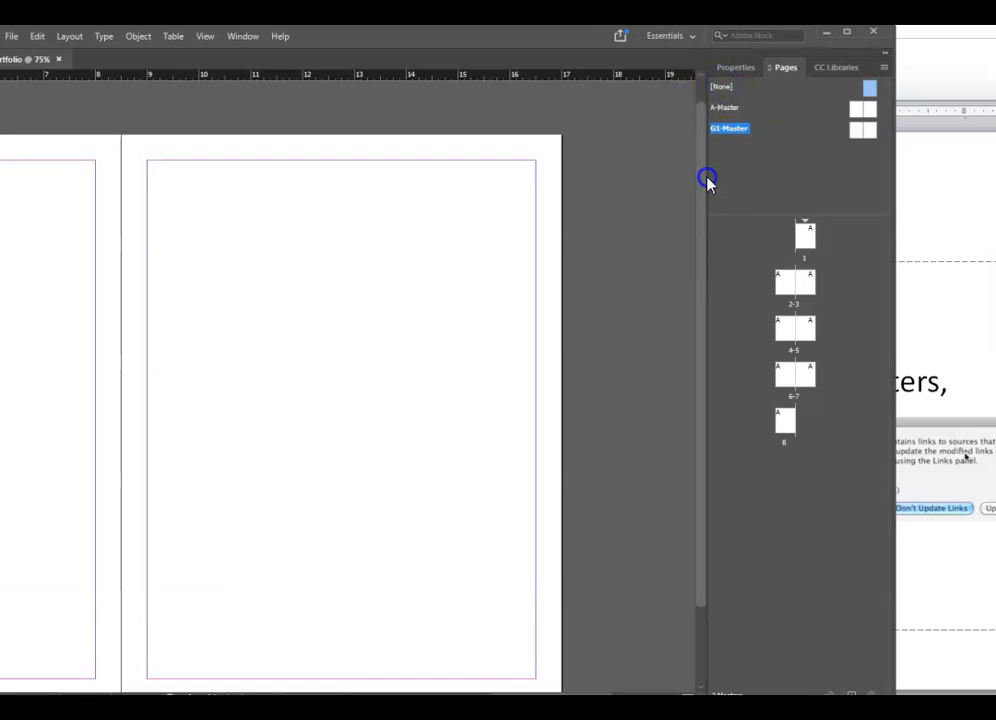
pyautogui.click(740, 114)
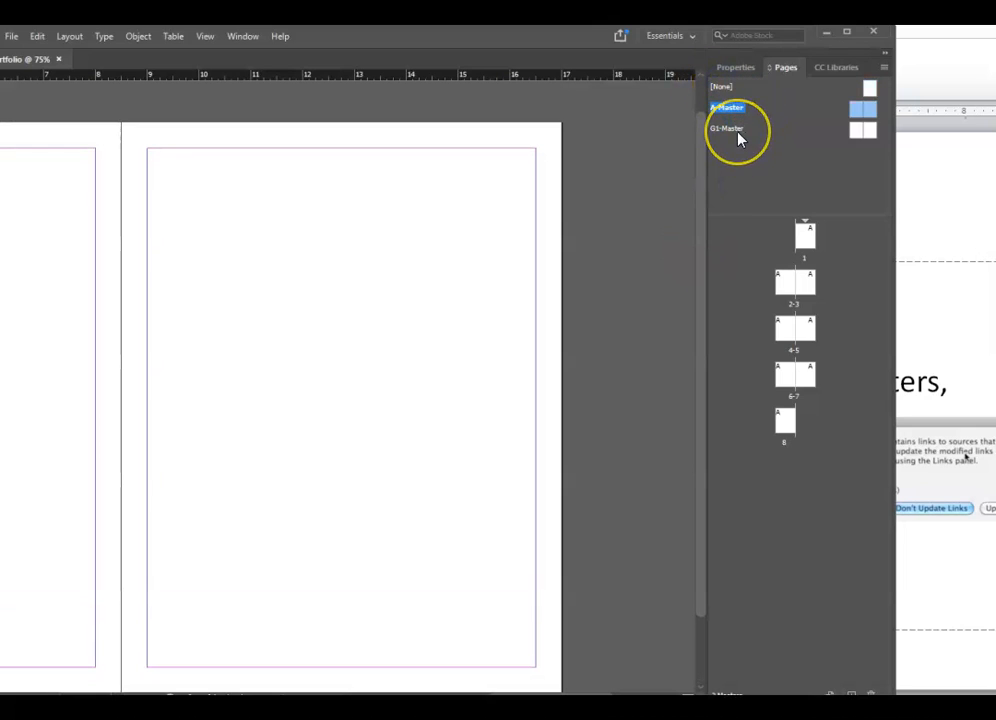
pyautogui.click(739, 136)
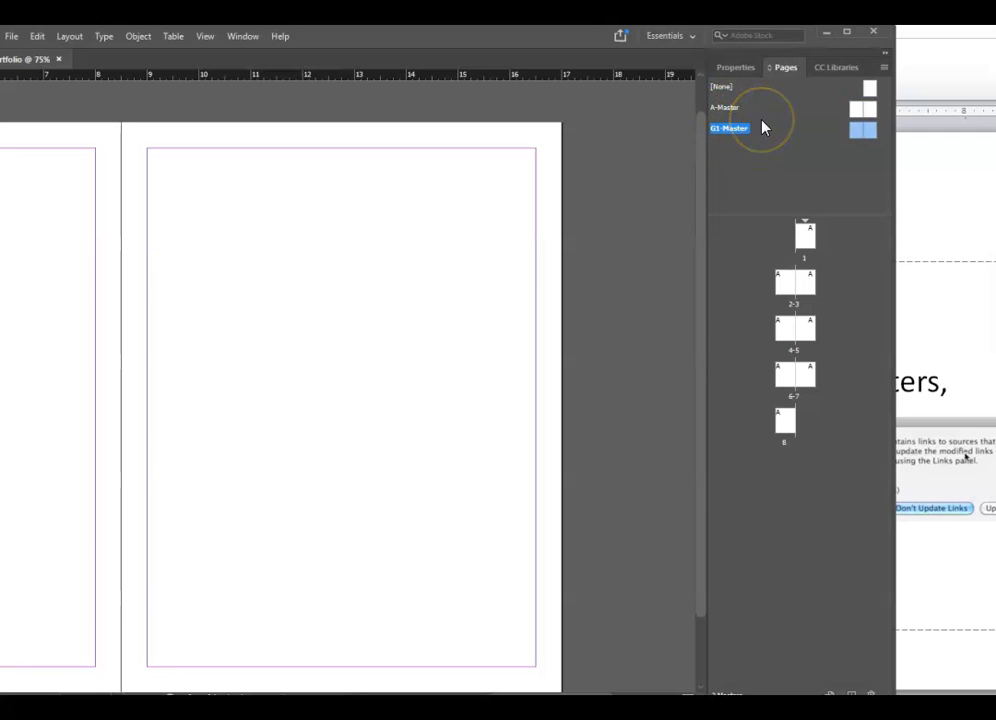
pyautogui.click(764, 127)
pyautogui.click(727, 110)
pyautogui.click(727, 108)
pyautogui.click(856, 114)
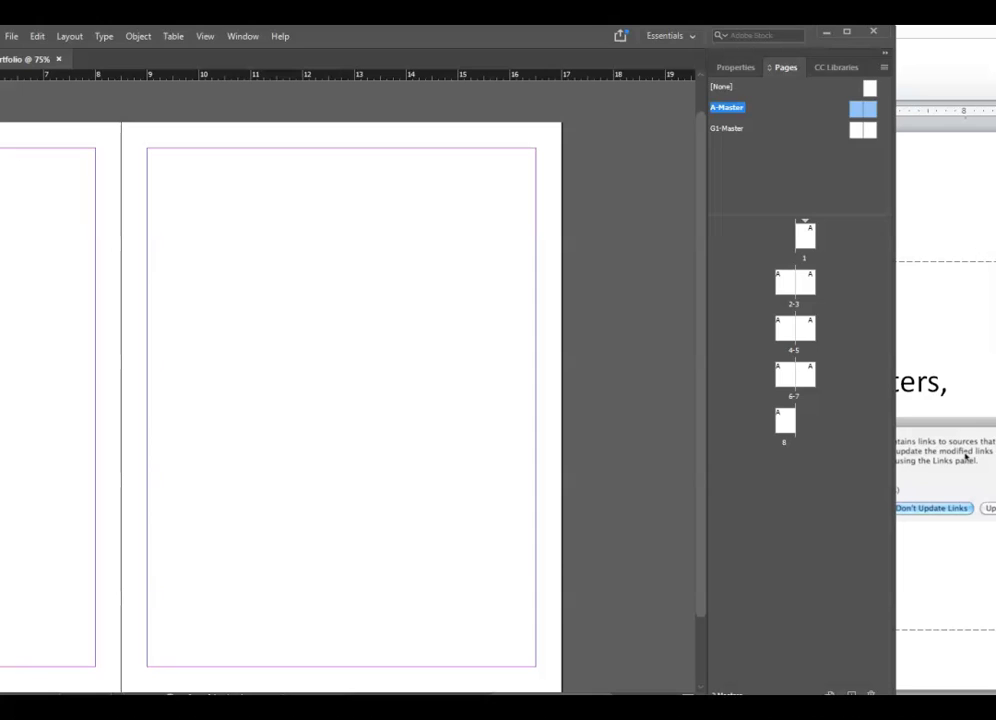
# - Maximise the InDesign window and scroll until the whole A-Master spread is visible
pyautogui.doubleClick(554, 37)
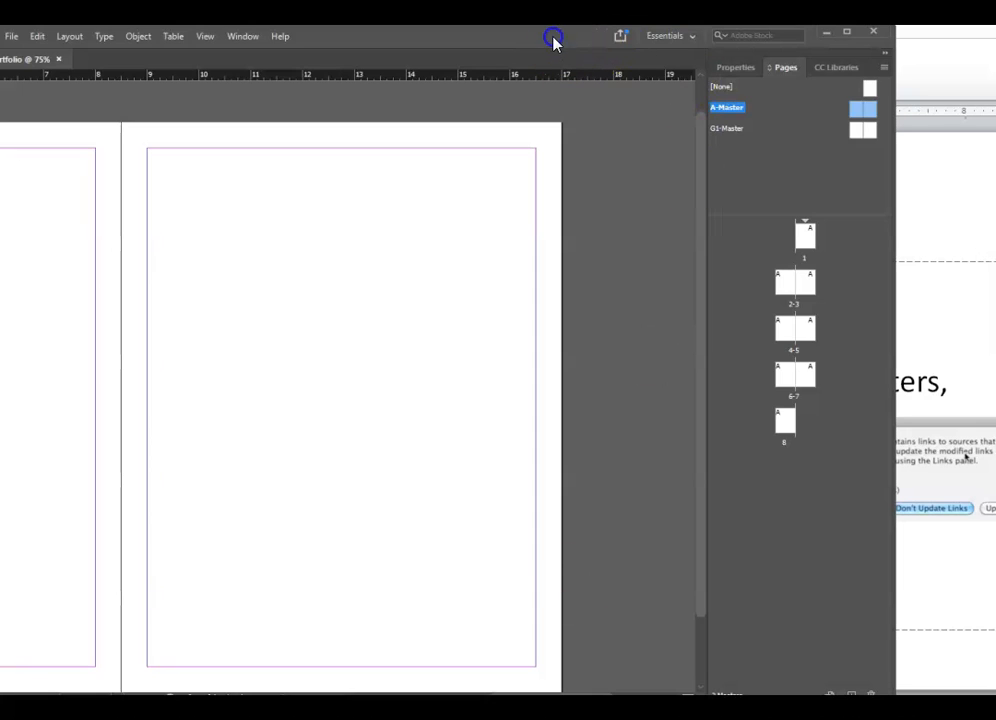
pyautogui.click(509, 691)
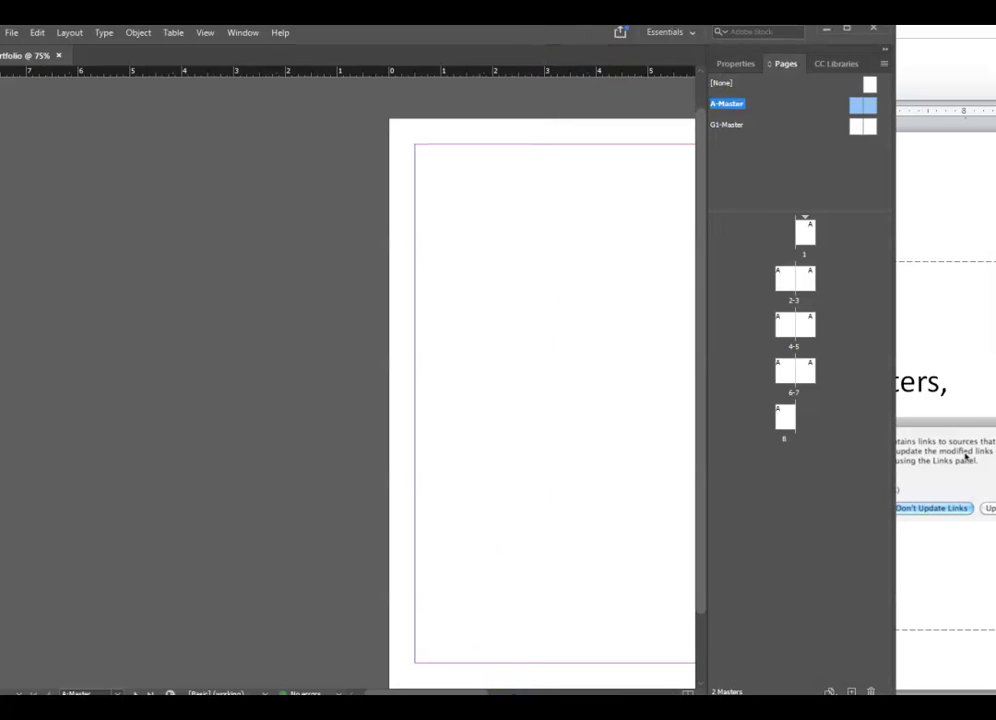
pyautogui.click(485, 569)
pyautogui.moveTo(409, 692); pyautogui.dragTo(408, 694)
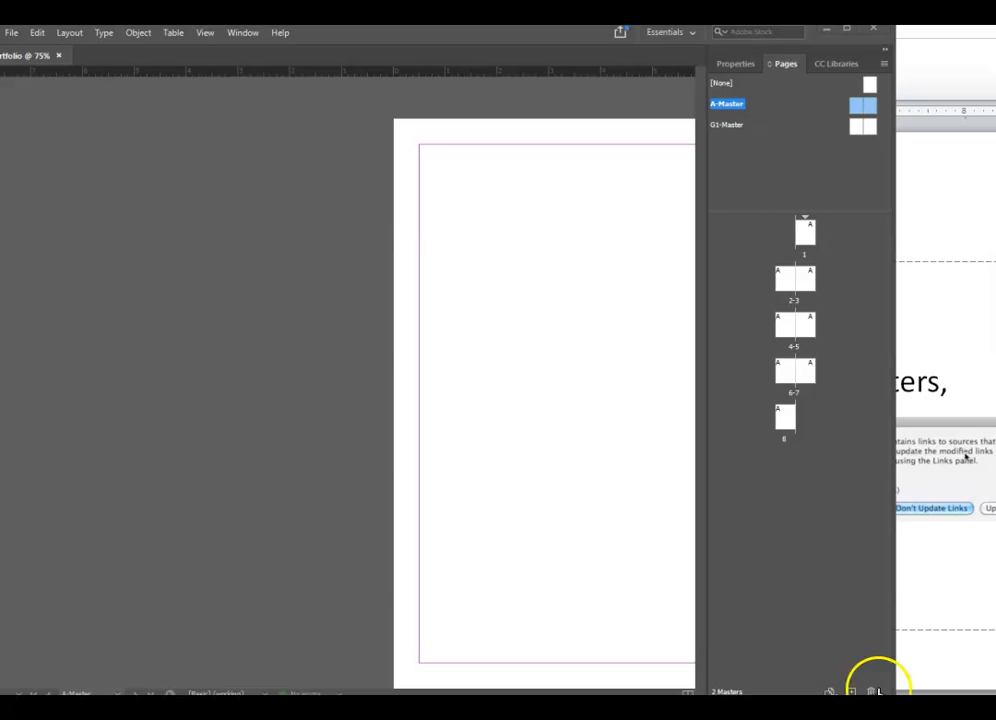
pyautogui.click(377, 37)
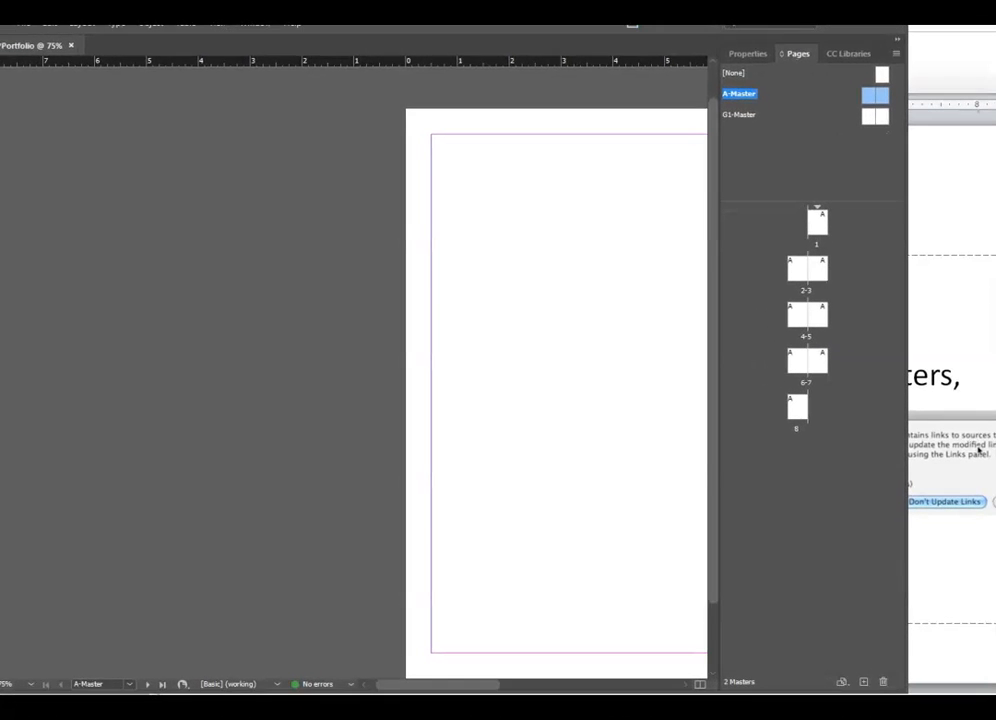
pyautogui.moveTo(449, 685); pyautogui.dragTo(511, 689)
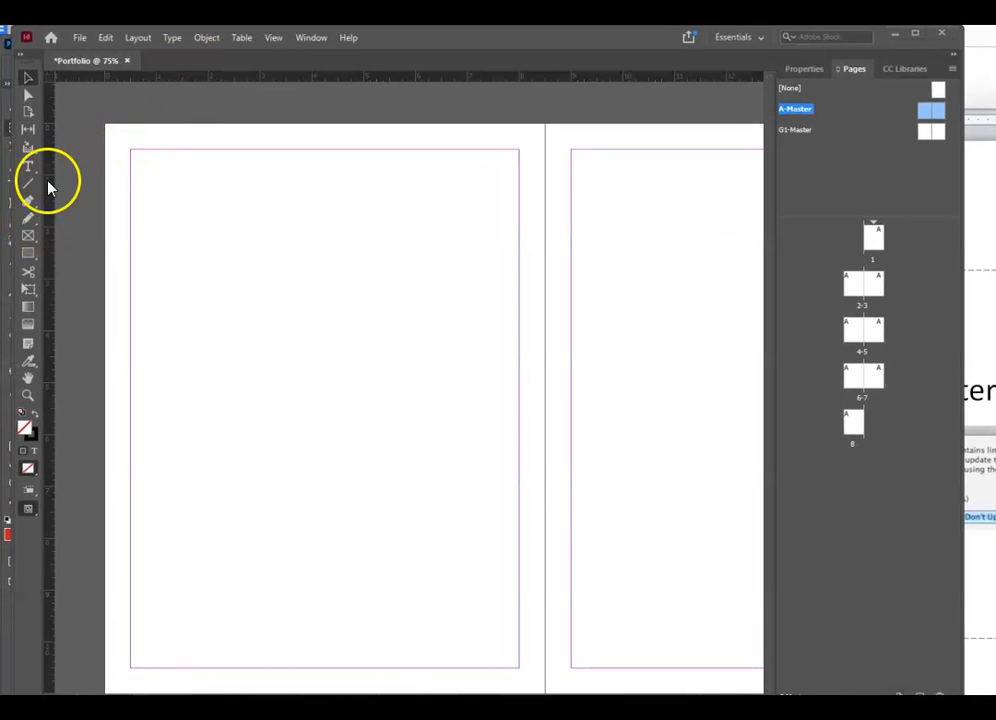
# - Draw a 1.25 × 0.625 in rectangle placeholder frame at the left master page's top-left corner
pyautogui.rightClick(32, 243)
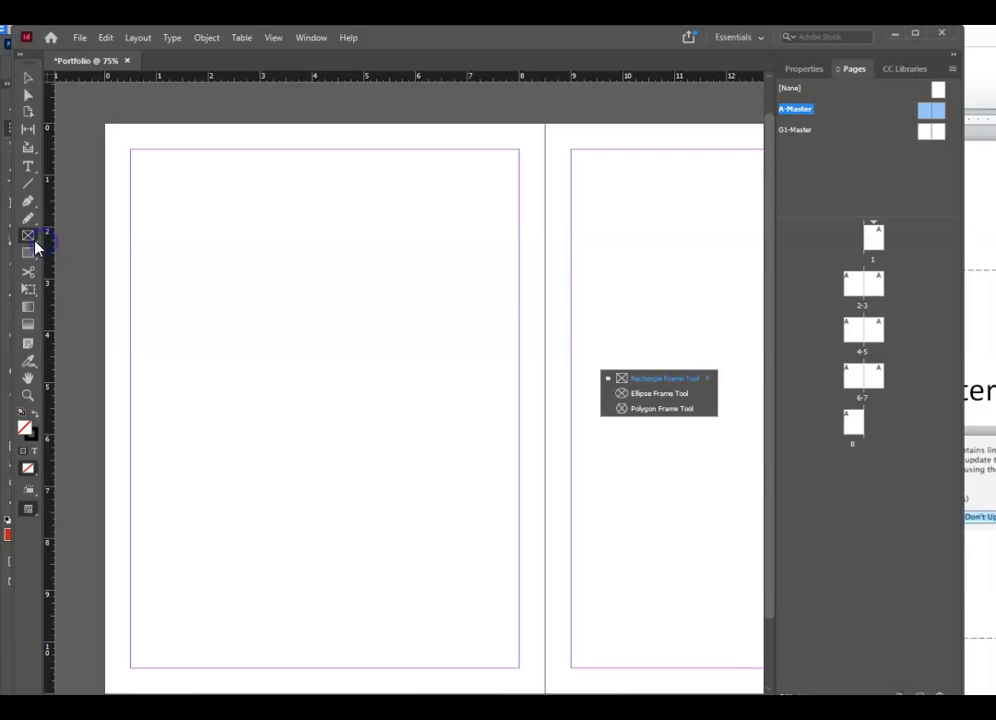
pyautogui.click(609, 378)
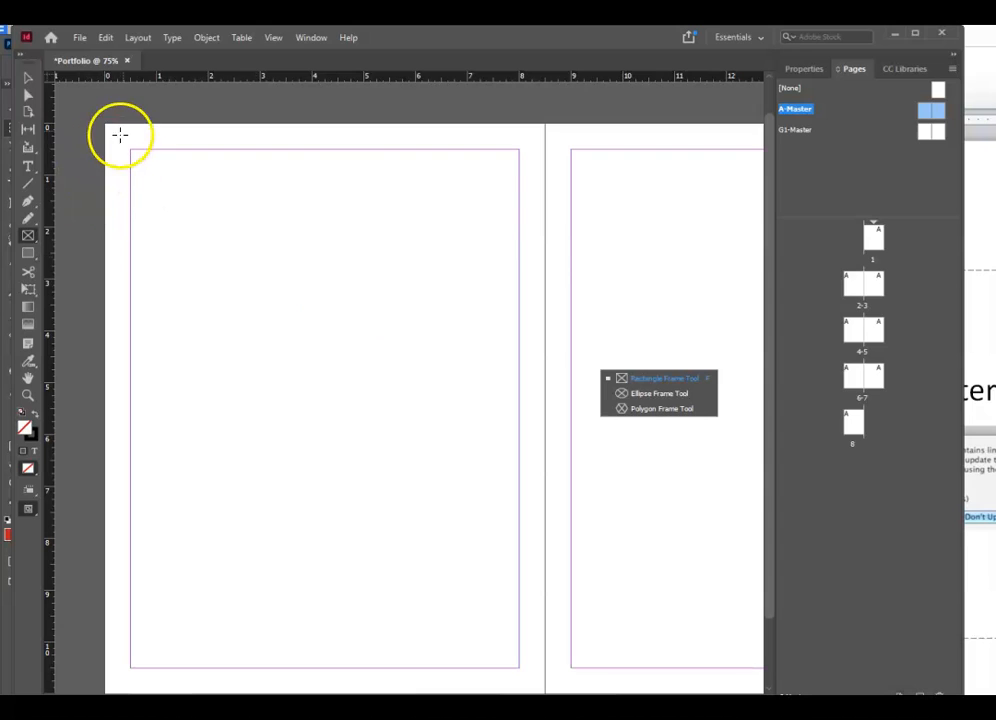
pyautogui.click(30, 240)
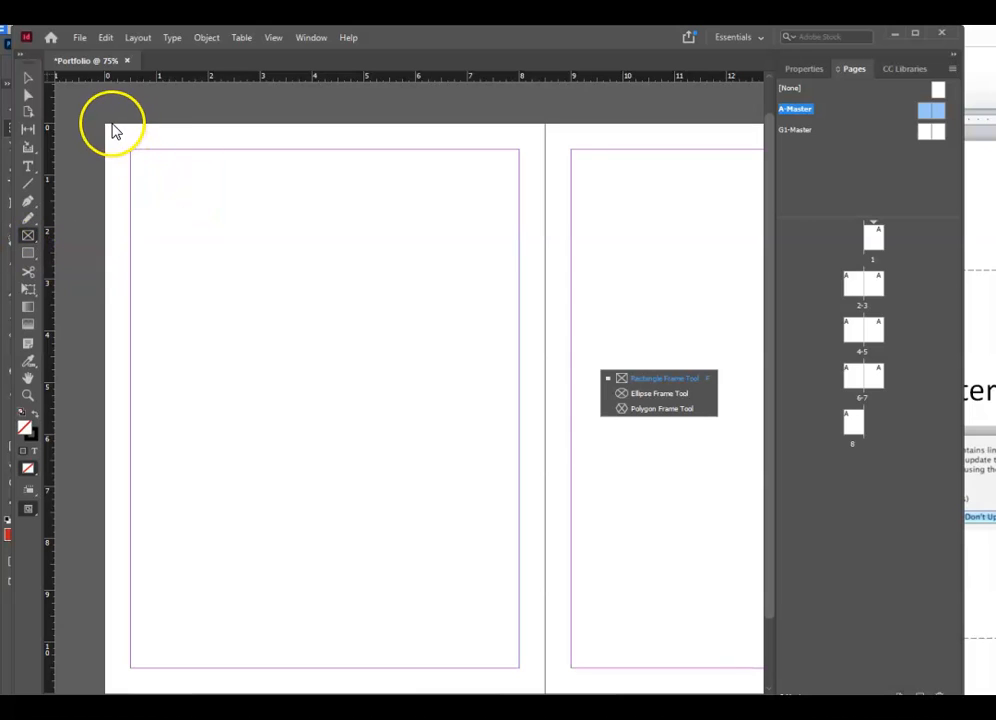
pyautogui.moveTo(105, 124); pyautogui.dragTo(280, 151)
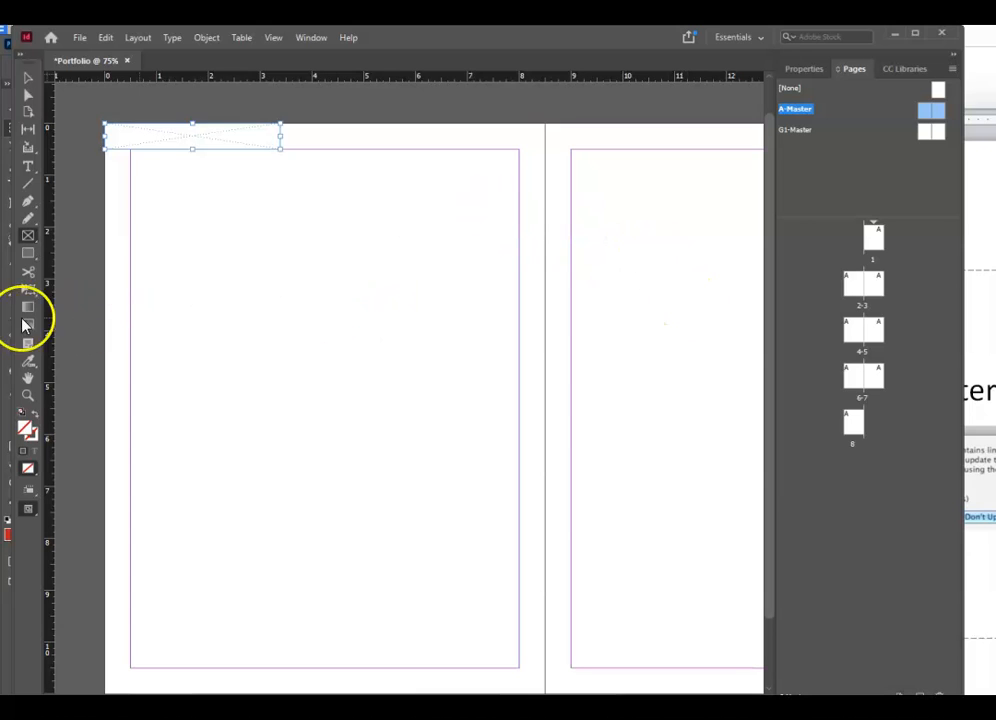
# - Create a text frame at the left master page's top-left holding 'Spring /Summer Season'
pyautogui.rightClick(30, 165)
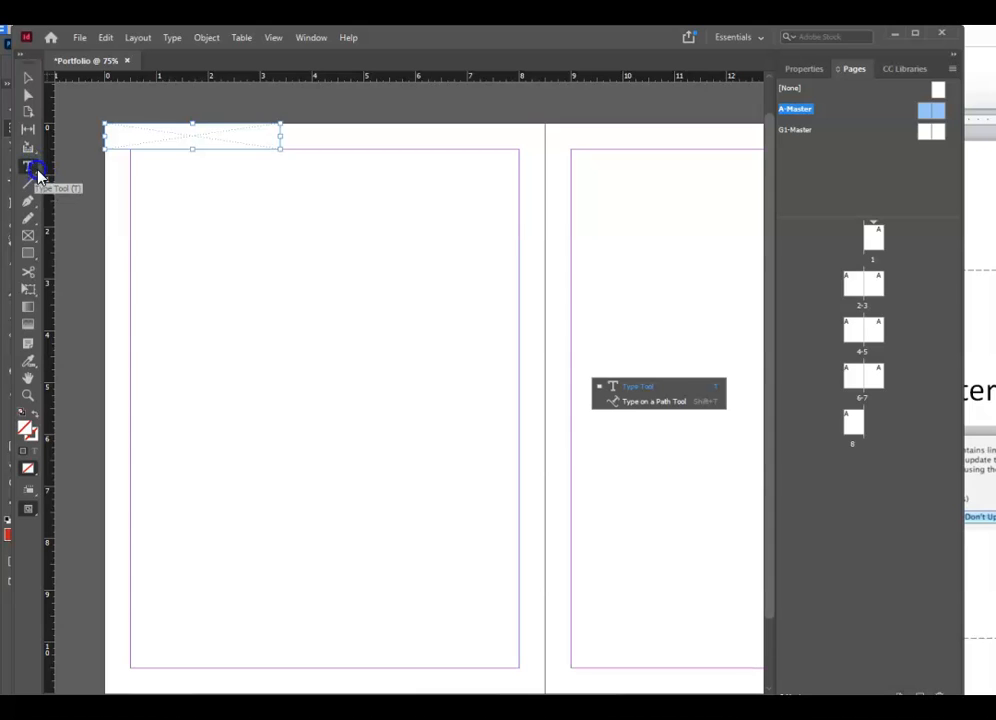
pyautogui.click(28, 166)
pyautogui.click(120, 130)
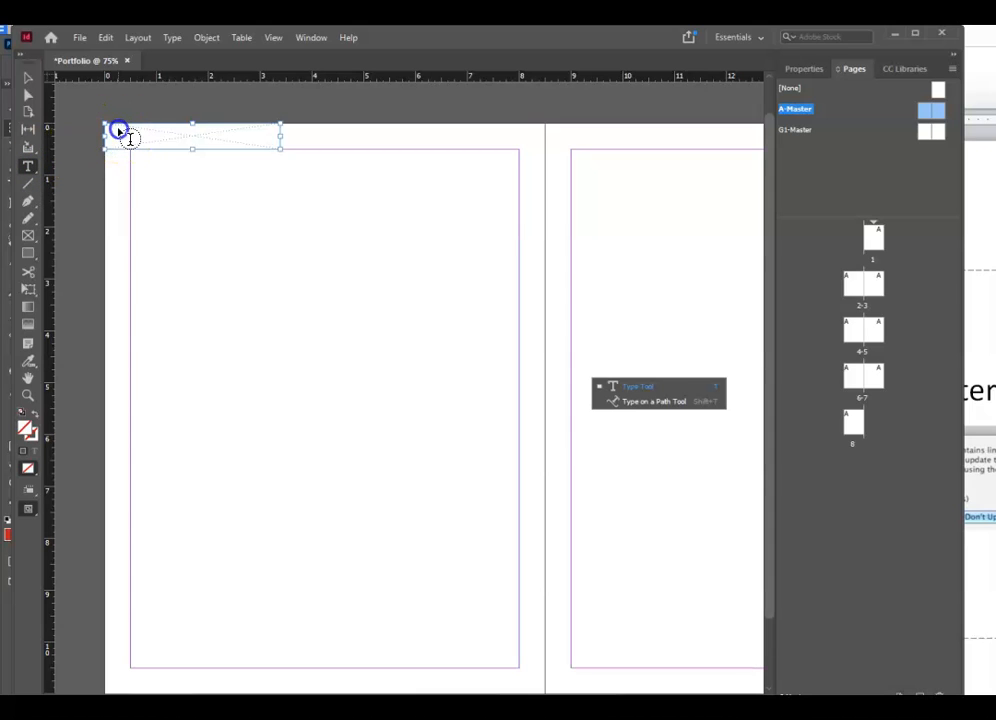
pyautogui.click(114, 135)
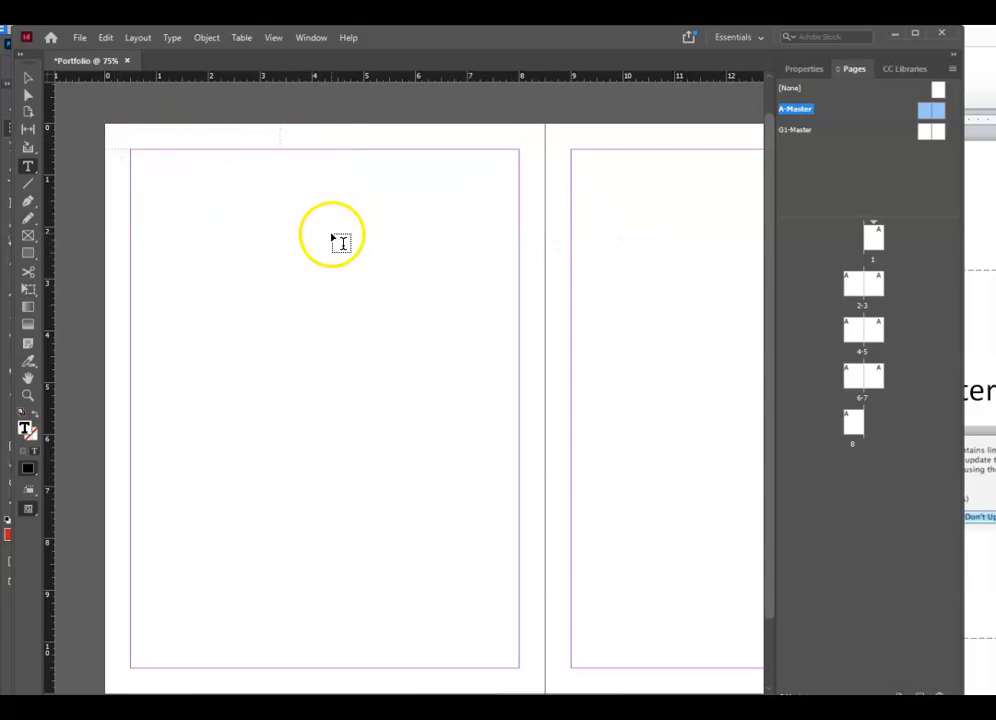
pyautogui.click(30, 167)
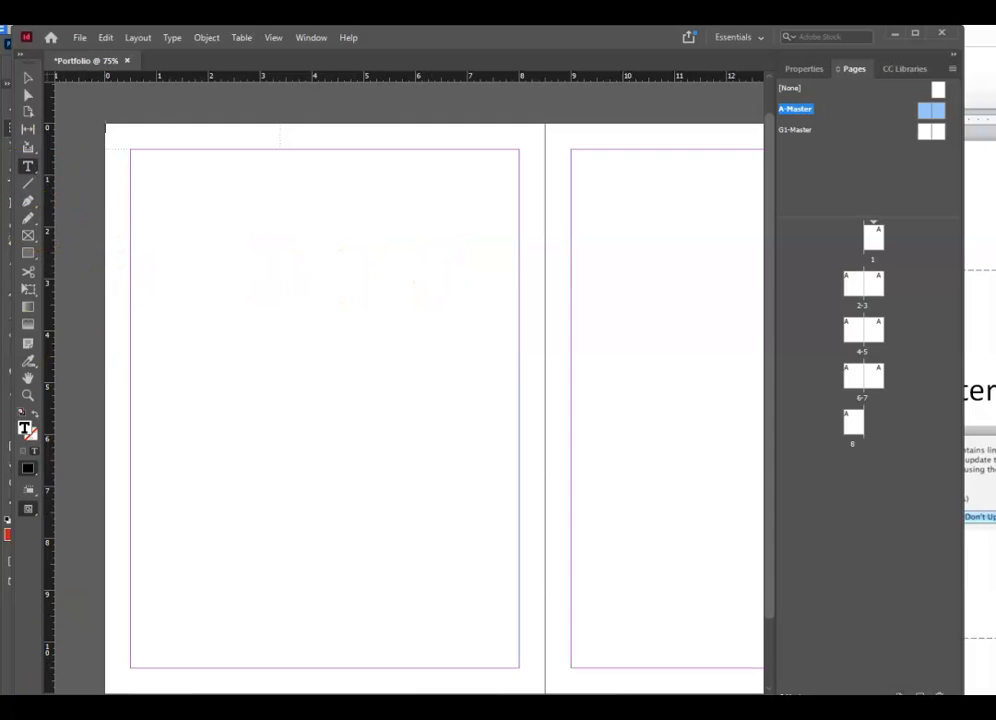
pyautogui.click(135, 137)
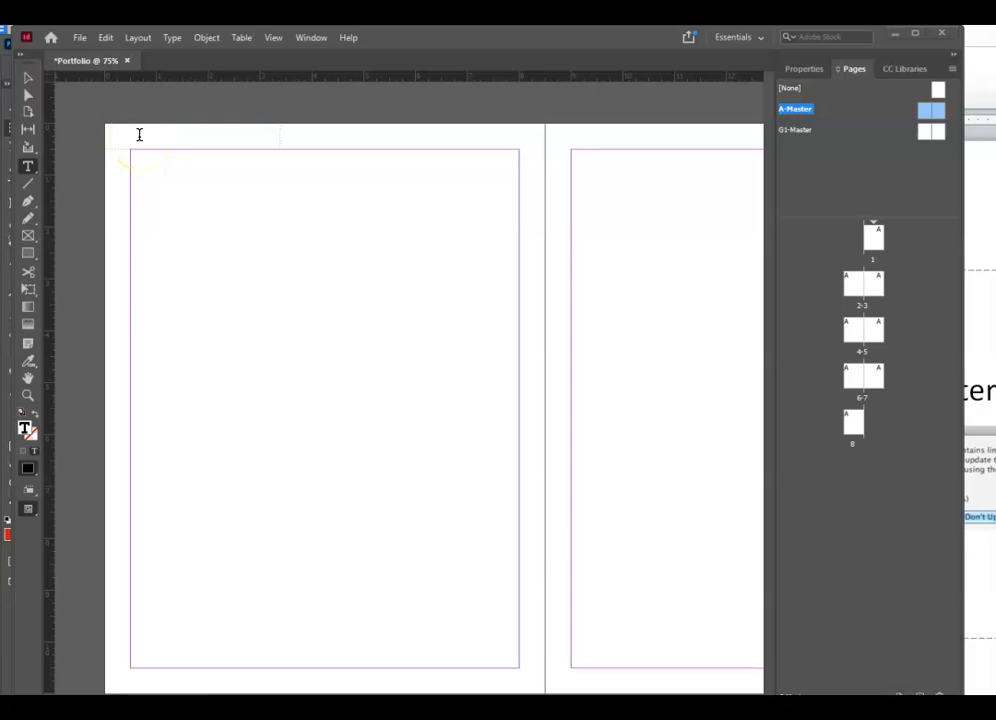
pyautogui.click(139, 136)
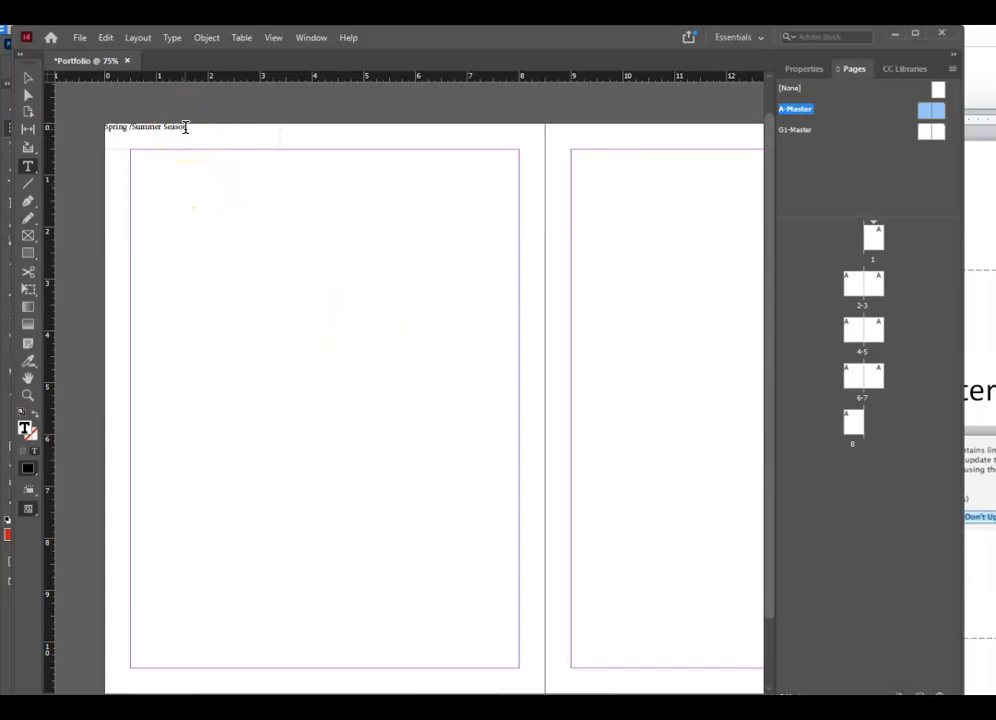
# - Set the whole 'Spring /Summer Season' header to 30 pt
pyautogui.moveTo(185, 128); pyautogui.dragTo(93, 127)
pyautogui.click(195, 39)
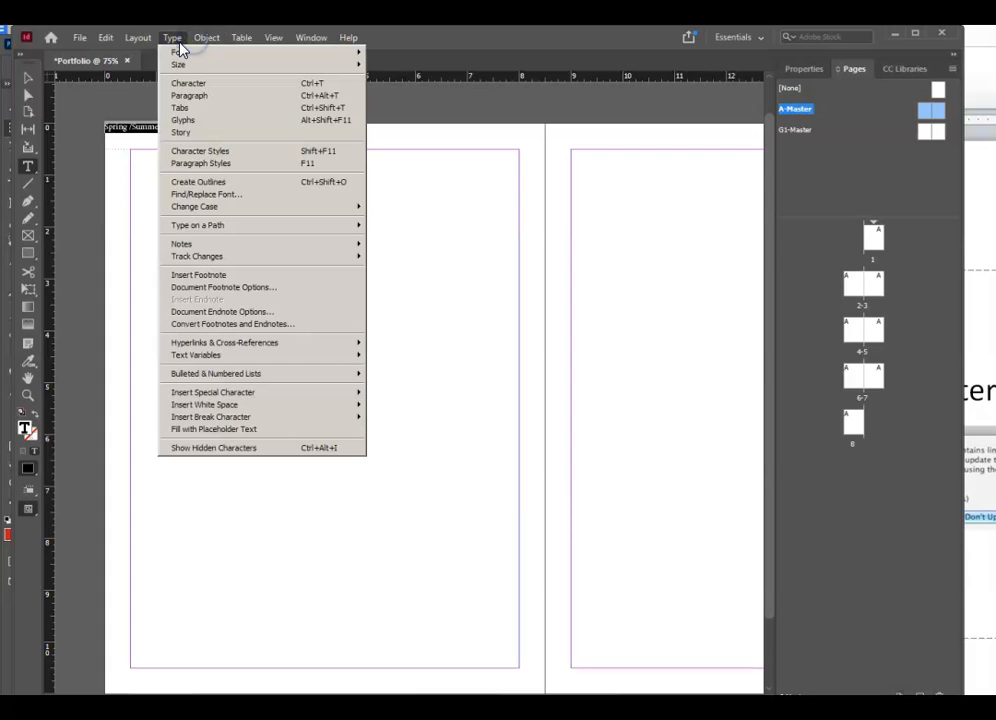
pyautogui.click(174, 40)
pyautogui.click(175, 42)
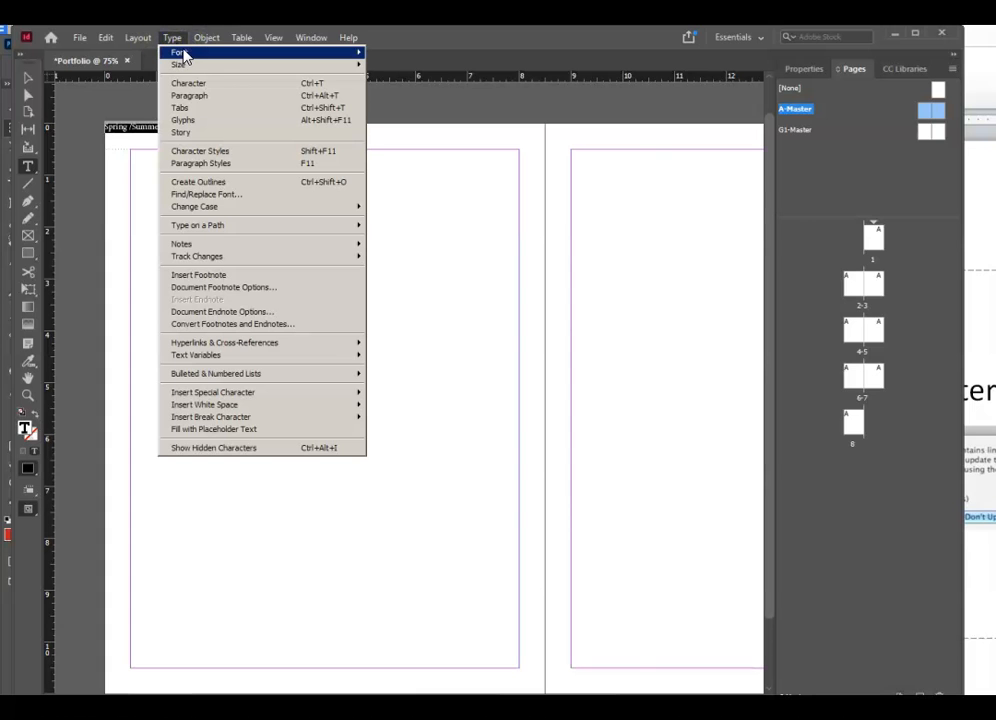
pyautogui.moveTo(211, 68)
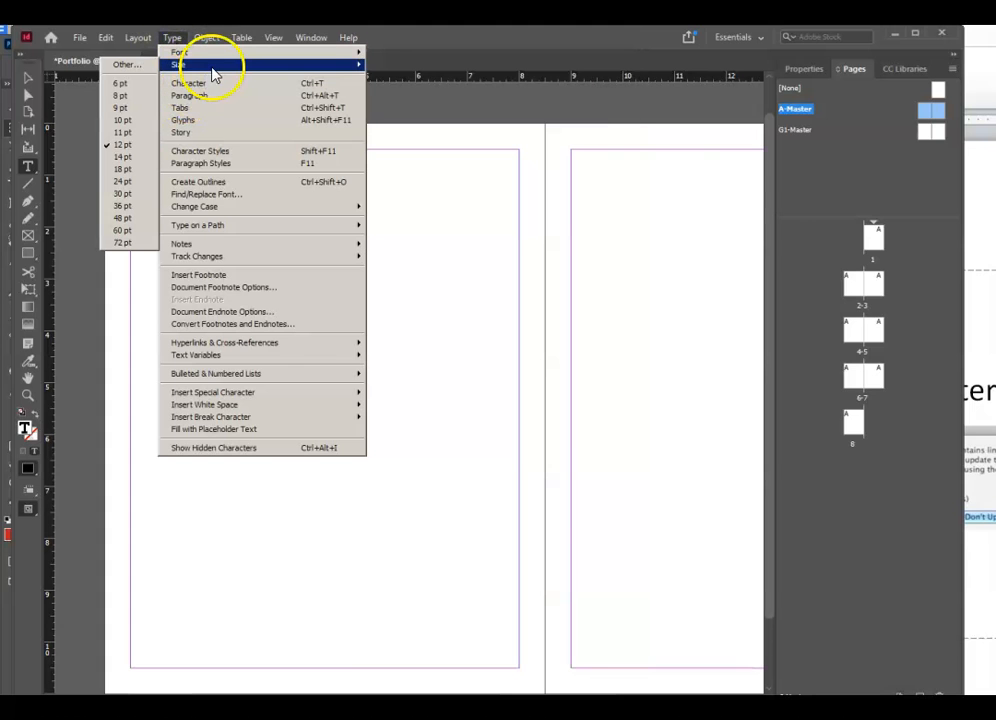
pyautogui.click(122, 193)
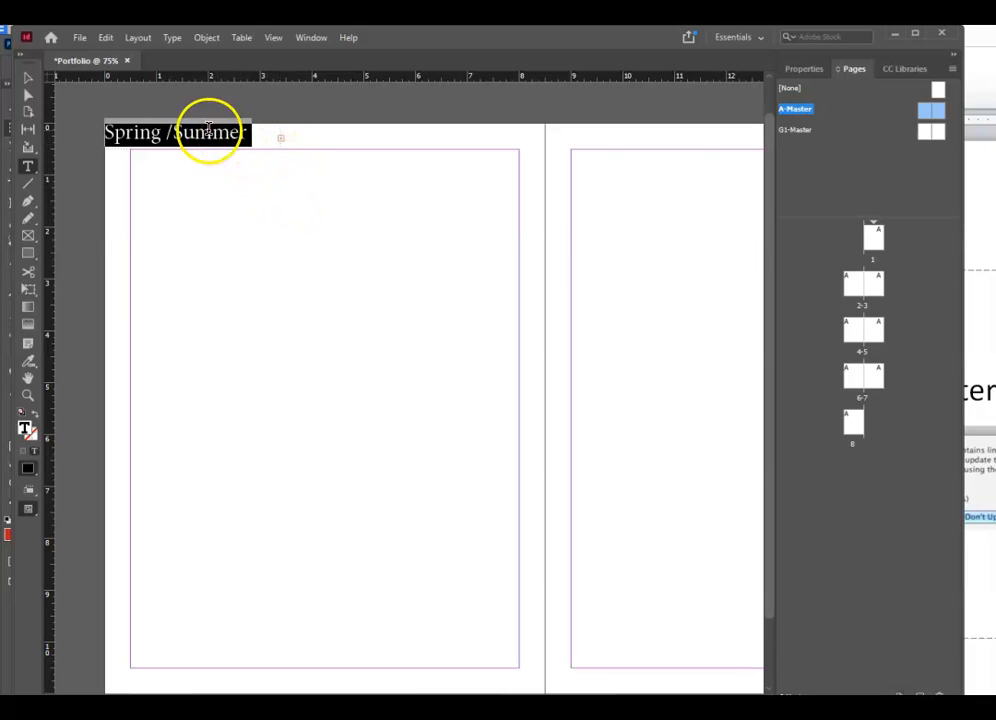
# - Reduce just the words 'Spring /Summer' to 24 pt
pyautogui.moveTo(245, 136); pyautogui.dragTo(100, 138)
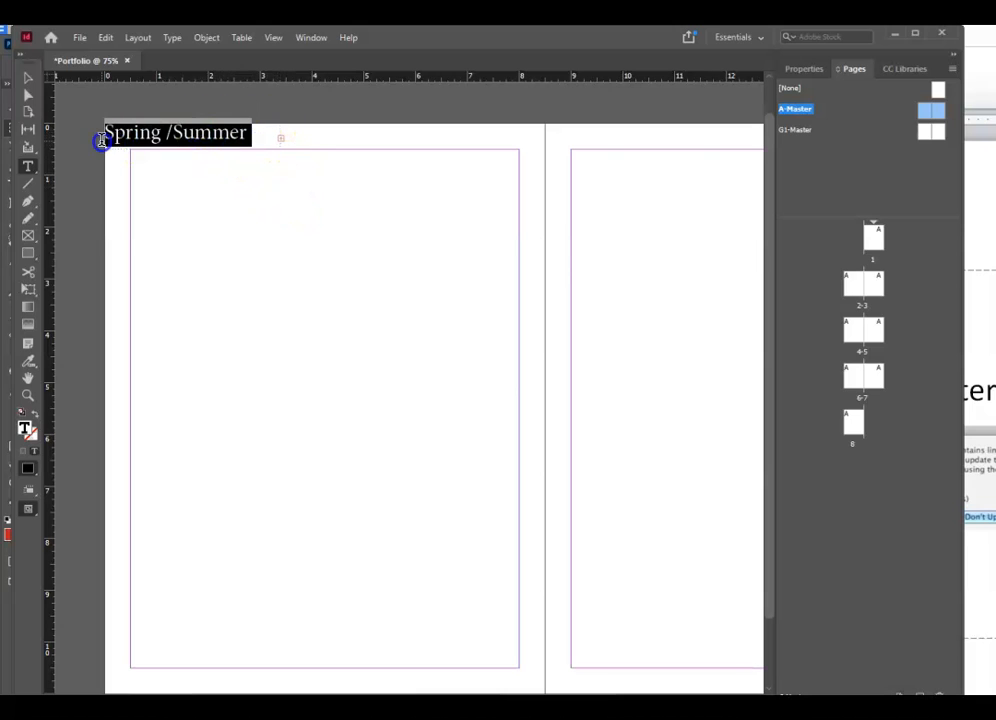
pyautogui.click(176, 39)
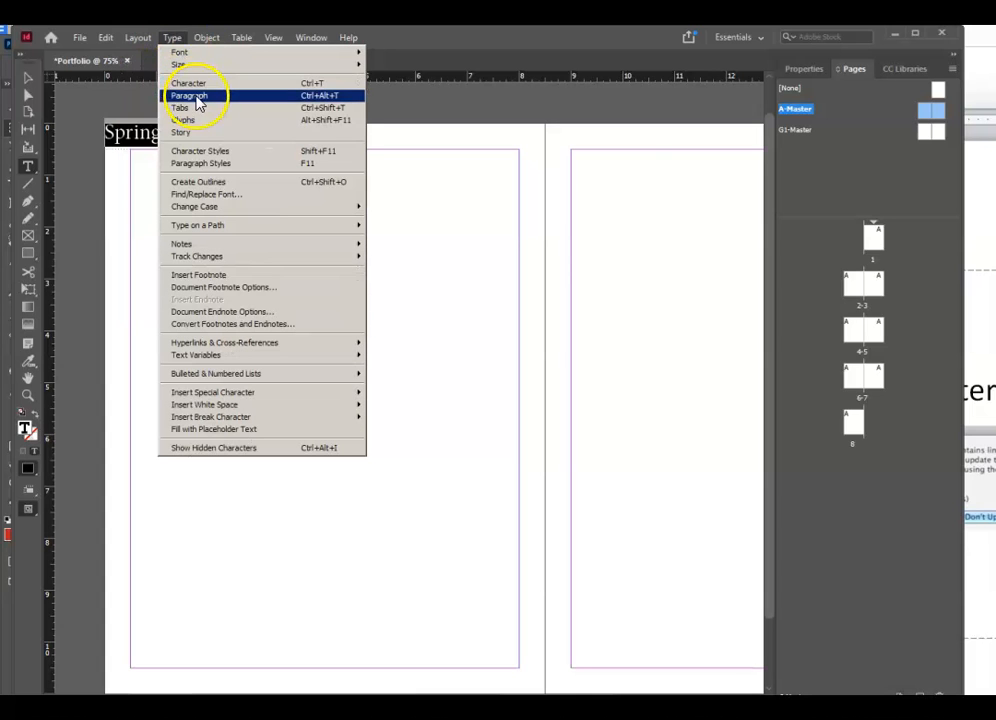
pyautogui.moveTo(190, 64)
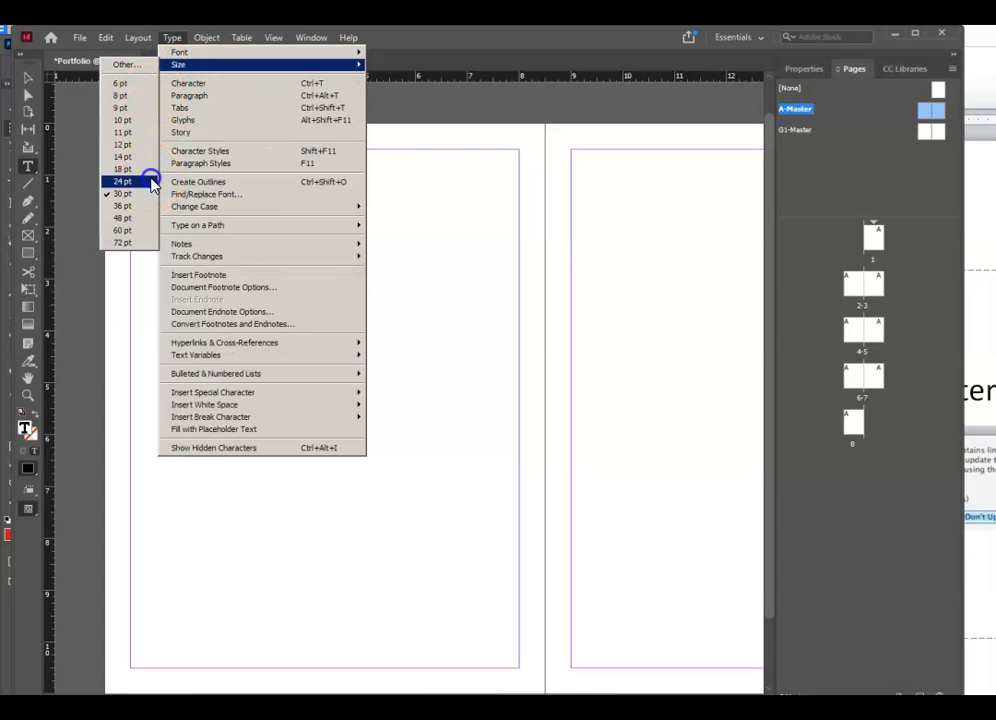
pyautogui.click(147, 181)
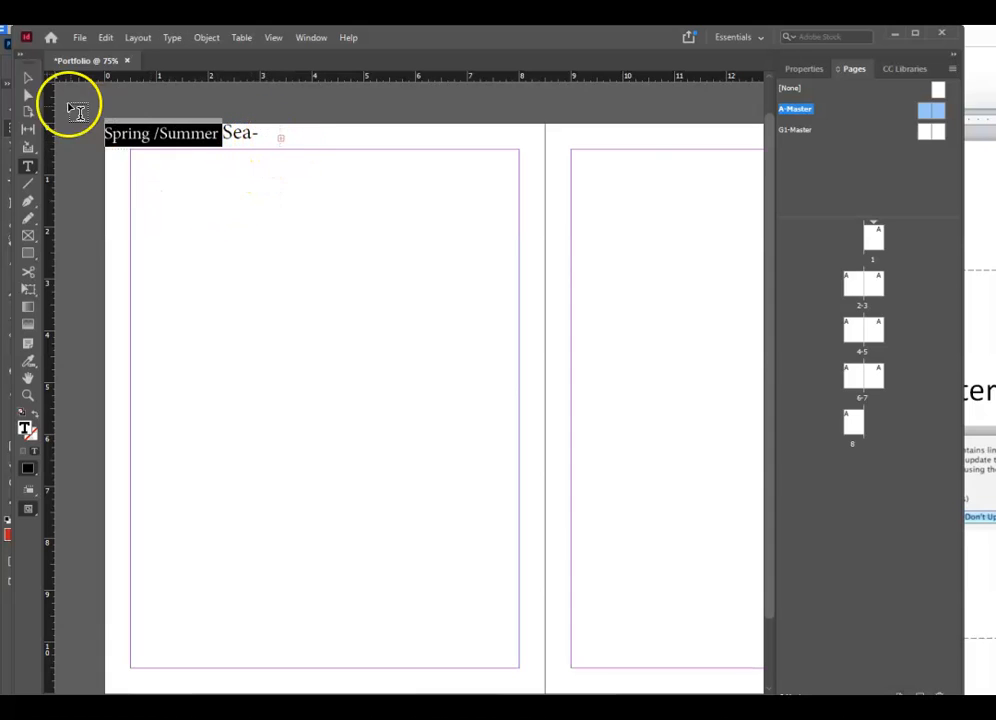
# - Widen the header text frame to 4.25 in so the full line fits
pyautogui.click(29, 80)
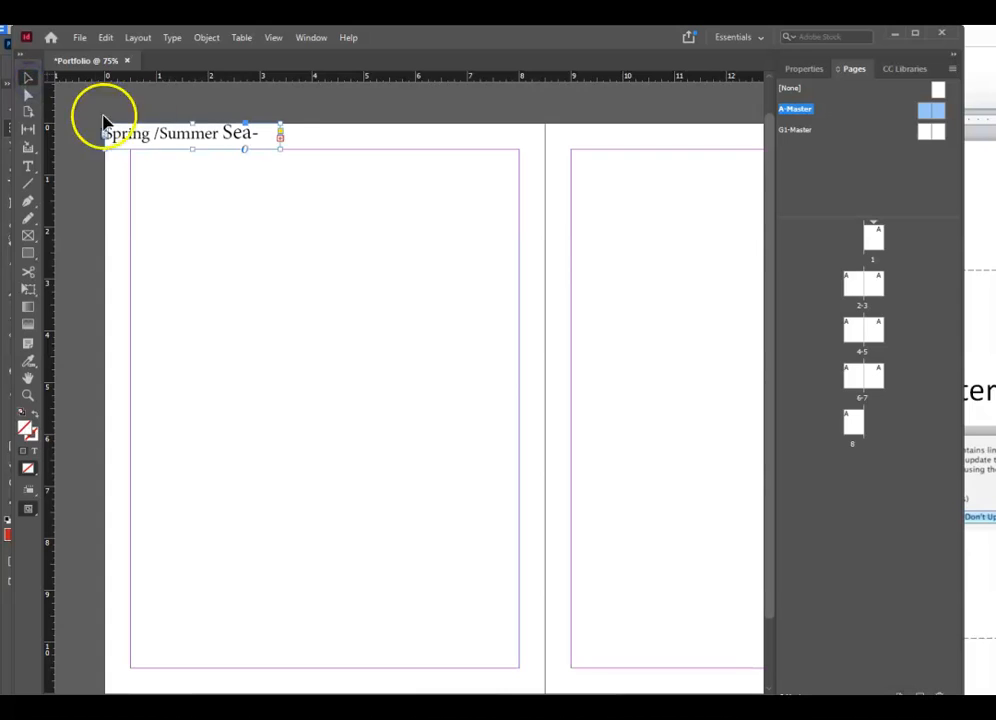
pyautogui.moveTo(280, 149); pyautogui.dragTo(325, 147)
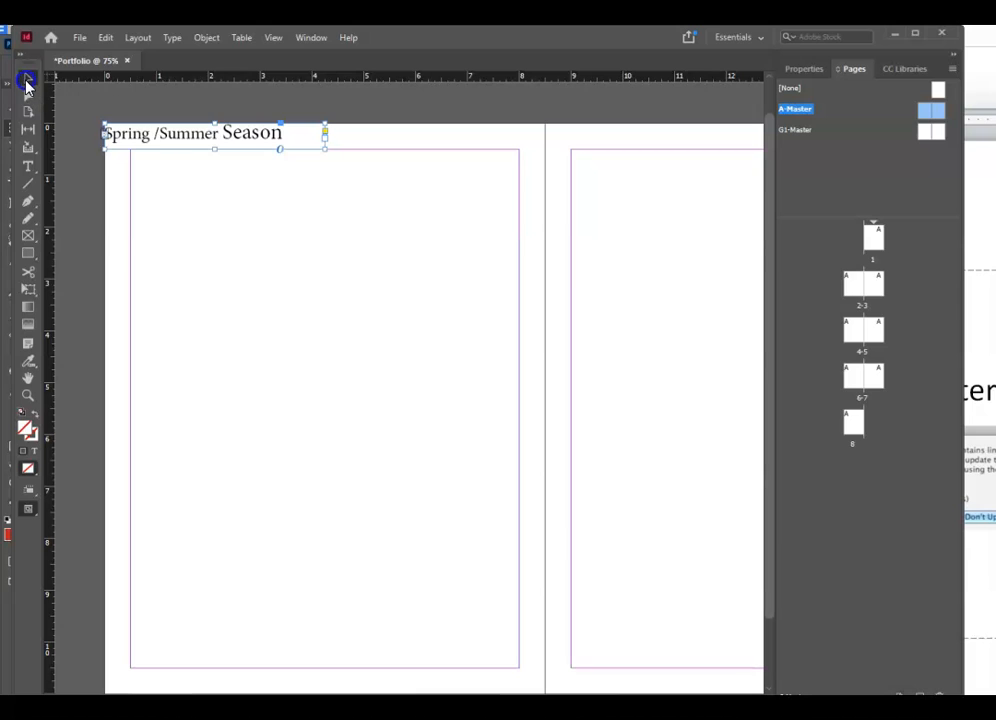
pyautogui.moveTo(329, 148); pyautogui.dragTo(348, 149)
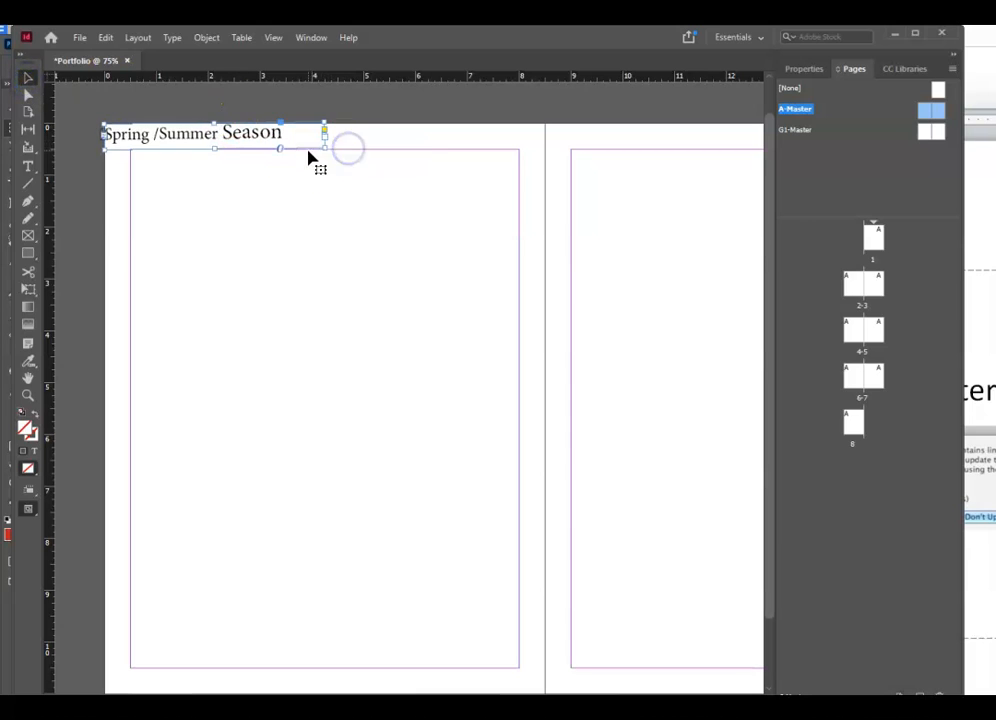
pyautogui.click(325, 332)
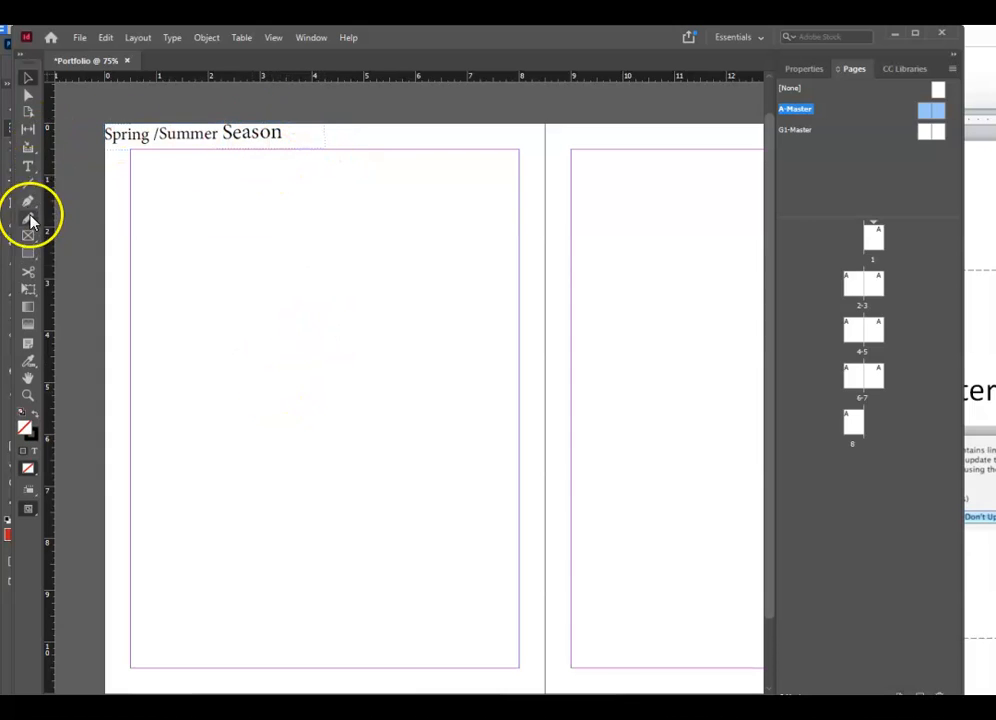
pyautogui.click(28, 165)
# - Give the entire 'Spring /Summer Season' line a single uniform point size
pyautogui.moveTo(295, 138); pyautogui.dragTo(74, 138)
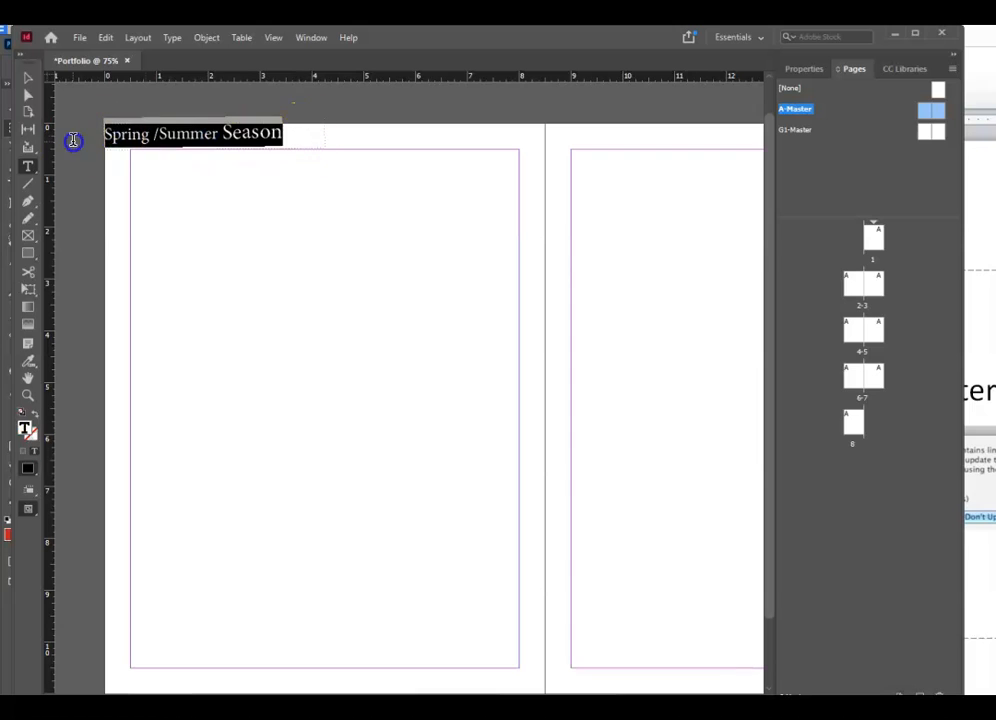
pyautogui.click(170, 38)
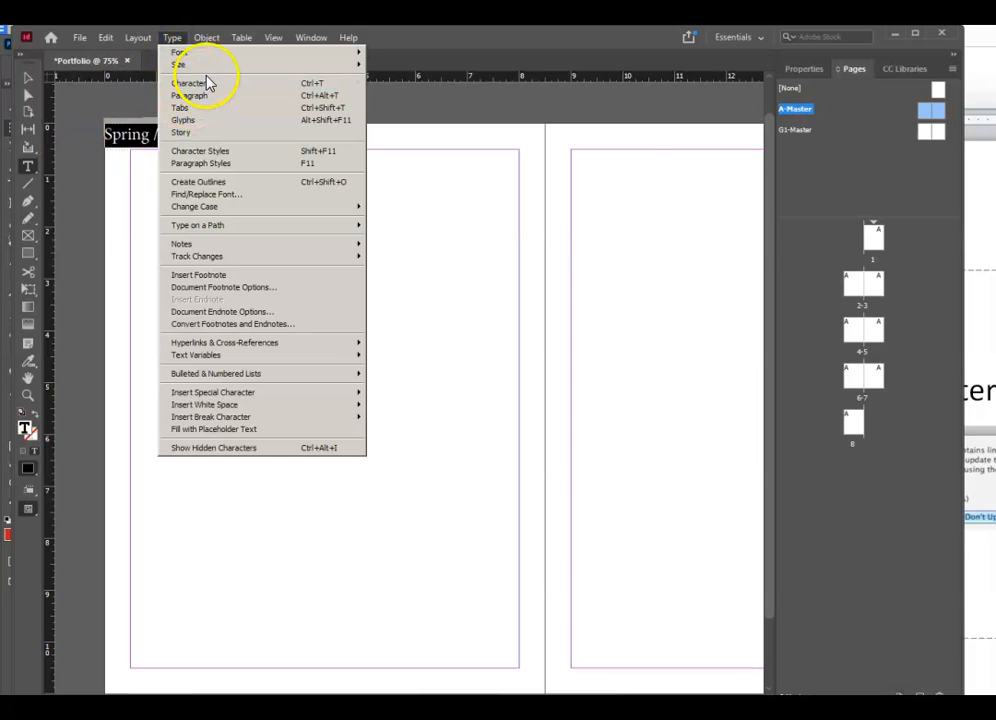
pyautogui.click(210, 68)
pyautogui.click(130, 168)
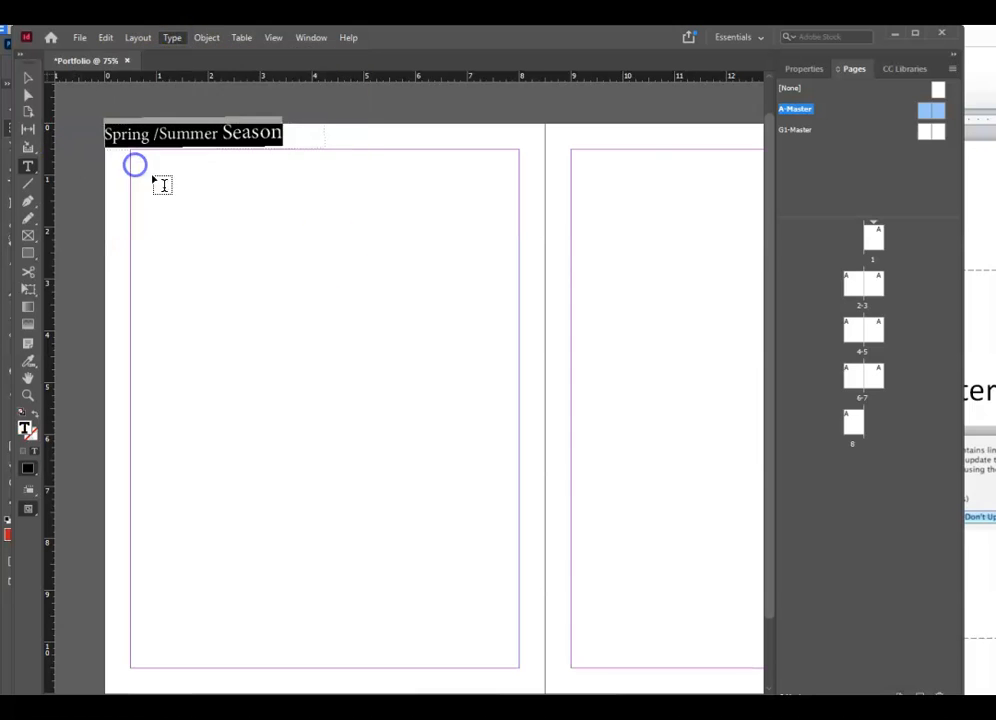
pyautogui.click(172, 38)
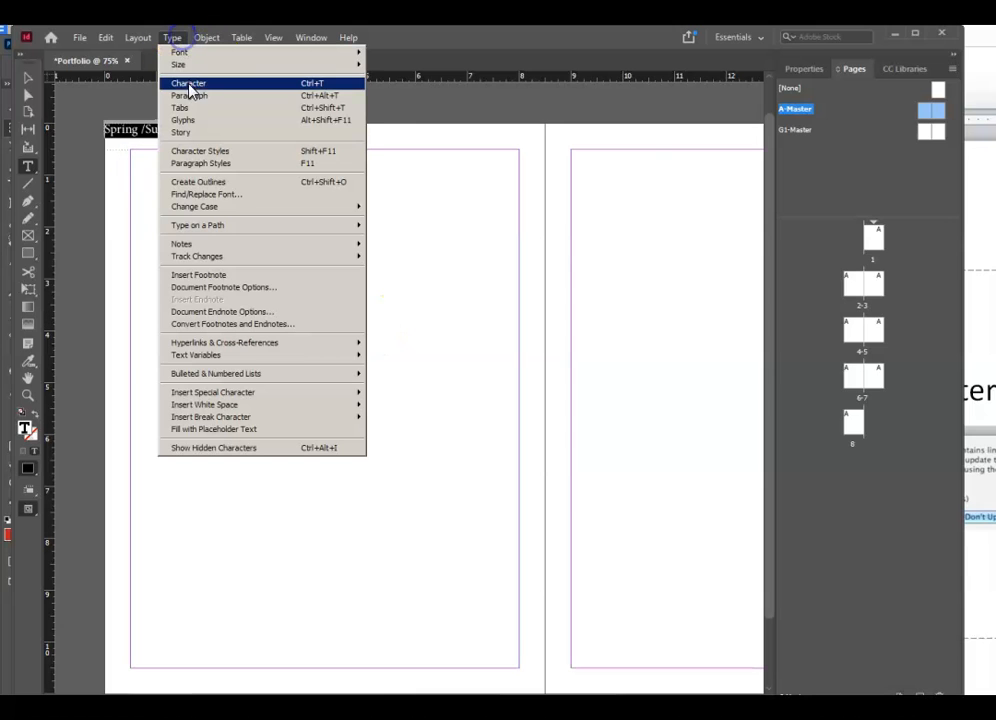
pyautogui.click(200, 64)
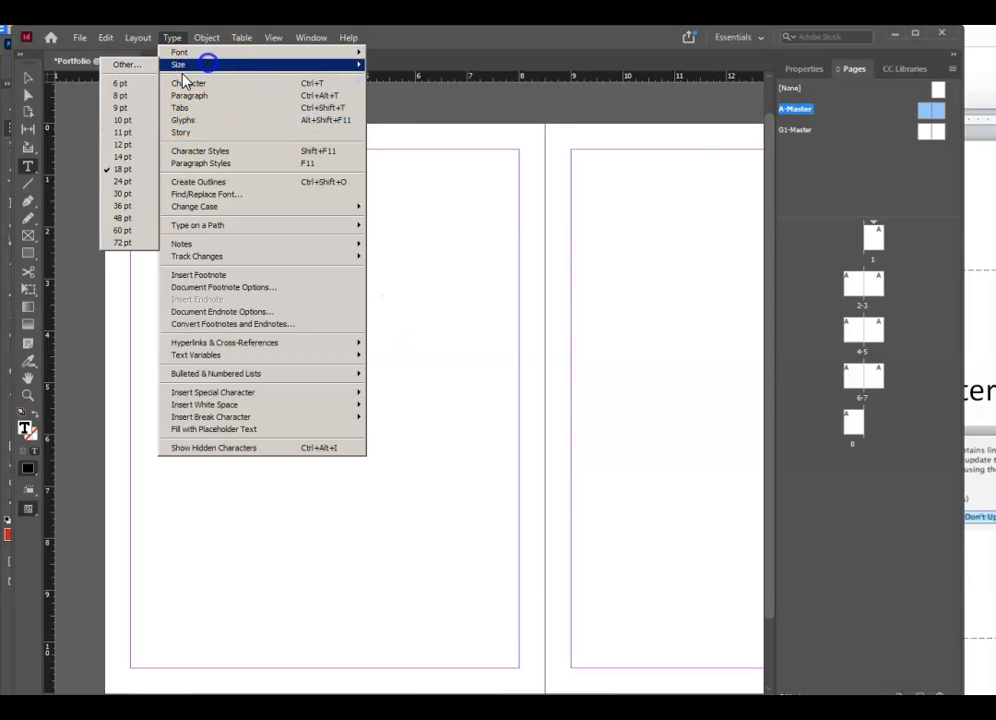
pyautogui.click(147, 183)
pyautogui.click(278, 300)
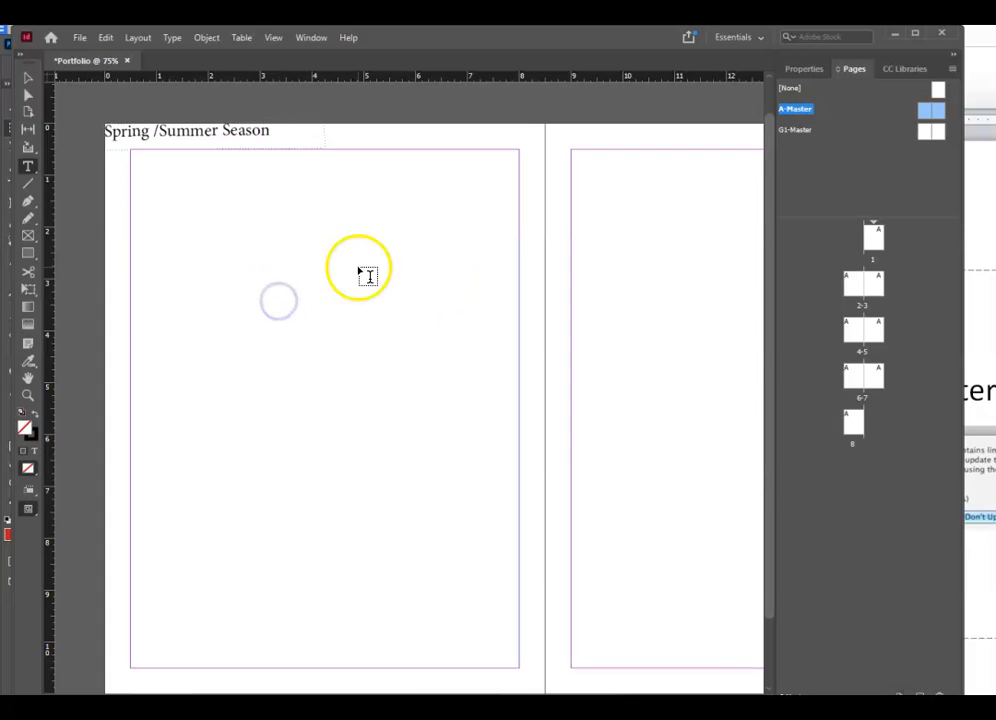
# - Nudge the header frame slightly down and right and fit it snugly to its text
pyautogui.click(28, 78)
pyautogui.click(202, 137)
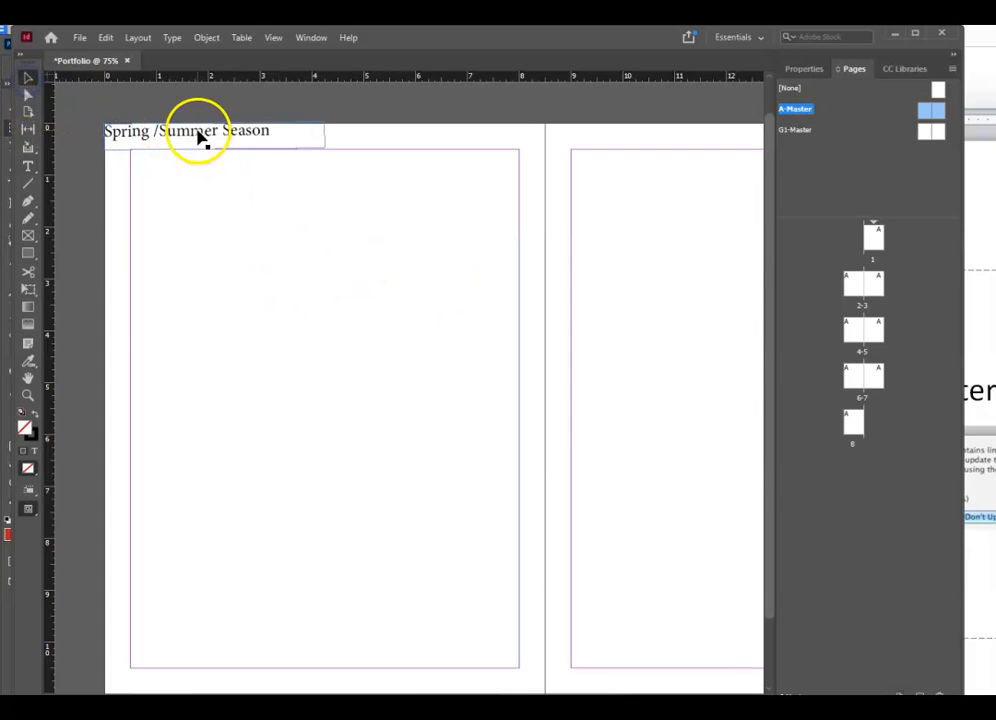
pyautogui.press('Down')
pyautogui.press('Down')
pyautogui.press('Down')
pyautogui.press('Down')
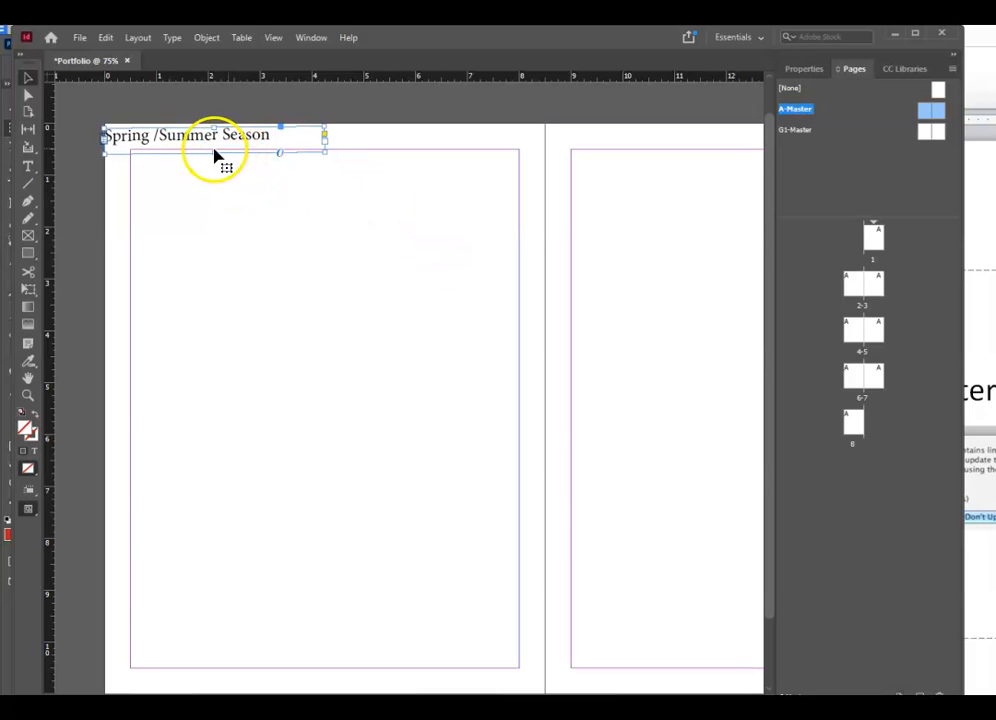
pyautogui.doubleClick(218, 152)
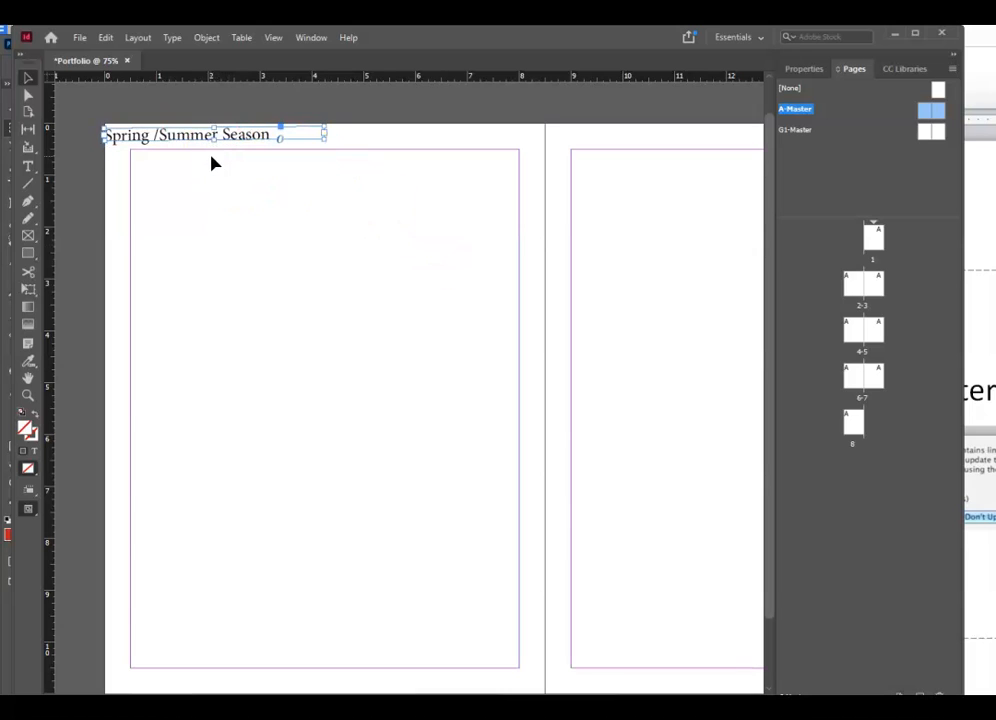
pyautogui.click(399, 280)
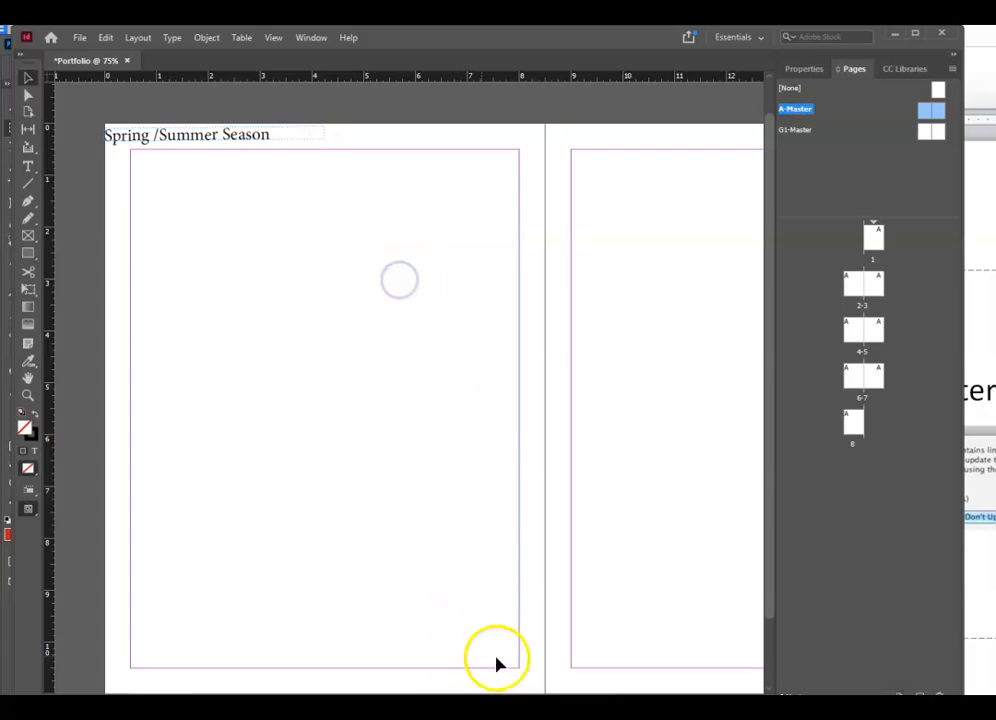
pyautogui.moveTo(219, 138); pyautogui.dragTo(227, 140)
pyautogui.moveTo(336, 148); pyautogui.dragTo(336, 151)
pyautogui.click(389, 226)
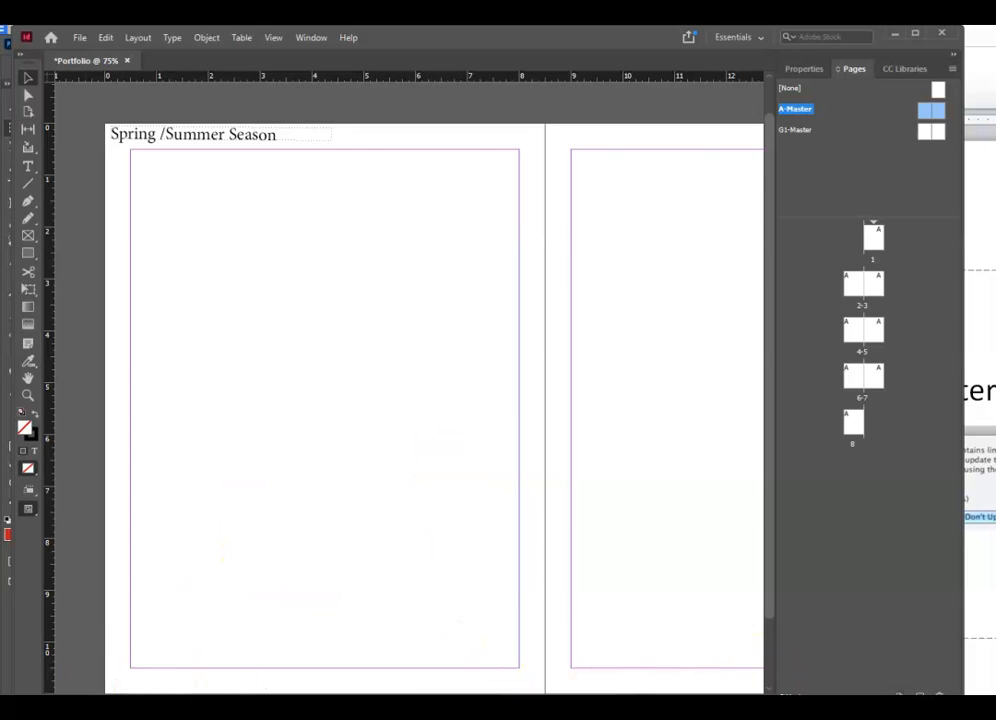
pyautogui.moveTo(400, 703); pyautogui.dragTo(400, 714)
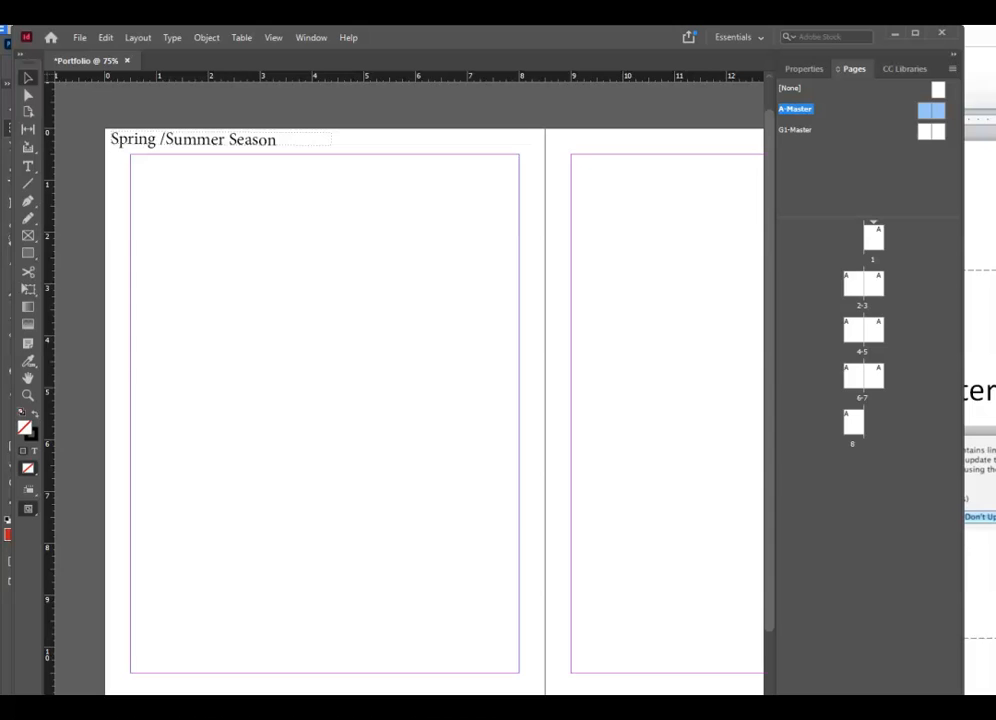
# - Draw a frame along the top of the right master page and start typing the header inside it
pyautogui.hscroll(5, 410, 400)
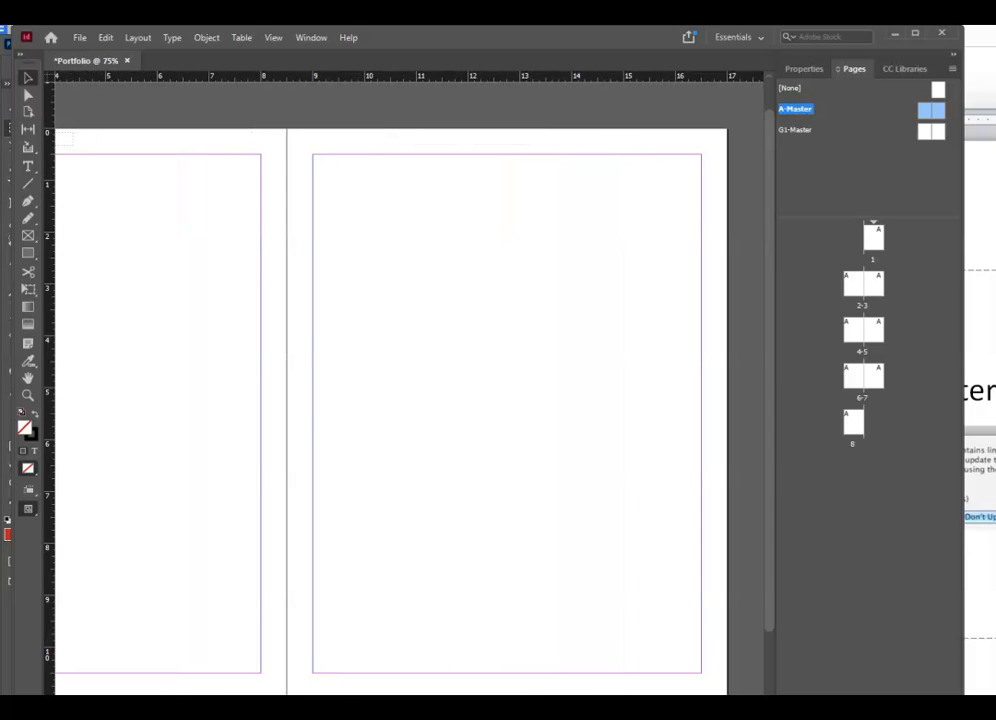
pyautogui.hscroll(2, 210, 370)
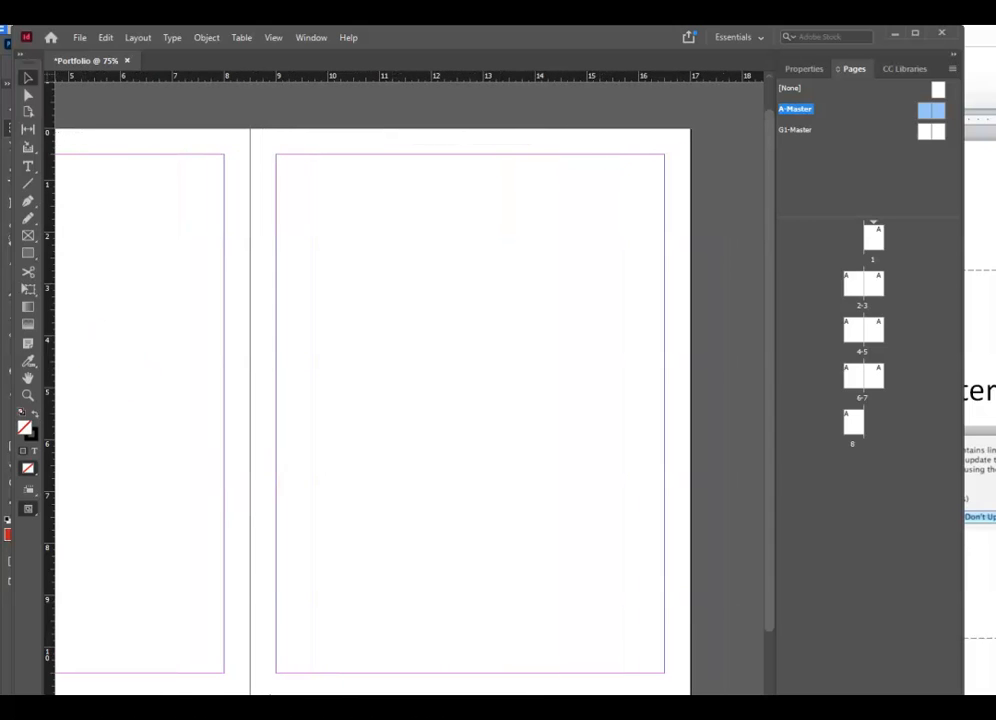
pyautogui.click(28, 235)
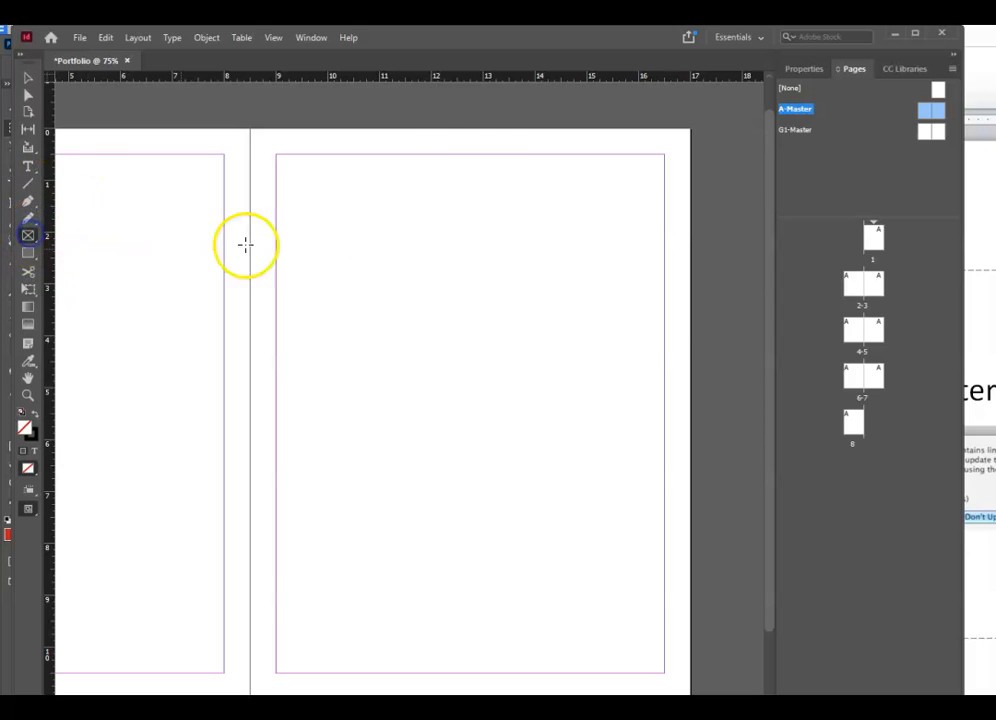
pyautogui.moveTo(452, 130); pyautogui.dragTo(689, 155)
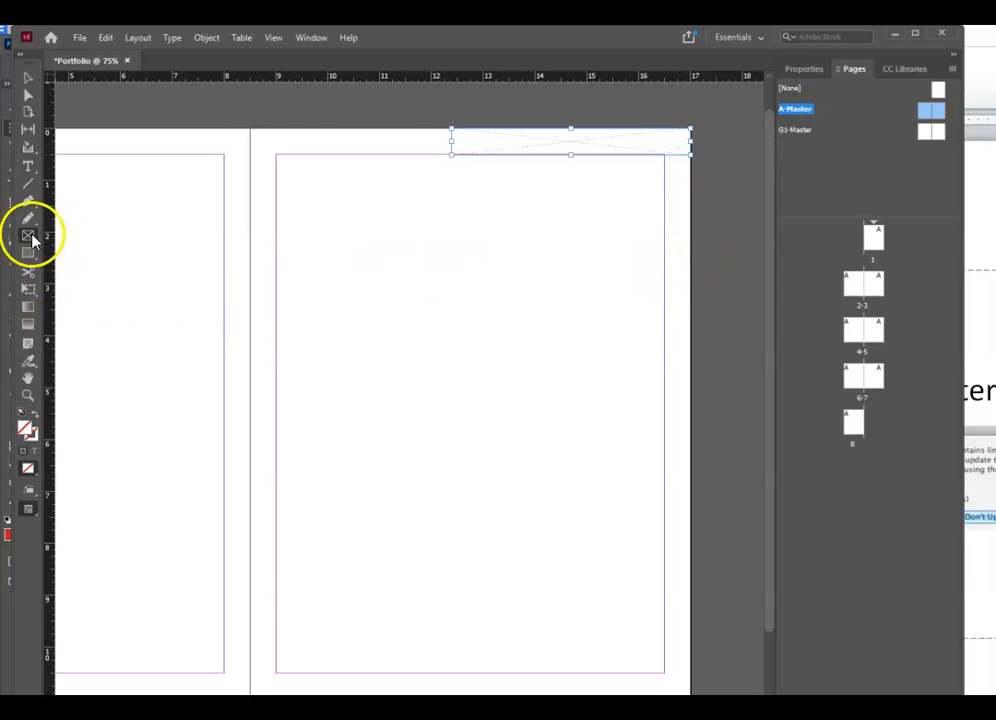
pyautogui.click(29, 166)
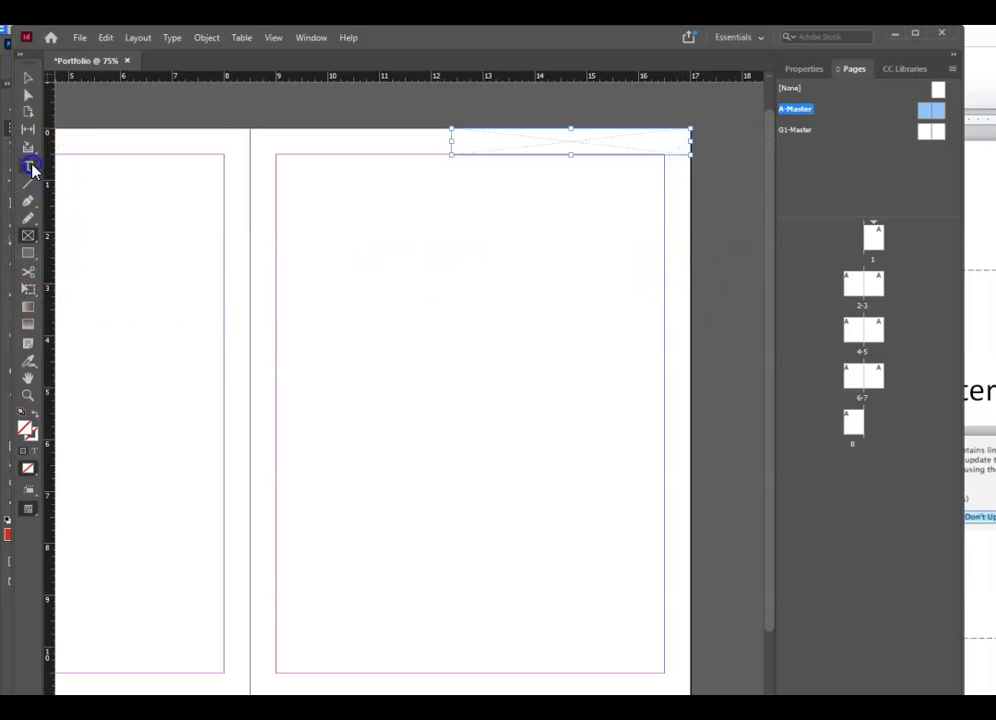
pyautogui.click(462, 141)
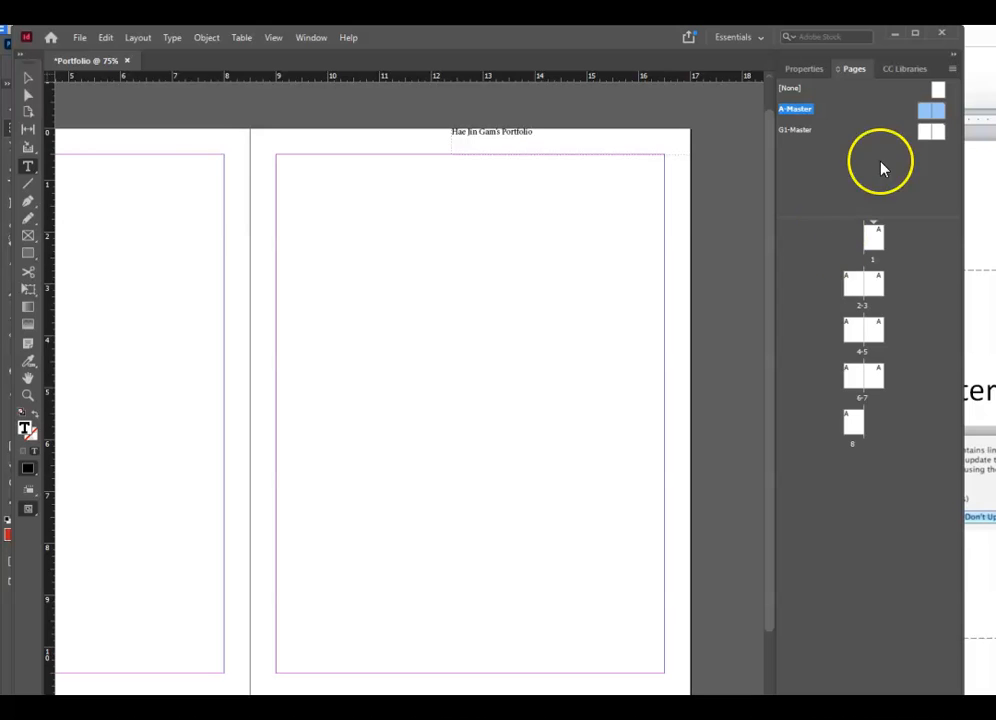
# - Select the whole right-page header text and set it in the Broadway font
pyautogui.click(170, 38)
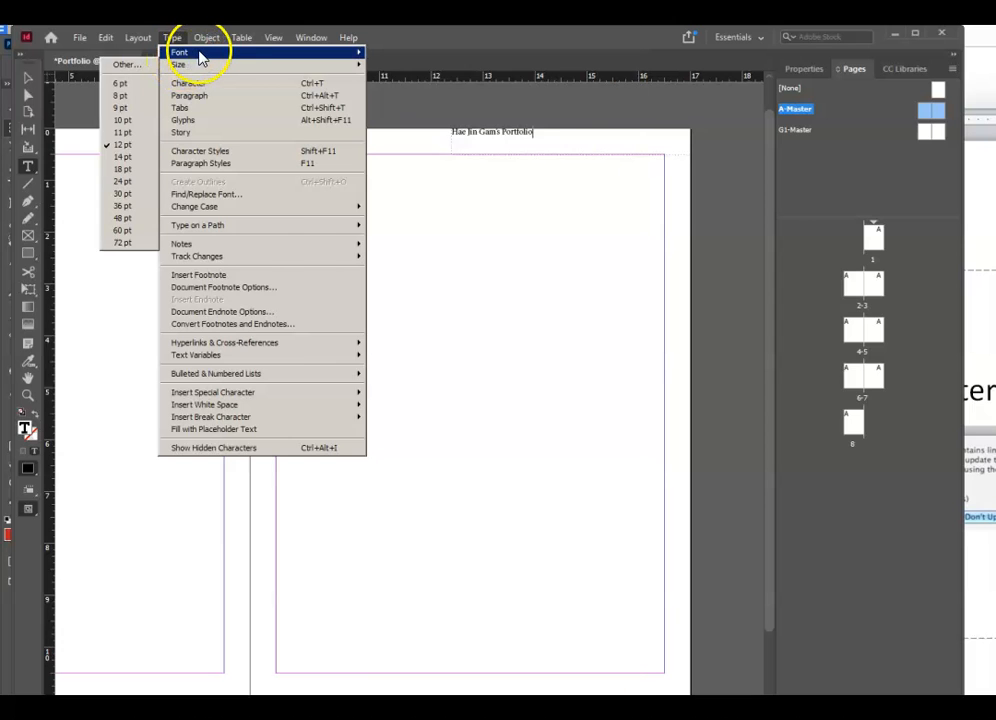
pyautogui.moveTo(205, 55)
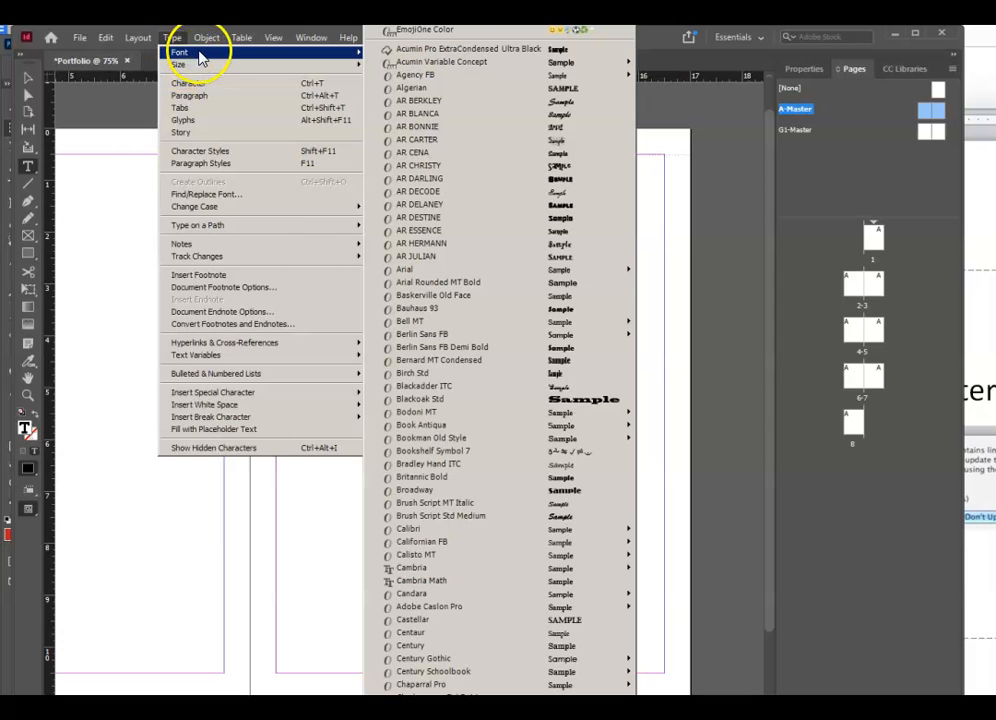
pyautogui.click(593, 412)
pyautogui.click(542, 138)
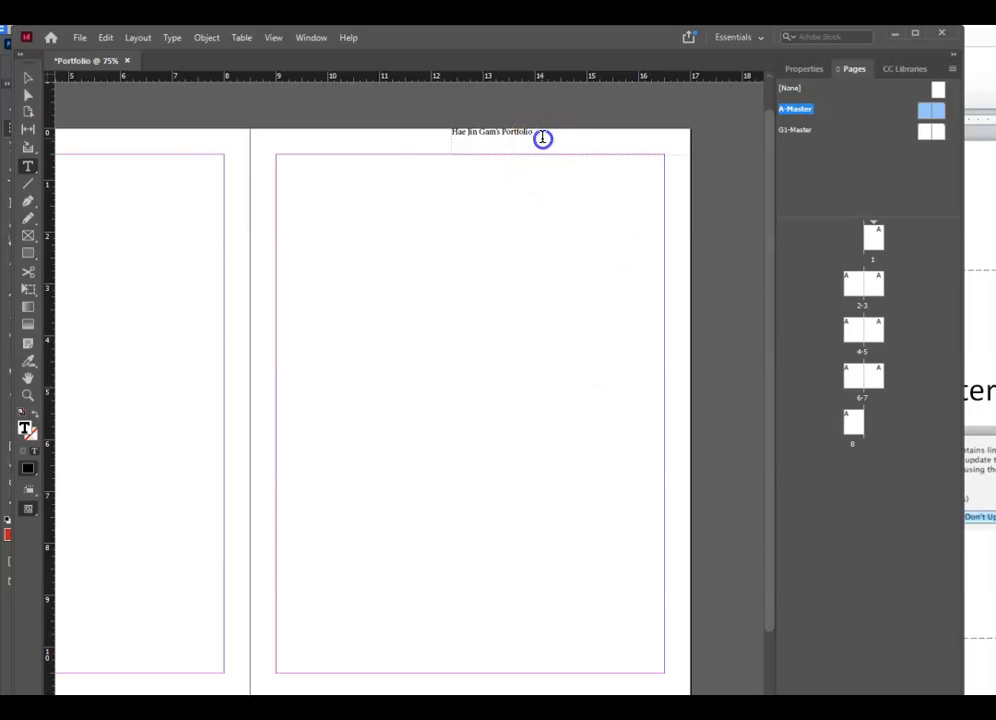
pyautogui.moveTo(556, 138); pyautogui.dragTo(449, 131)
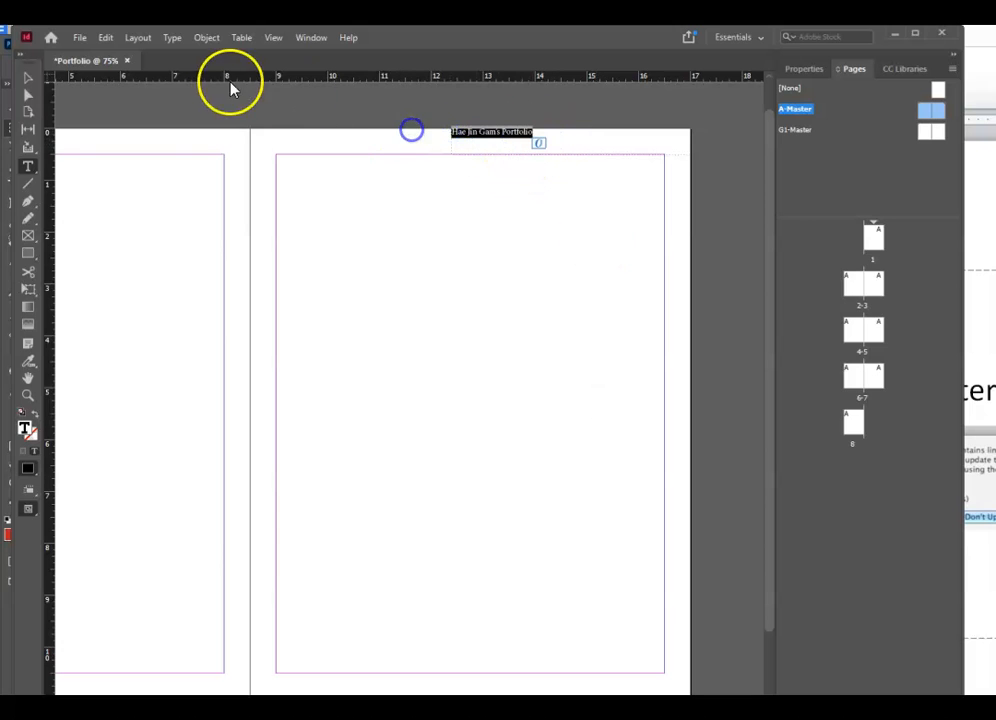
pyautogui.click(172, 38)
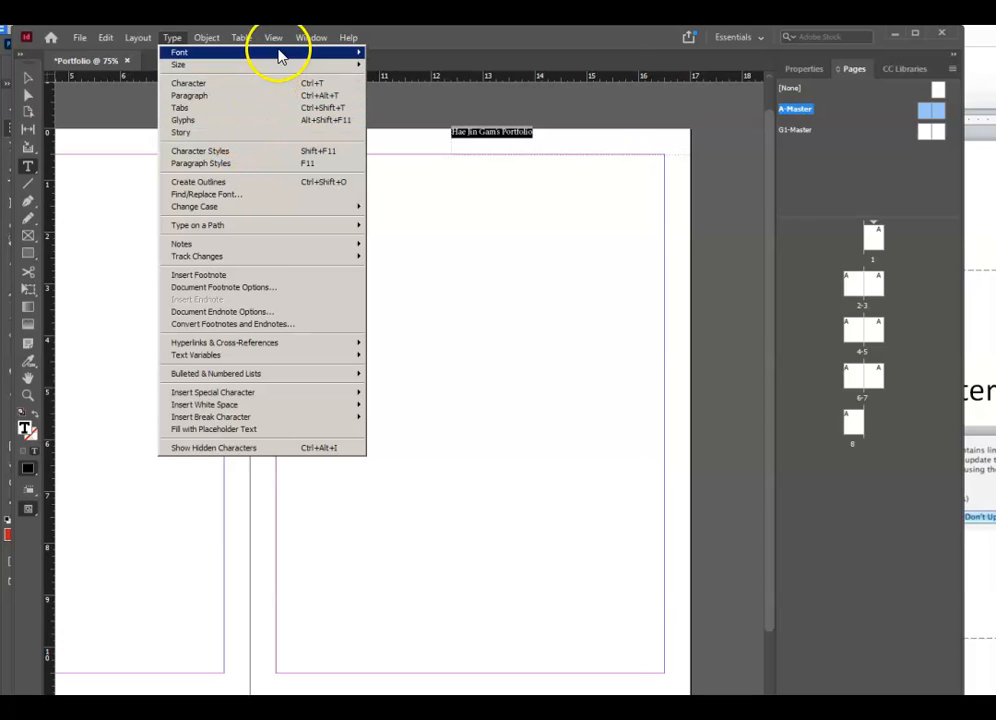
pyautogui.moveTo(278, 52)
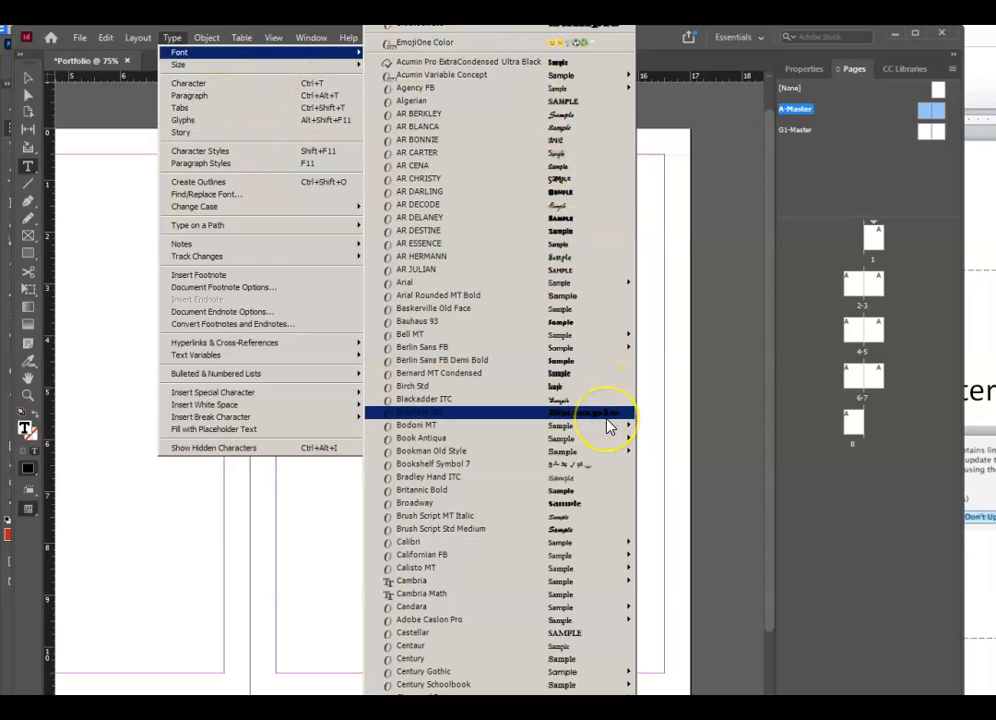
pyautogui.click(596, 503)
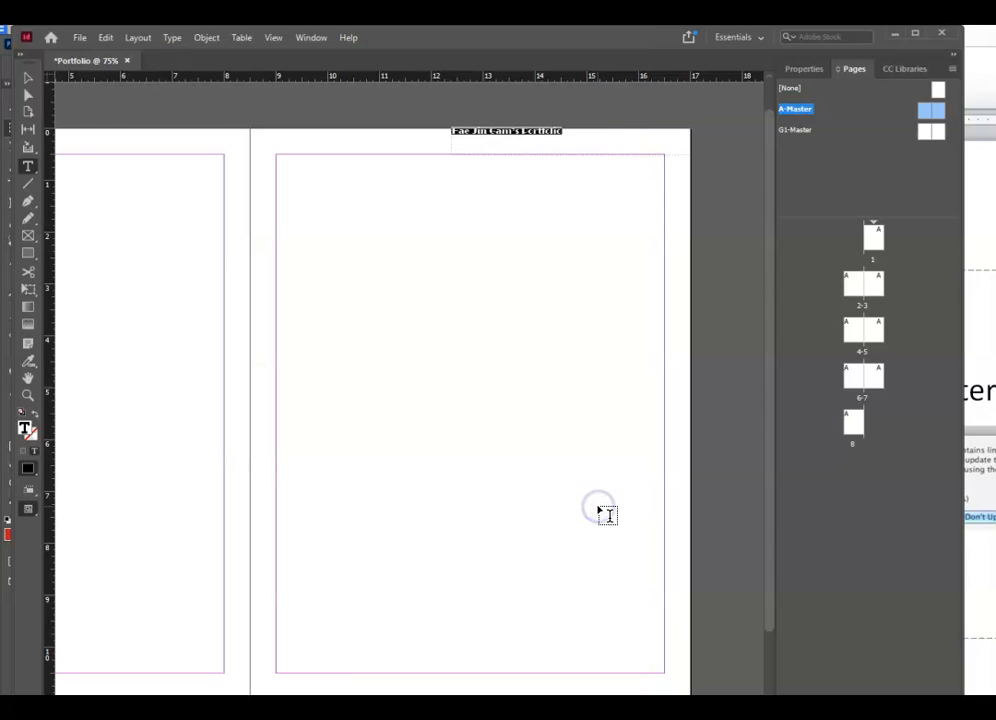
# - Set the header text to 24 pt and switch back to the Selection tool
pyautogui.click(171, 37)
pyautogui.moveTo(206, 38)
pyautogui.moveTo(176, 40)
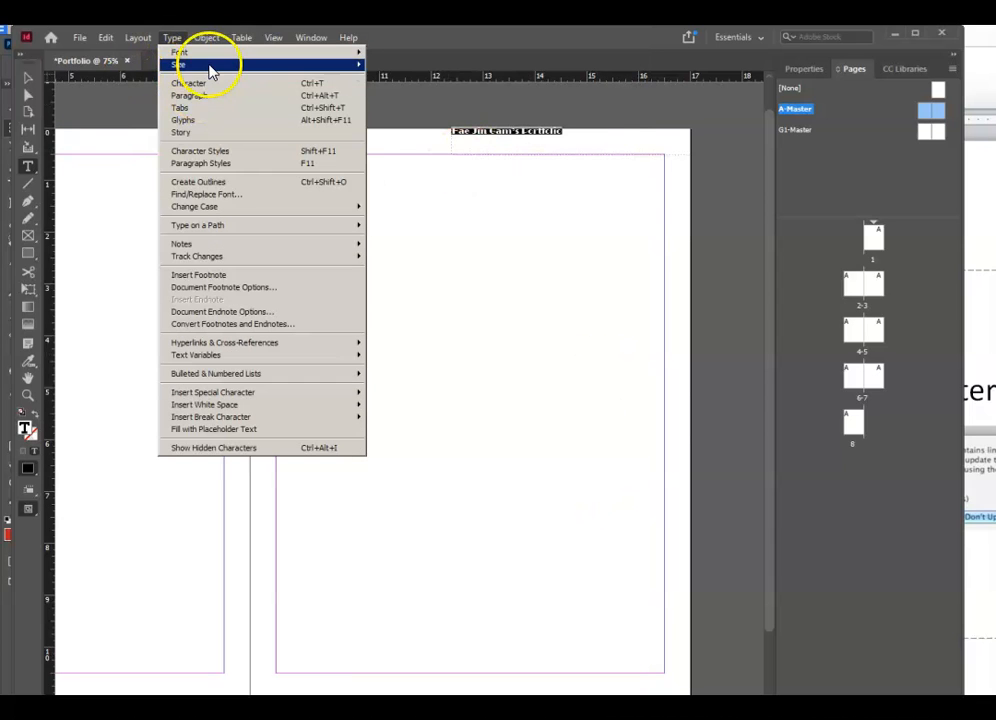
pyautogui.moveTo(210, 68)
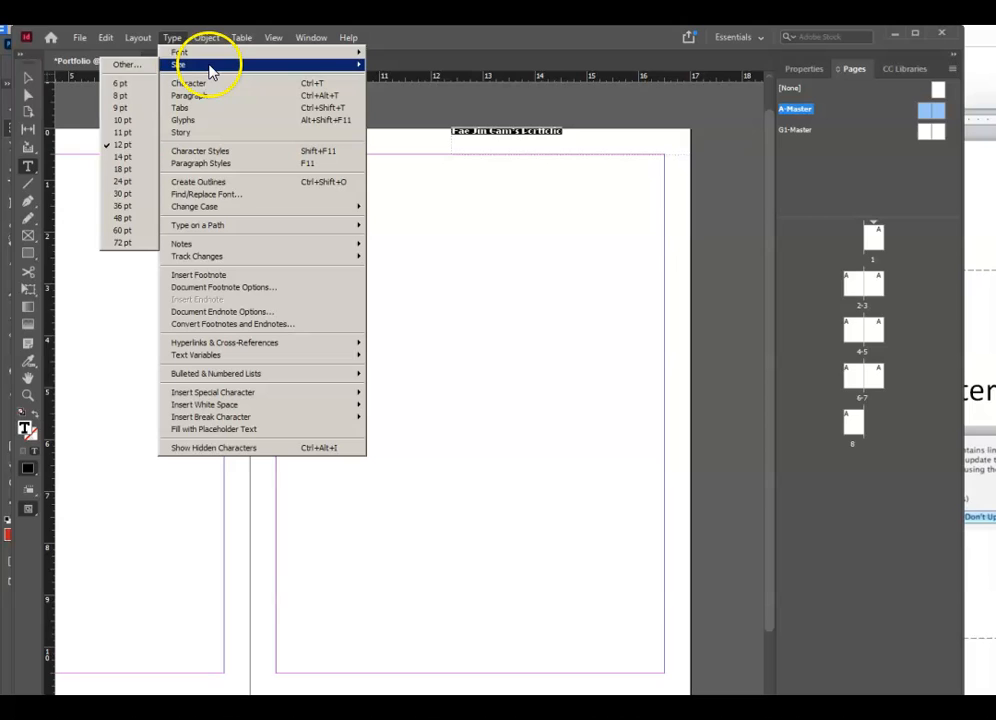
pyautogui.click(118, 184)
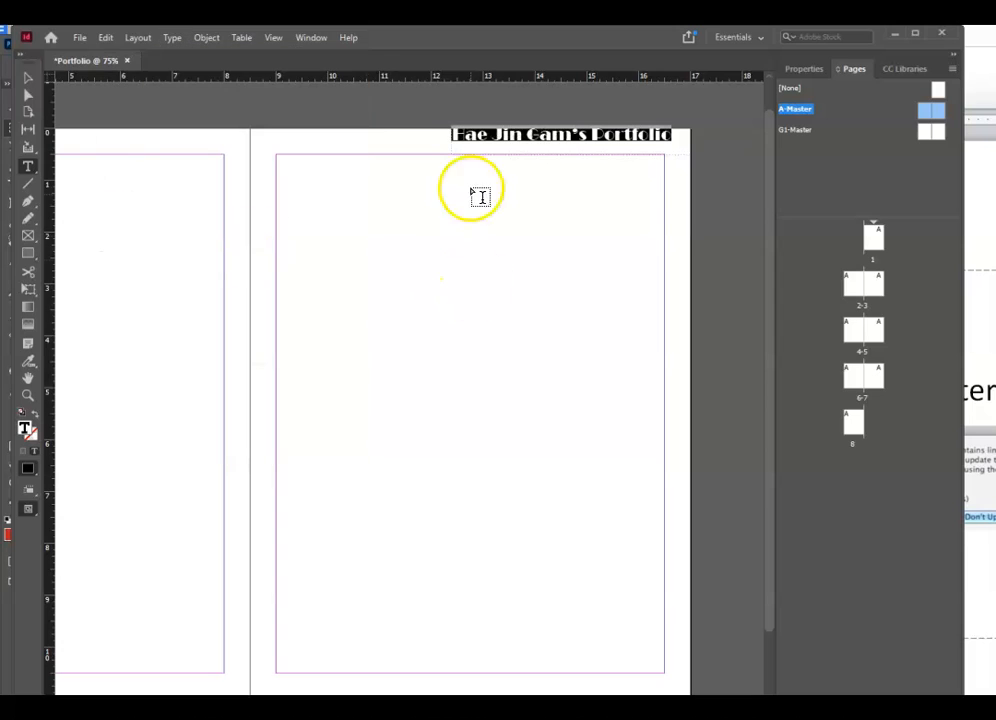
pyautogui.click(28, 78)
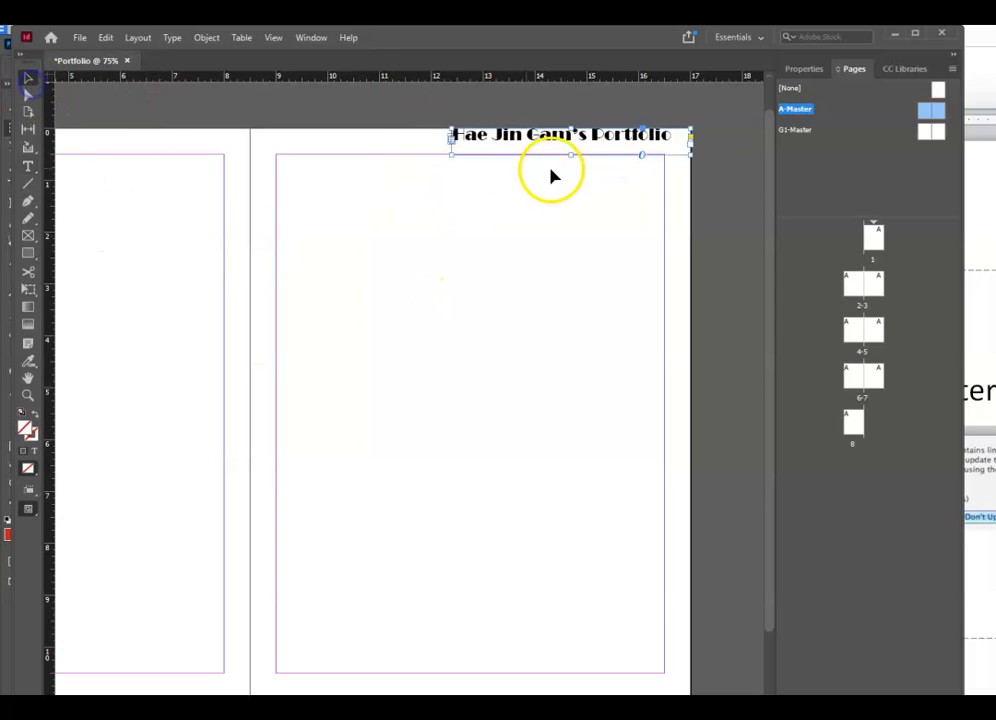
# - Make the header frame slightly taller and nudge it down once and right twice
pyautogui.moveTo(568, 155); pyautogui.dragTo(569, 162)
pyautogui.click(705, 207)
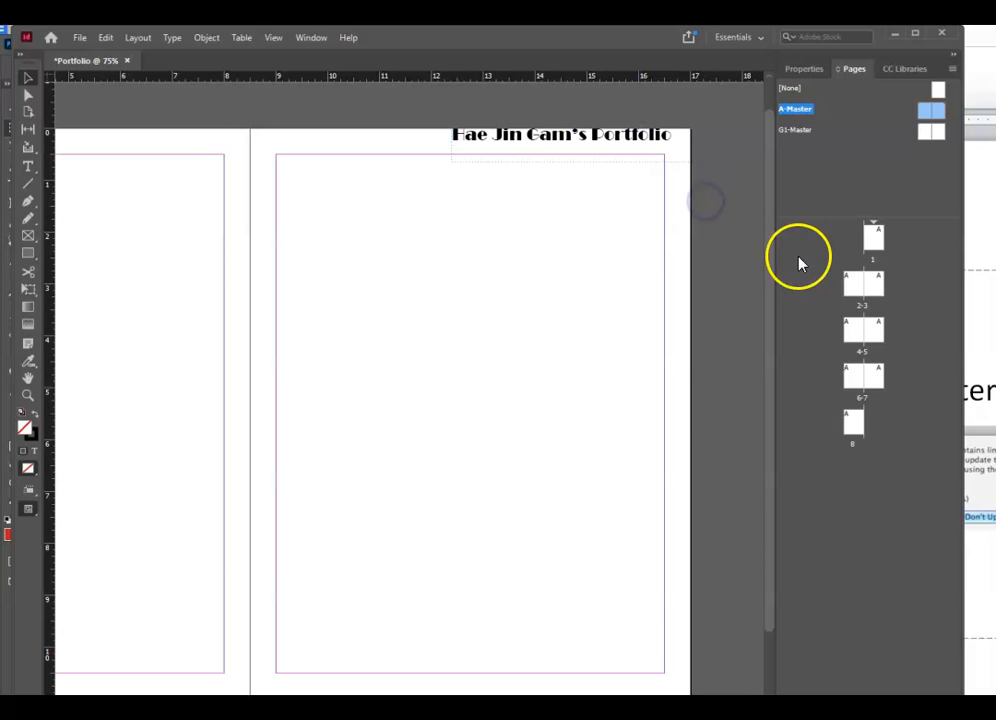
pyautogui.click(577, 146)
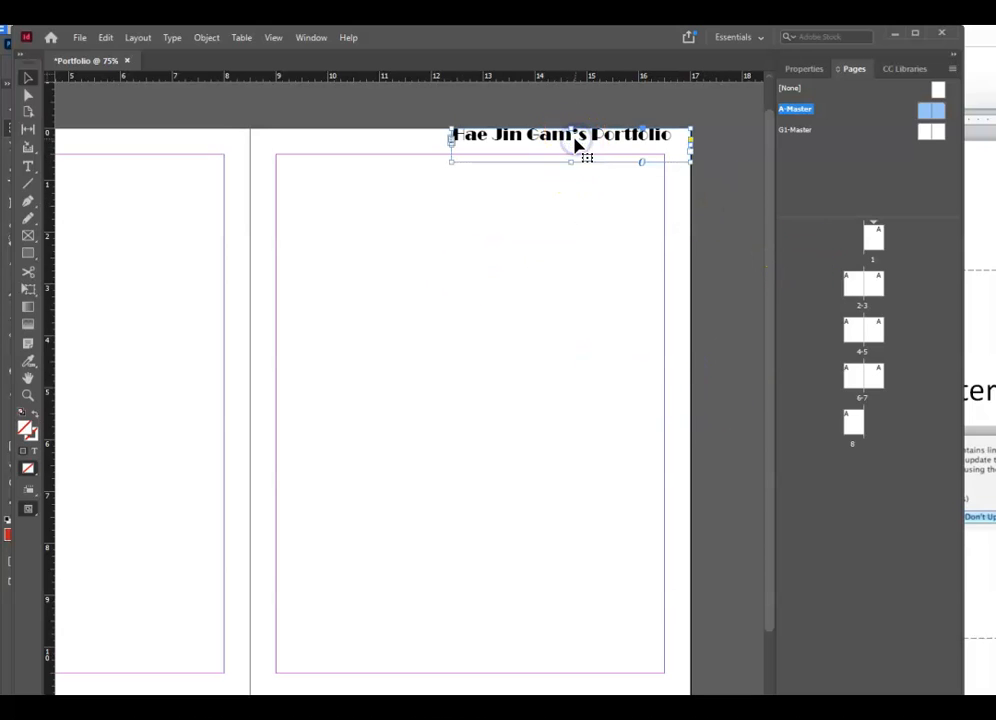
pyautogui.press('Down')
pyautogui.press('Down')
pyautogui.press('Down')
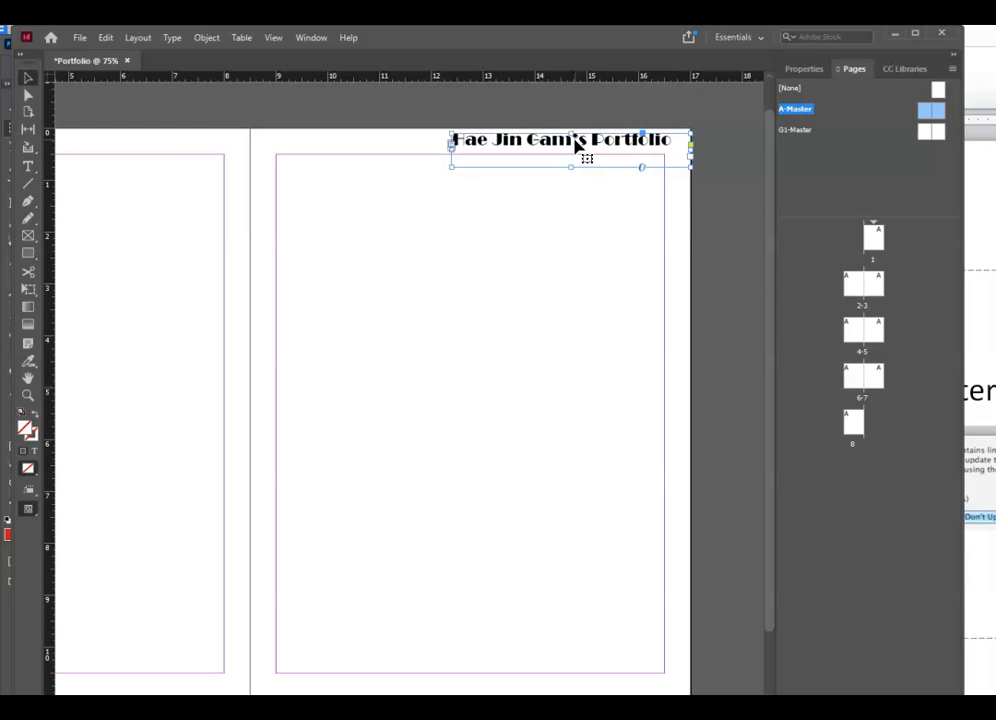
pyautogui.press('Right')
pyautogui.press('Right')
pyautogui.press('Right')
pyautogui.press('Right')
pyautogui.press('Right')
pyautogui.press('Right')
pyautogui.press('Right')
pyautogui.press('Right')
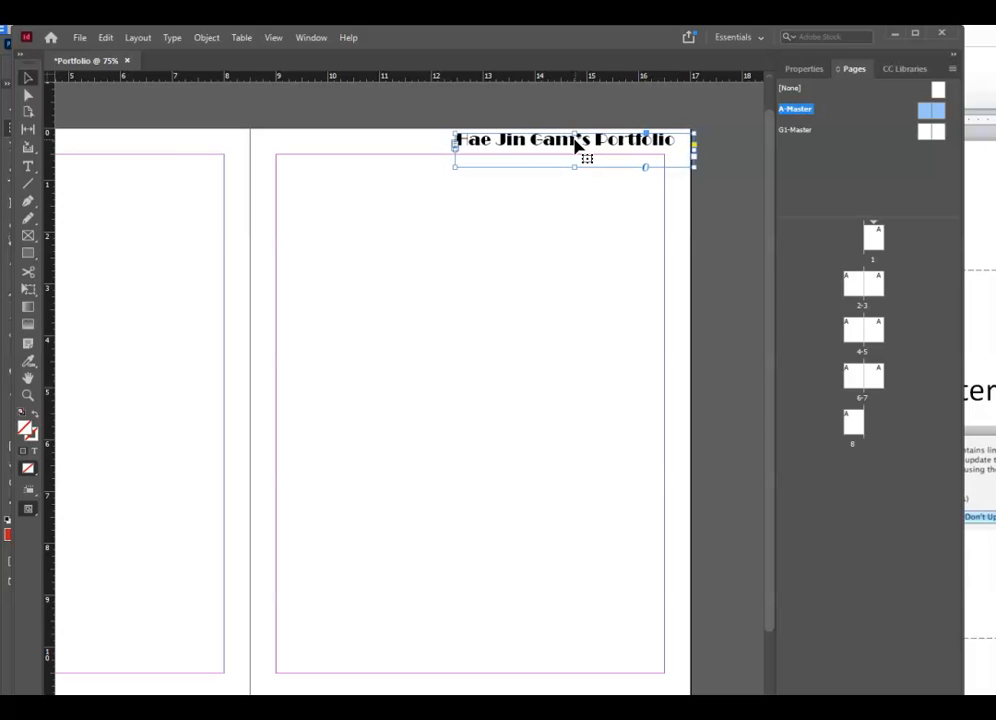
pyautogui.press('Right')
pyautogui.press('Right')
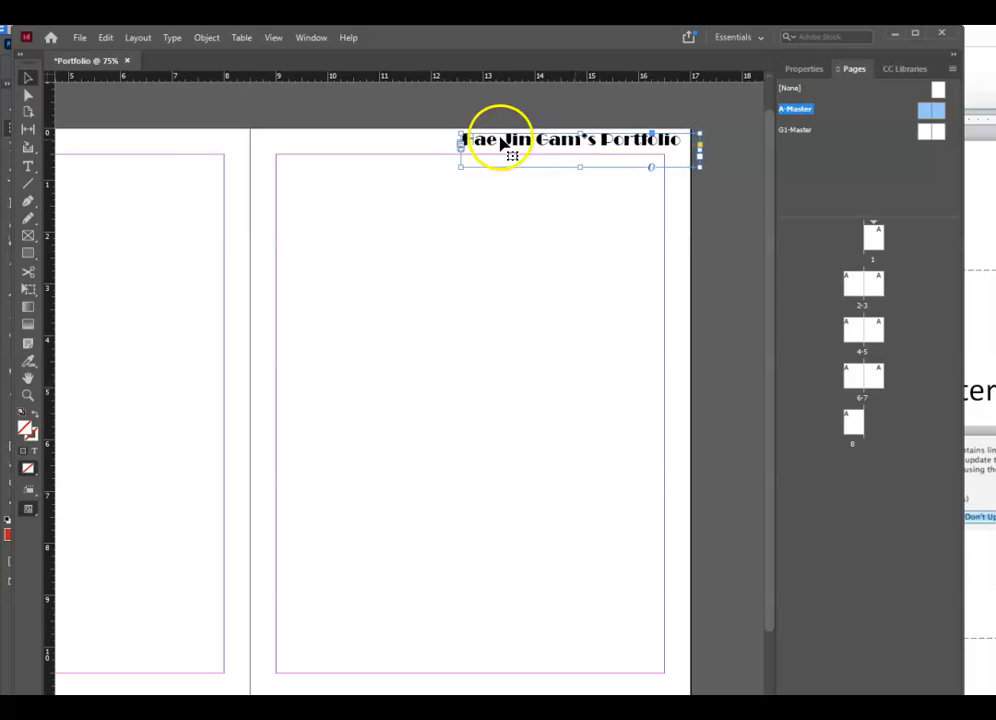
pyautogui.hscroll(-4, 410, 400)
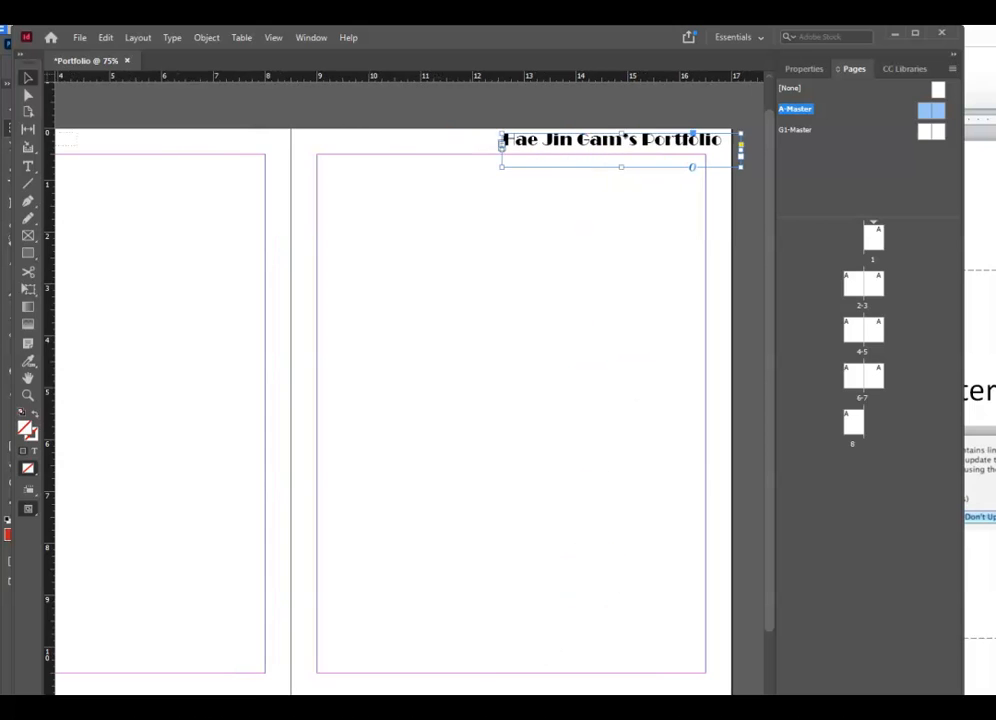
pyautogui.hscroll(4, 410, 400)
pyautogui.hscroll(-4, 410, 400)
pyautogui.hscroll(-4, 410, 400)
pyautogui.hscroll(4, 410, 400)
pyautogui.hscroll(-1, 410, 400)
pyautogui.hscroll(3, 410, 400)
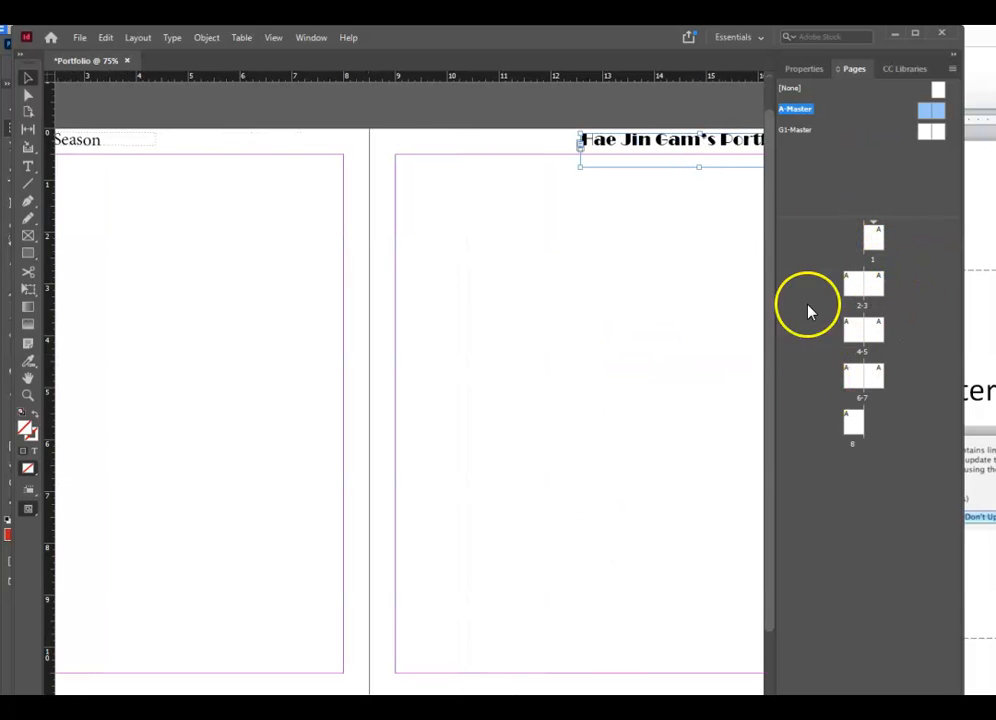
# - Step through pages 1, 2-3, 4-5 and 6-7 to check the A-Master headers
pyautogui.click(876, 243)
pyautogui.click(877, 245)
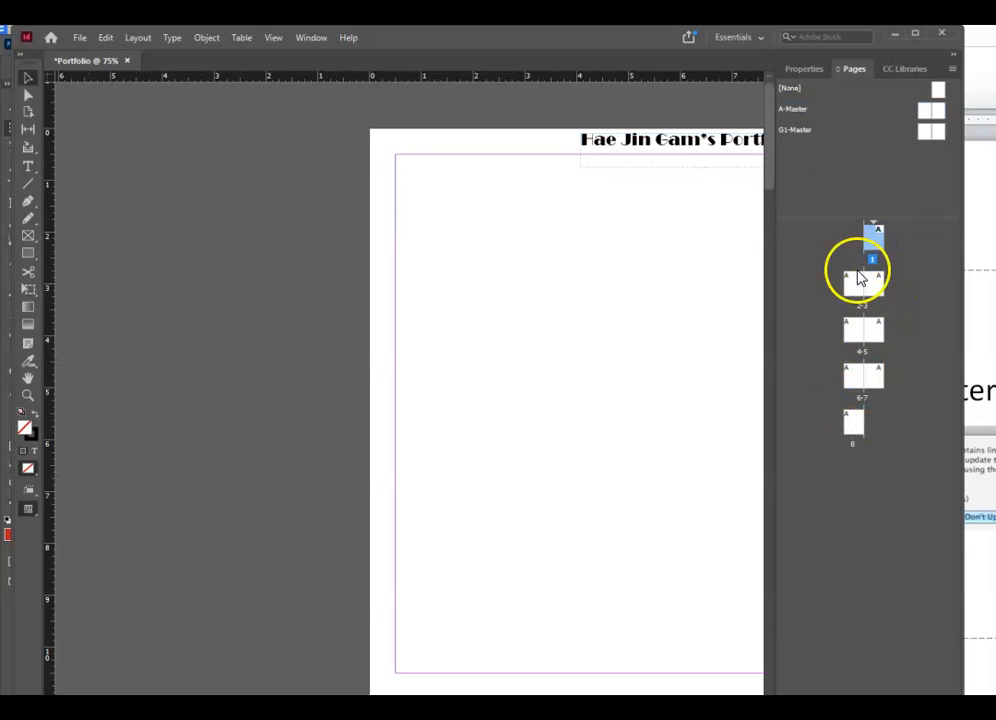
pyautogui.doubleClick(856, 284)
pyautogui.doubleClick(883, 292)
pyautogui.click(876, 328)
pyautogui.doubleClick(850, 334)
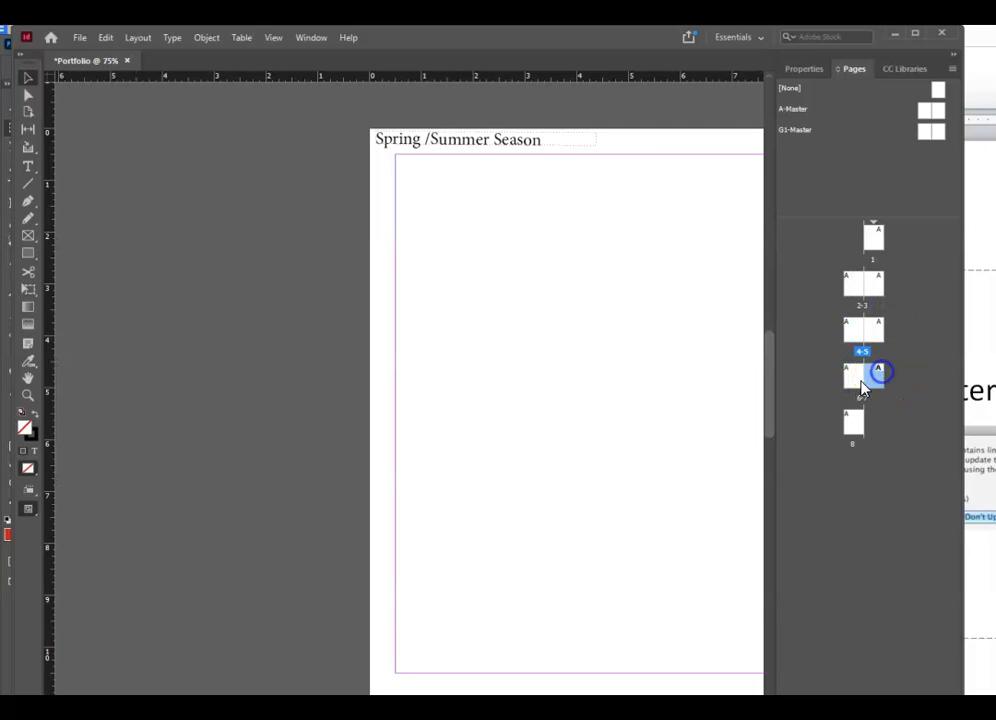
pyautogui.click(858, 380)
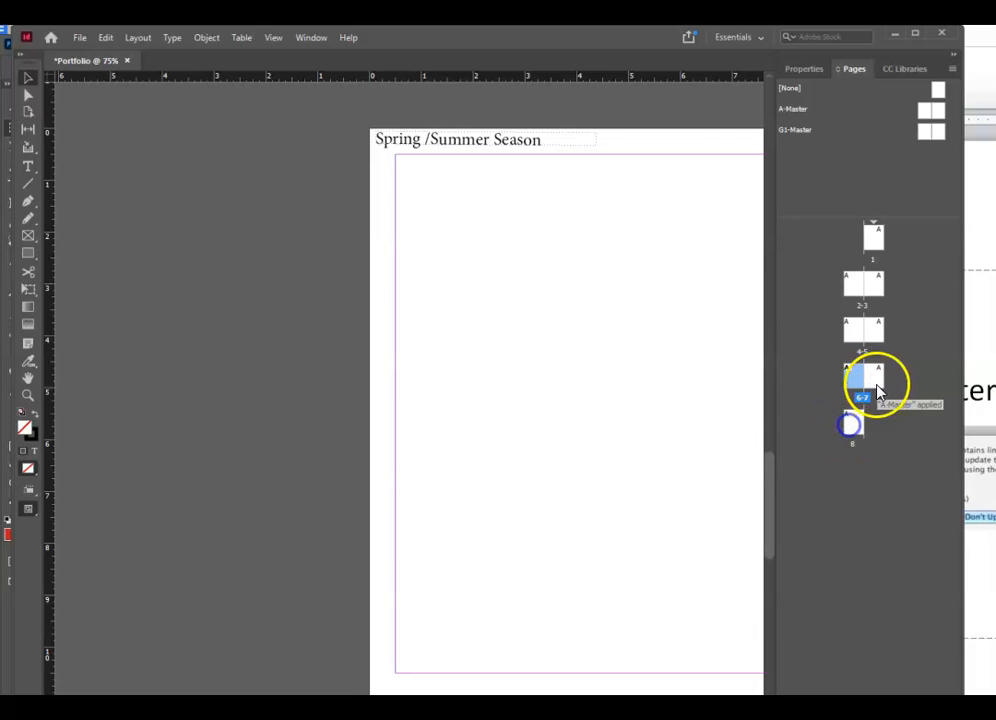
pyautogui.doubleClick(878, 384)
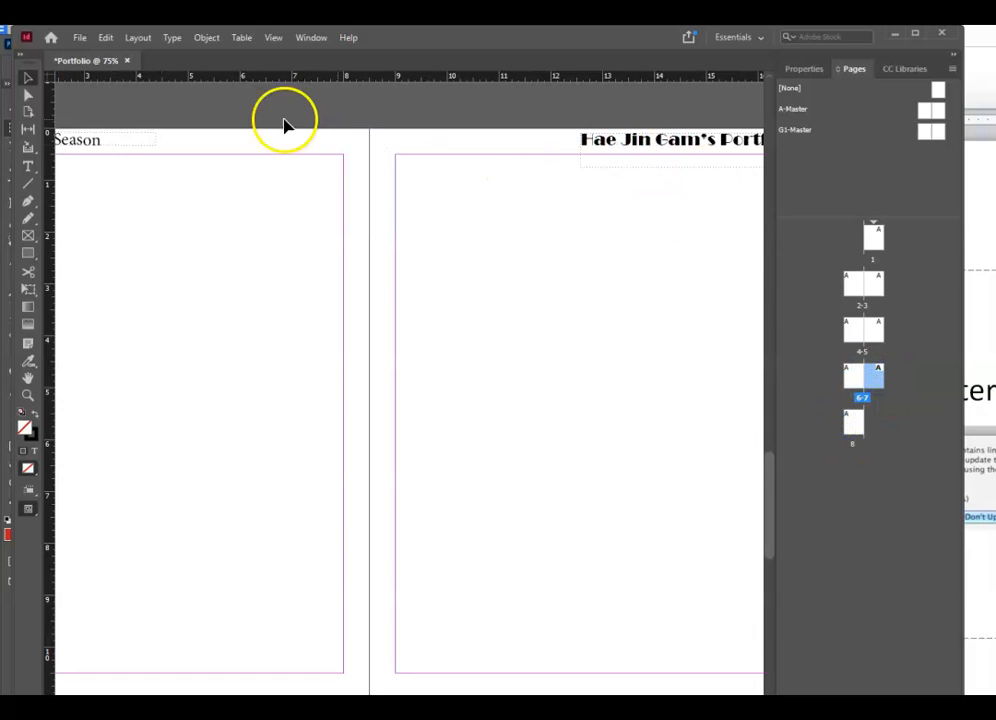
pyautogui.moveTo(144, 145)
pyautogui.mouseDown()
pyautogui.moveTo(156, 183)
pyautogui.moveTo(150, 141)
pyautogui.mouseUp()
pyautogui.click(639, 151)
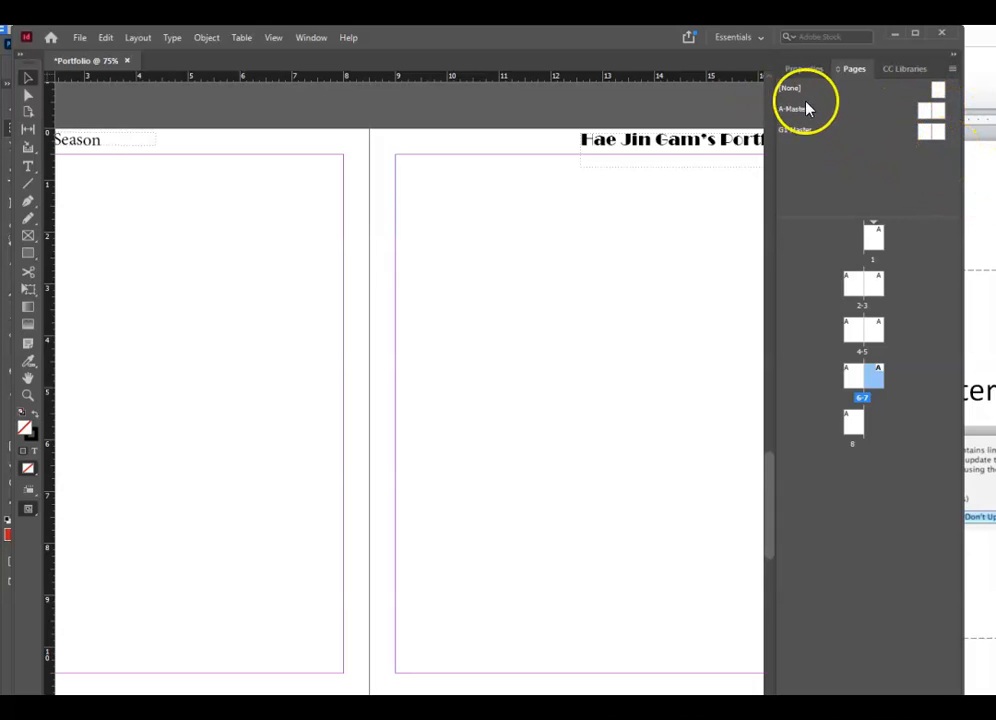
pyautogui.click(936, 109)
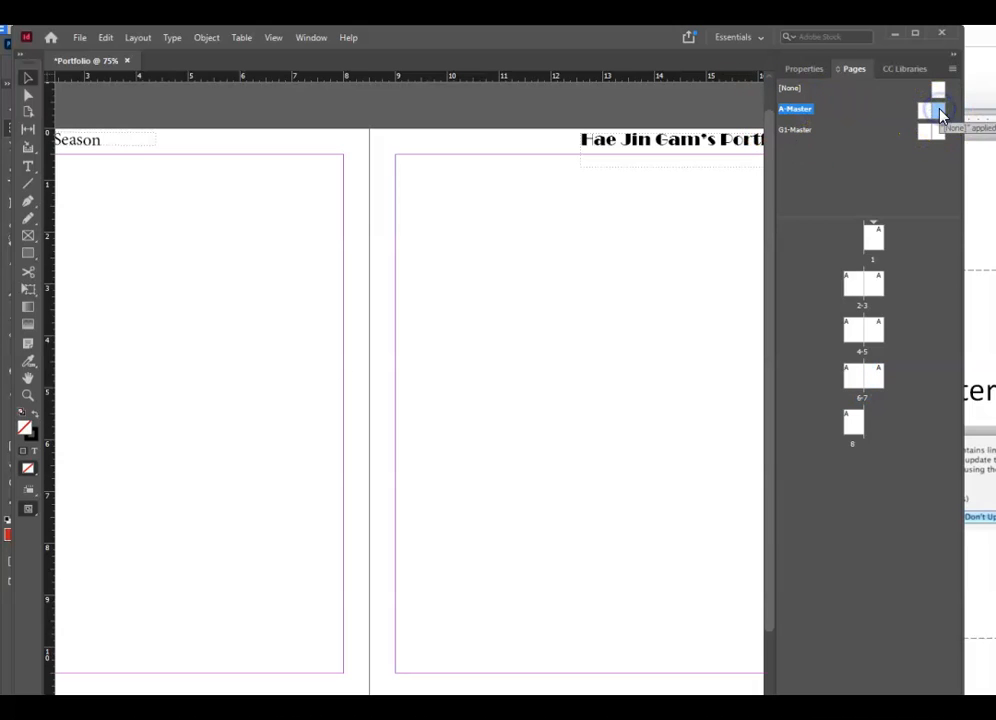
pyautogui.click(674, 156)
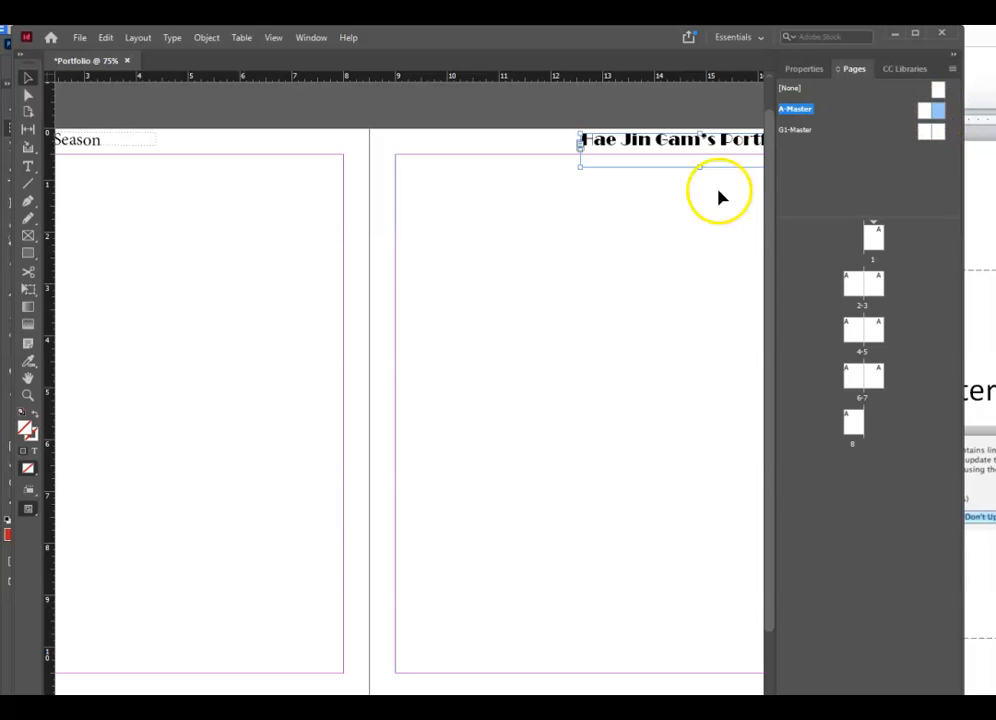
pyautogui.moveTo(705, 171); pyautogui.dragTo(708, 191)
pyautogui.click(935, 223)
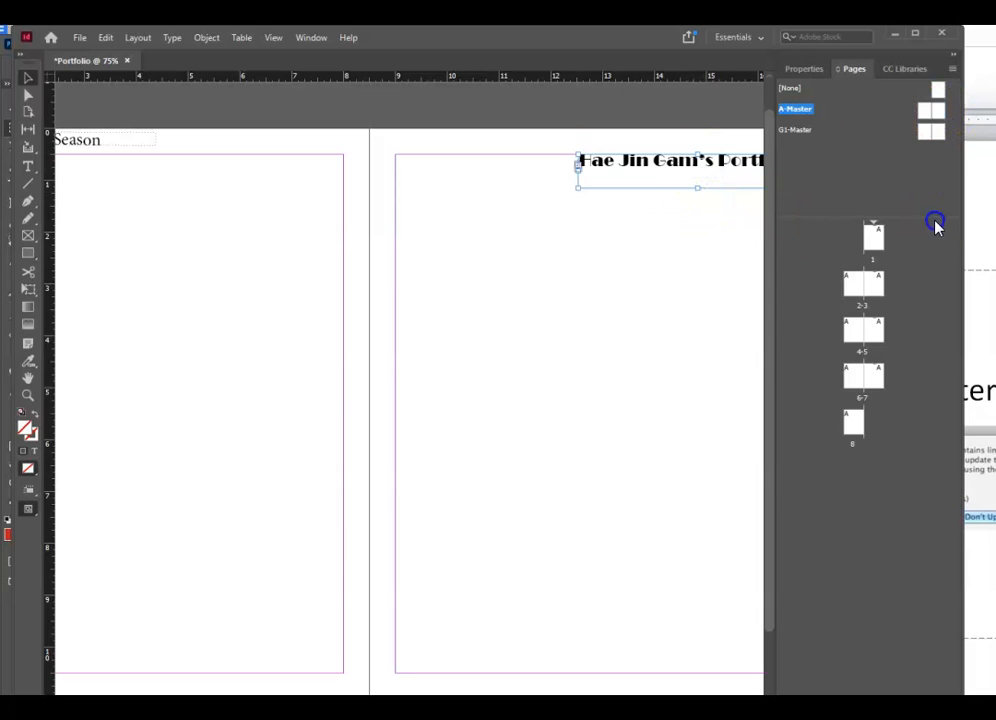
pyautogui.click(880, 332)
pyautogui.click(702, 250)
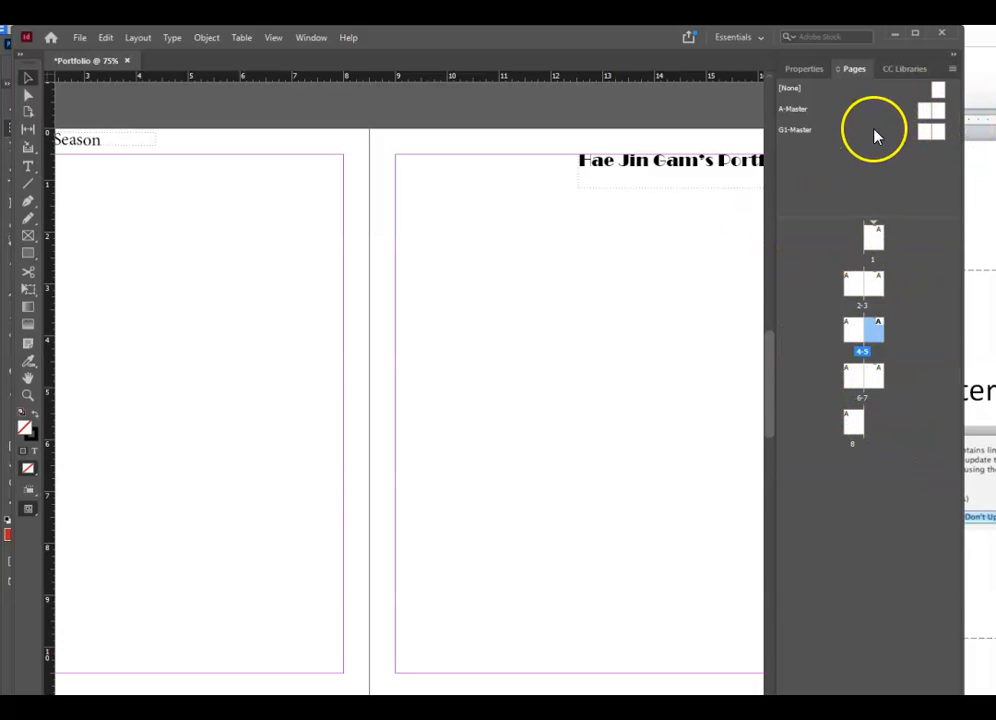
pyautogui.click(930, 110)
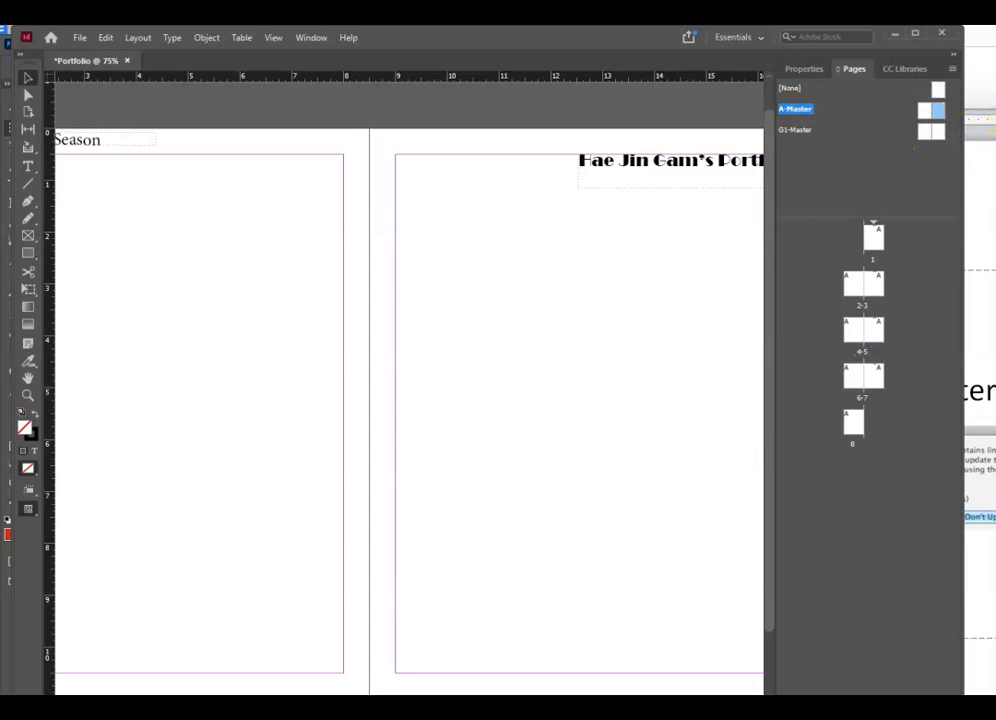
# - Open G1-Master and type 'Fall / Winter Season' into a new top-left frame
pyautogui.doubleClick(924, 132)
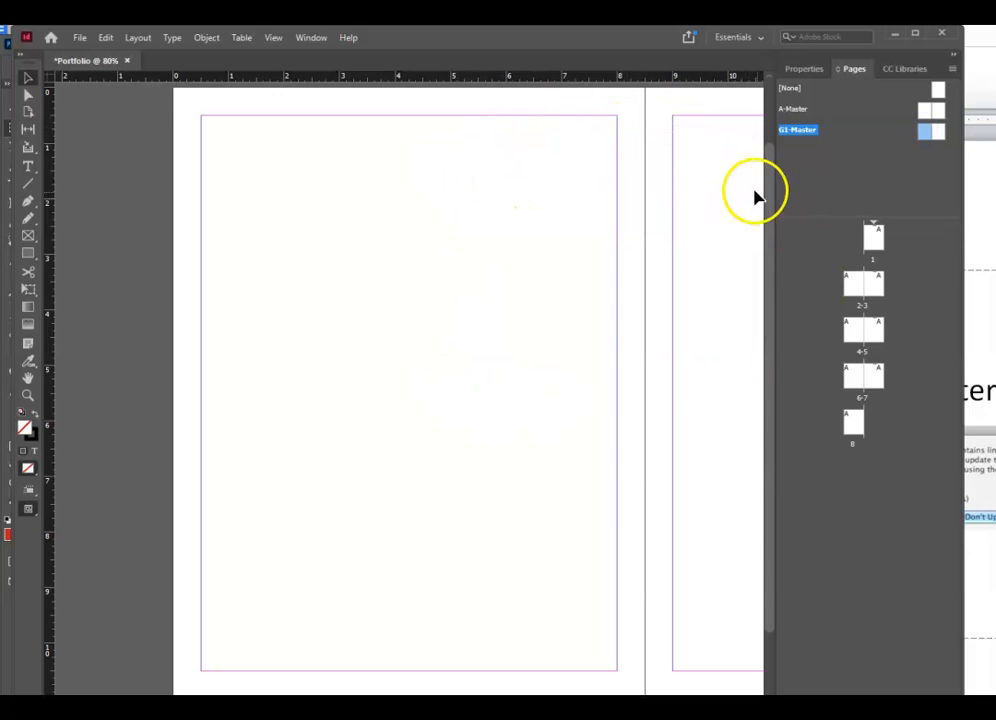
pyautogui.click(27, 238)
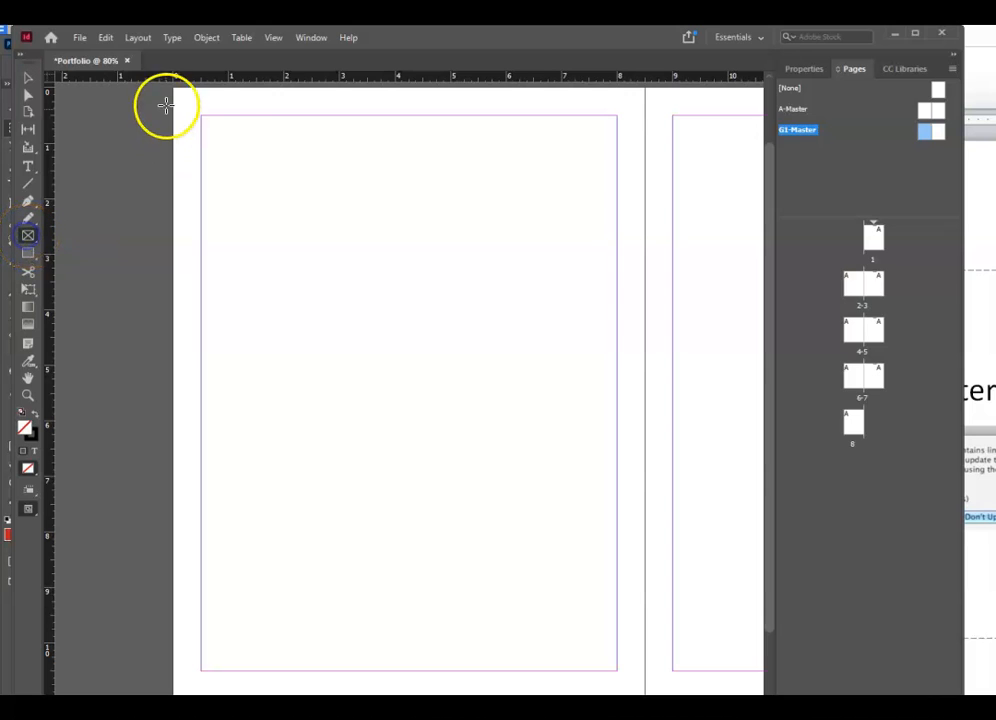
pyautogui.moveTo(178, 97)
pyautogui.mouseDown()
pyautogui.moveTo(318, 140)
pyautogui.moveTo(379, 143)
pyautogui.mouseUp()
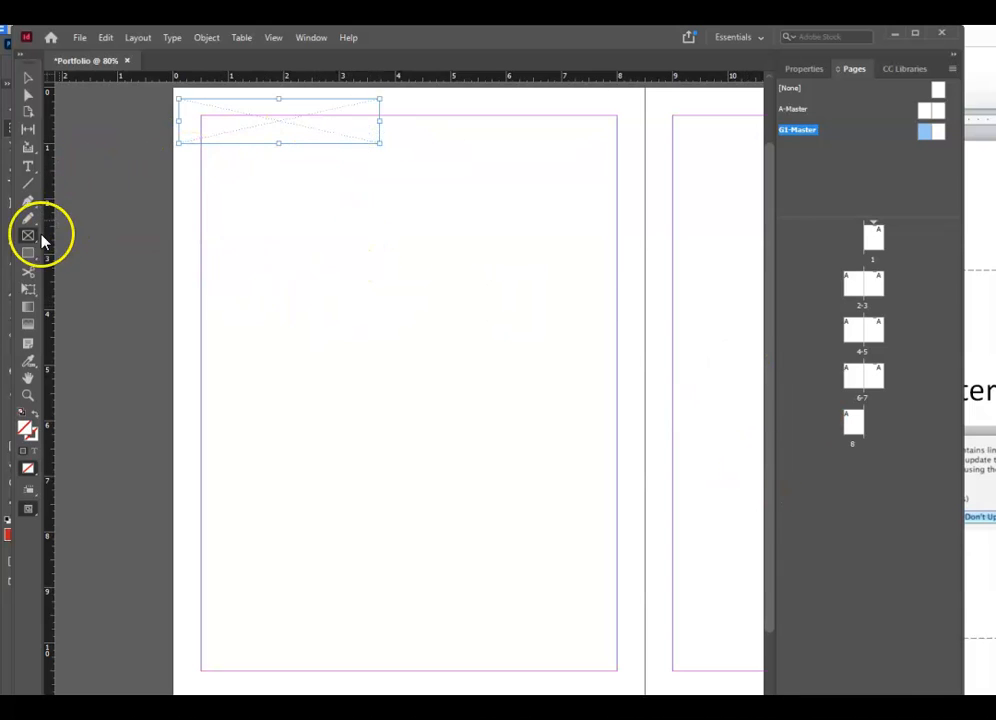
pyautogui.click(28, 166)
pyautogui.click(192, 108)
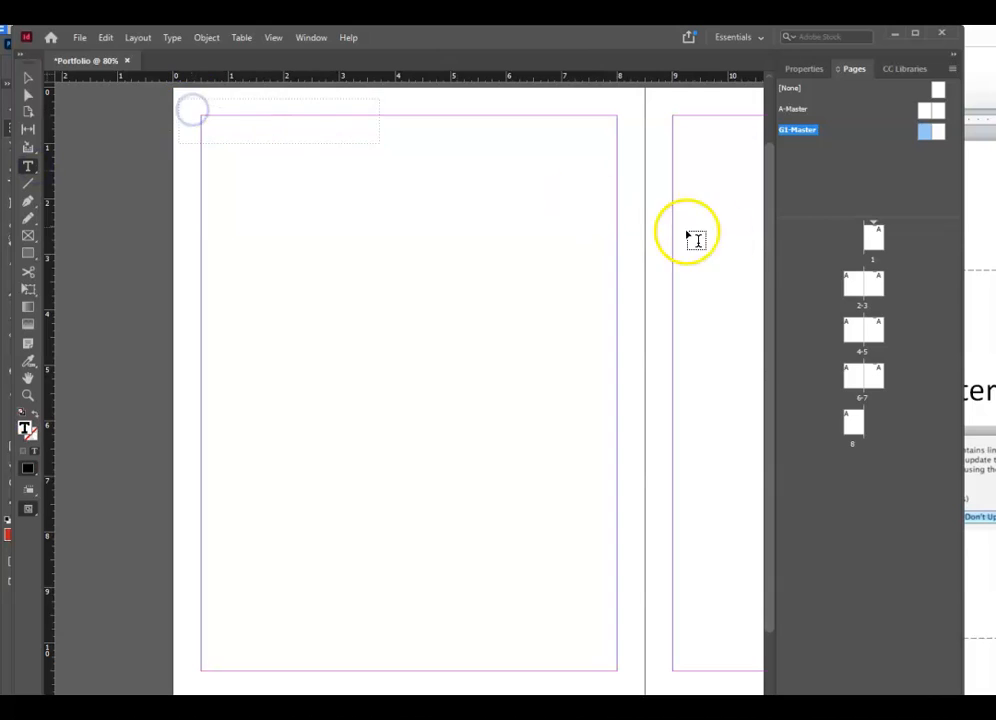
pyautogui.write('fall W')
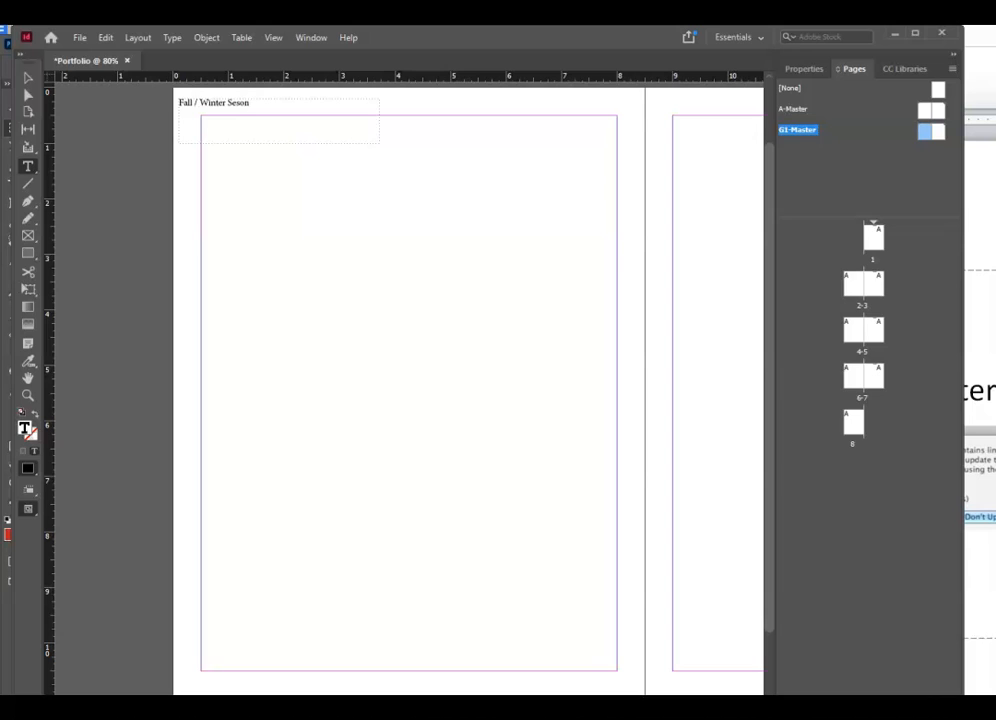
pyautogui.write('a')
# - Select the 'Fall / Winter Season' line and give it a larger point size
pyautogui.click(28, 79)
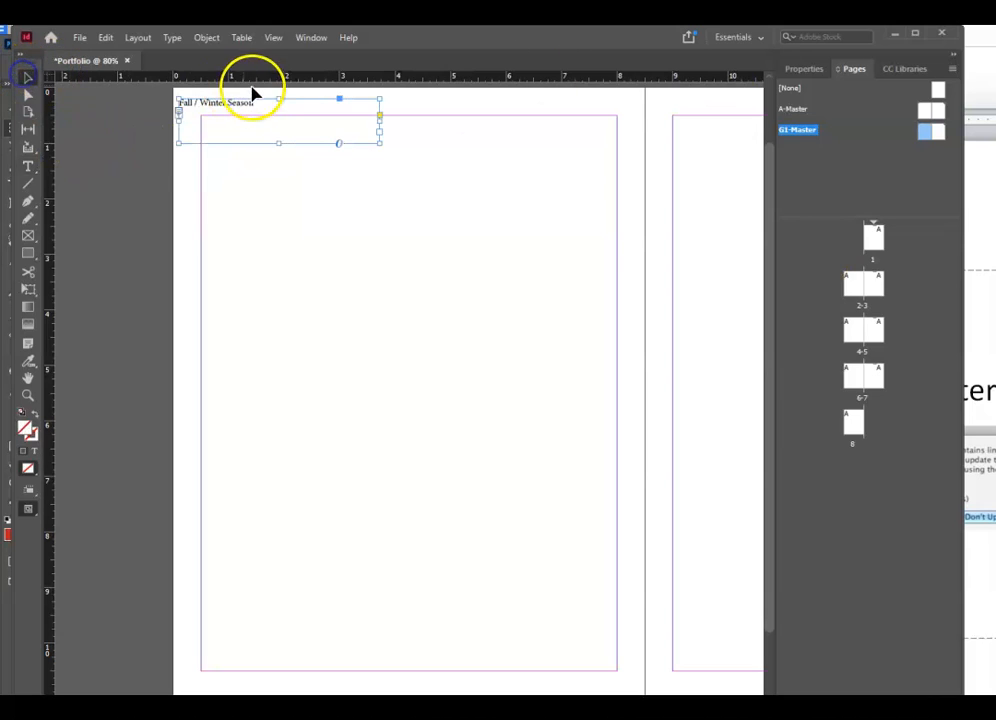
pyautogui.click(28, 168)
pyautogui.moveTo(274, 101); pyautogui.dragTo(52, 100)
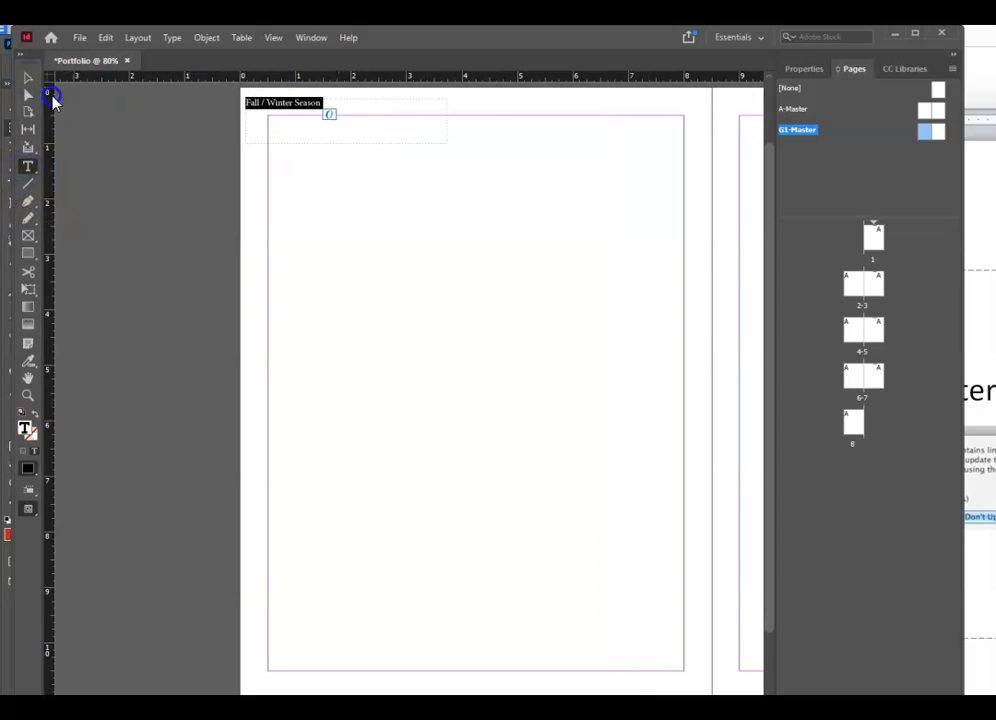
pyautogui.click(172, 37)
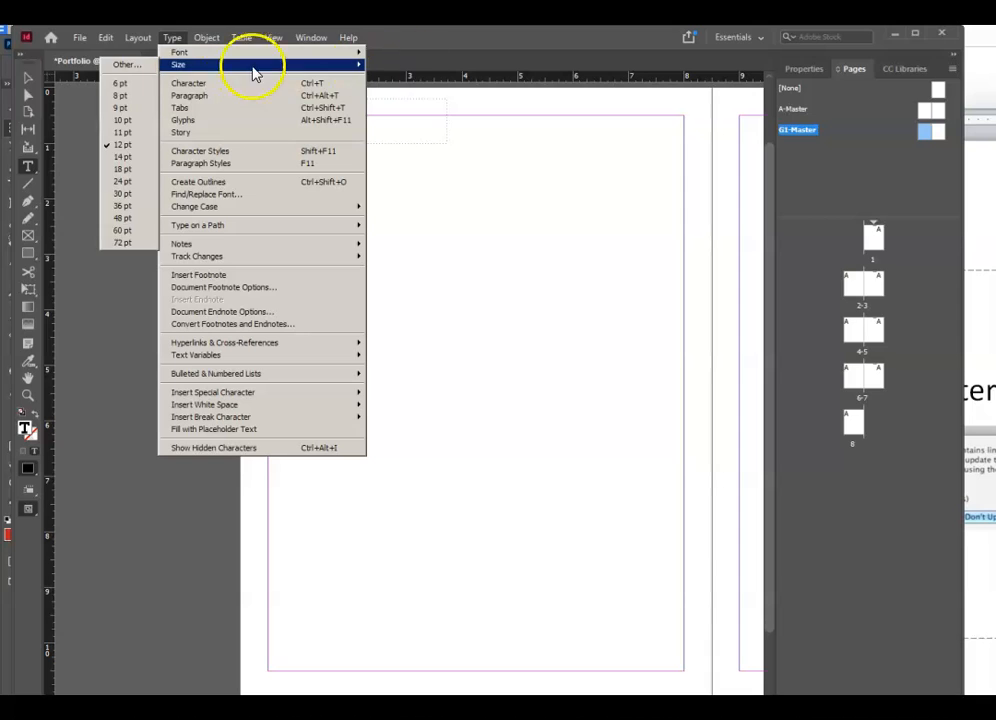
pyautogui.moveTo(200, 67)
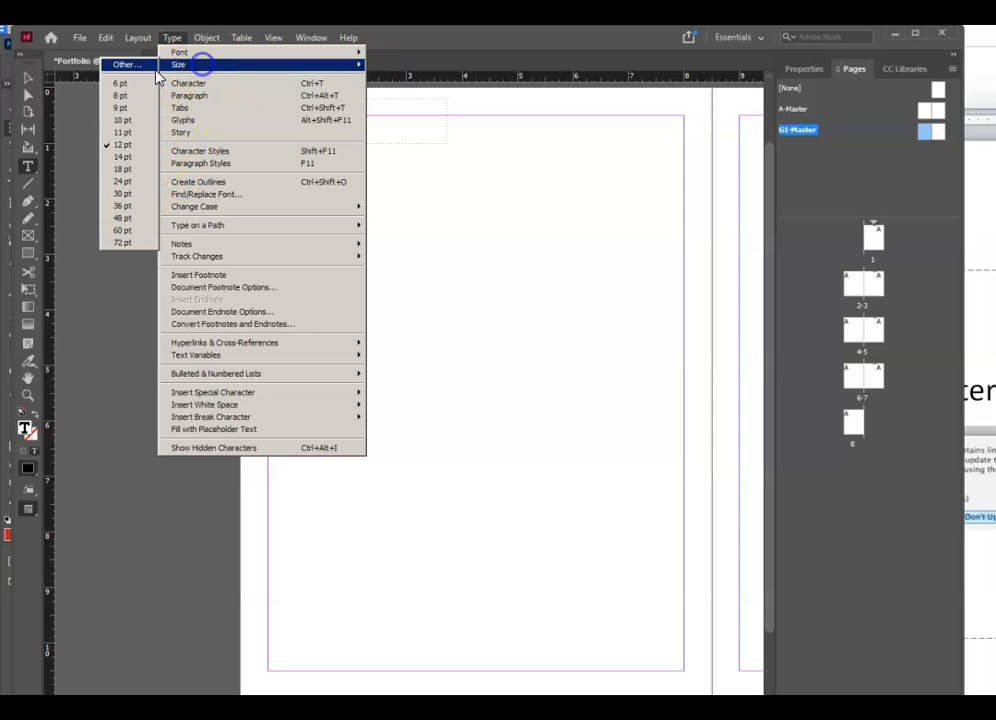
pyautogui.click(136, 190)
pyautogui.click(162, 422)
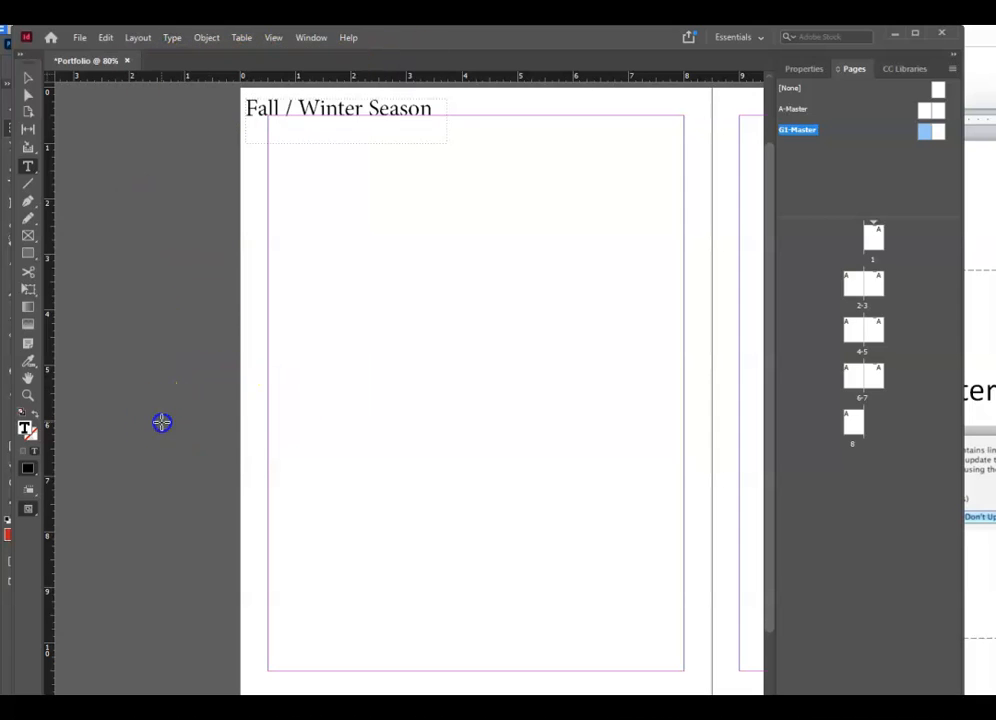
# - Draw a frame along the right page's top right and type the email line
pyautogui.hscroll(6, 400, 390)
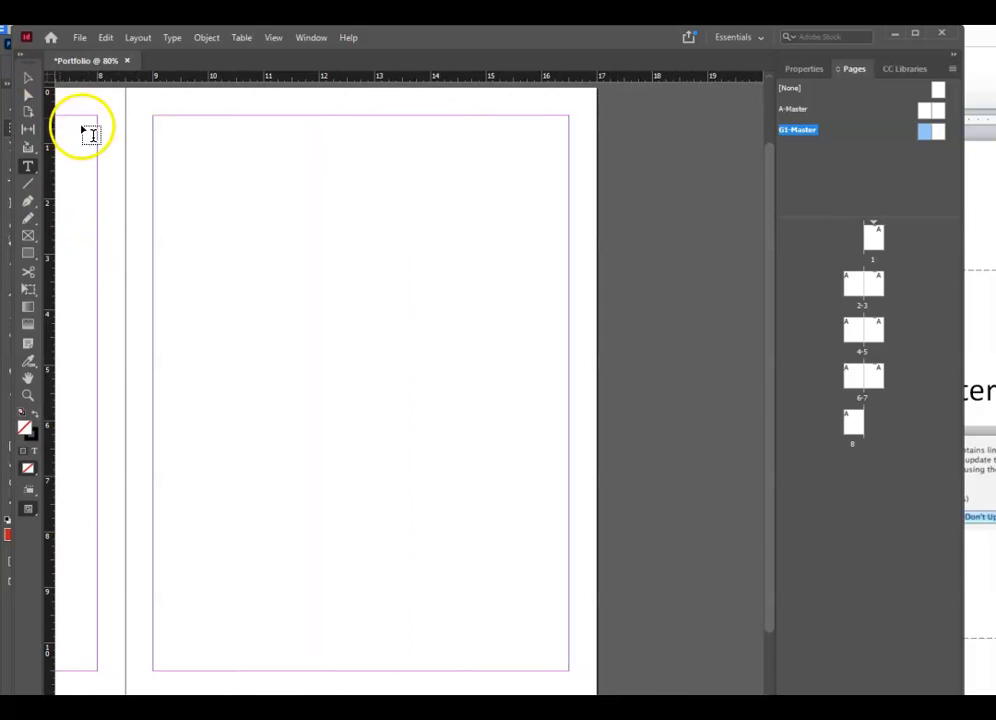
pyautogui.click(30, 238)
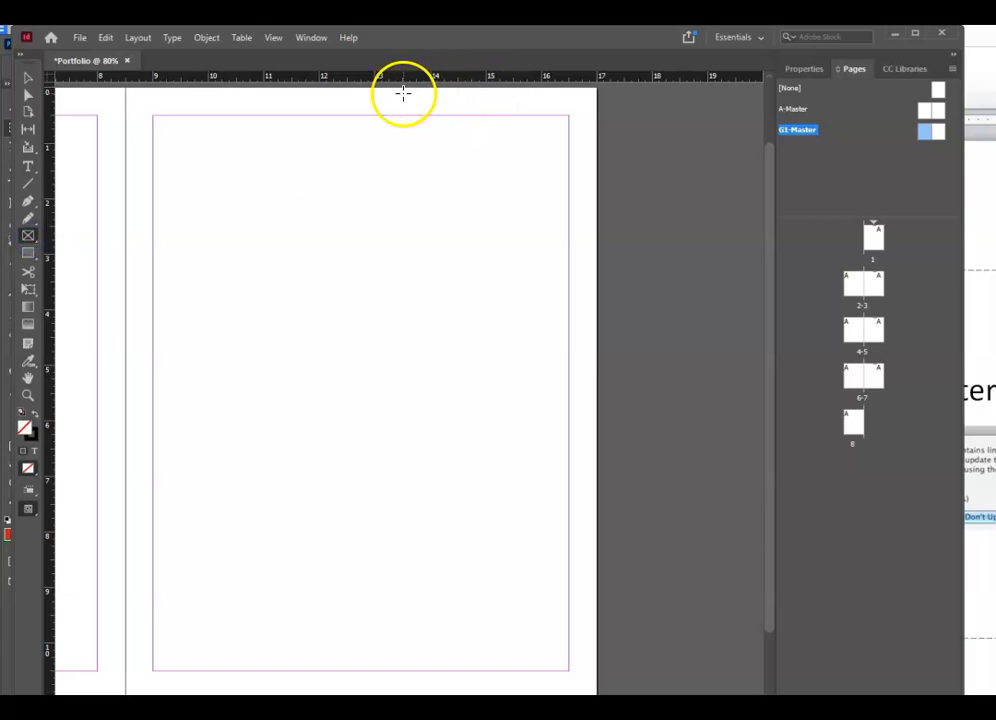
pyautogui.moveTo(350, 90); pyautogui.dragTo(597, 145)
pyautogui.click(28, 166)
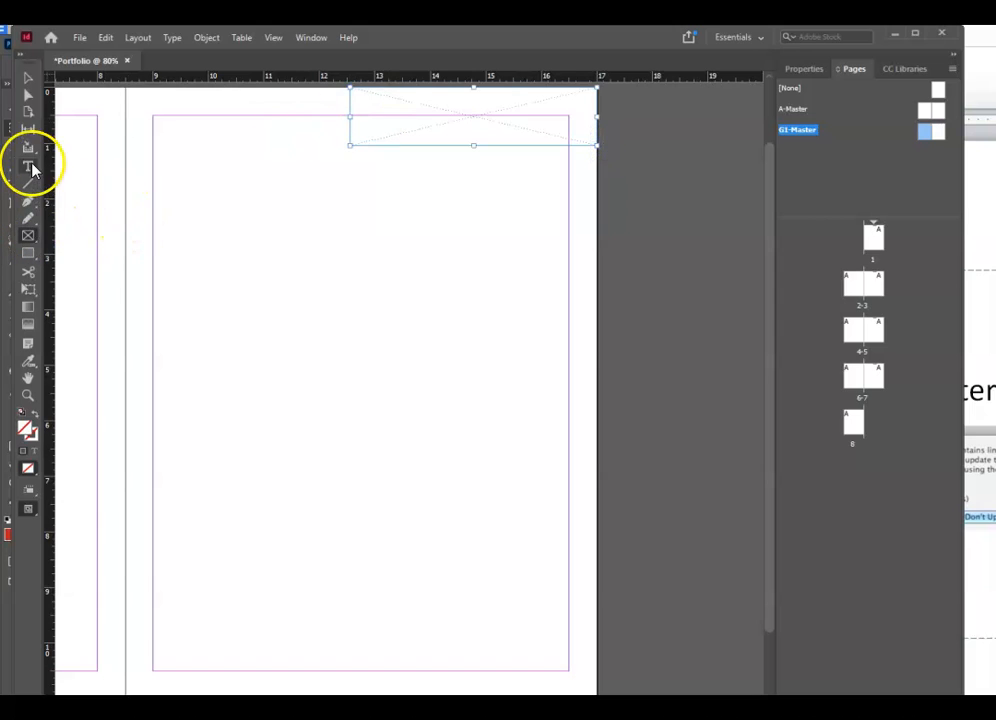
pyautogui.click(358, 107)
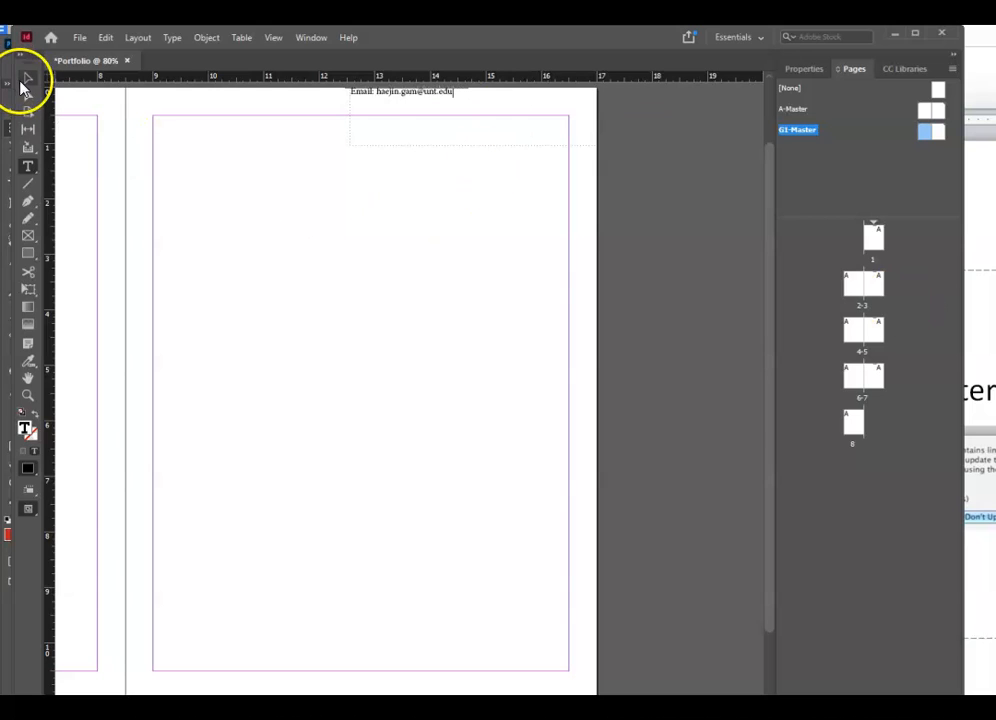
# - Set the email text to 18 pt after first trying 30 pt
pyautogui.moveTo(453, 92); pyautogui.dragTo(178, 97)
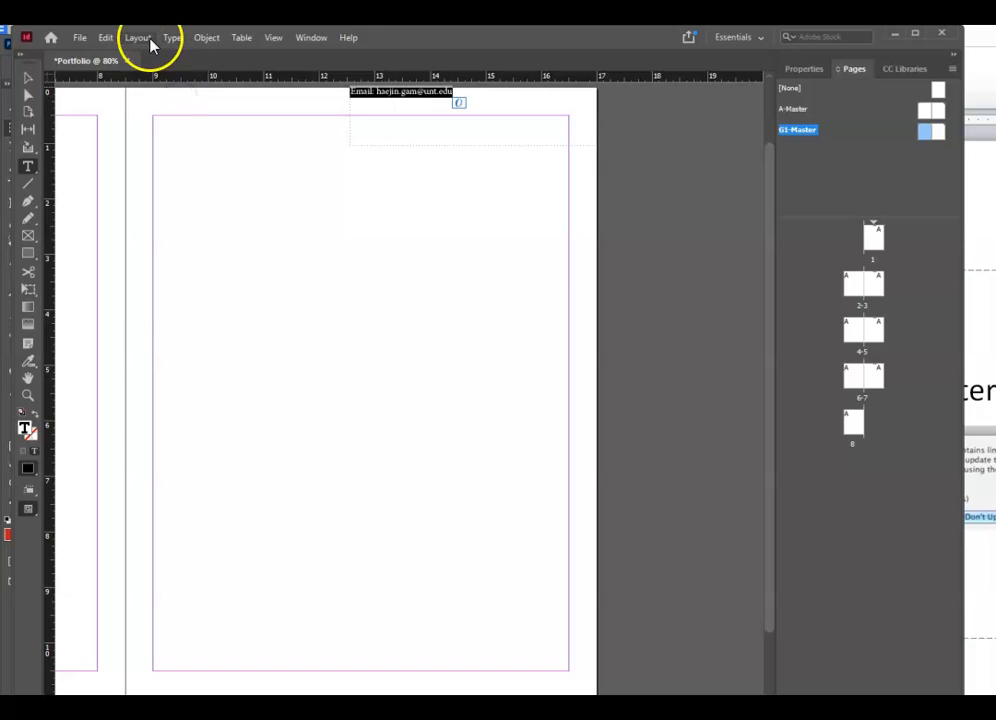
pyautogui.click(148, 40)
pyautogui.click(200, 65)
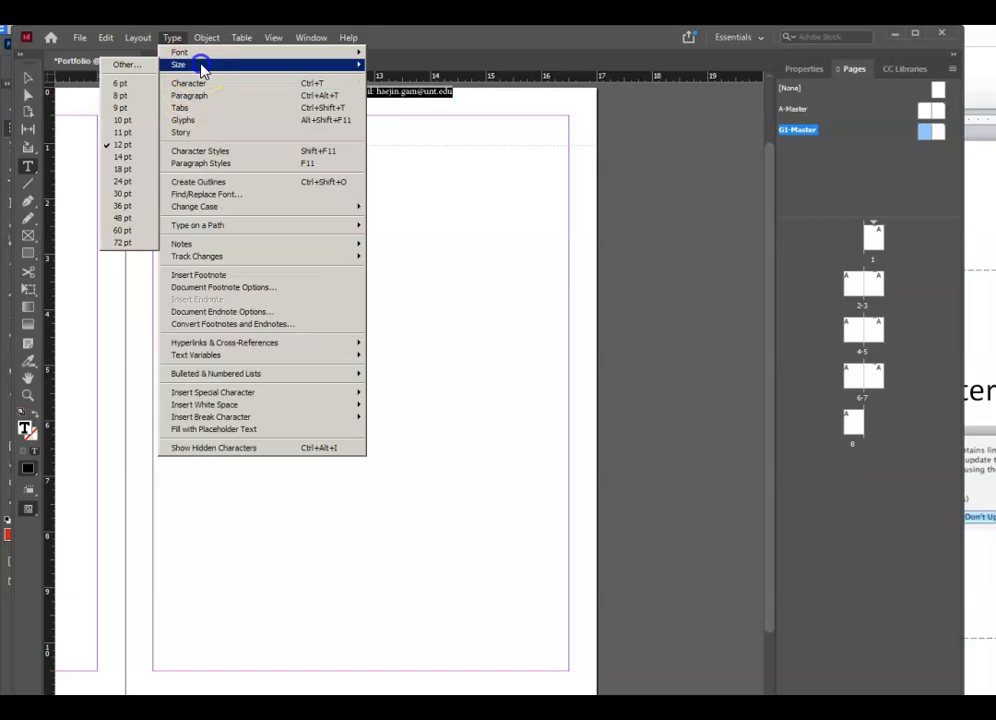
pyautogui.click(145, 192)
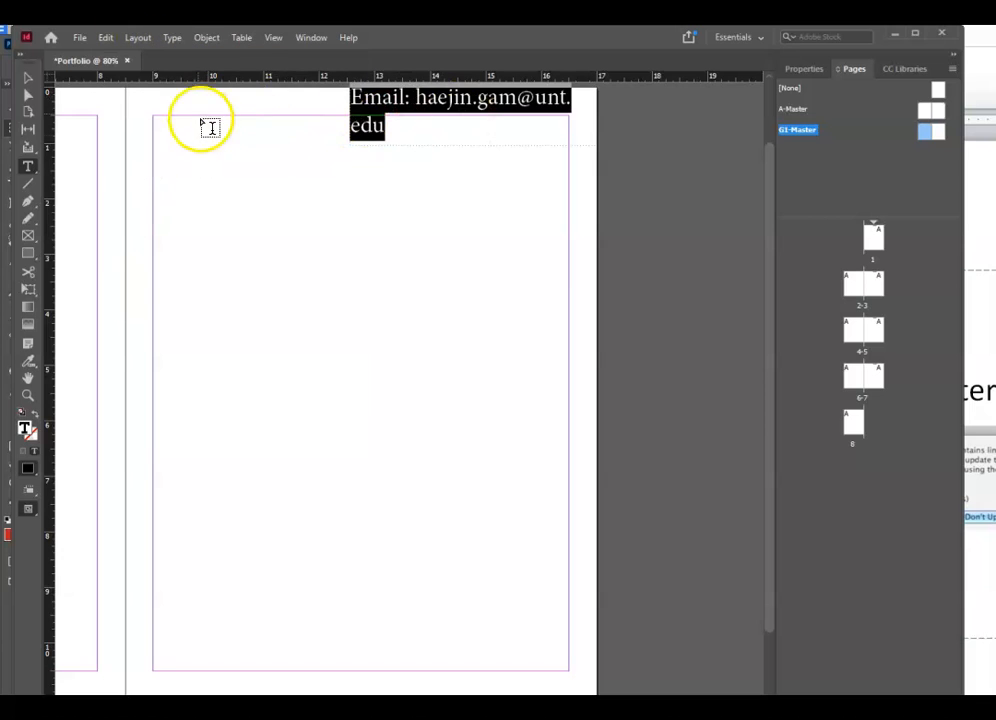
pyautogui.click(172, 38)
pyautogui.click(200, 65)
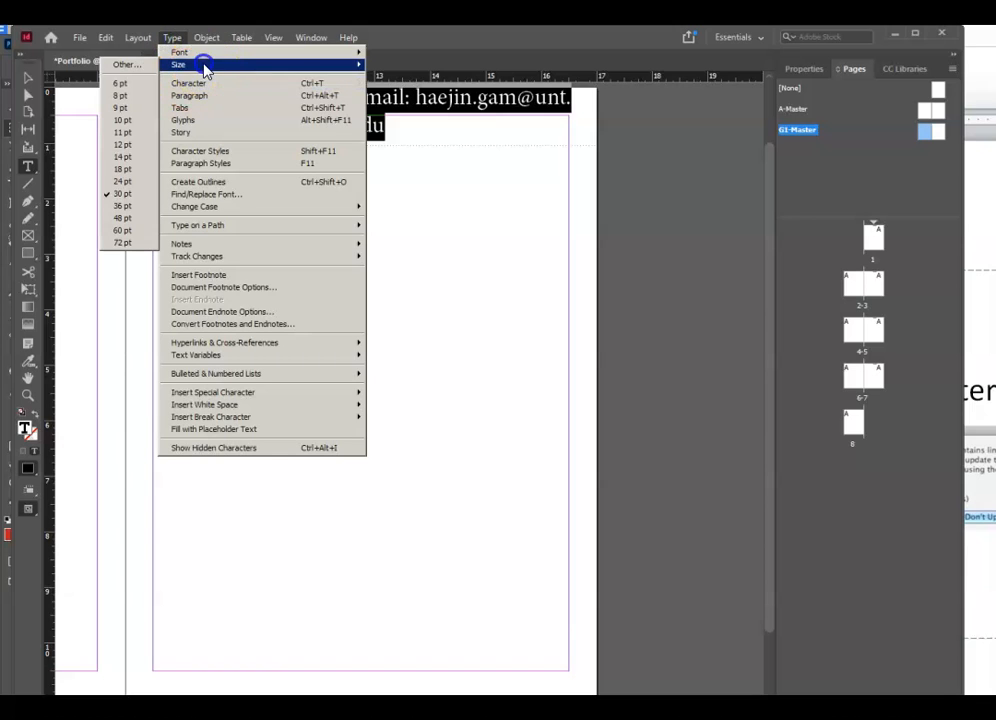
pyautogui.click(124, 169)
# - Apply a decorative typeface to the email text
pyautogui.click(174, 39)
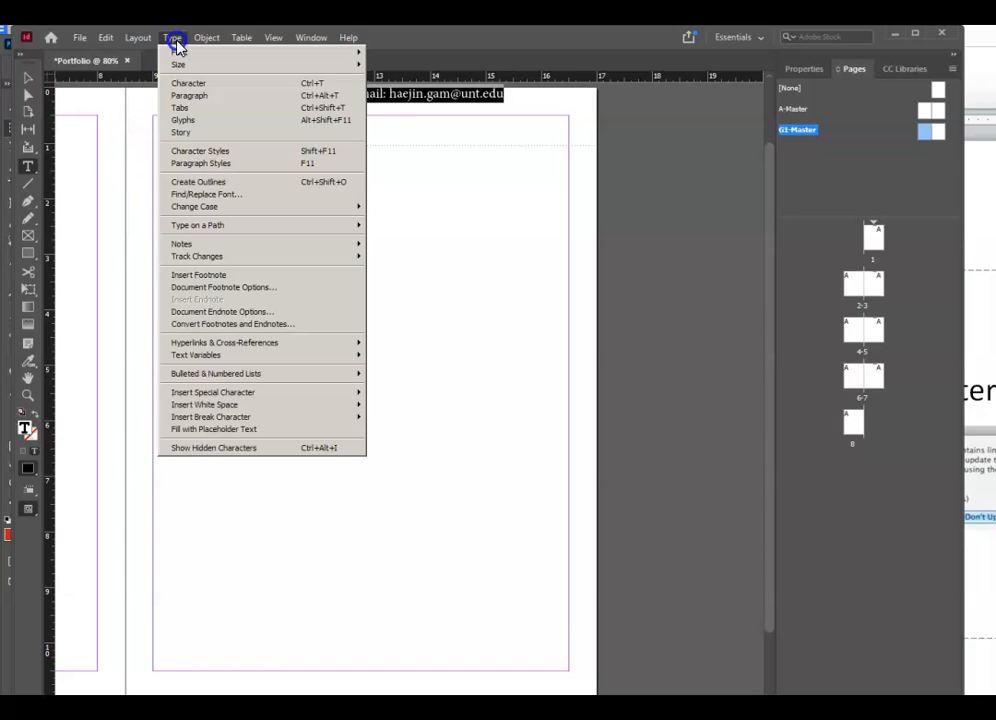
pyautogui.click(176, 40)
pyautogui.click(176, 40)
pyautogui.moveTo(262, 53)
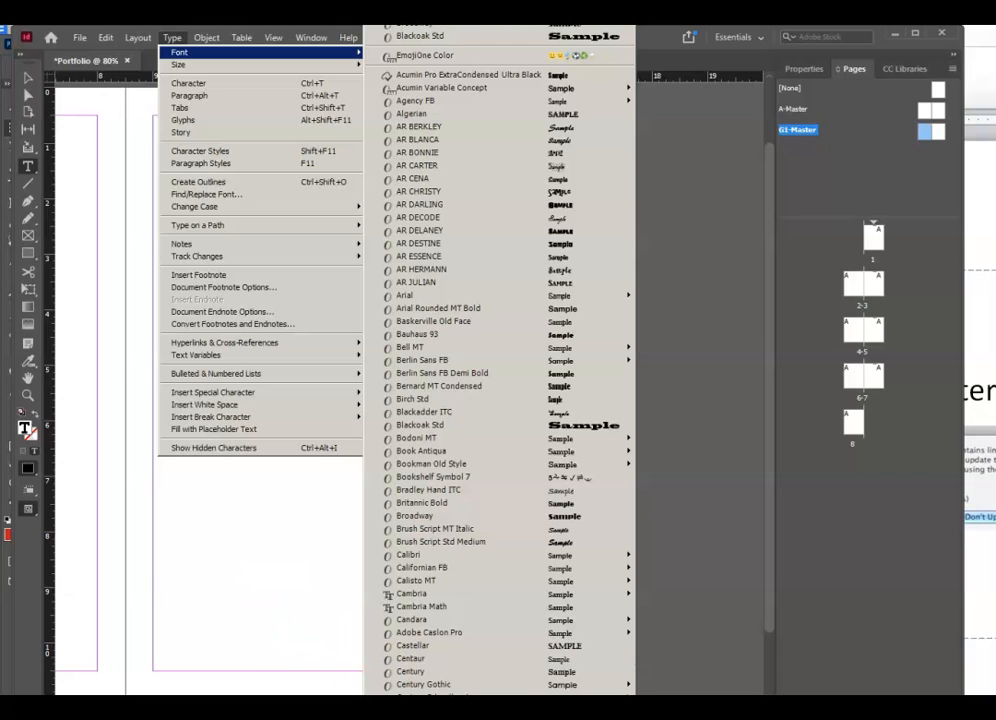
pyautogui.click(405, 692)
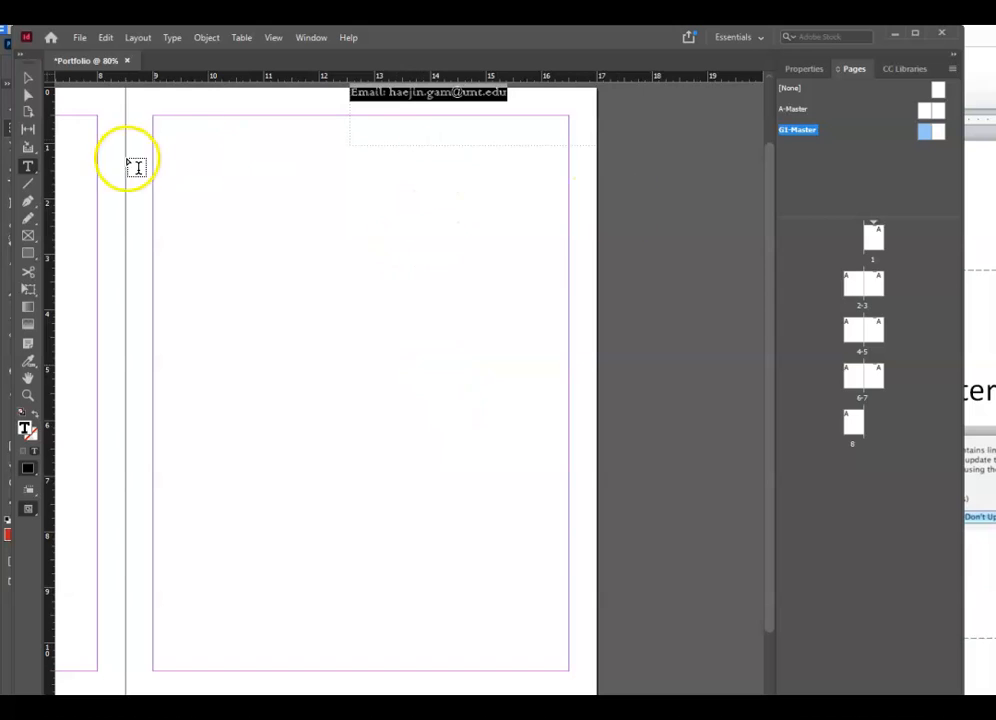
# - Narrow the email frame to its text and nudge it right toward the margin
pyautogui.click(30, 78)
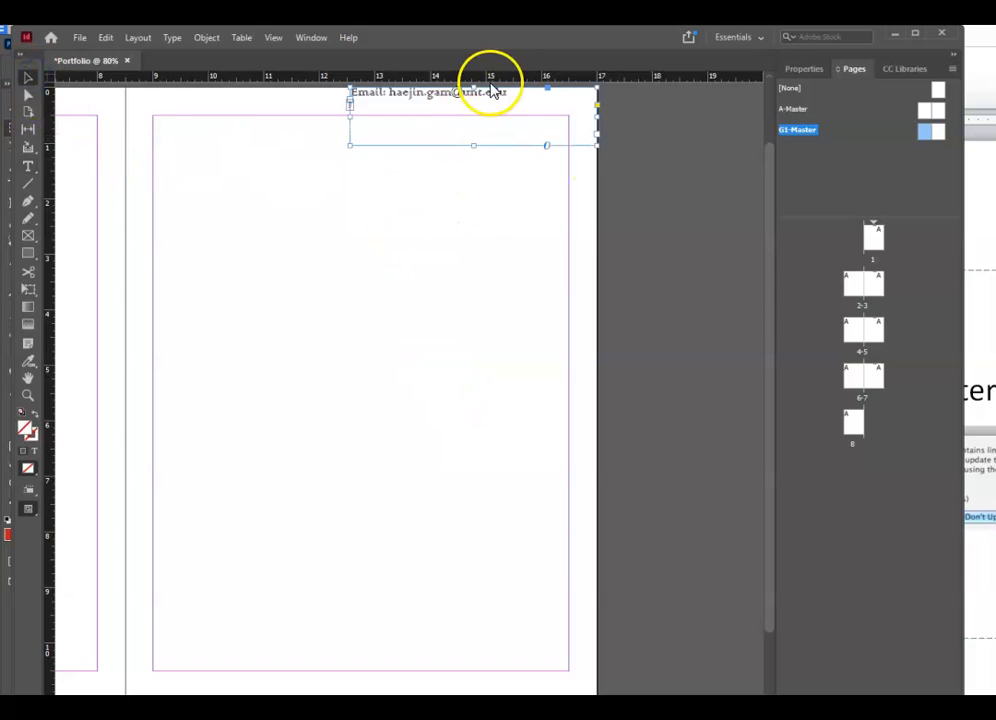
pyautogui.moveTo(483, 150); pyautogui.dragTo(491, 115)
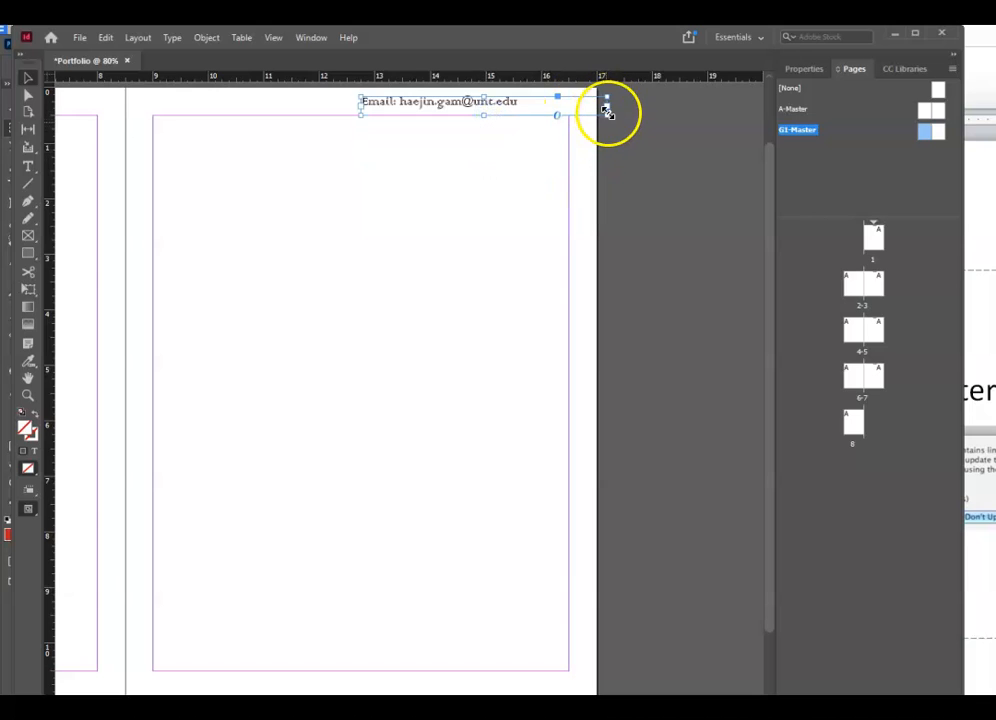
pyautogui.moveTo(606, 113); pyautogui.dragTo(548, 113)
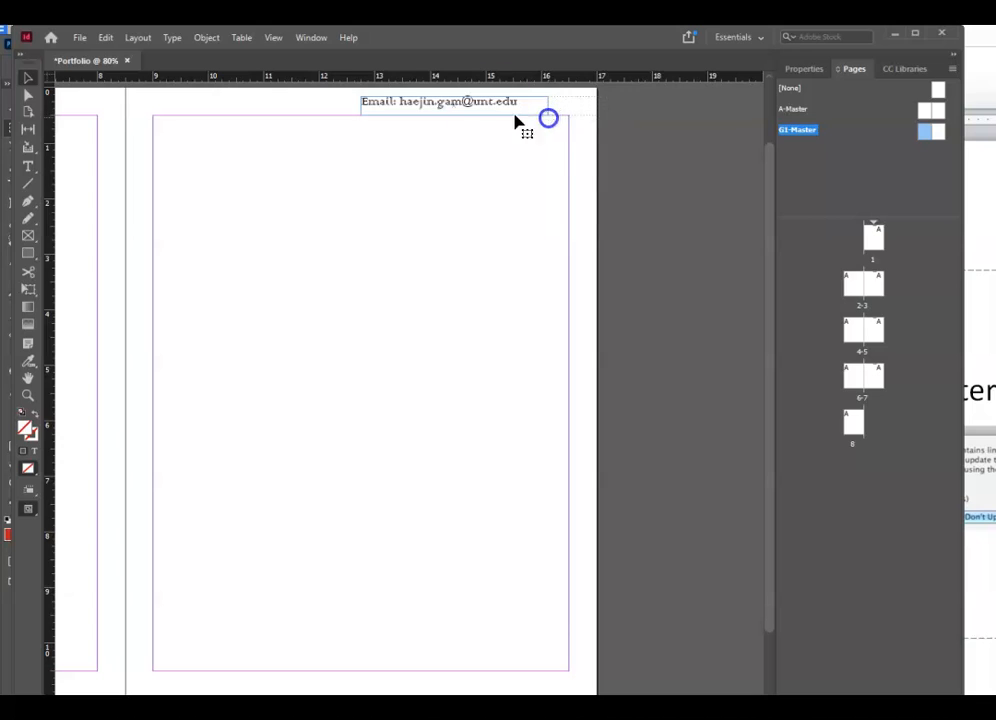
pyautogui.click(464, 102)
pyautogui.press('Right')
pyautogui.press('Right')
pyautogui.press('Right')
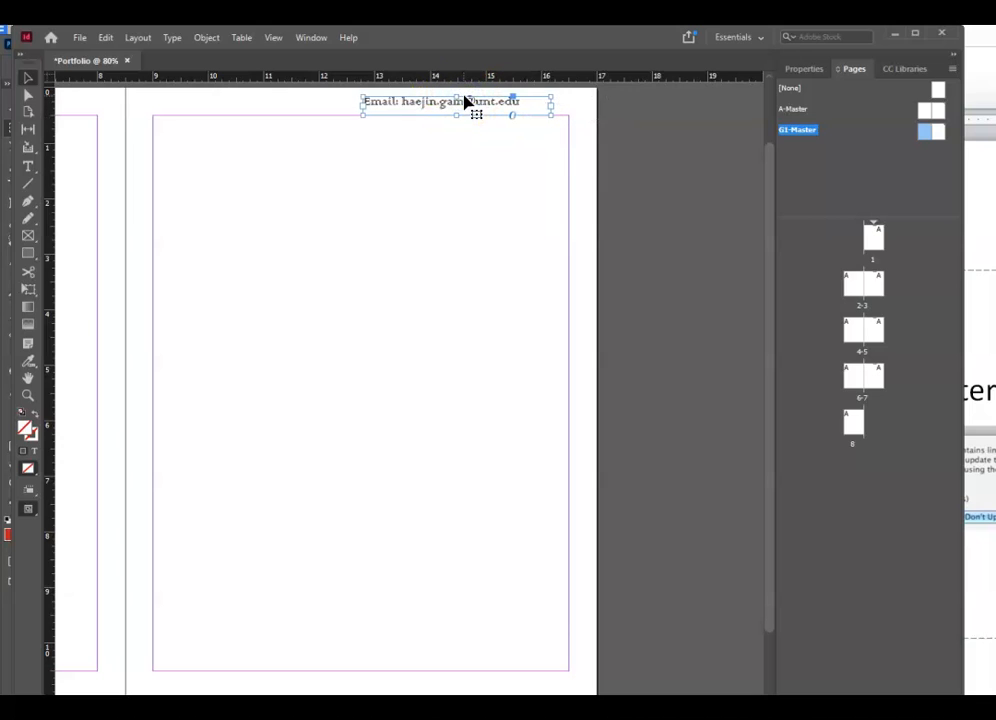
pyautogui.press('Right')
pyautogui.press('Right')
pyautogui.press('Right')
pyautogui.press('Right')
pyautogui.press('Right')
pyautogui.press('Right')
pyautogui.press('Right')
pyautogui.press('Right')
pyautogui.press('Right')
pyautogui.press('Right')
pyautogui.press('Right')
pyautogui.press('Right')
pyautogui.press('Right')
pyautogui.press('Right')
pyautogui.press('Right')
pyautogui.press('Right')
pyautogui.press('Right')
pyautogui.press('Right')
pyautogui.press('Right')
pyautogui.press('Right')
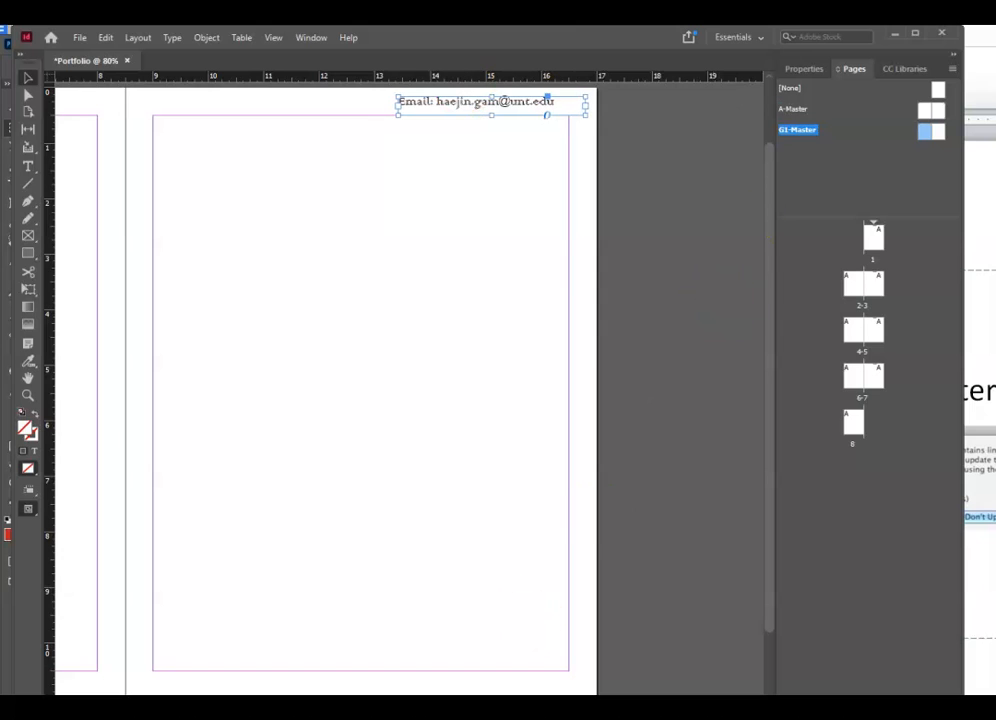
pyautogui.hscroll(-10, 400, 380)
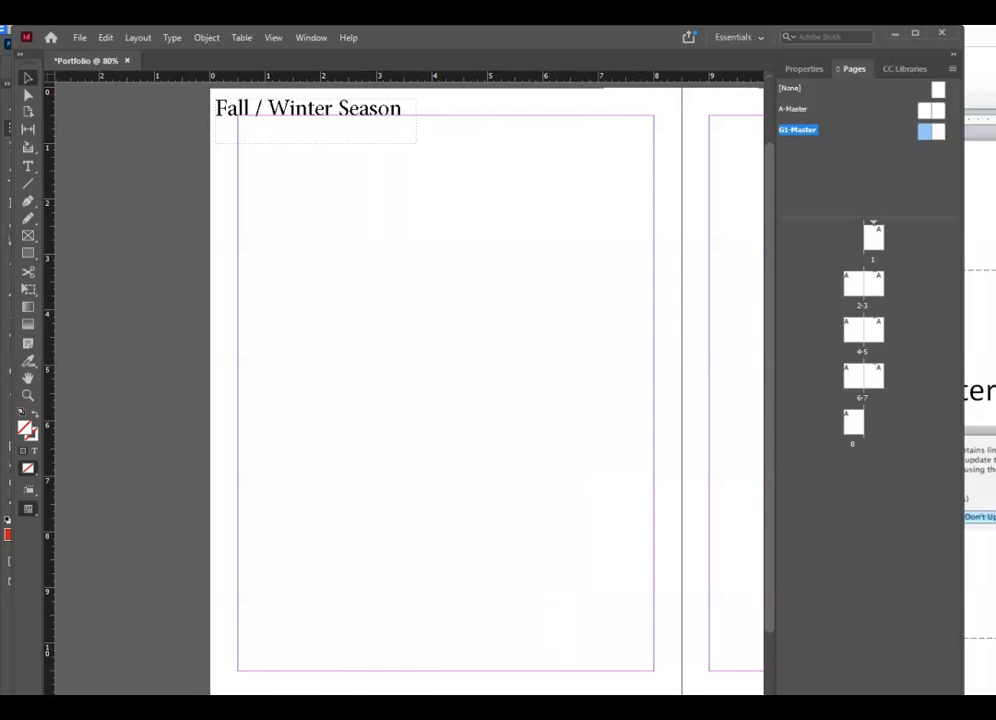
# - Insert 3 pages after page 8 based on G1-Master
pyautogui.hscroll(7, 400, 380)
pyautogui.hscroll(-3, 400, 380)
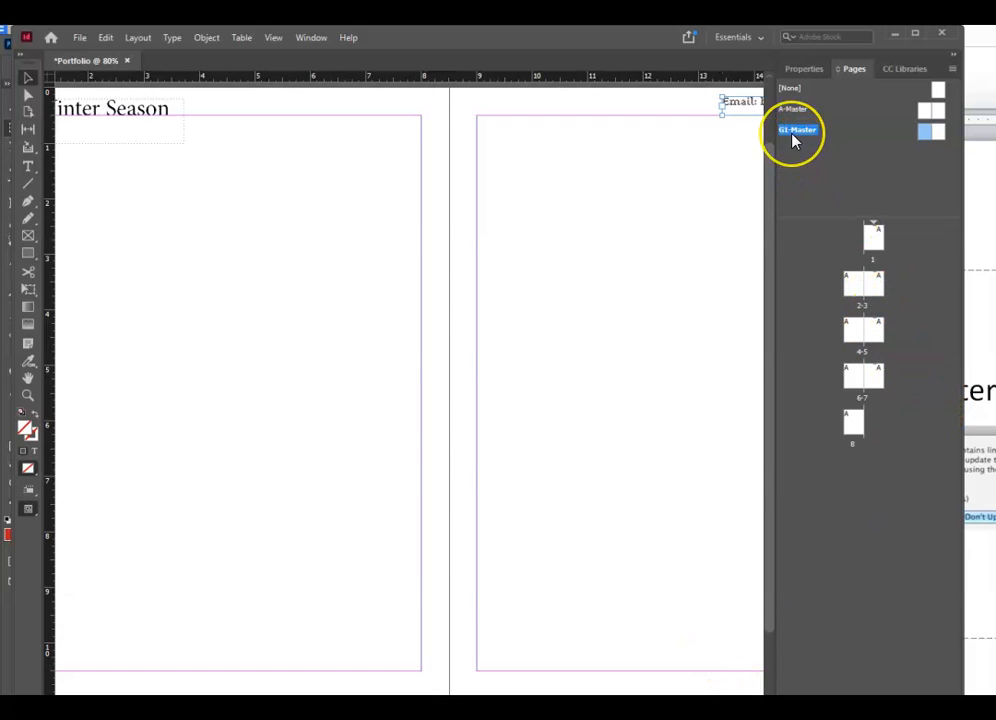
pyautogui.click(952, 70)
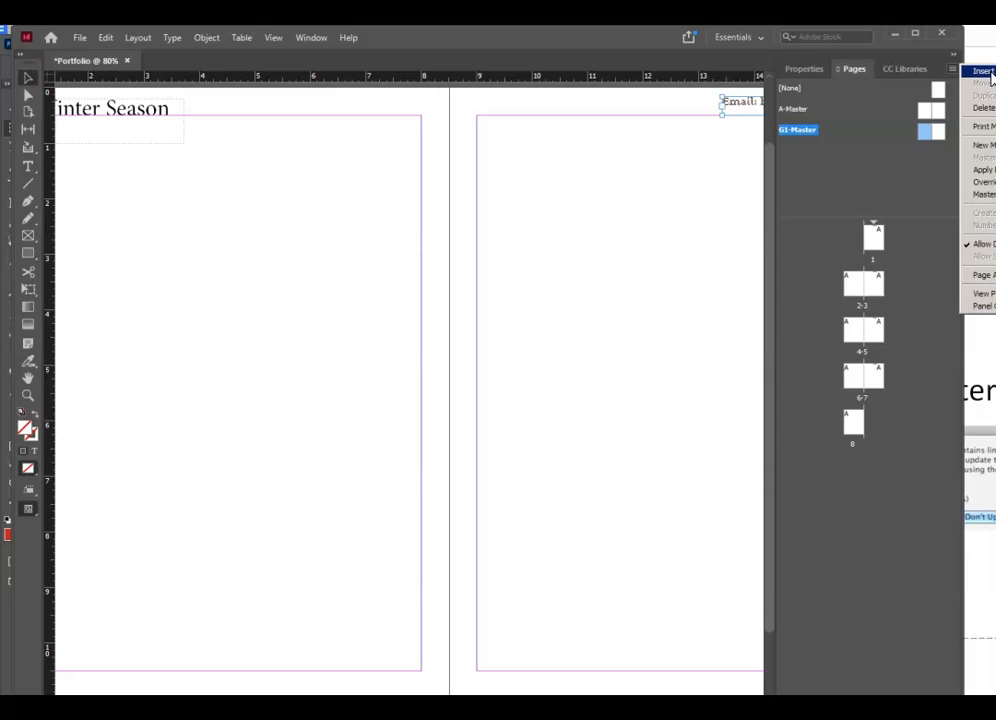
pyautogui.click(865, 44)
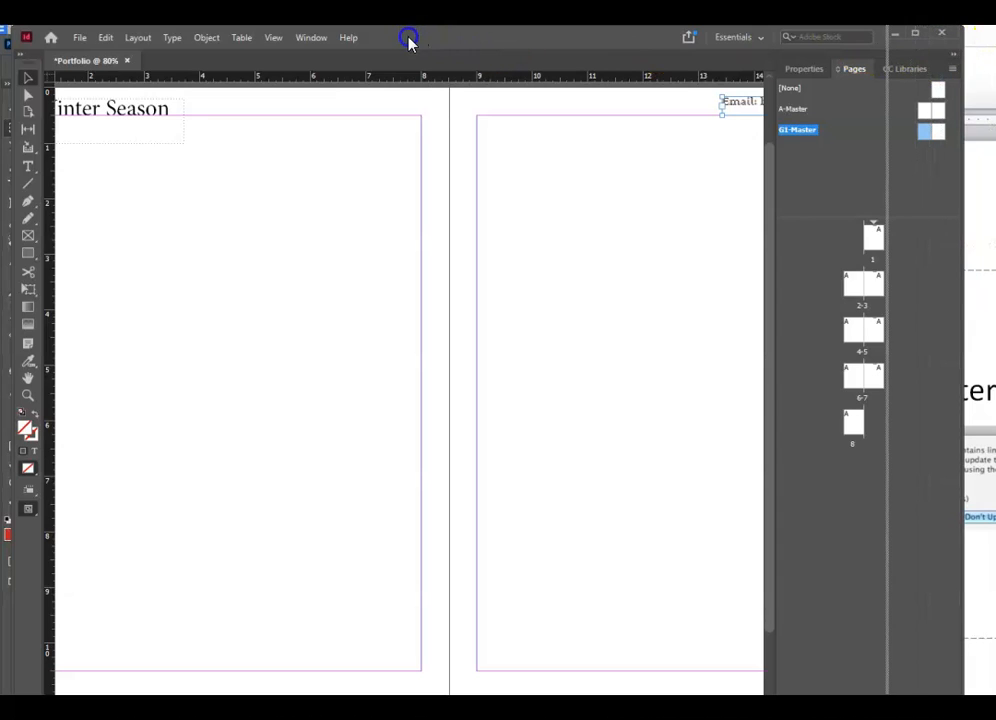
pyautogui.moveTo(410, 42); pyautogui.dragTo(335, 38)
pyautogui.click(877, 66)
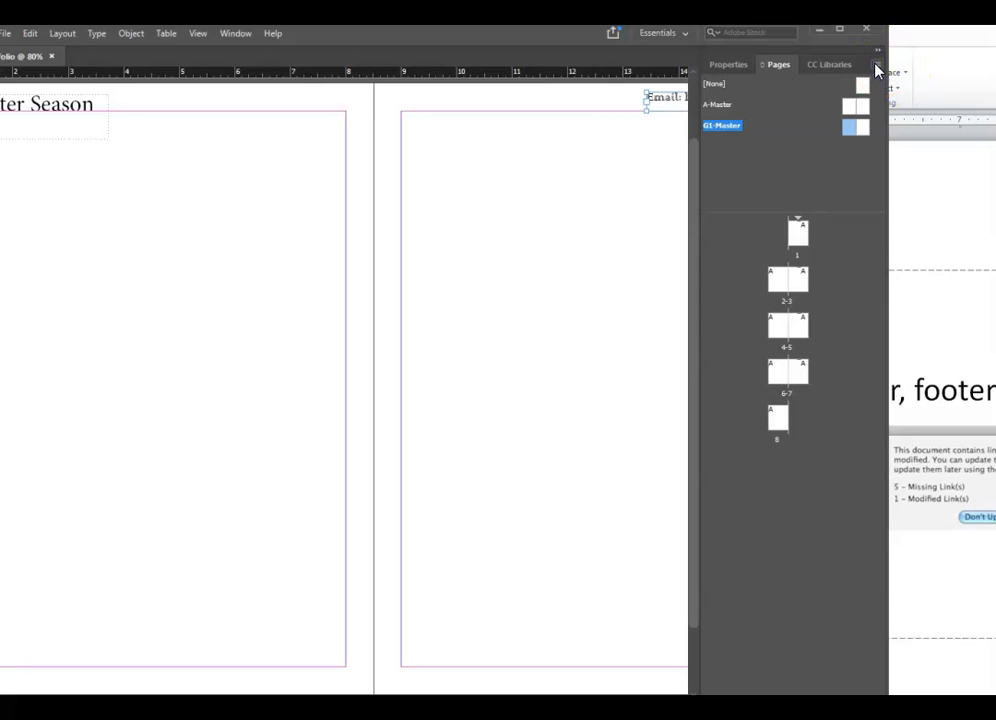
pyautogui.click(930, 71)
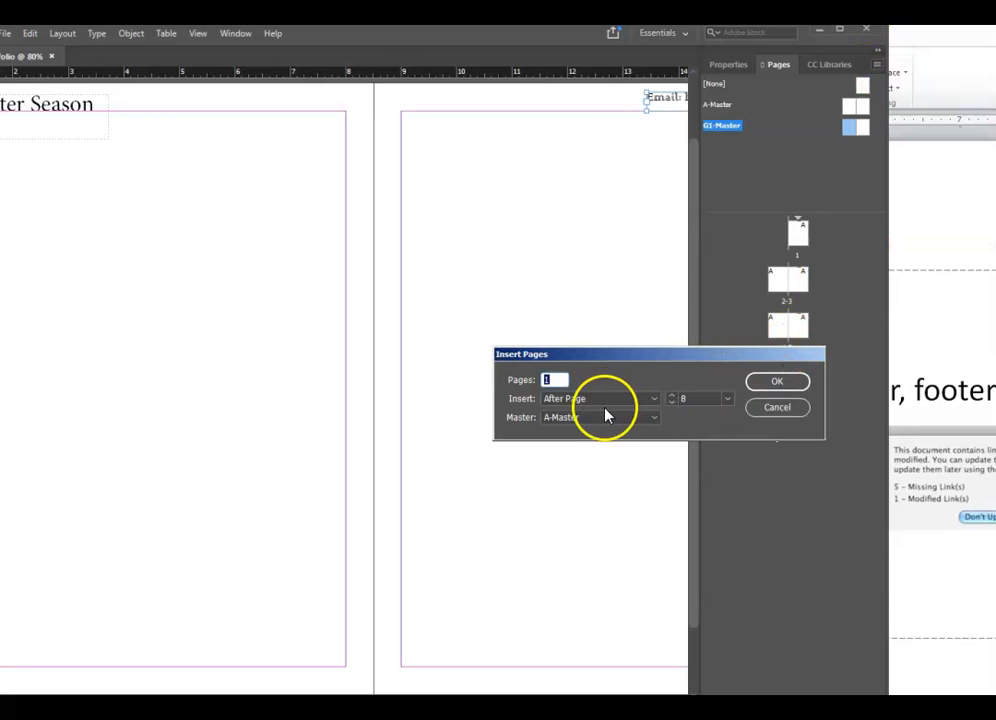
pyautogui.moveTo(556, 380); pyautogui.dragTo(495, 380)
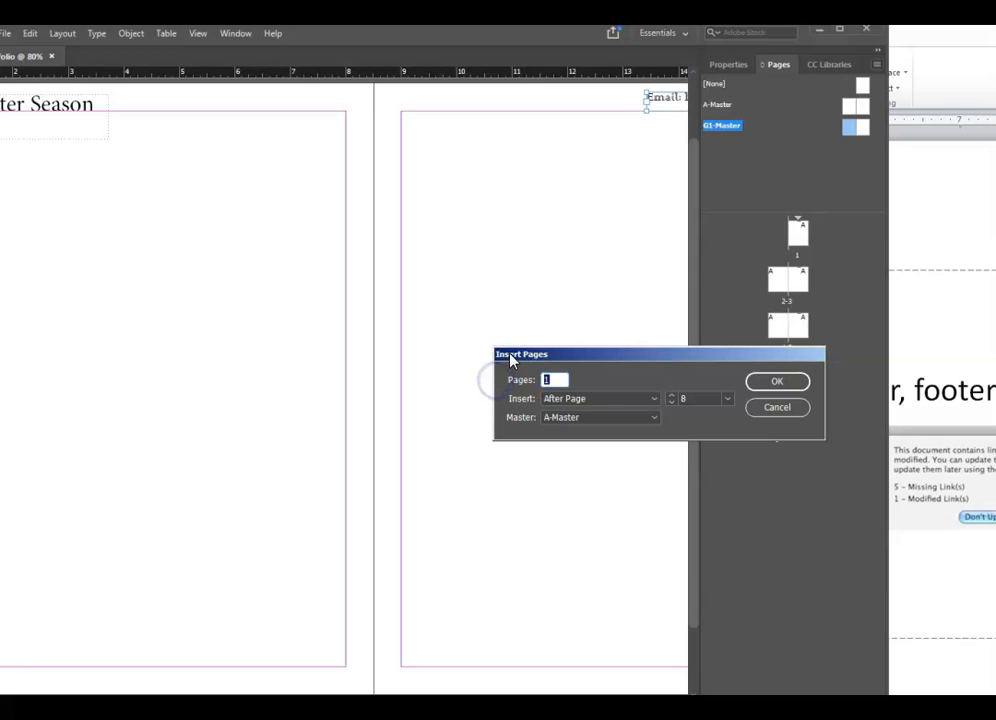
pyautogui.click(637, 419)
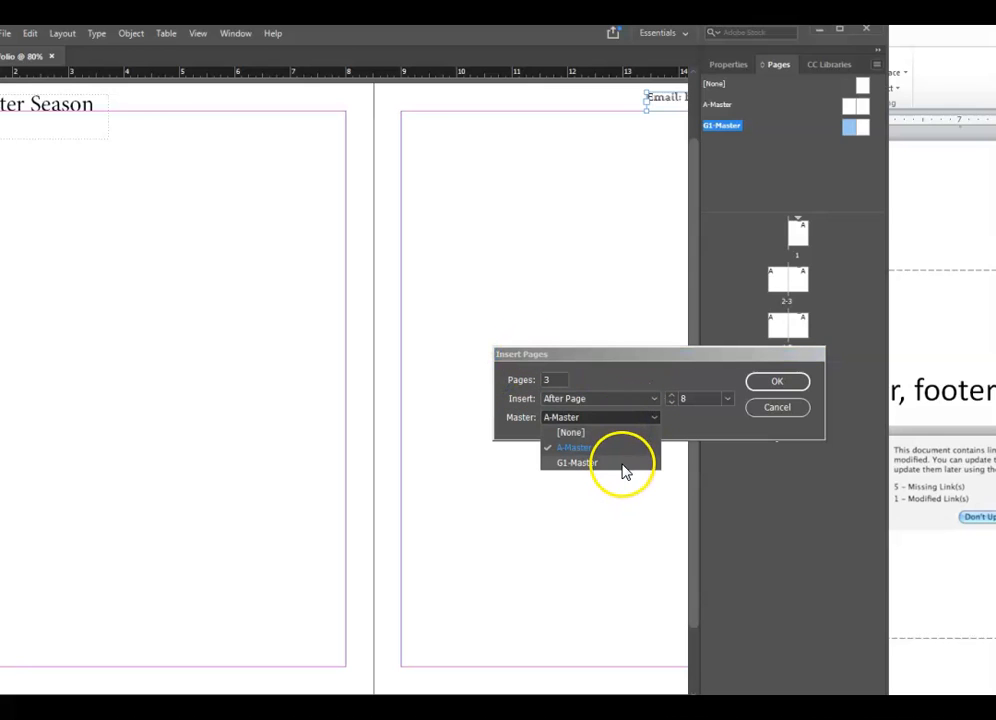
pyautogui.click(623, 465)
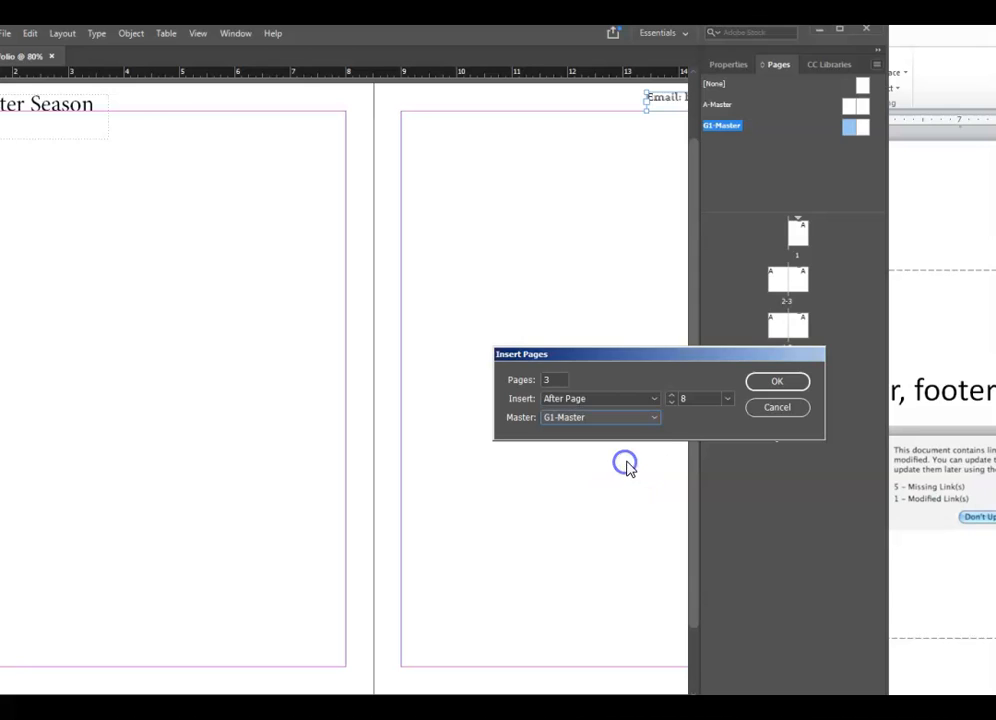
pyautogui.click(778, 386)
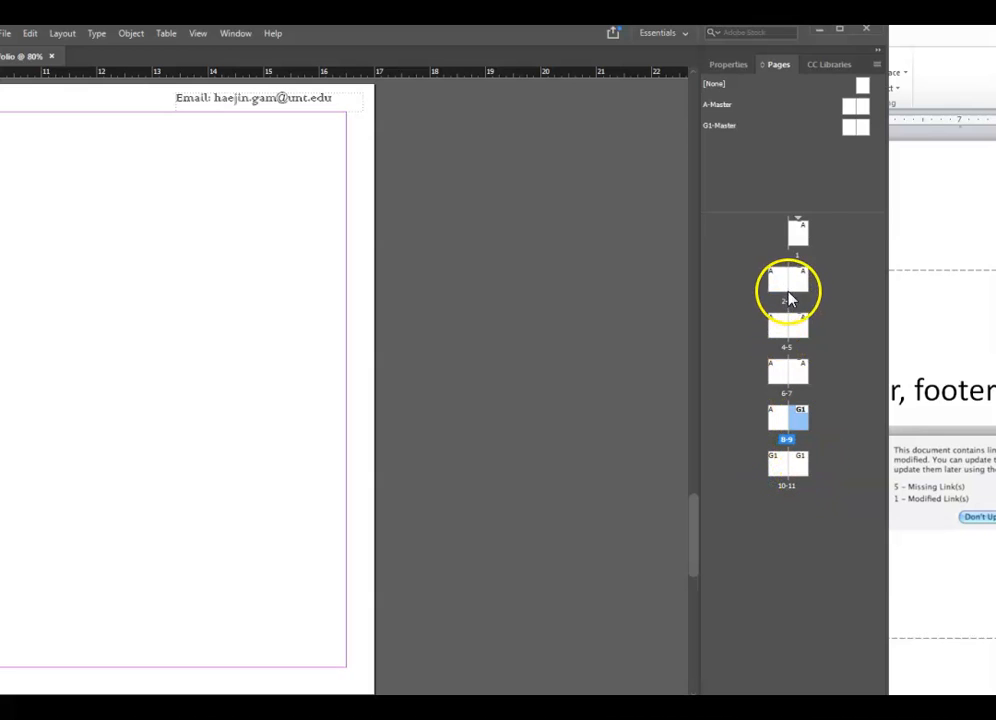
# - Check pages 1 and 2-3, then click through new pages 9-11
pyautogui.doubleClick(802, 232)
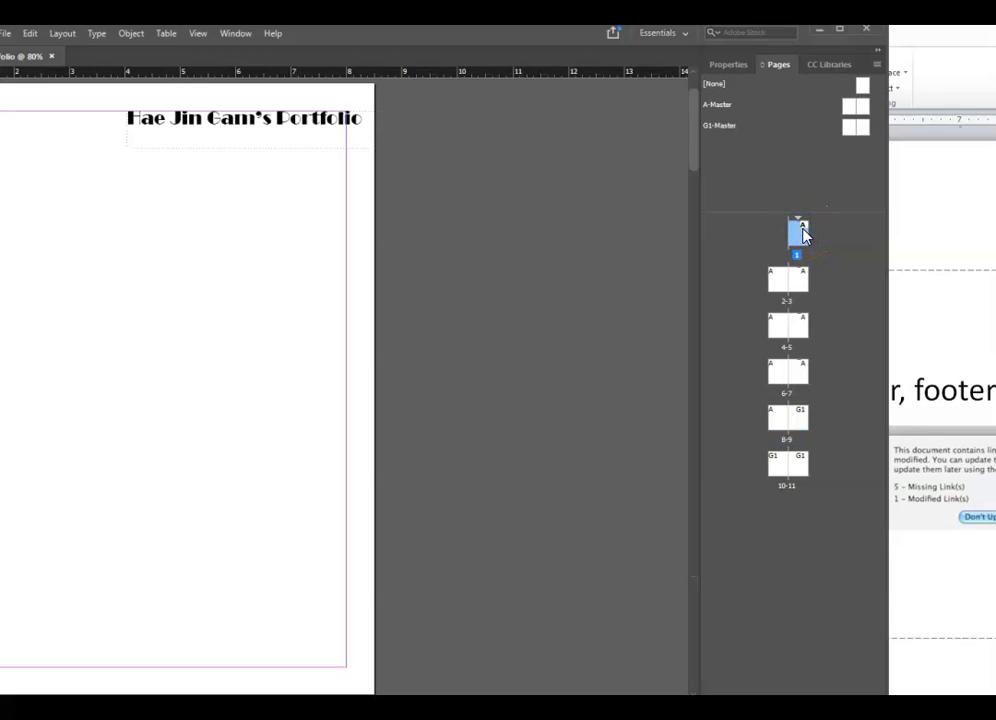
pyautogui.doubleClick(788, 280)
pyautogui.click(782, 373)
pyautogui.click(804, 415)
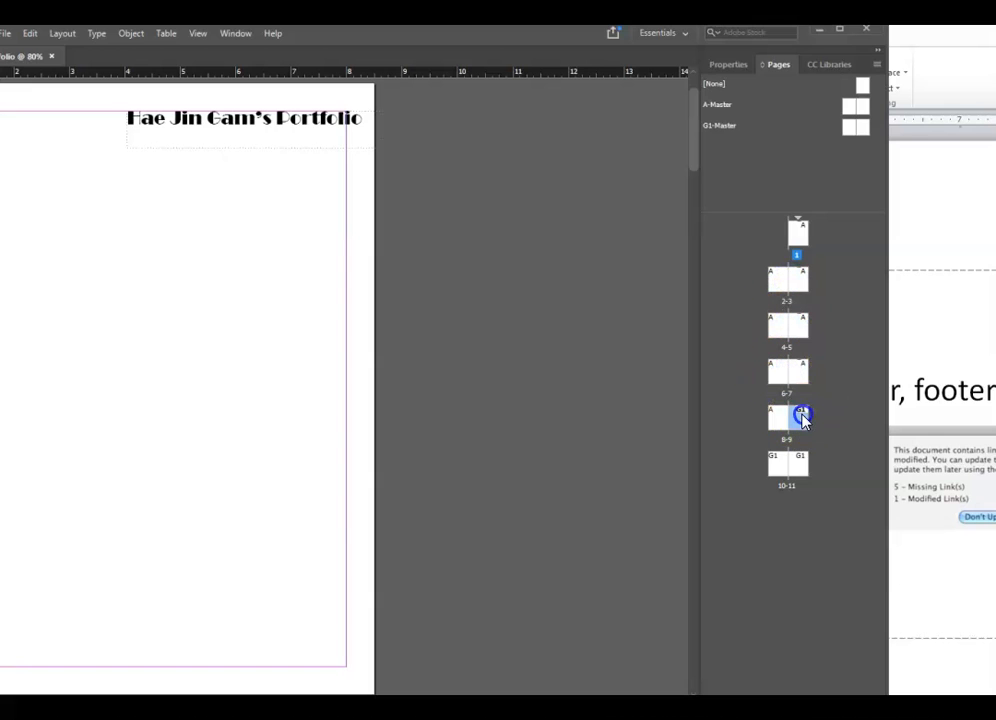
pyautogui.click(783, 468)
pyautogui.click(803, 468)
pyautogui.click(782, 470)
pyautogui.click(797, 470)
pyautogui.click(786, 471)
pyautogui.click(810, 464)
pyautogui.click(803, 465)
pyautogui.click(809, 421)
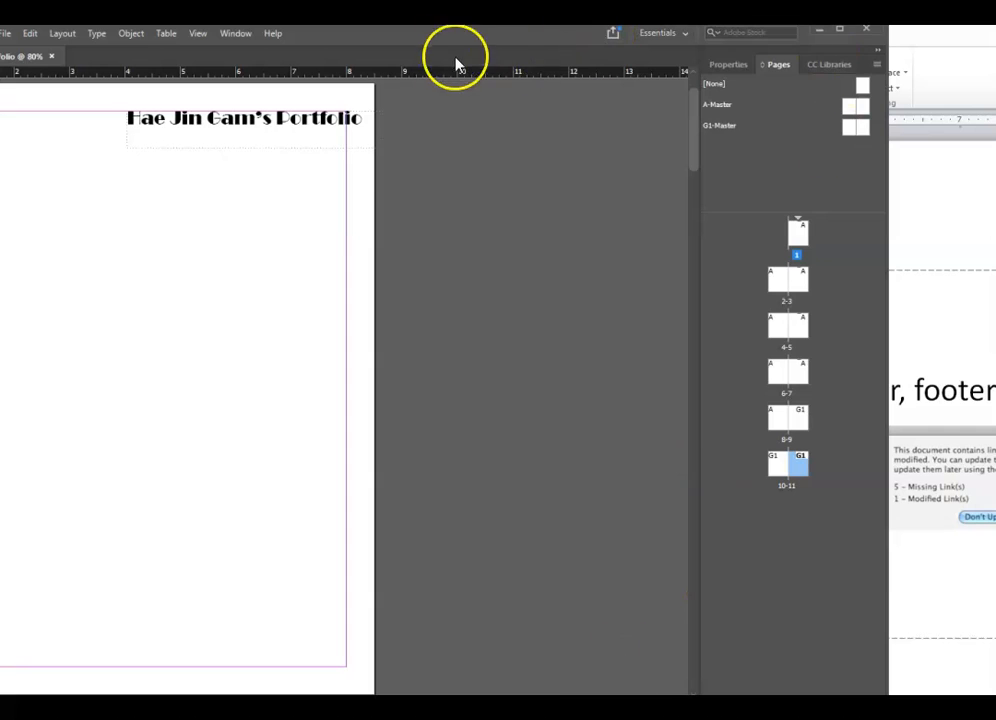
# - Move the window back right and return to the Spring /Summer Season spread, pages 2-3
pyautogui.moveTo(515, 33); pyautogui.dragTo(498, 51)
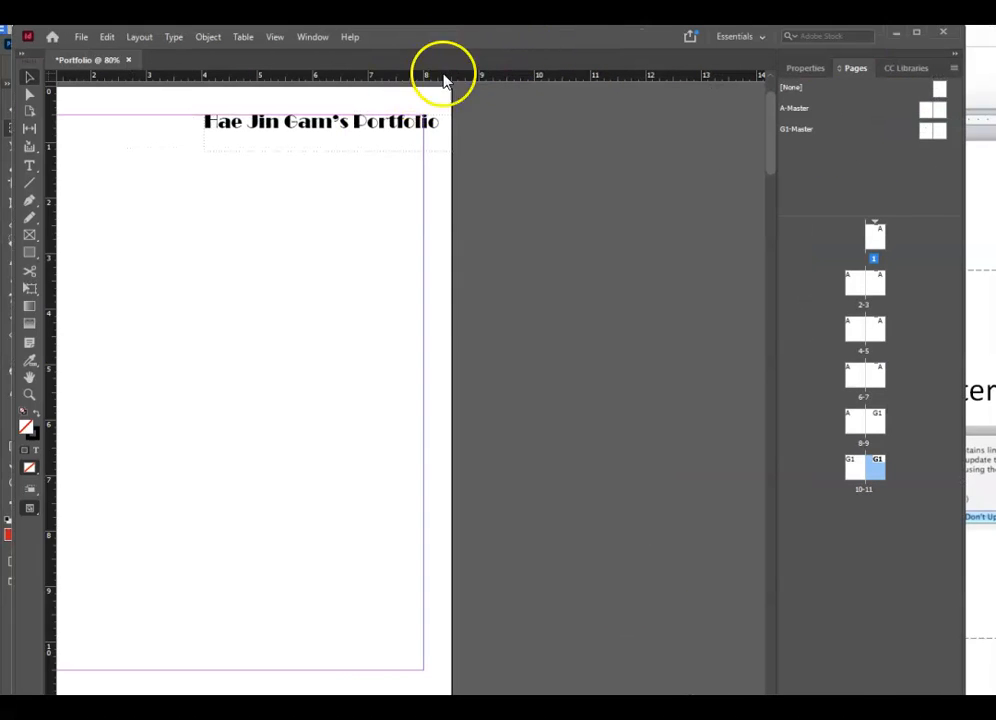
pyautogui.hscroll(-10, 412, 390)
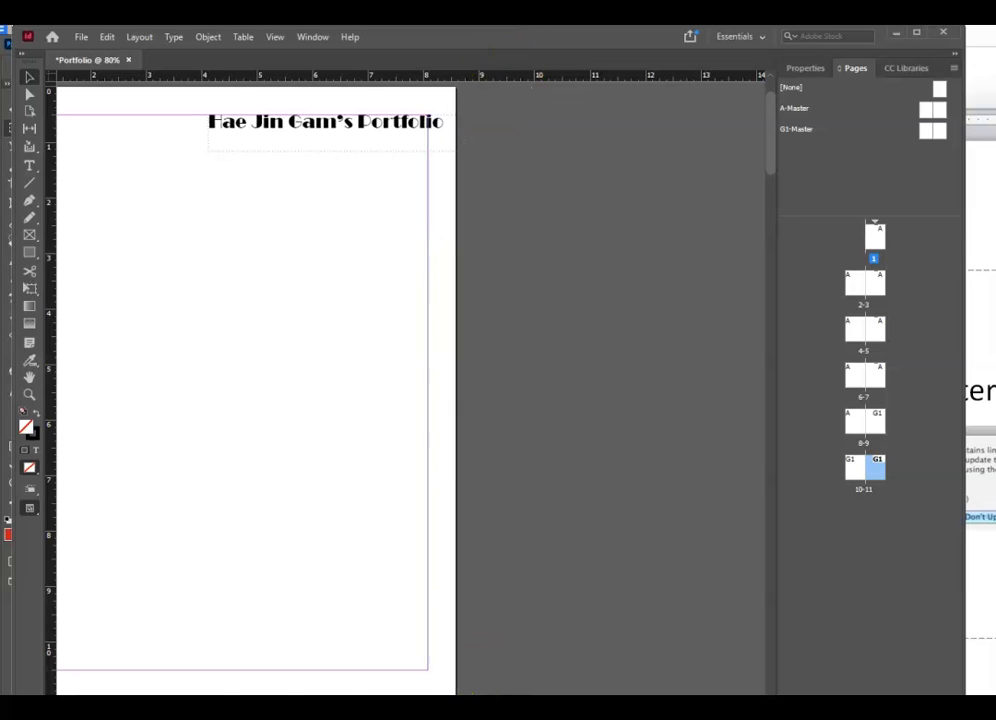
pyautogui.hscroll(6, 412, 390)
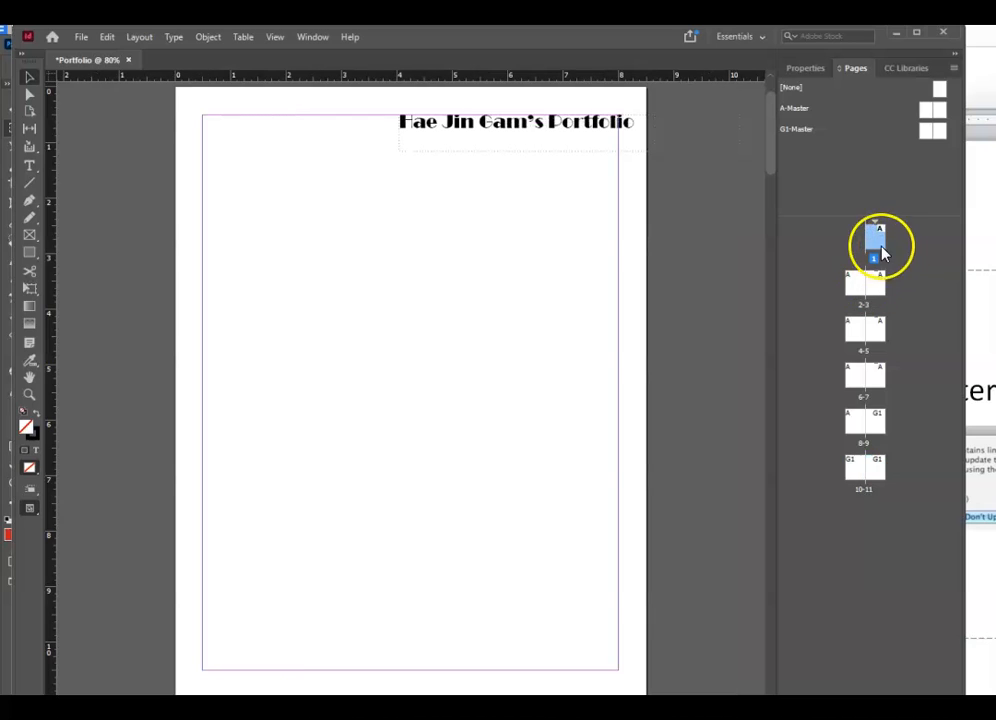
pyautogui.doubleClick(856, 287)
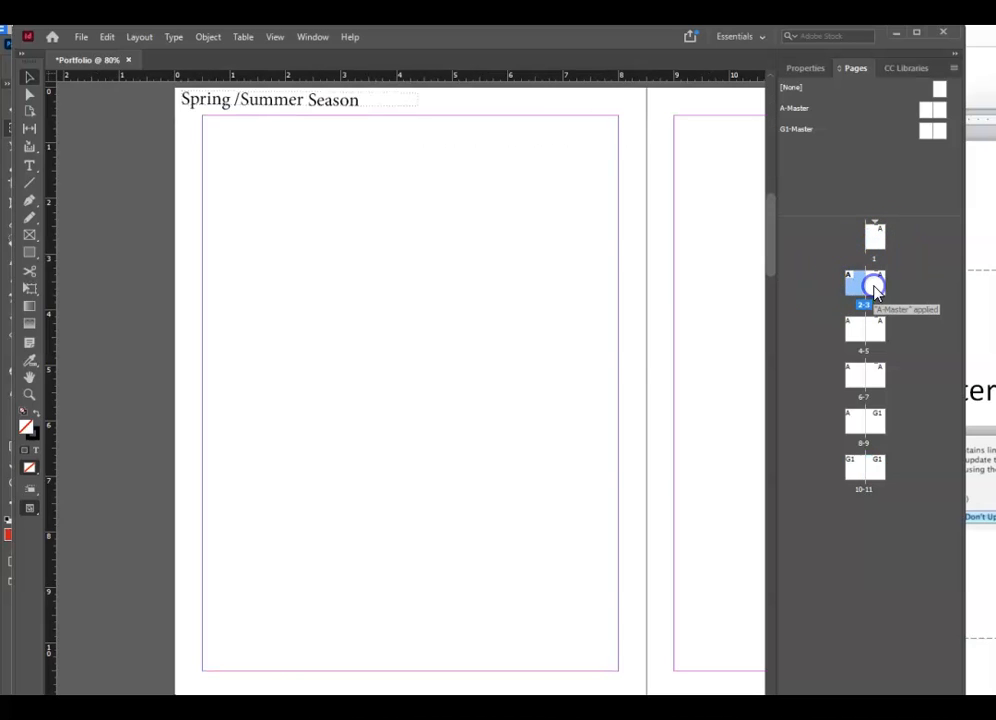
pyautogui.doubleClick(877, 293)
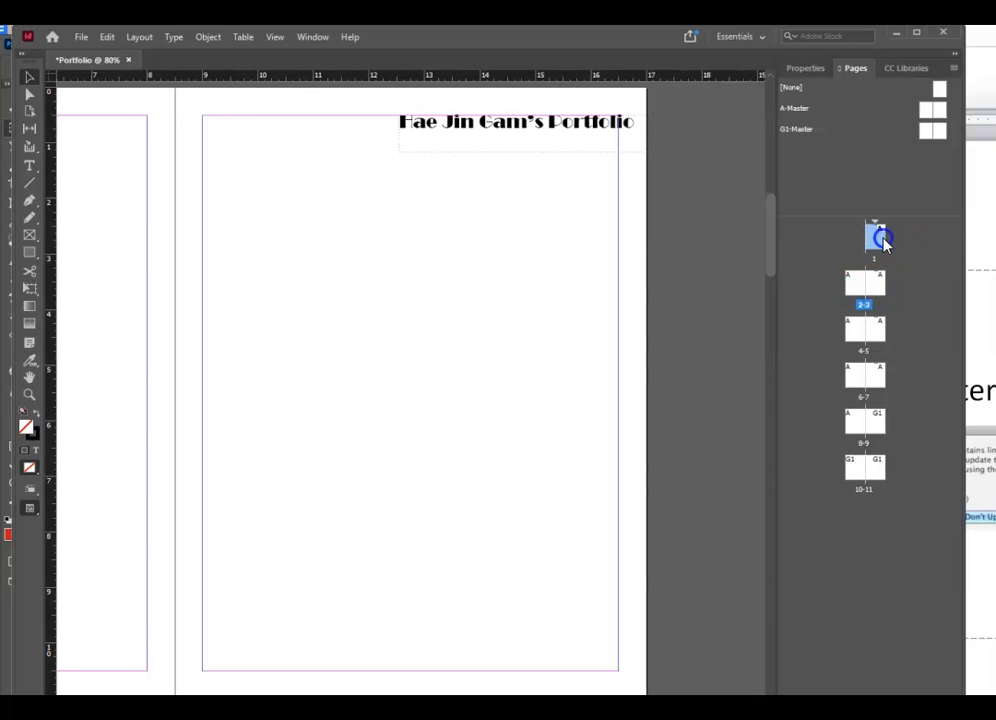
pyautogui.doubleClick(883, 240)
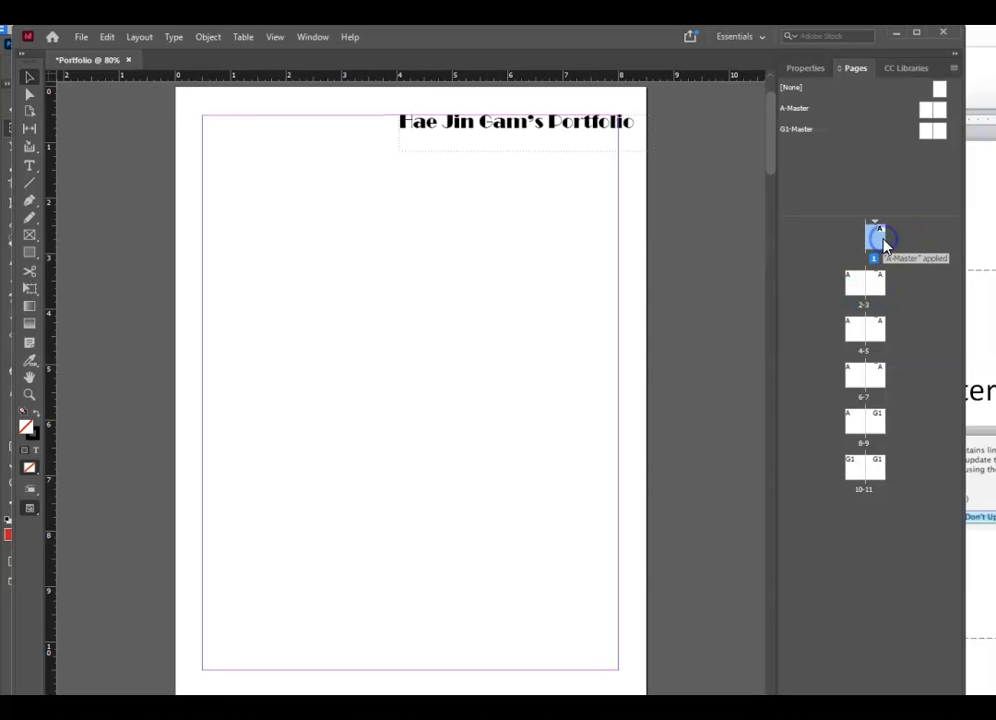
pyautogui.doubleClick(857, 290)
pyautogui.click(849, 283)
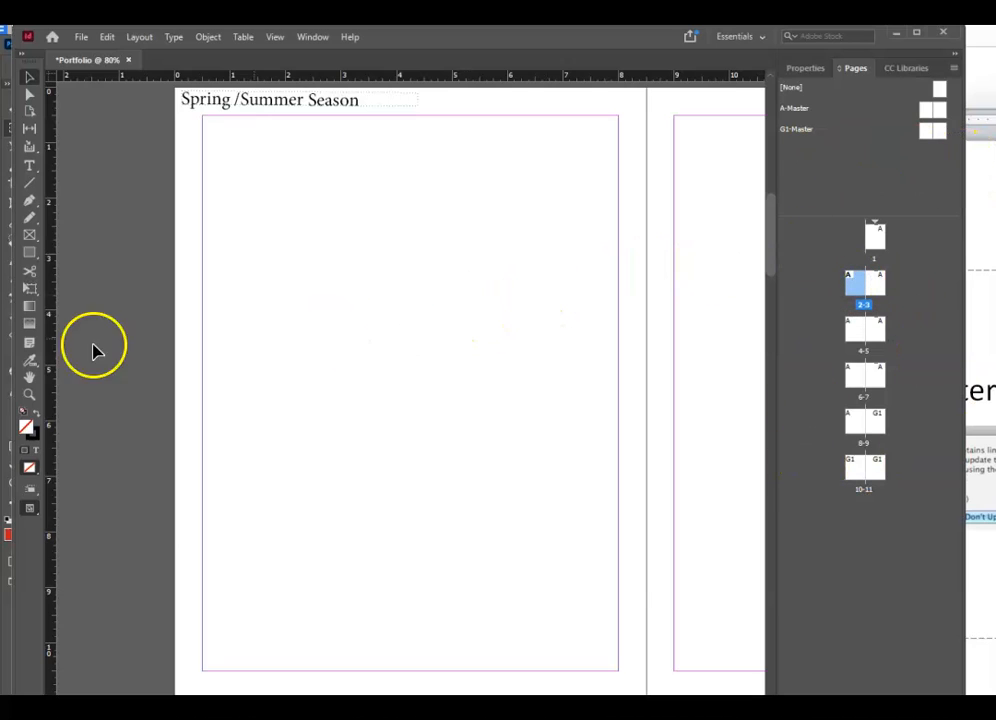
# - Bring the InDesign Tutorial Examples folder window on screen and move it up and left
pyautogui.moveTo(0, 190); pyautogui.dragTo(995, 149)
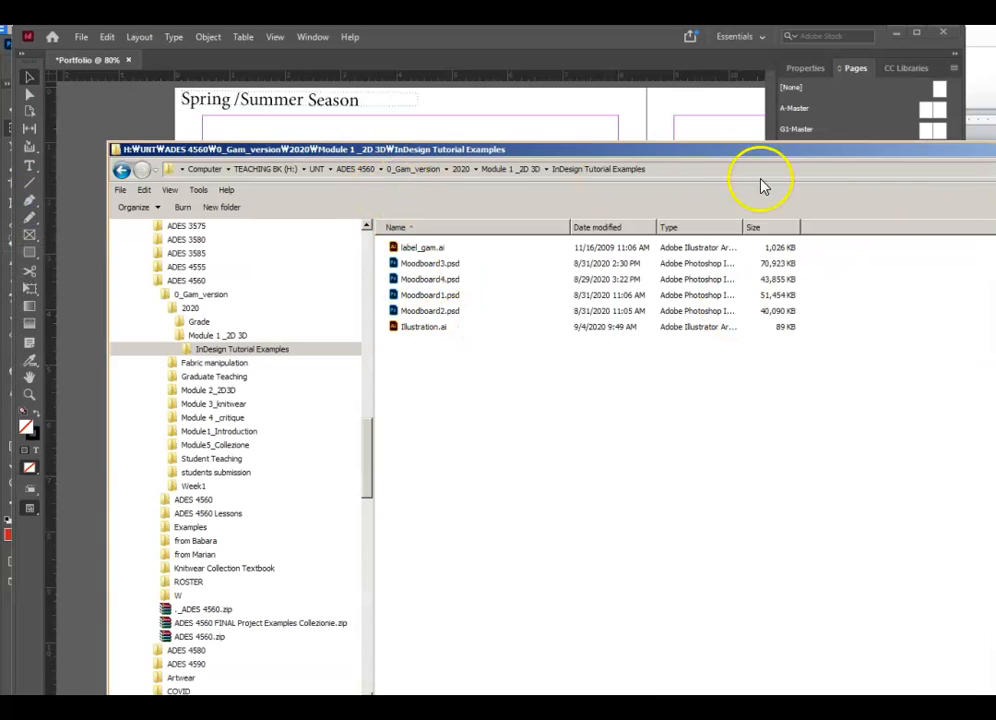
pyautogui.moveTo(465, 158); pyautogui.dragTo(441, 120)
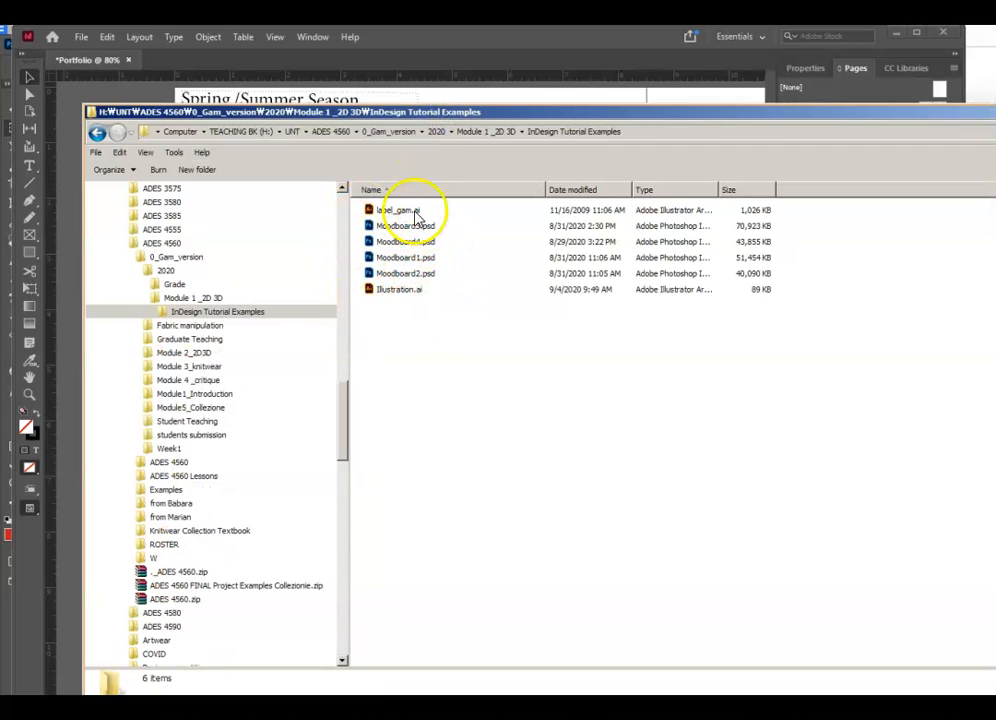
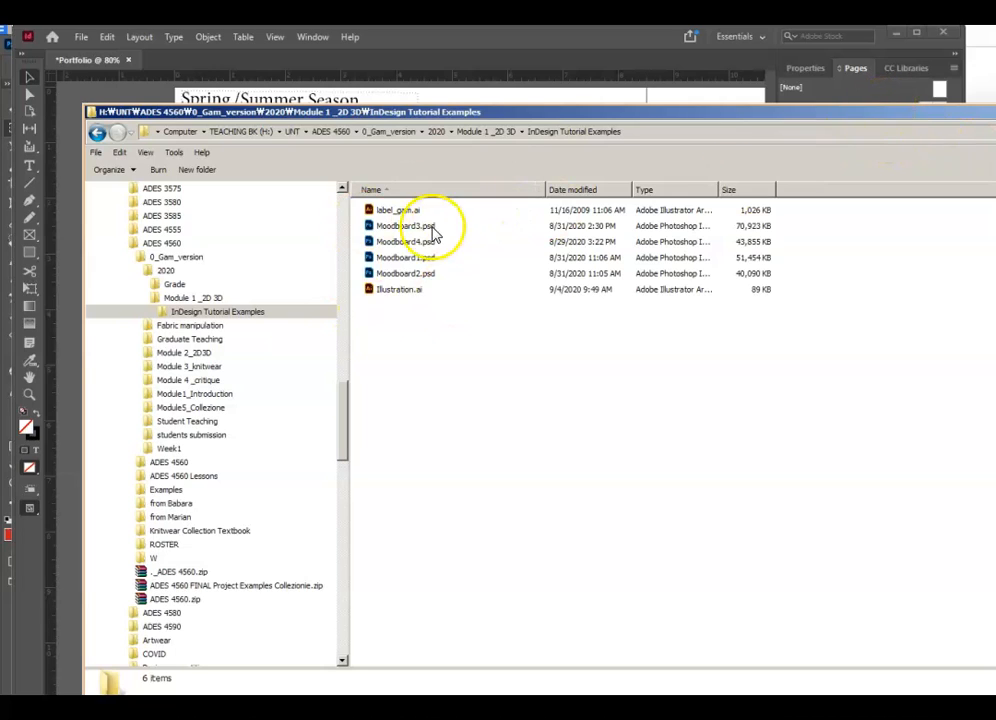
# - Move the InDesign Tutorial Examples window down slightly and minimize it to reveal the Portfolio spread
pyautogui.moveTo(783, 106); pyautogui.dragTo(318, 132)
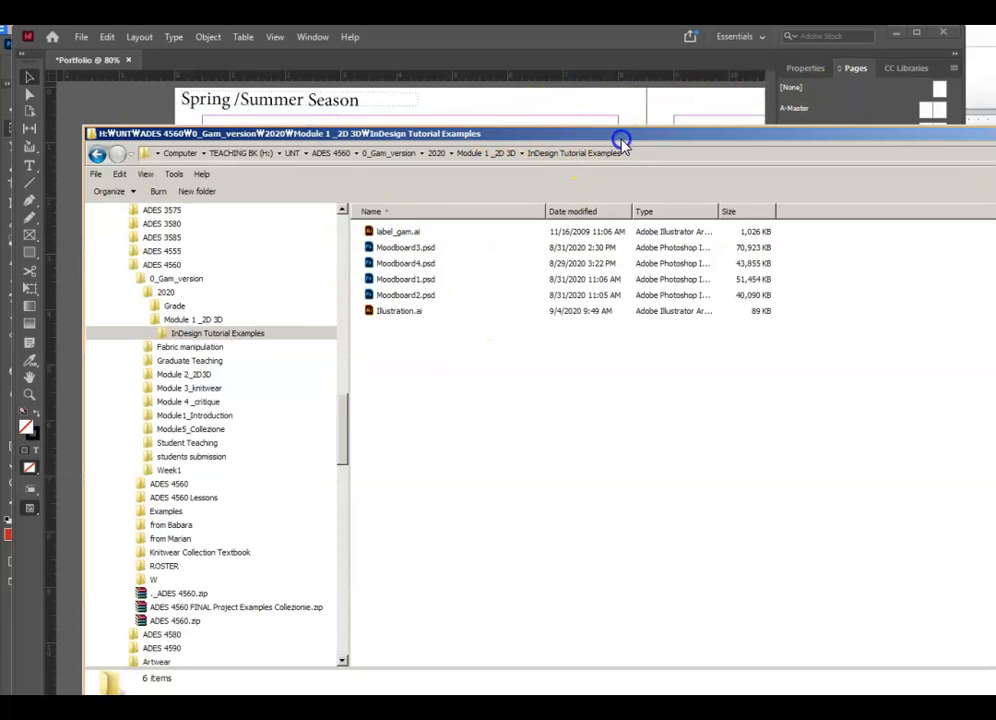
pyautogui.click(994, 133)
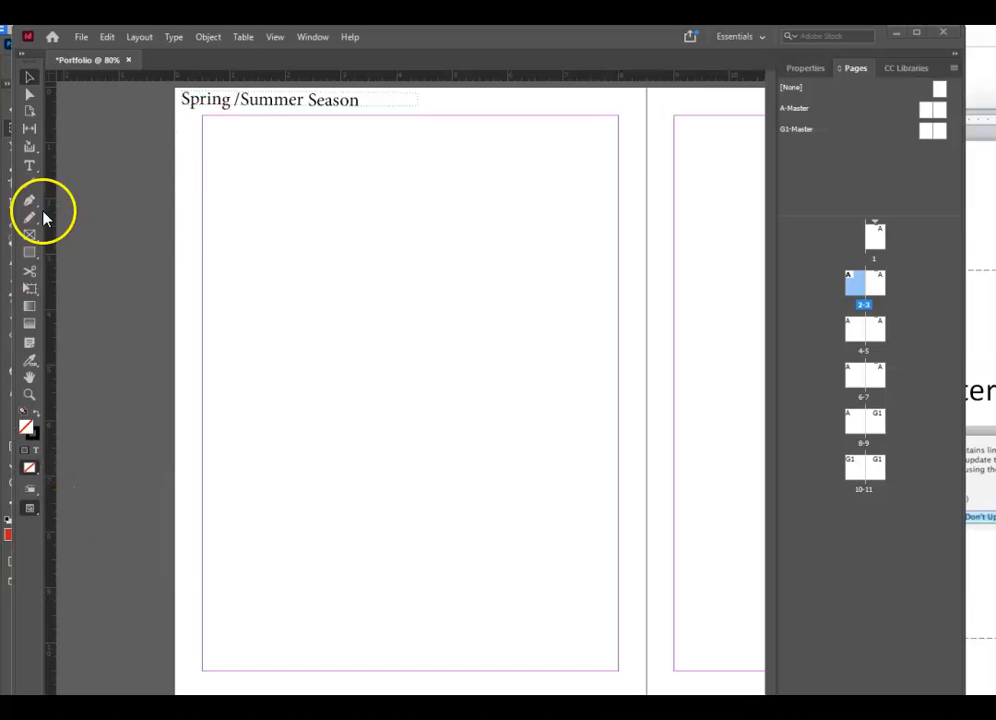
# - Draw an empty rectangle graphics frame spanning page 2 from top-left to bottom-right corner
pyautogui.rightClick(29, 238)
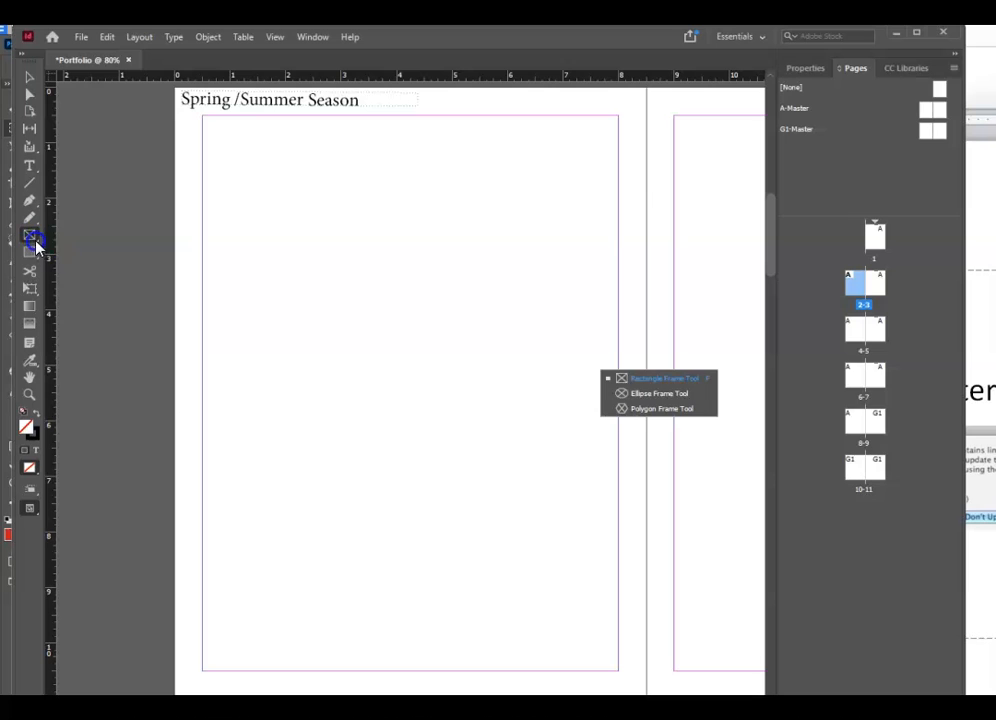
pyautogui.click(656, 378)
pyautogui.moveTo(203, 118); pyautogui.dragTo(618, 674)
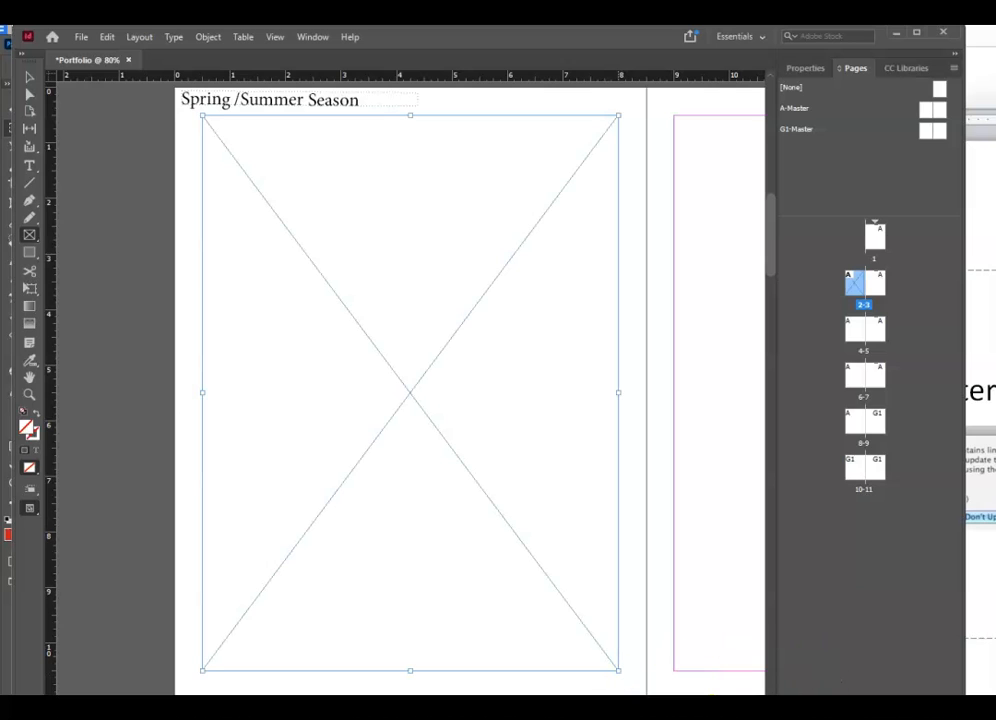
pyautogui.hscroll(3, 520, 300)
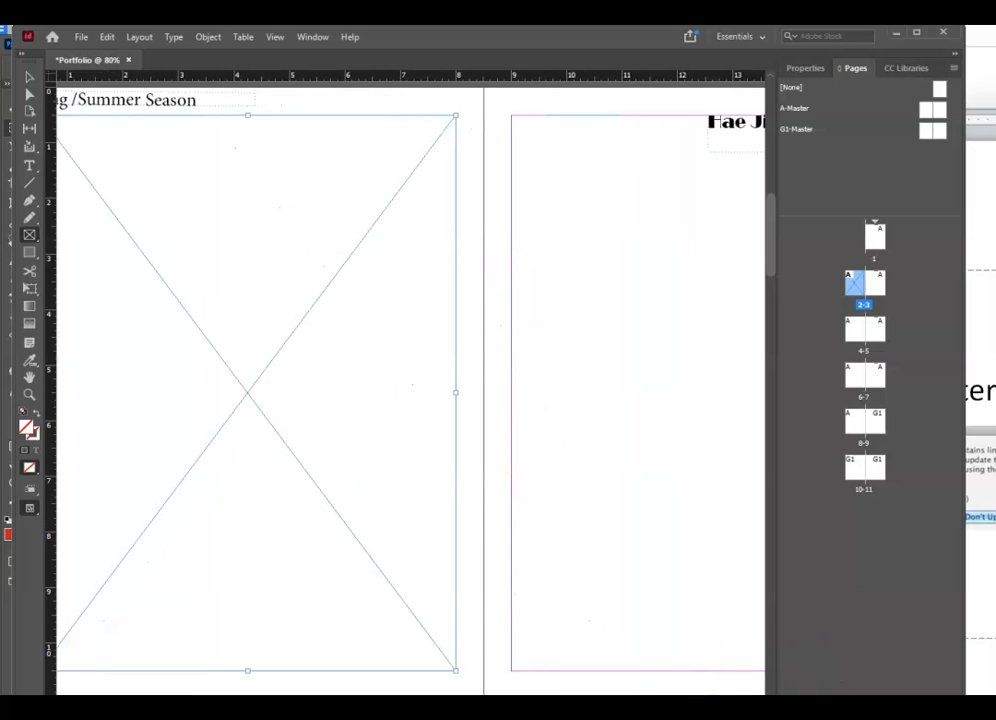
pyautogui.hscroll(4, 400, 380)
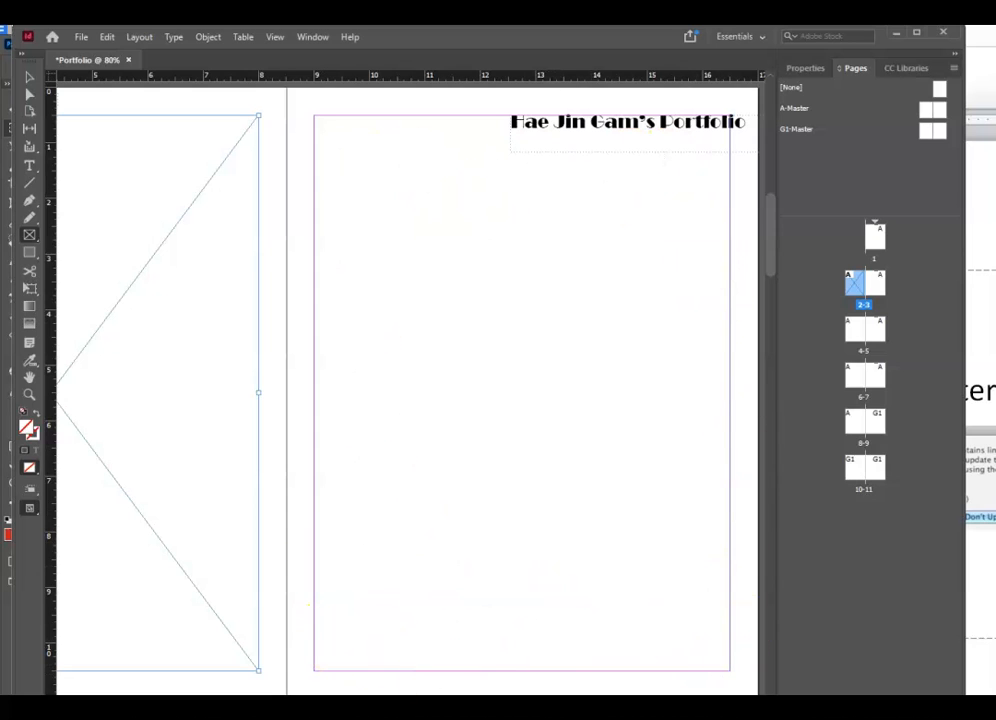
pyautogui.hscroll(-5, 400, 390)
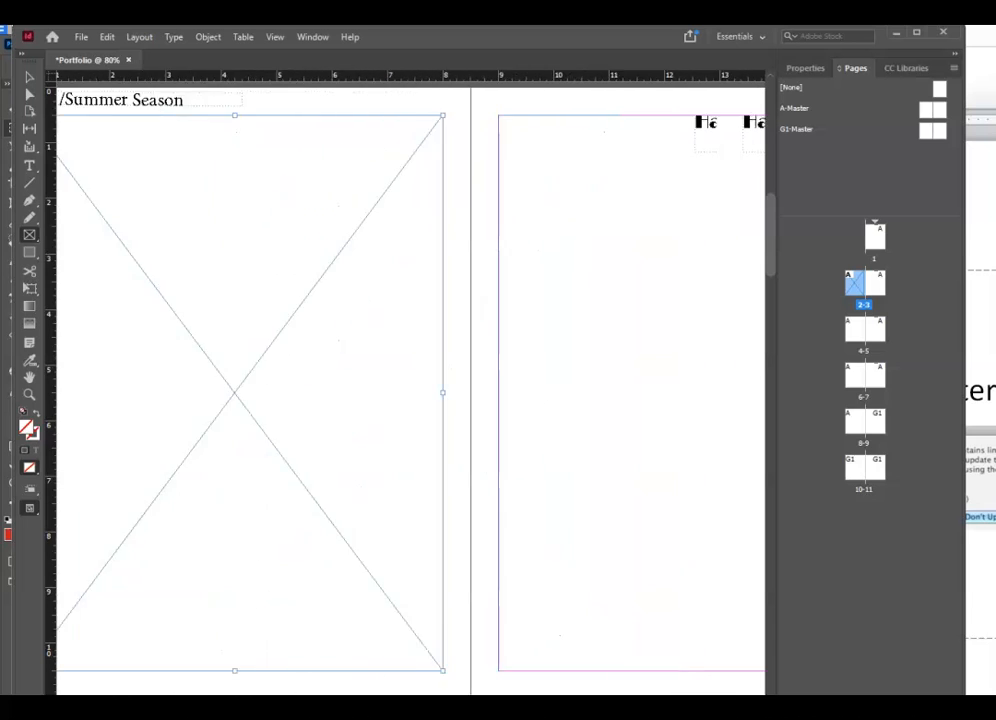
pyautogui.hscroll(5, 400, 390)
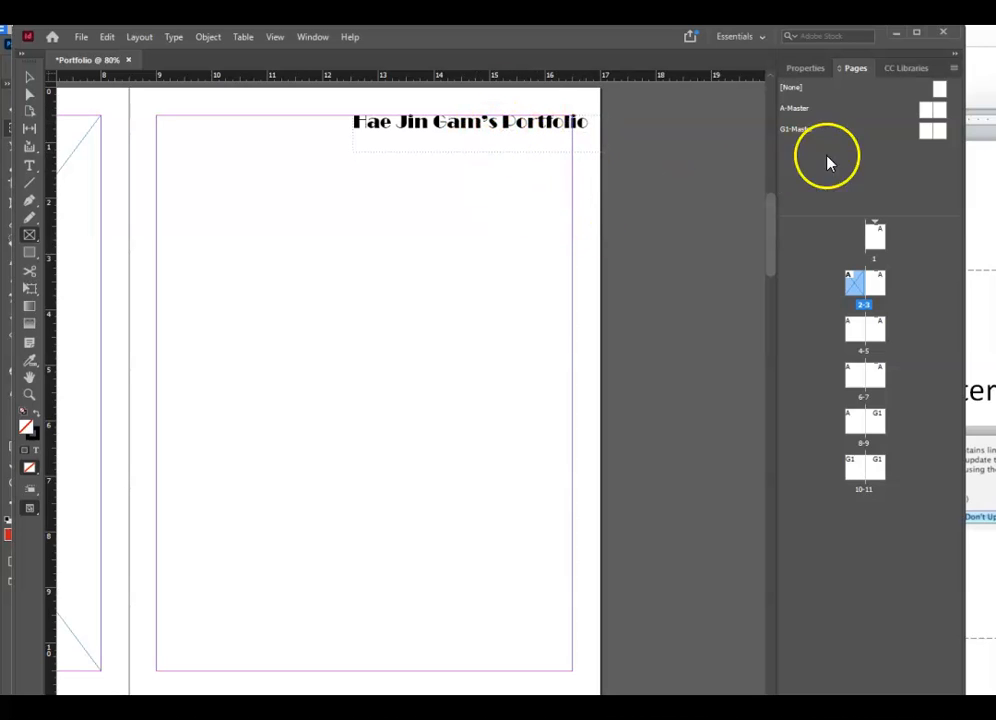
# - On A-Master, nudge the portfolio title frame up twice and right once
pyautogui.click(941, 110)
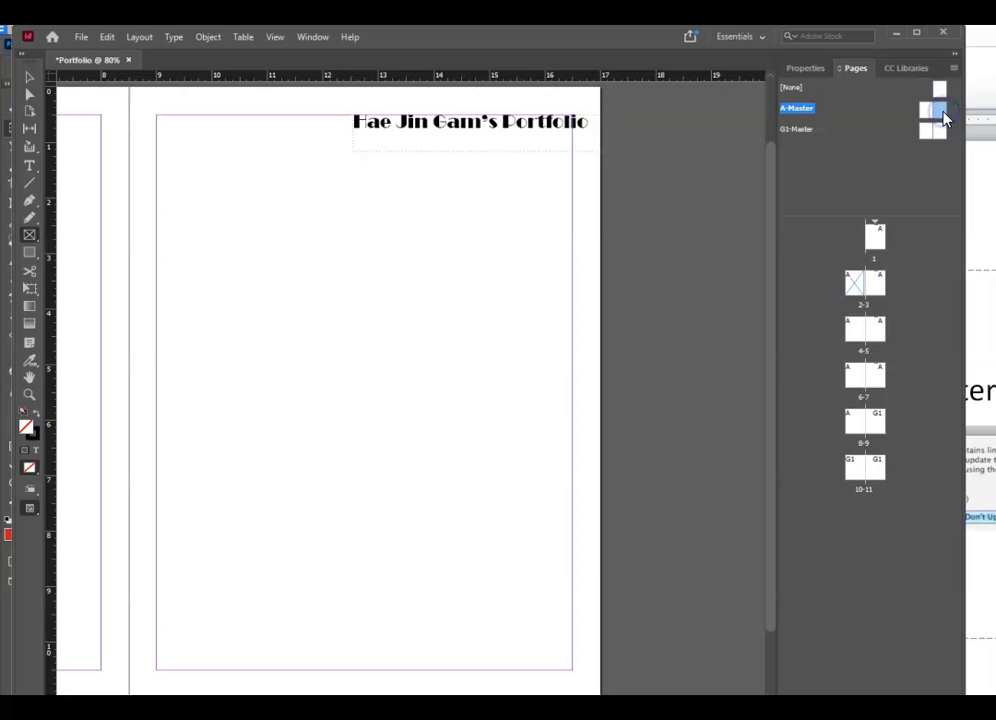
pyautogui.click(540, 133)
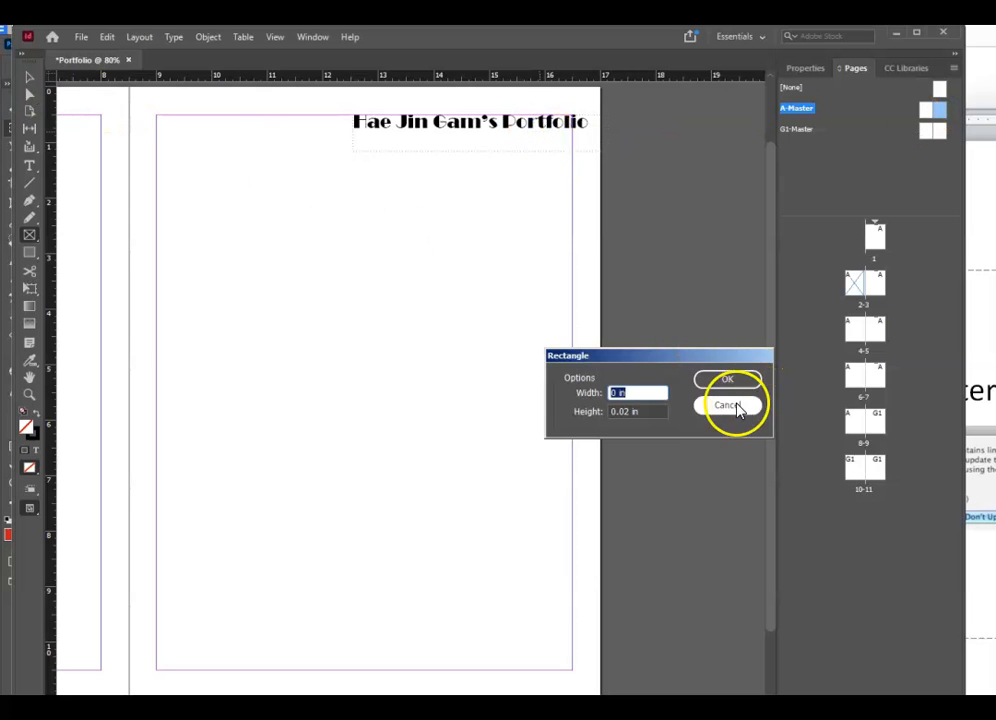
pyautogui.click(730, 405)
pyautogui.click(29, 77)
pyautogui.click(522, 153)
pyautogui.press('Up')
pyautogui.press('Up')
pyautogui.press('Up')
pyautogui.press('Up')
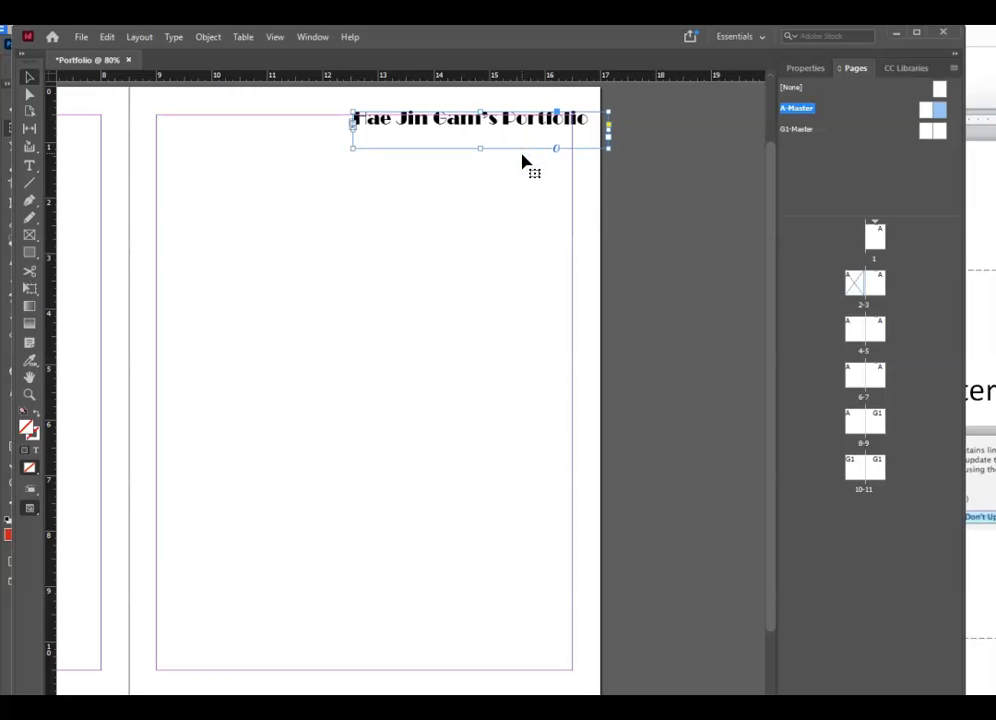
pyautogui.press('Up')
pyautogui.press('Up')
pyautogui.press('Up')
pyautogui.press('Up')
pyautogui.press('Up')
pyautogui.press('Up')
pyautogui.press('Up')
pyautogui.press('Up')
pyautogui.press('Up')
pyautogui.press('Up')
pyautogui.press('Up')
pyautogui.press('Up')
pyautogui.press('Up')
pyautogui.press('Up')
pyautogui.press('Up')
pyautogui.press('Up')
pyautogui.press('Up')
pyautogui.press('Up')
pyautogui.press('Up')
pyautogui.press('Up')
pyautogui.press('Right')
pyautogui.press('Right')
pyautogui.press('Right')
pyautogui.press('Right')
pyautogui.press('Right')
pyautogui.press('Right')
# - Return to page 2 of spread 2-3 and select its empty graphics frame
pyautogui.click(878, 282)
pyautogui.doubleClick(872, 290)
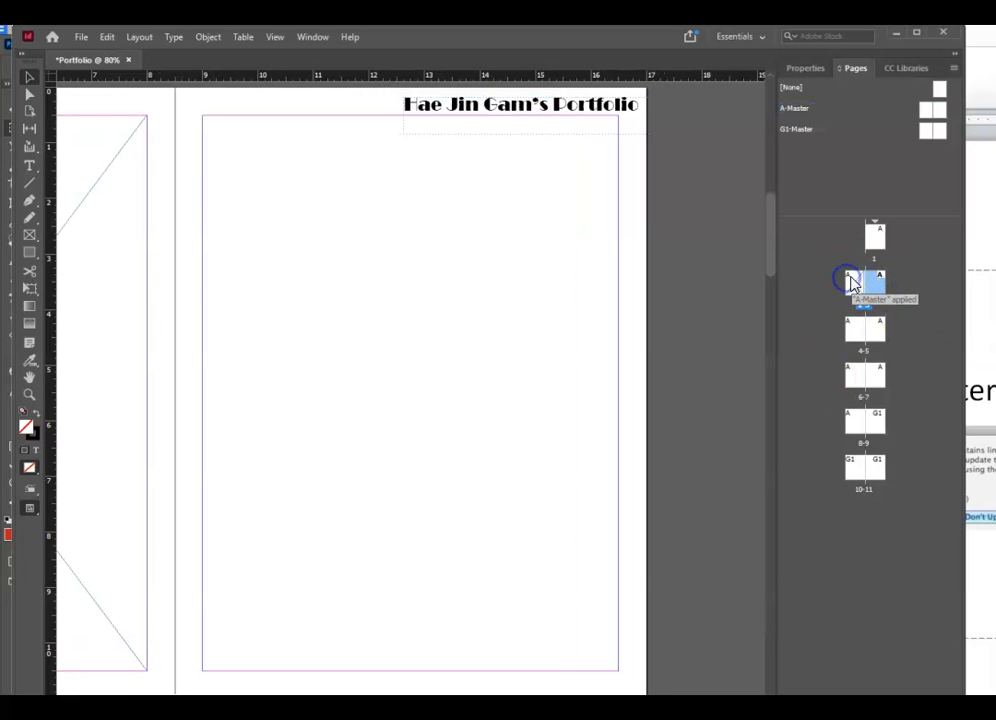
pyautogui.doubleClick(849, 281)
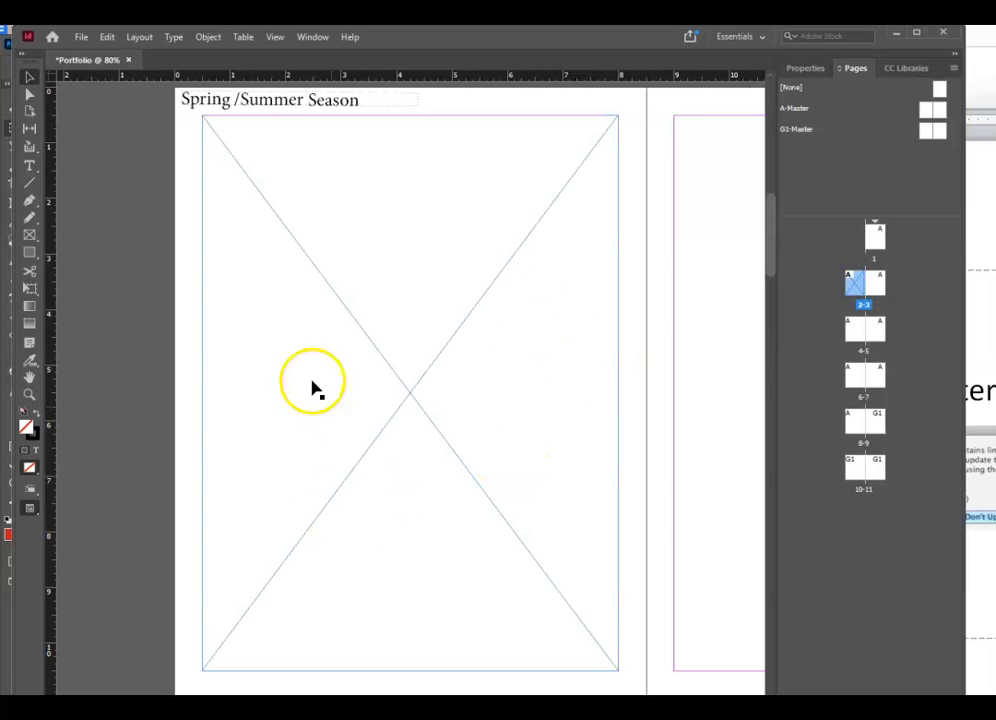
pyautogui.click(238, 121)
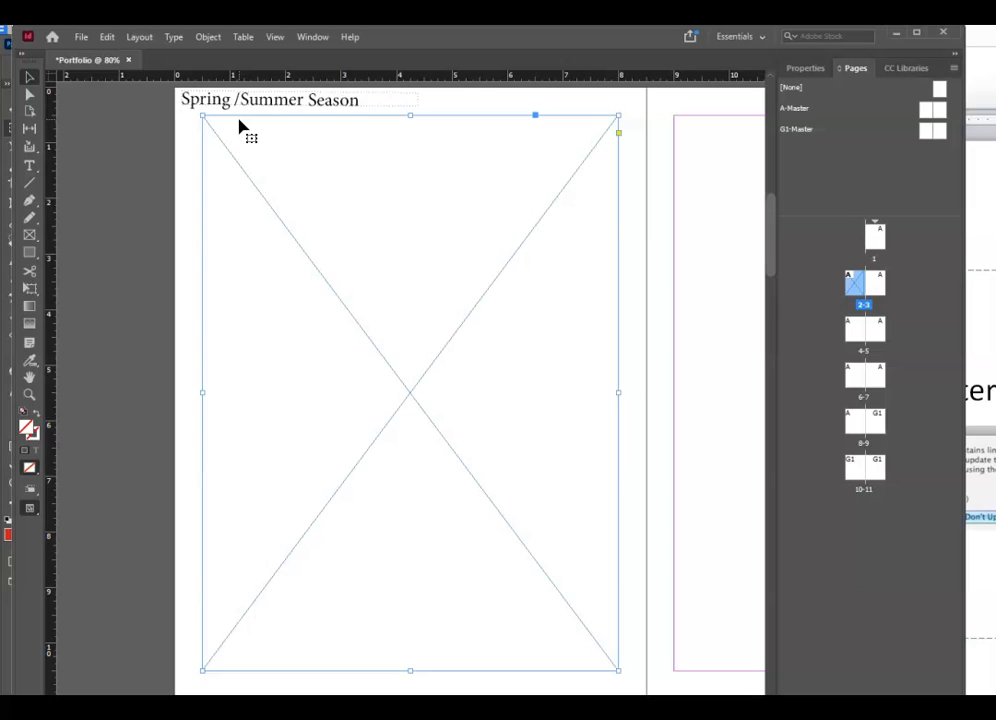
# - Place Moodboard1.psd into the selected page 2 frame with File > Place
pyautogui.click(81, 38)
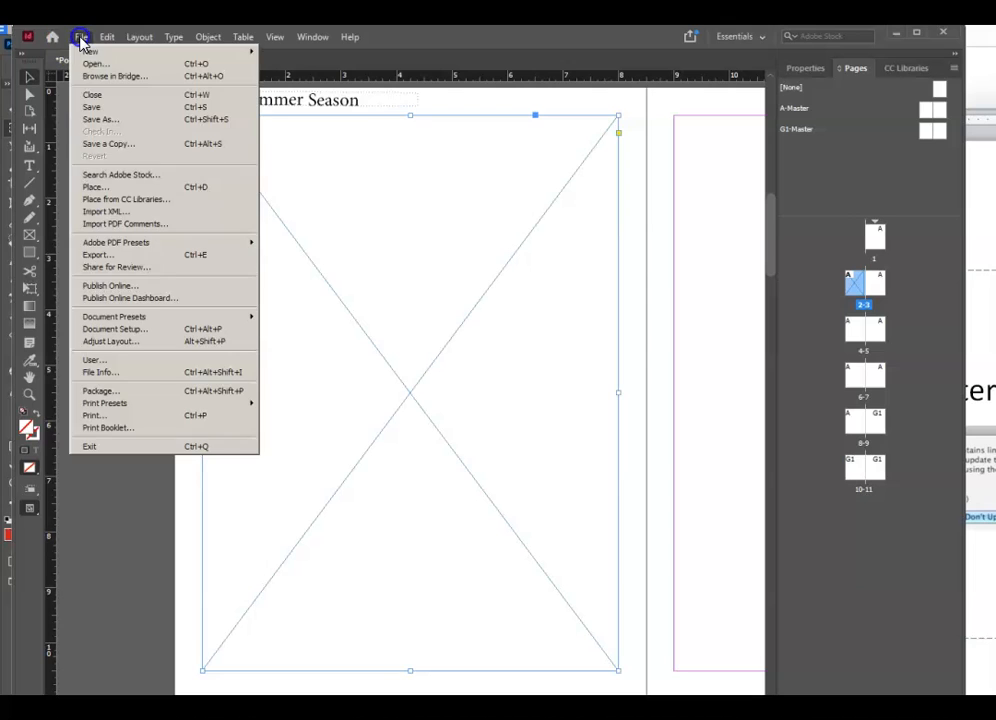
pyautogui.click(146, 188)
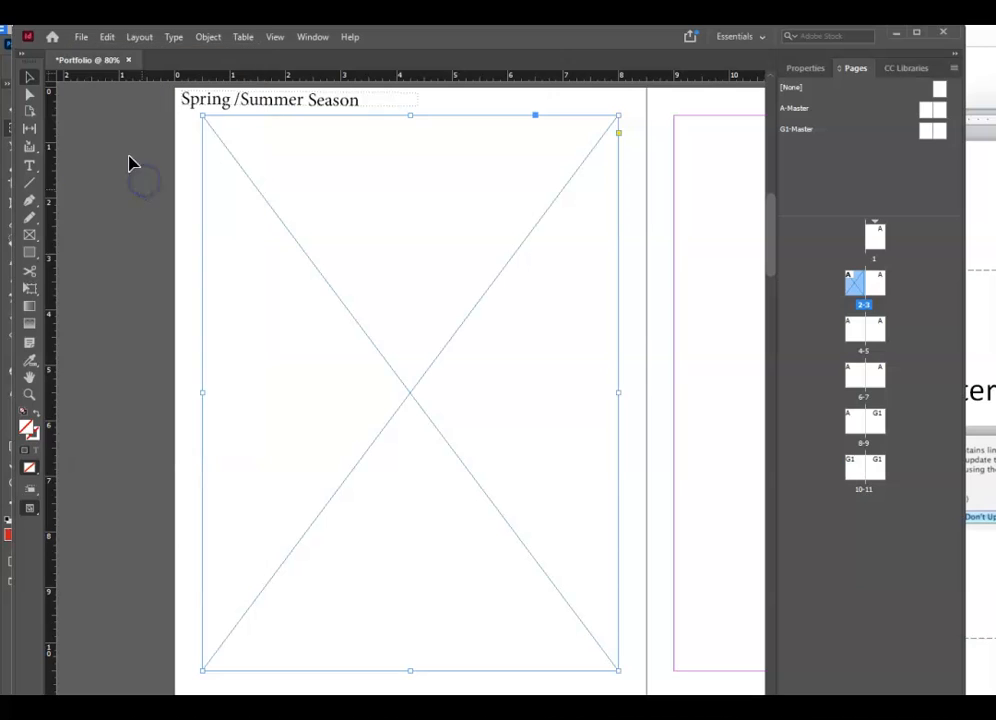
pyautogui.click(81, 37)
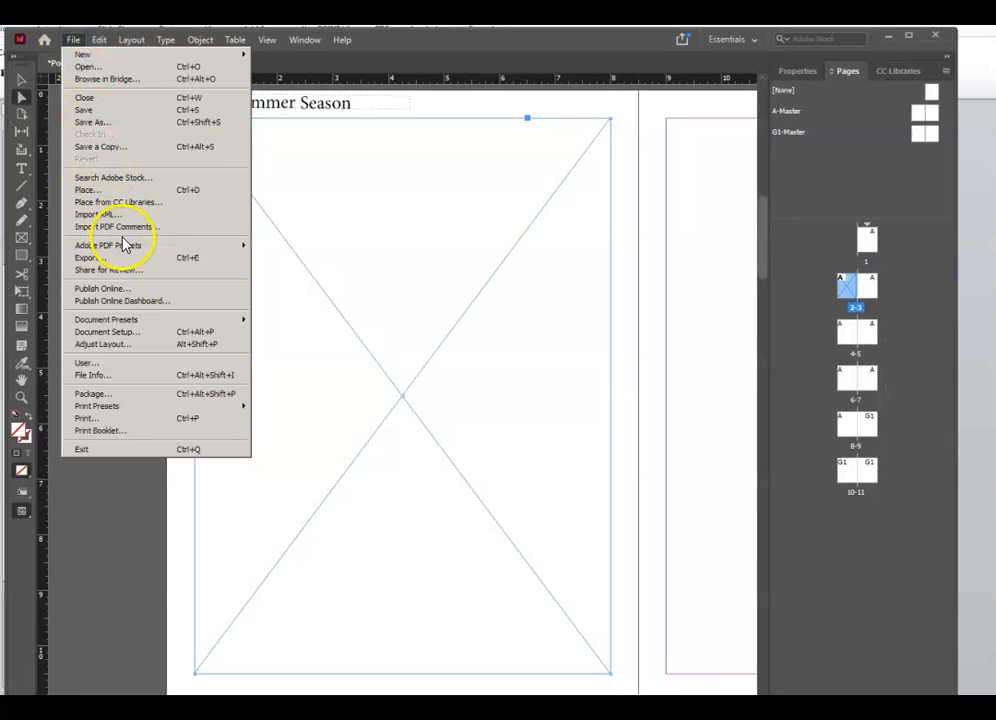
pyautogui.click(110, 189)
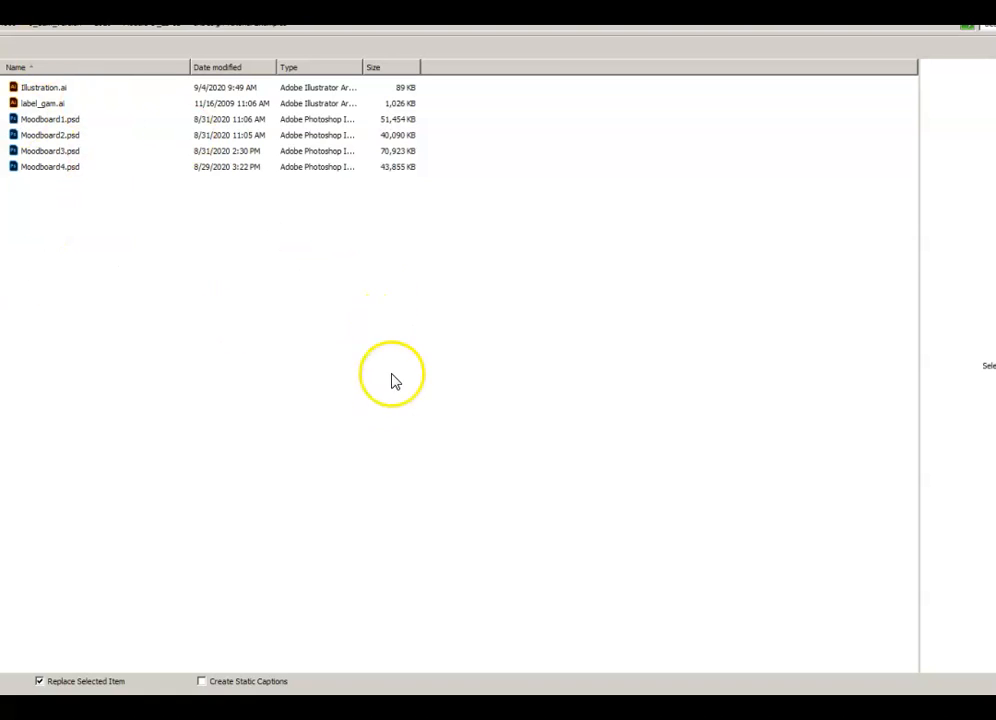
pyautogui.doubleClick(72, 127)
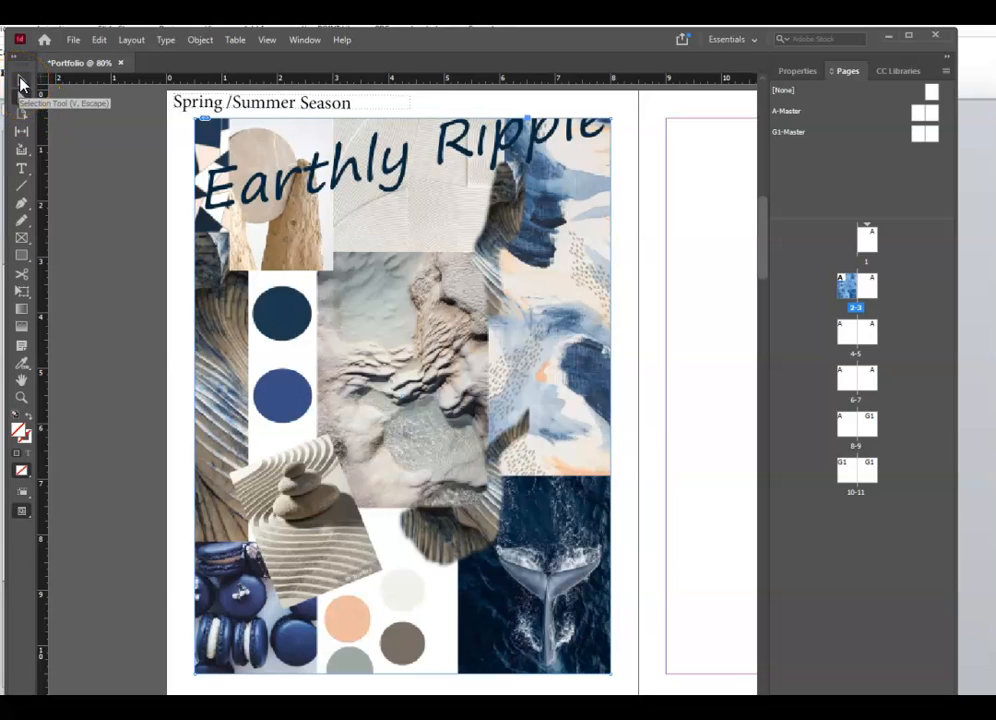
# - Try moving the moodboard frame and the collage inside it, undoing the collage shift
pyautogui.click(20, 80)
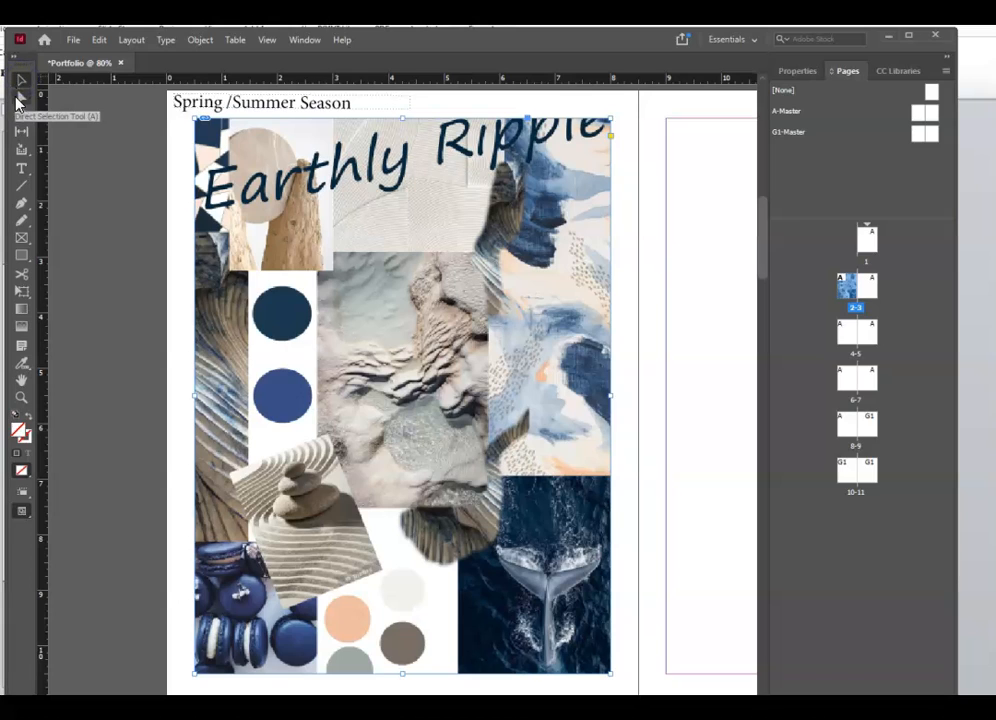
pyautogui.click(20, 101)
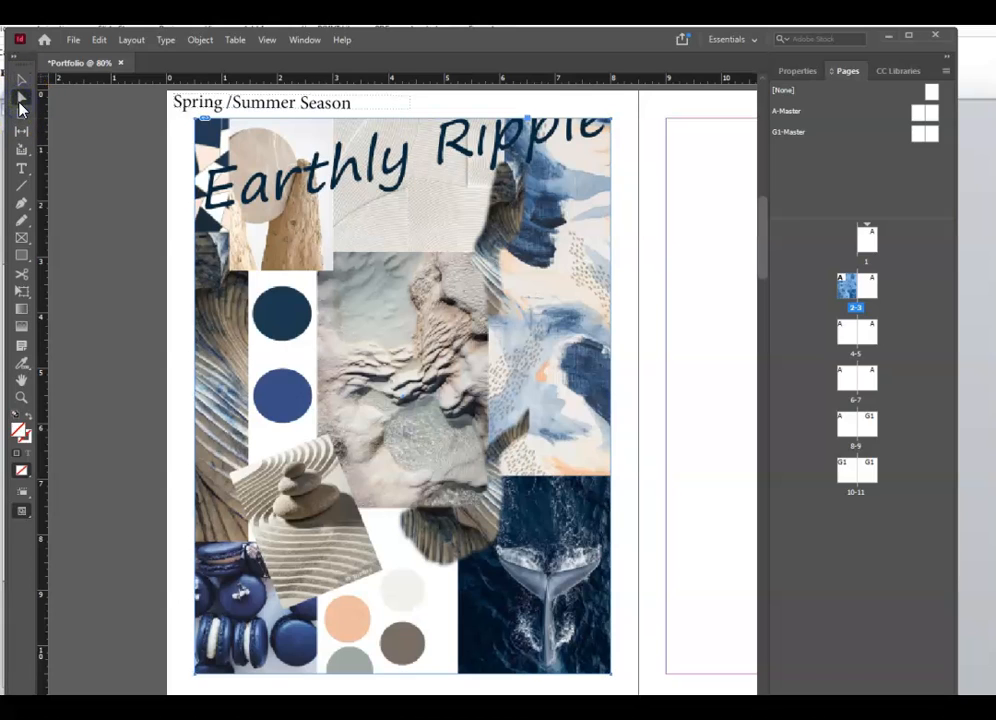
pyautogui.click(21, 81)
pyautogui.click(224, 178)
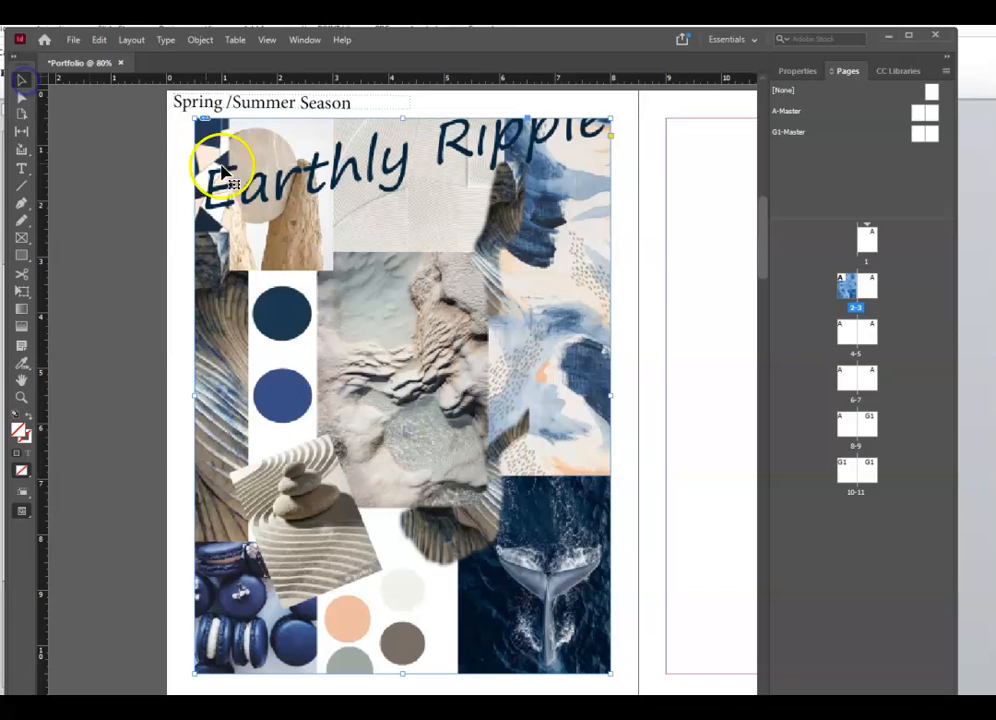
pyautogui.moveTo(565, 127)
pyautogui.mouseDown()
pyautogui.moveTo(703, 138)
pyautogui.moveTo(705, 155)
pyautogui.moveTo(577, 146)
pyautogui.mouseUp()
pyautogui.click(175, 104)
pyautogui.click(22, 97)
pyautogui.moveTo(389, 238); pyautogui.dragTo(453, 423)
pyautogui.hotkey('ctrl', 'z')
pyautogui.hotkey('ctrl', 'z')
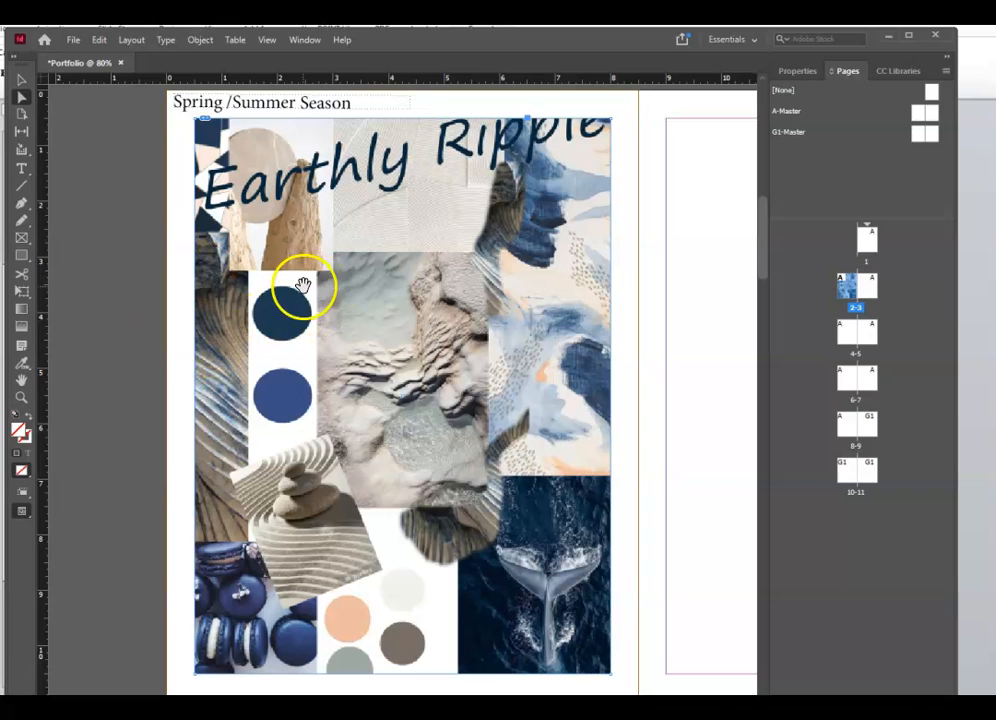
pyautogui.hotkey('ctrl', 'z')
pyautogui.hotkey('ctrl', 'z')
# - Reposition the collage inside its frame and resize the frame to 7.7273 by 10 inches, undoing some changes
pyautogui.click(20, 98)
pyautogui.click(343, 308)
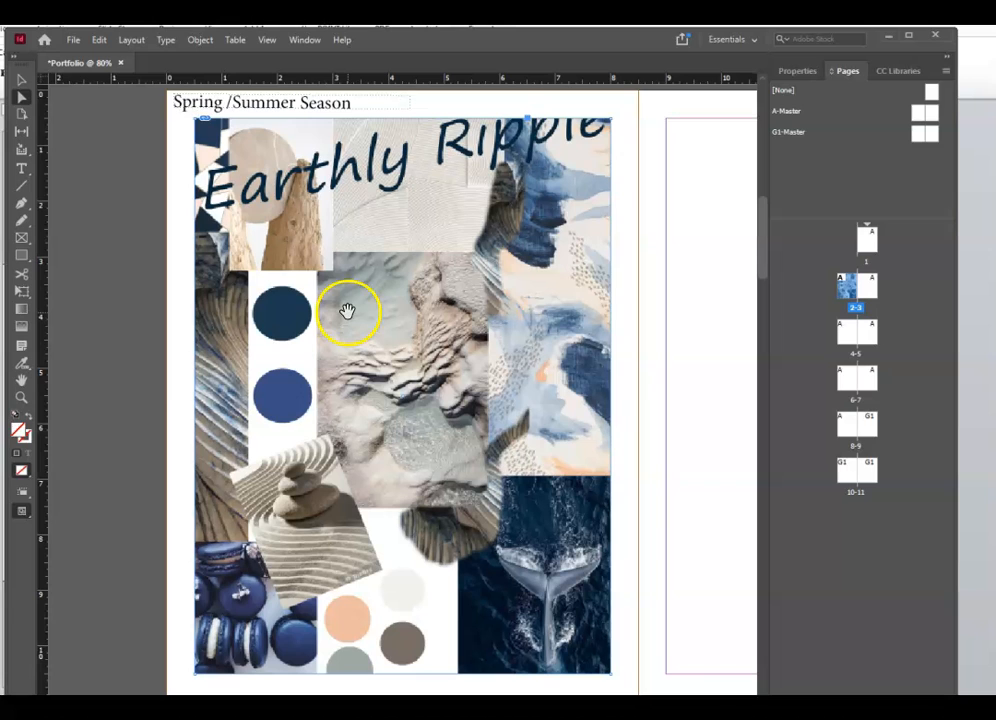
pyautogui.moveTo(347, 312); pyautogui.dragTo(407, 371)
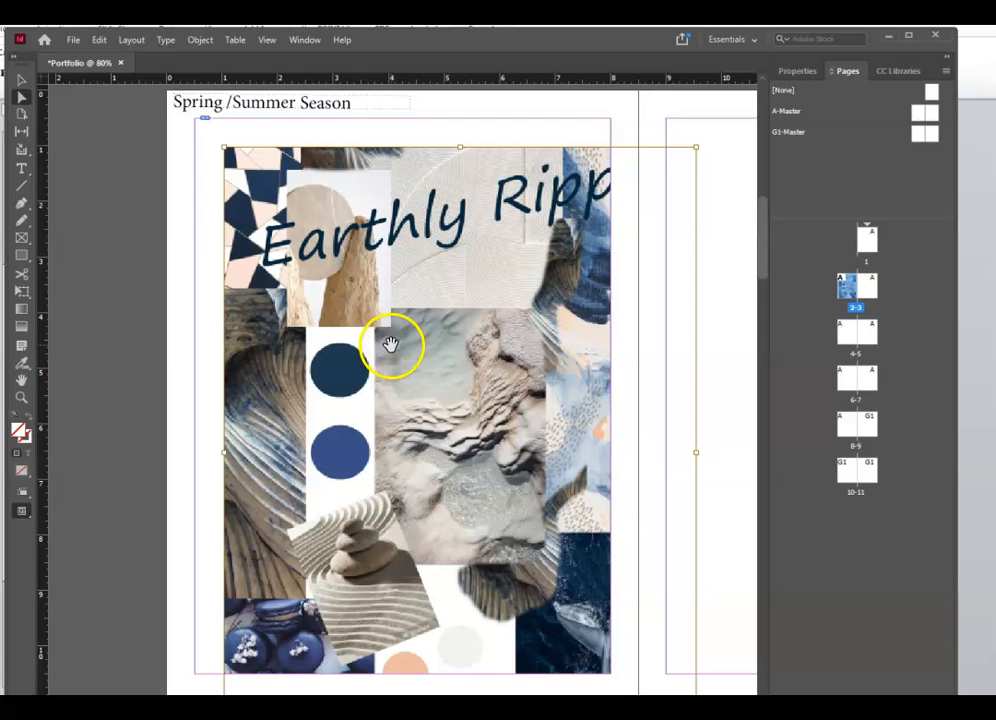
pyautogui.moveTo(349, 190); pyautogui.dragTo(271, 160)
pyautogui.scroll(-3, 560, 356)
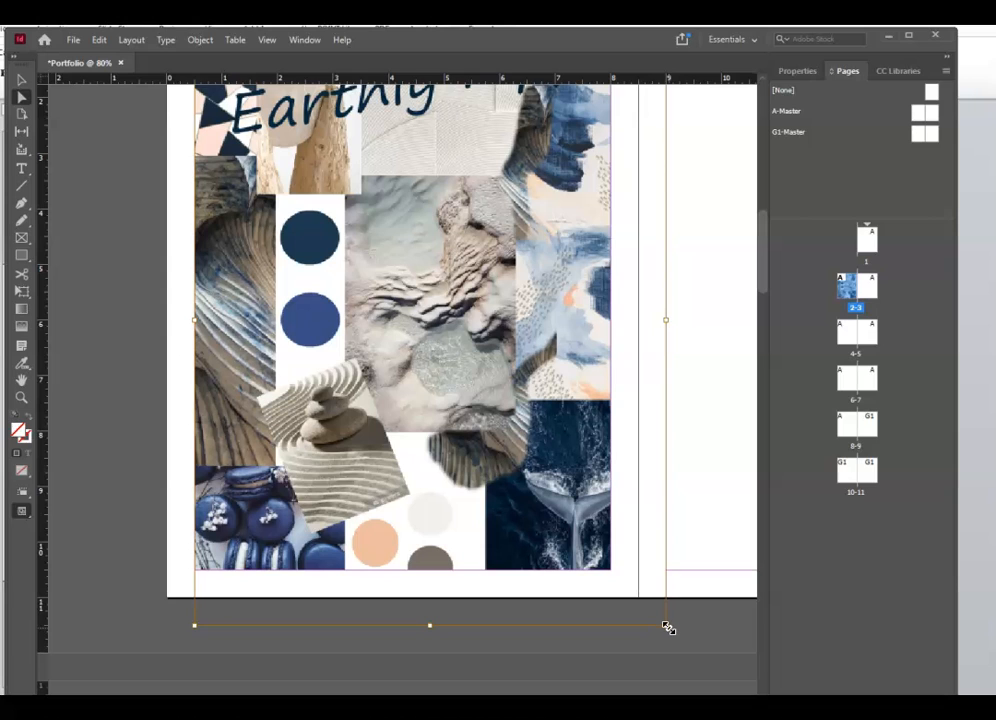
pyautogui.moveTo(667, 627); pyautogui.dragTo(610, 571)
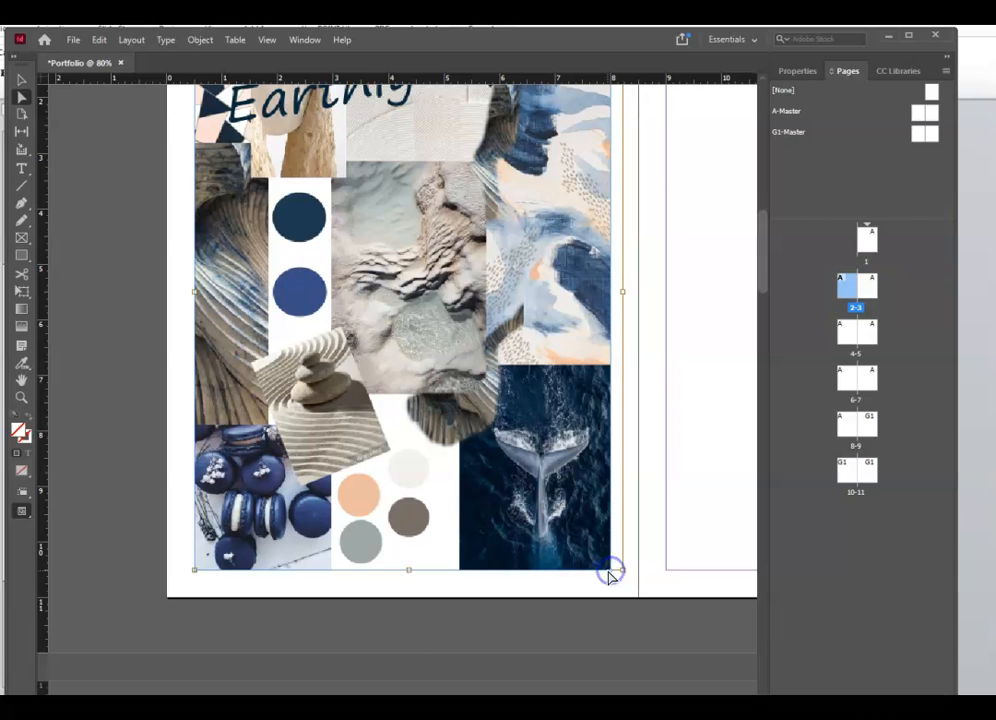
pyautogui.scroll(4, 618, 582)
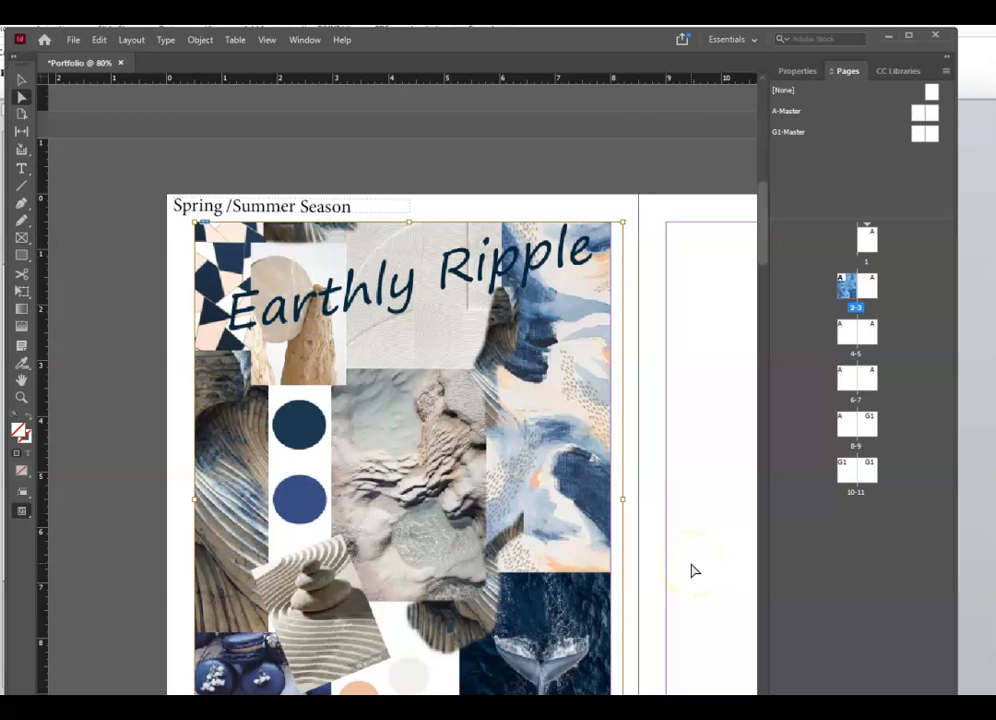
pyautogui.hotkey('ctrl', 'z')
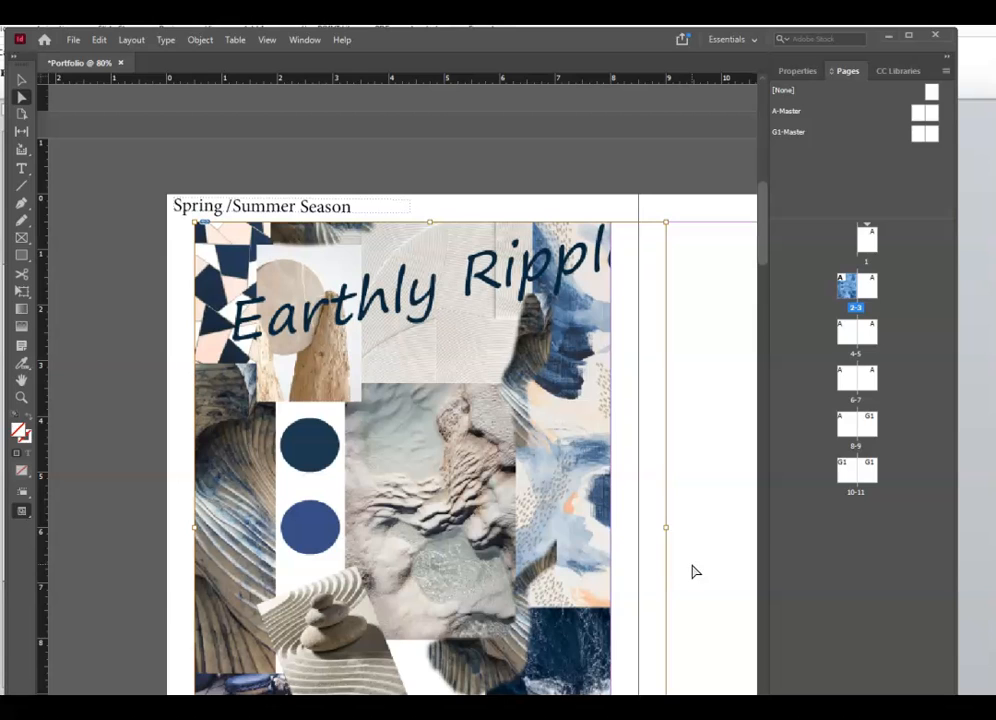
pyautogui.hotkey('ctrl', 'z')
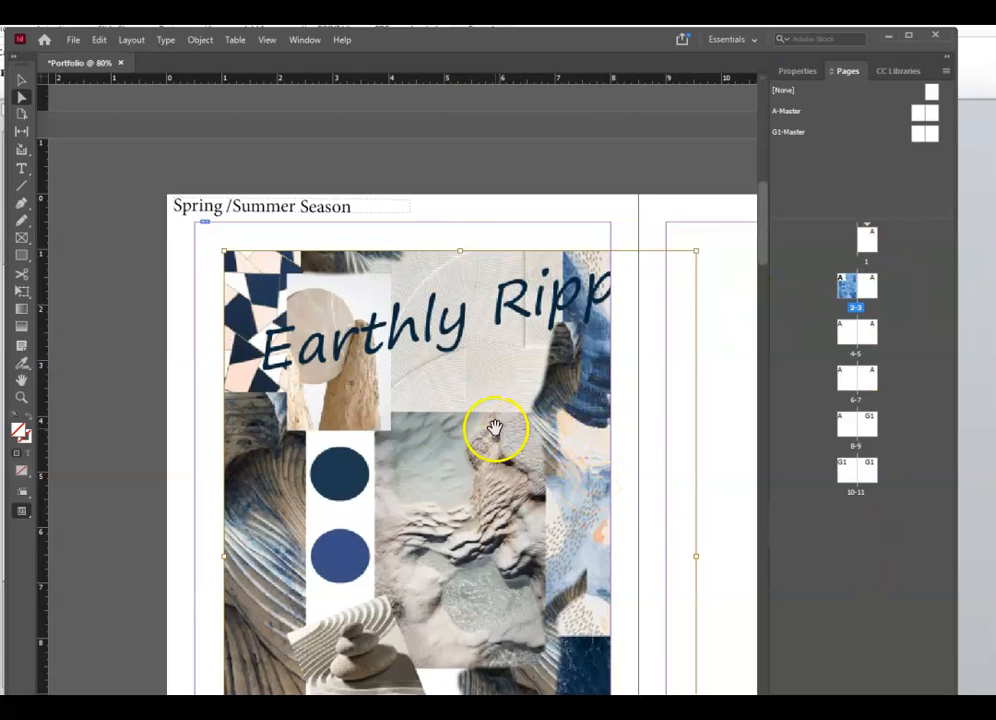
pyautogui.hotkey('ctrl', 'z')
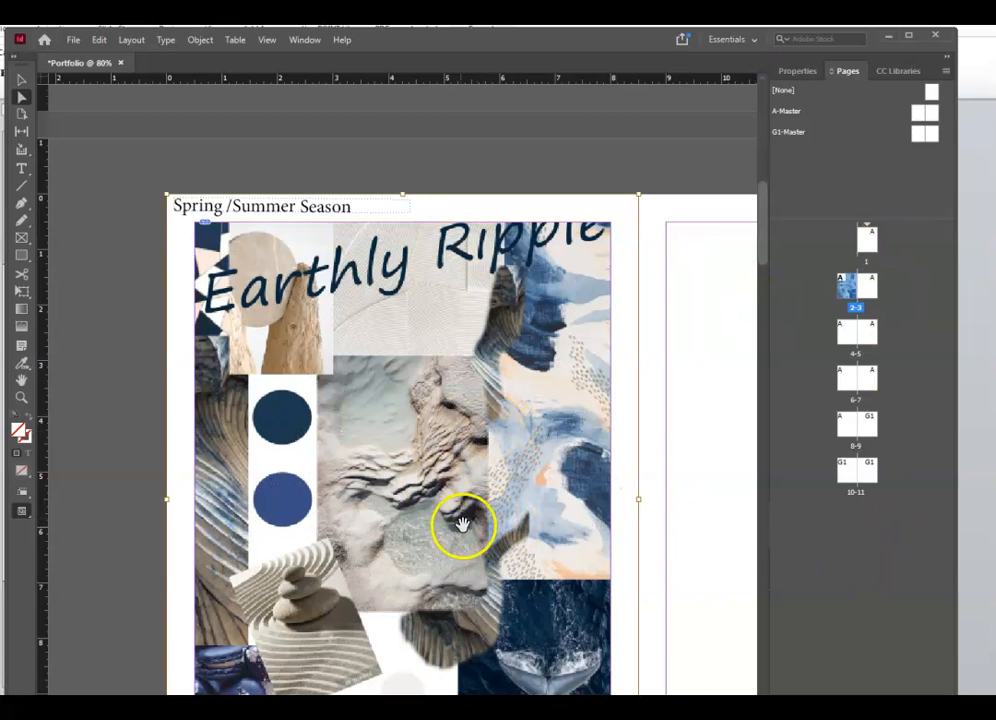
# - Shift the whole collage frame slightly to the right with the Selection tool
pyautogui.click(35, 101)
pyautogui.scroll(-5, 493, 367)
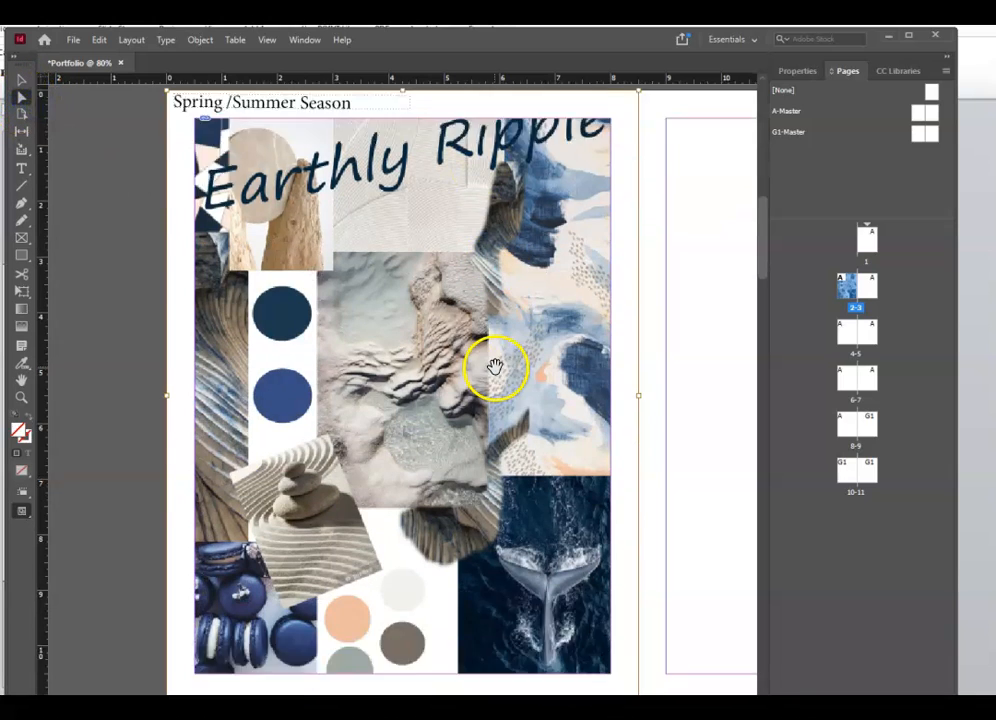
pyautogui.scroll(2, 502, 378)
pyautogui.scroll(3, 502, 378)
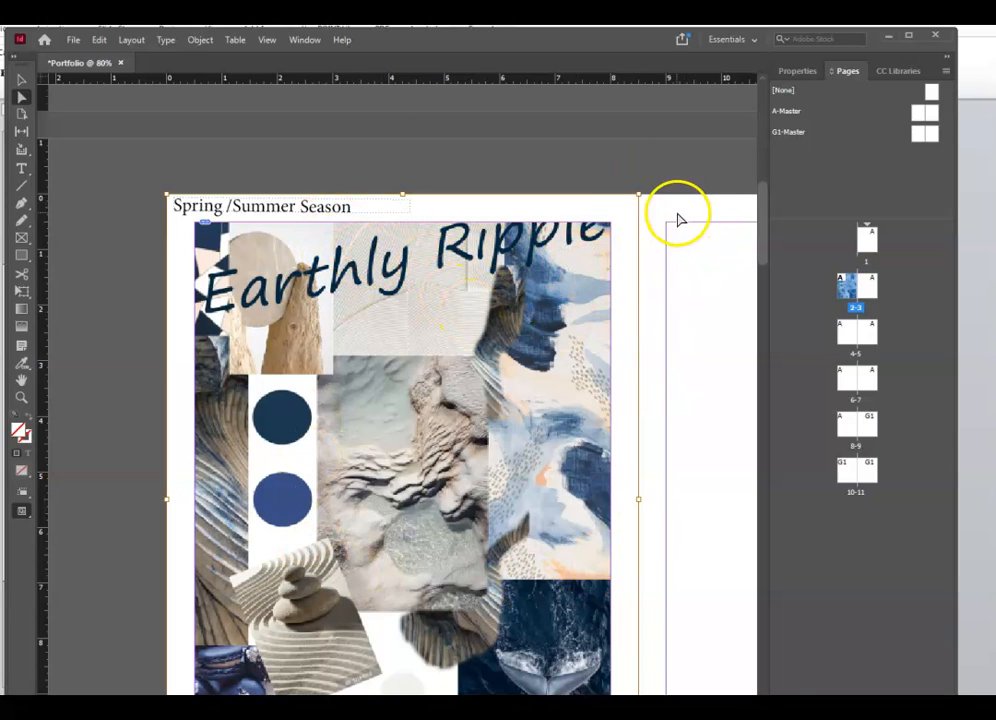
pyautogui.moveTo(632, 198); pyautogui.dragTo(593, 225)
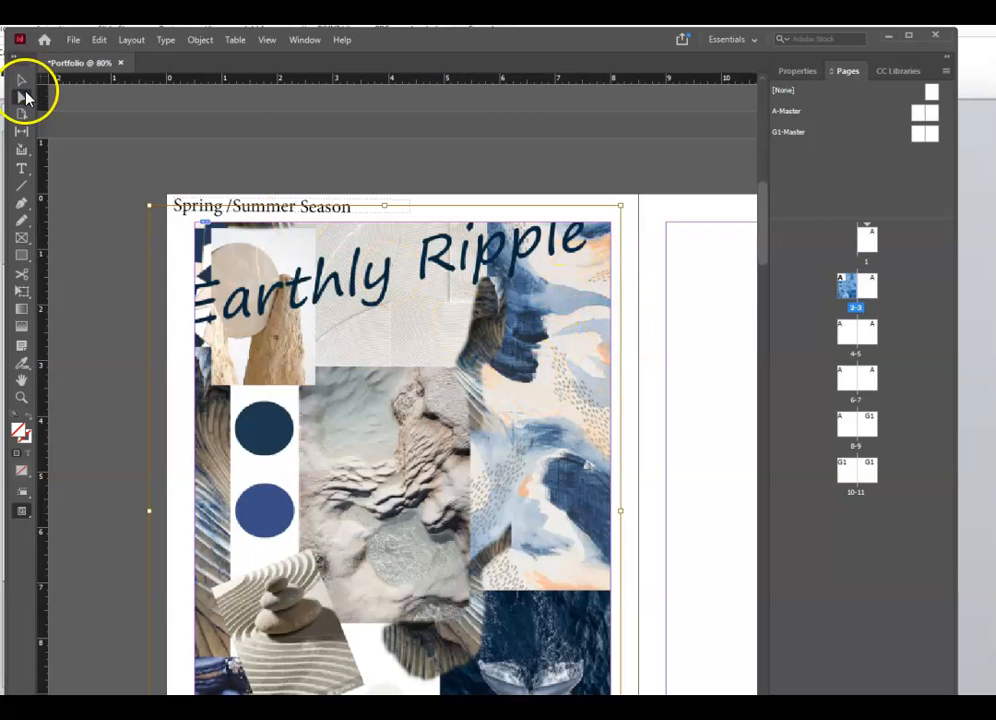
# - Apply Fitting > Fill Frame Proportionally to the Earthly Ripple collage
pyautogui.rightClick(442, 362)
pyautogui.moveTo(540, 493)
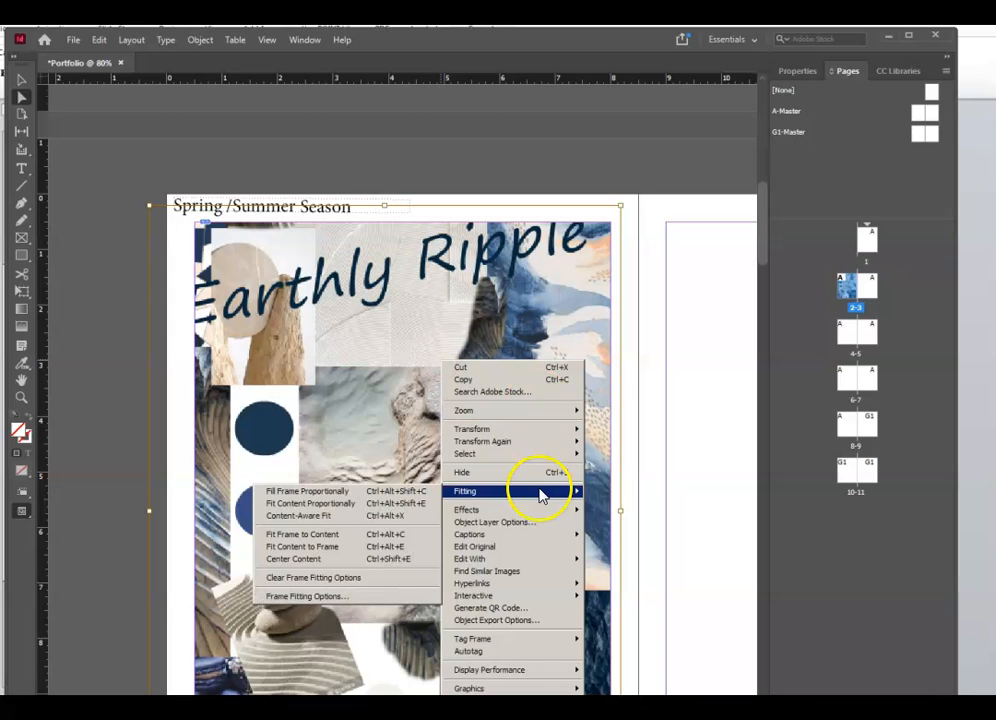
pyautogui.rightClick(438, 290)
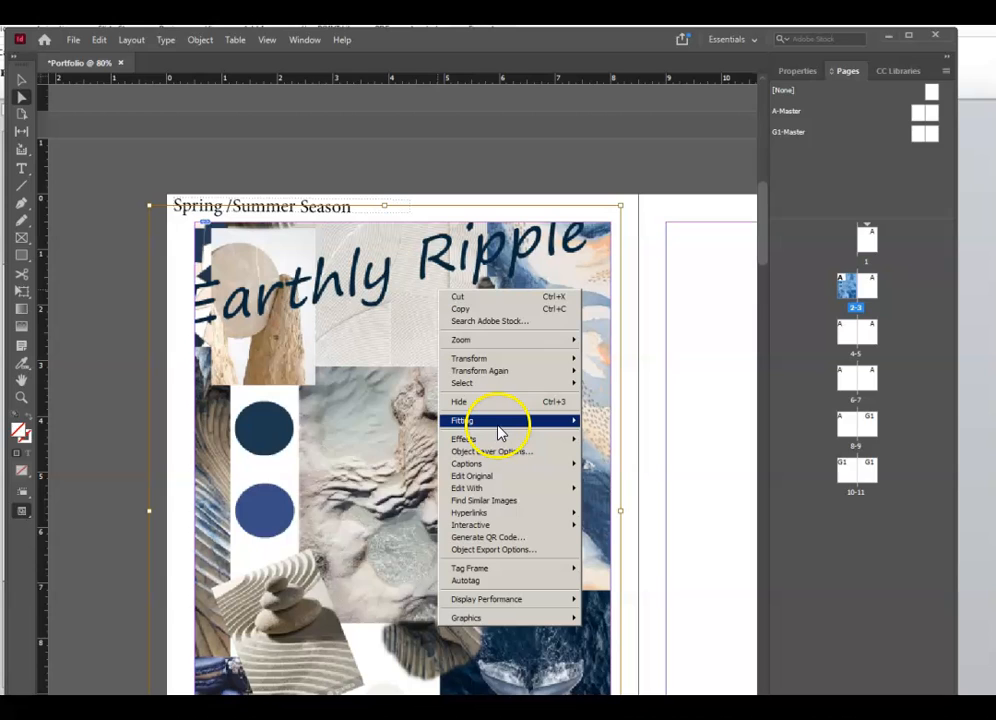
pyautogui.moveTo(500, 432)
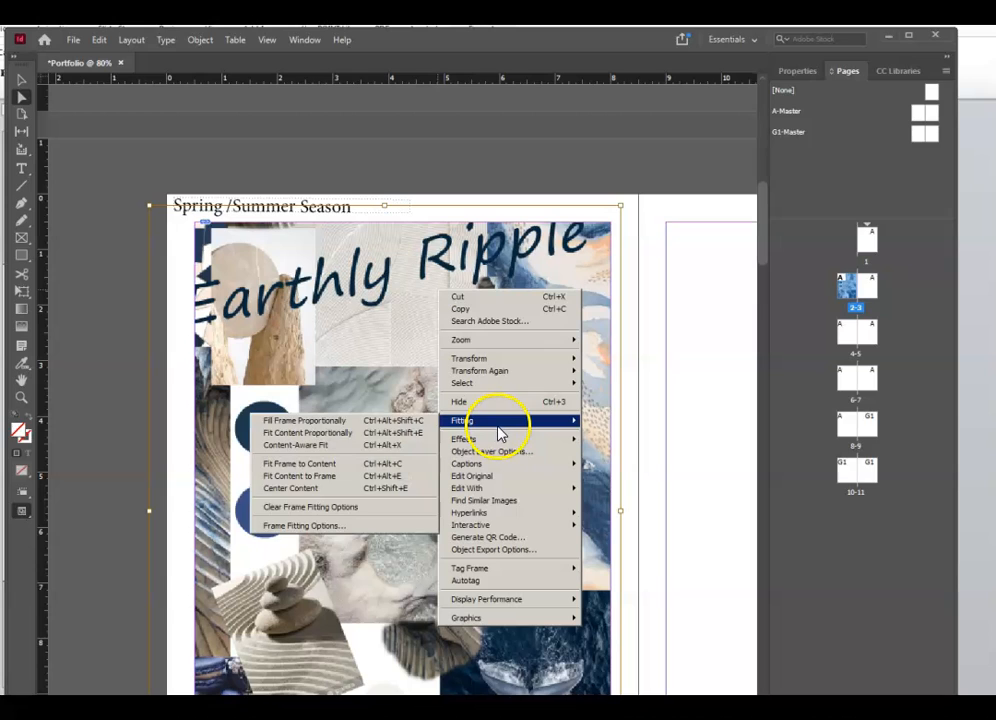
pyautogui.click(336, 419)
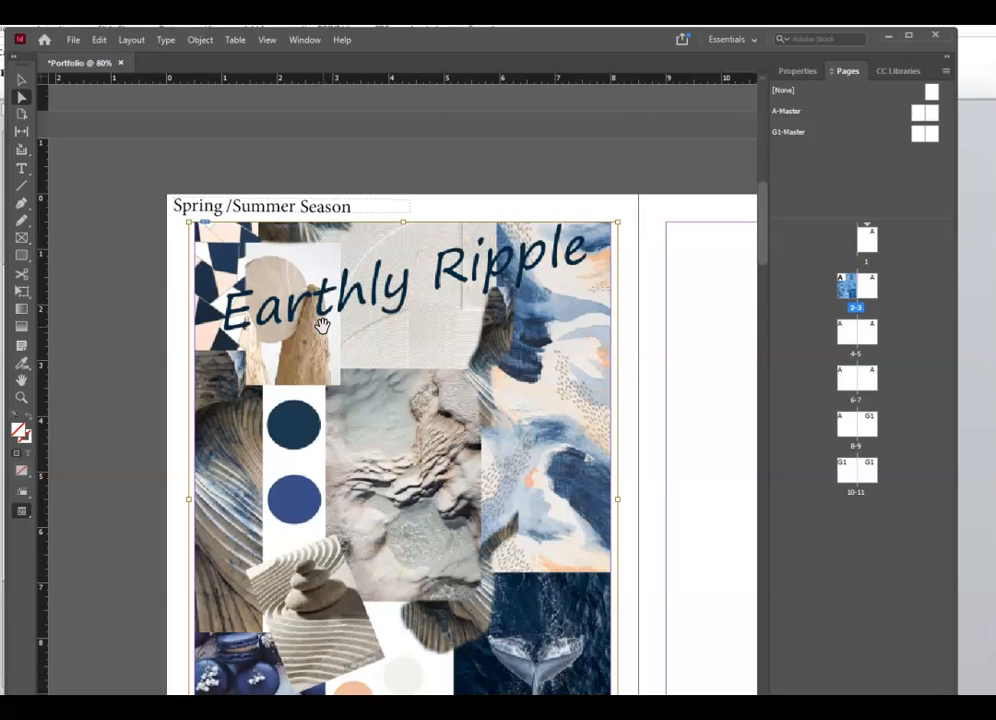
# - Apply Fitting > Fit Content Proportionally so the whole collage shows, then deselect to check
pyautogui.rightClick(328, 326)
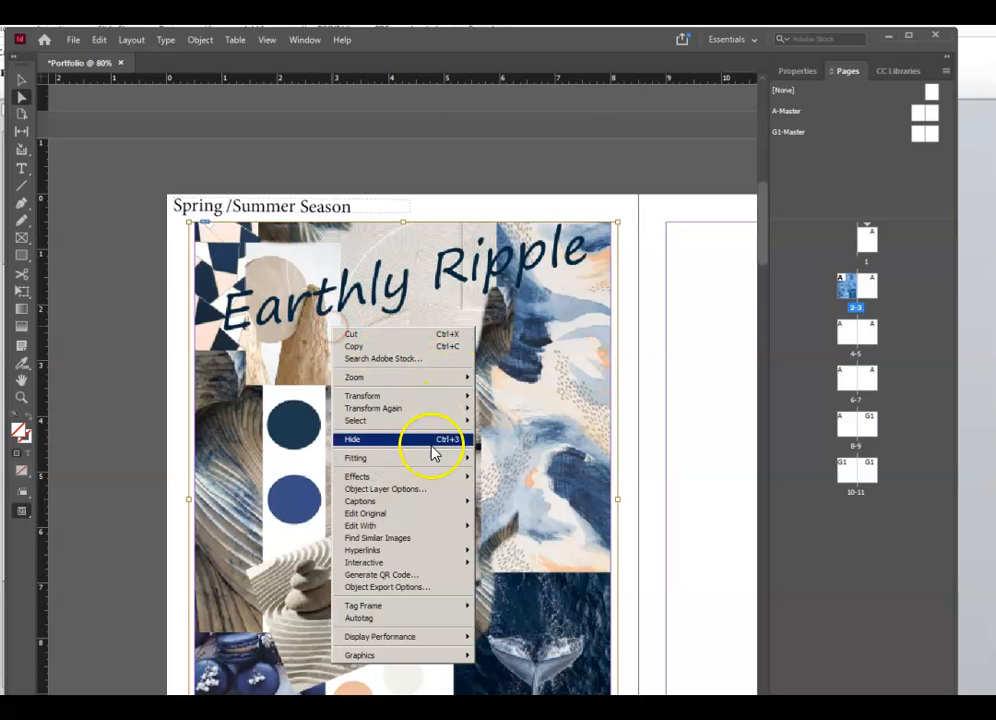
pyautogui.moveTo(427, 458)
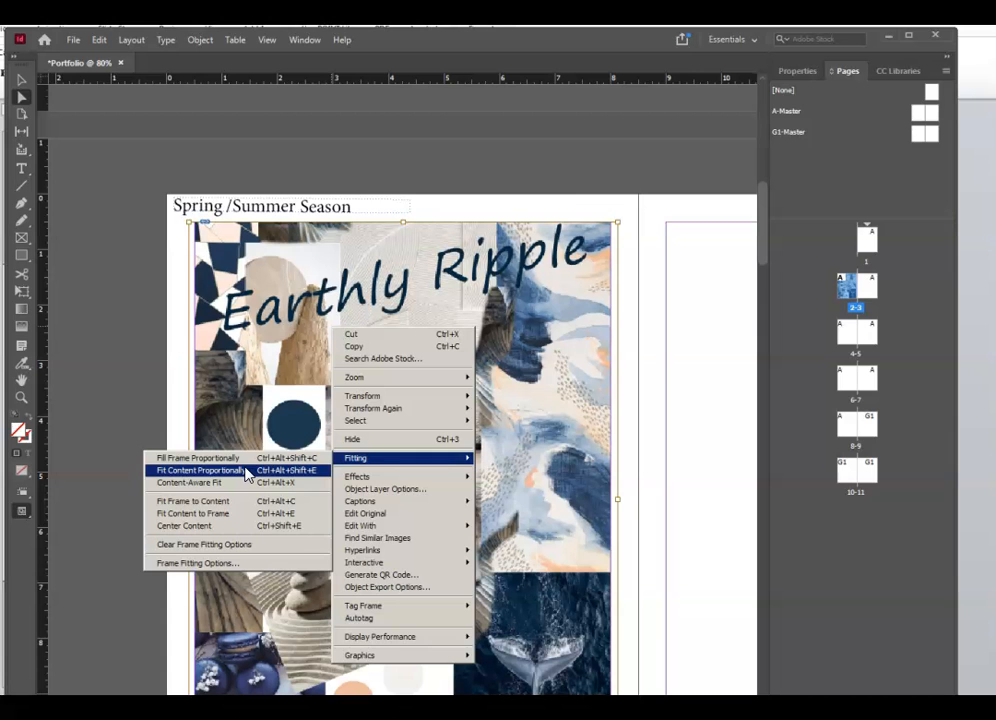
pyautogui.click(200, 470)
pyautogui.scroll(-5, 540, 385)
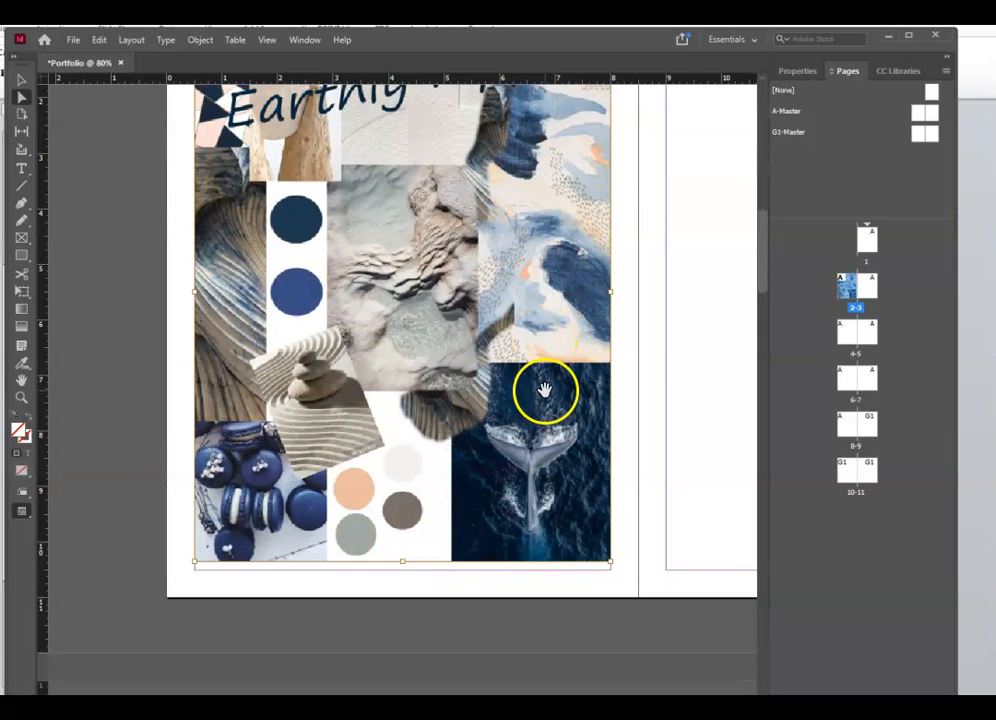
pyautogui.scroll(4, 471, 462)
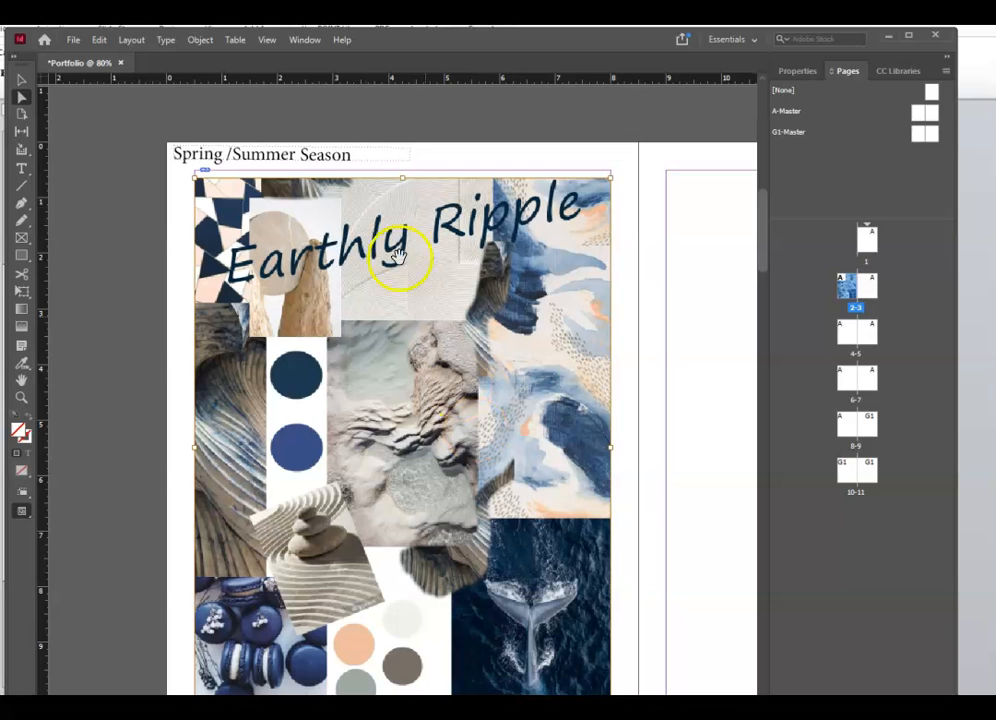
pyautogui.scroll(-5, 476, 505)
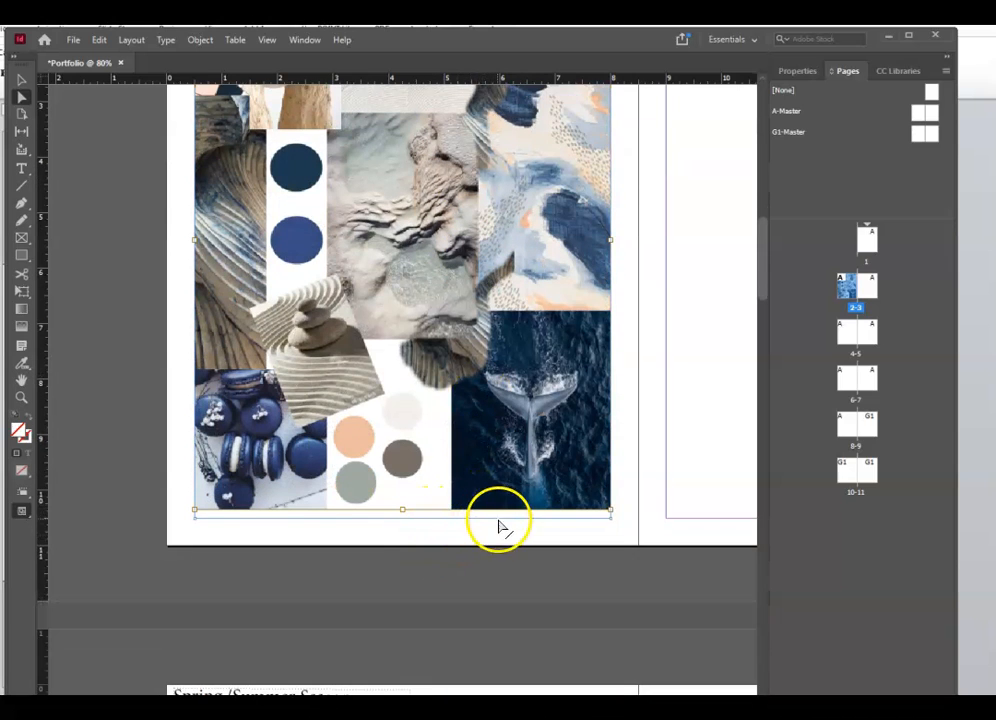
pyautogui.scroll(6, 498, 527)
pyautogui.rightClick(456, 484)
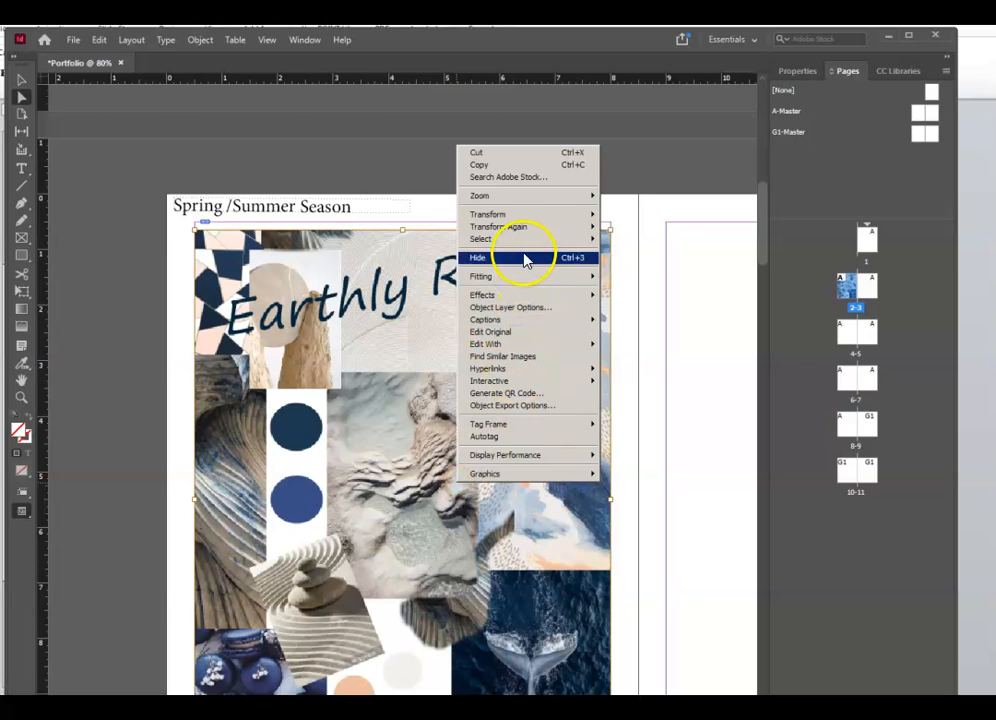
pyautogui.moveTo(451, 280)
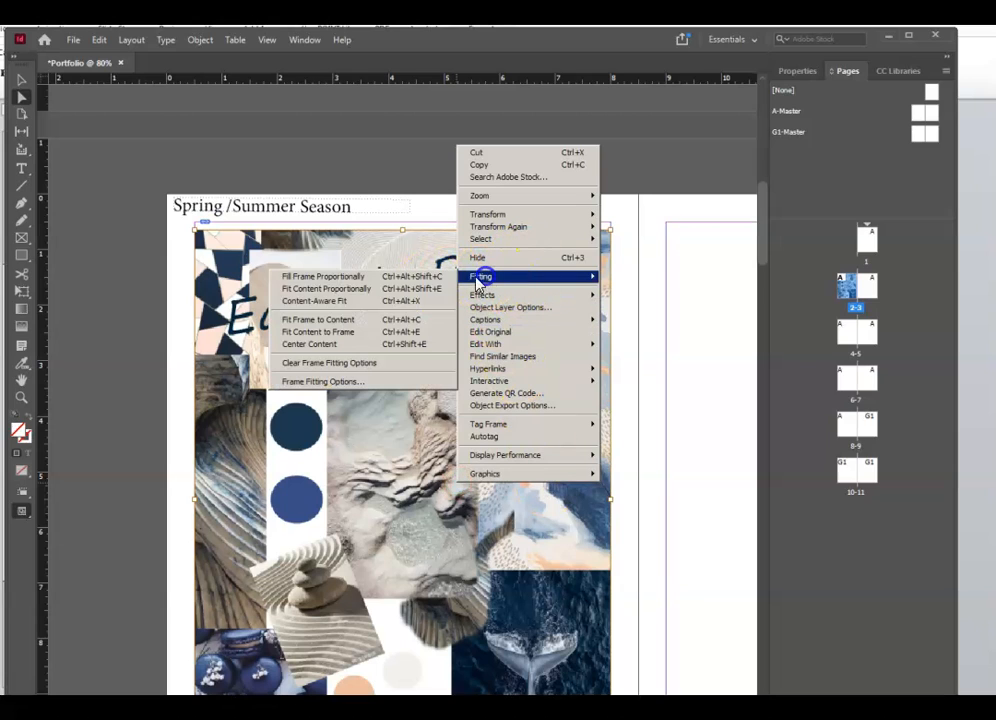
pyautogui.click(388, 290)
pyautogui.click(533, 618)
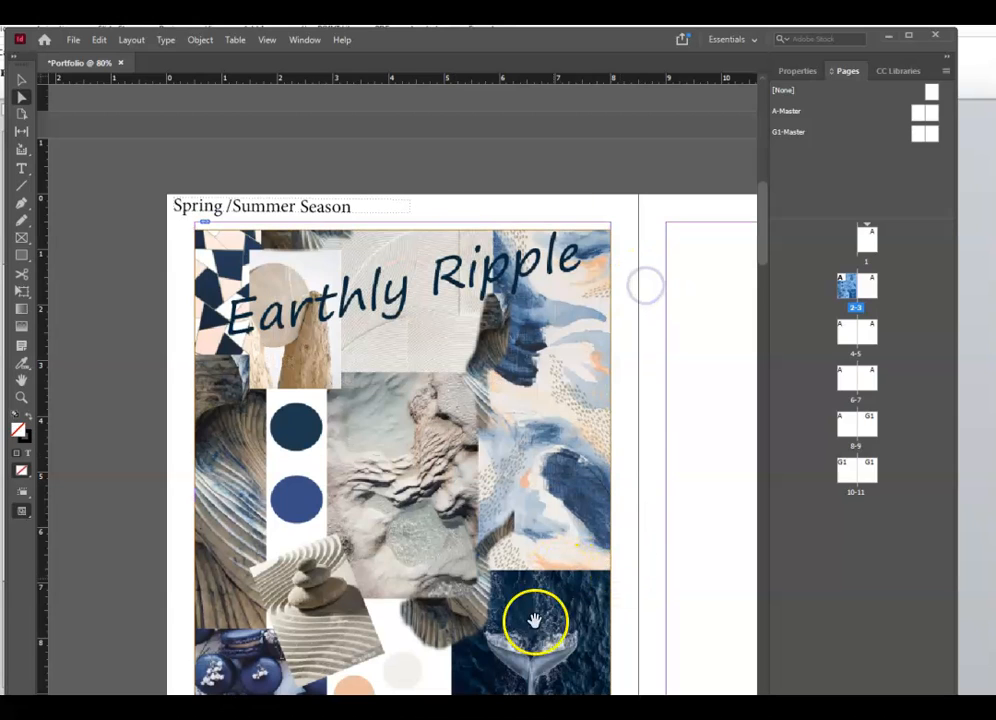
# - Draw a margin-sized frame on page 3 and place Moodboard2.psd into it with Ctrl+D
pyautogui.hscroll(5, 466, 494)
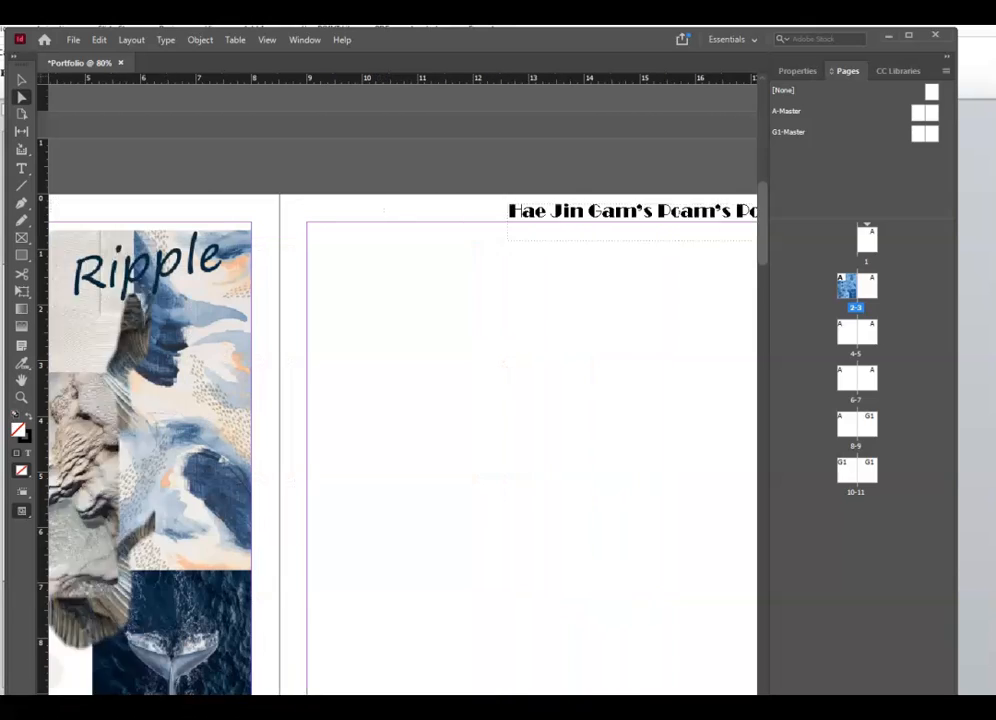
pyautogui.scroll(-3, 466, 494)
pyautogui.scroll(3, 466, 494)
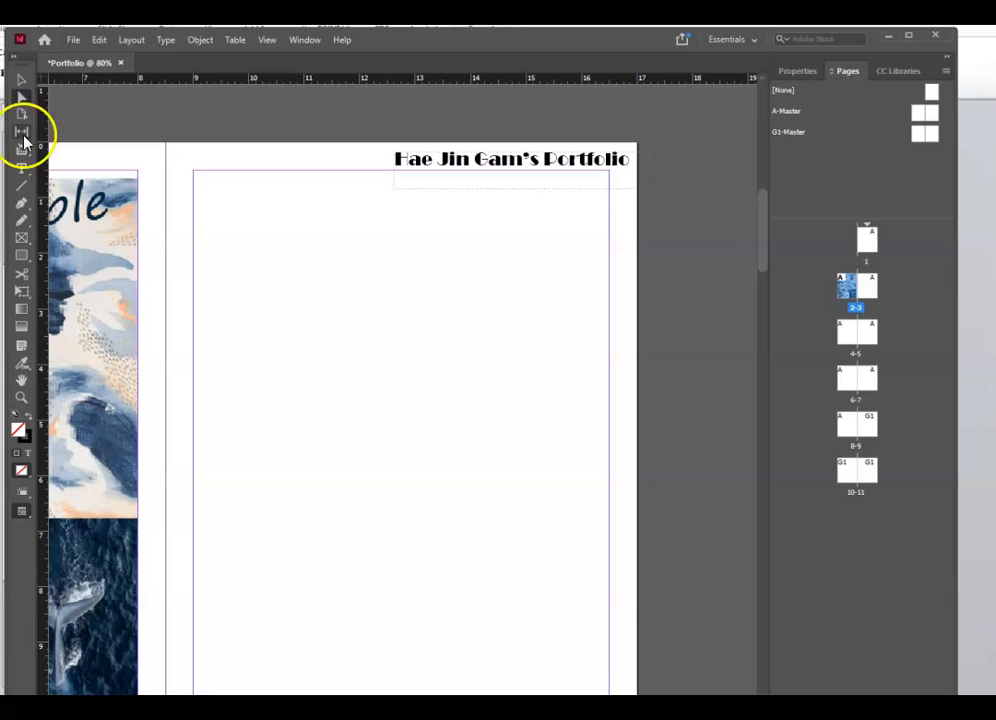
pyautogui.click(21, 237)
pyautogui.moveTo(192, 173); pyautogui.dragTo(609, 639)
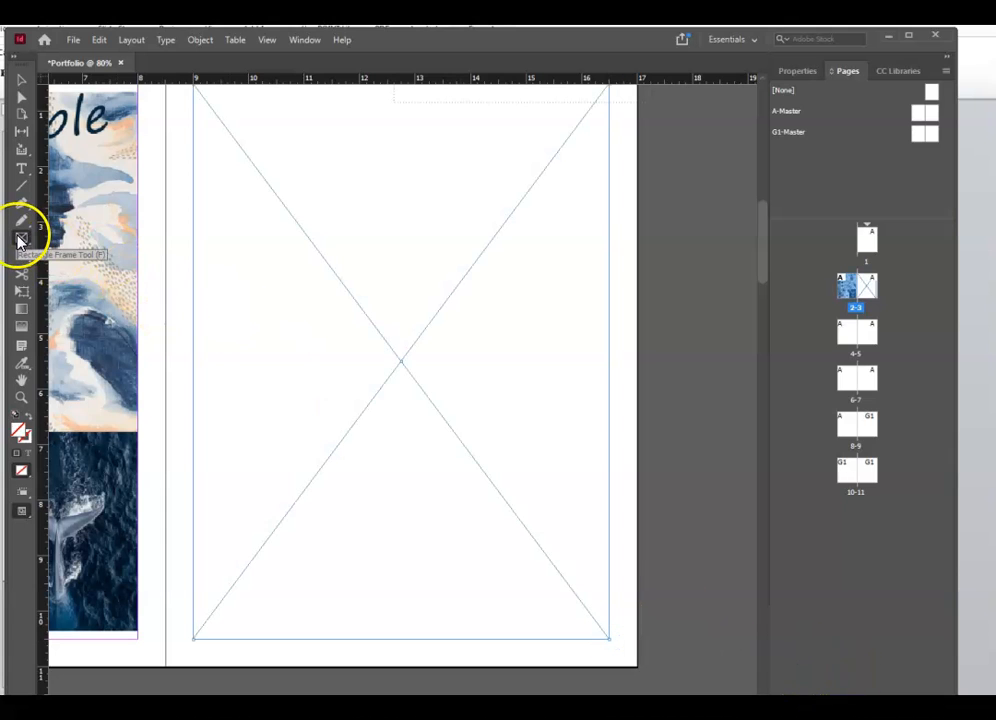
pyautogui.hotkey('ctrl', 'd')
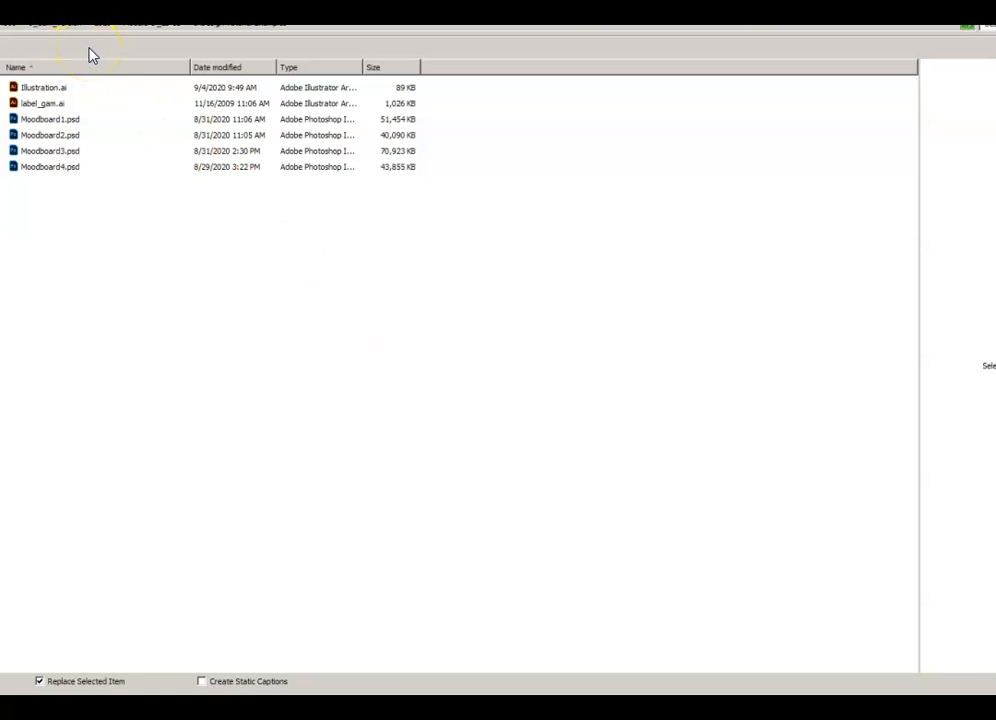
pyautogui.doubleClick(61, 139)
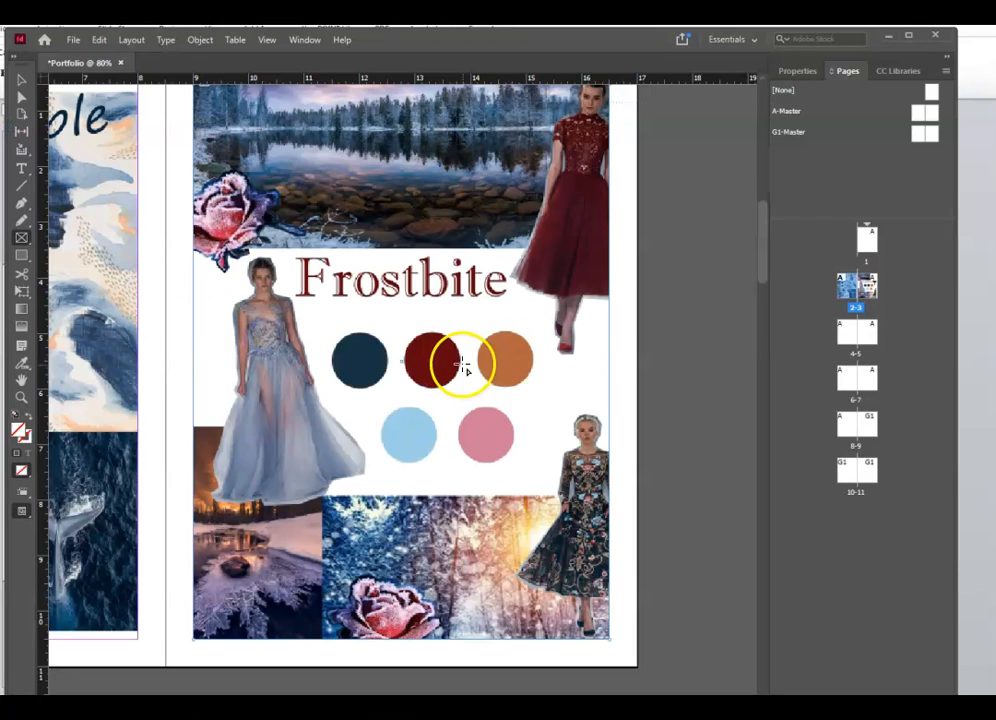
# - Fit the Frostbite collage proportionally inside its page 3 frame
pyautogui.scroll(3, 262, 302)
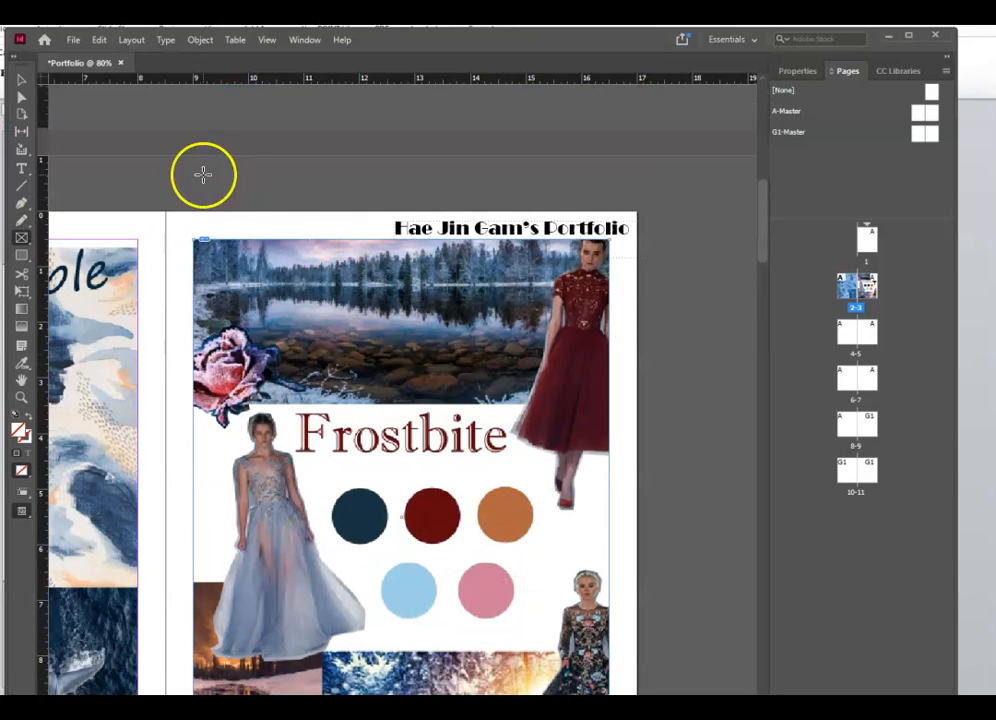
pyautogui.scroll(-1, 203, 174)
pyautogui.click(21, 97)
pyautogui.click(420, 359)
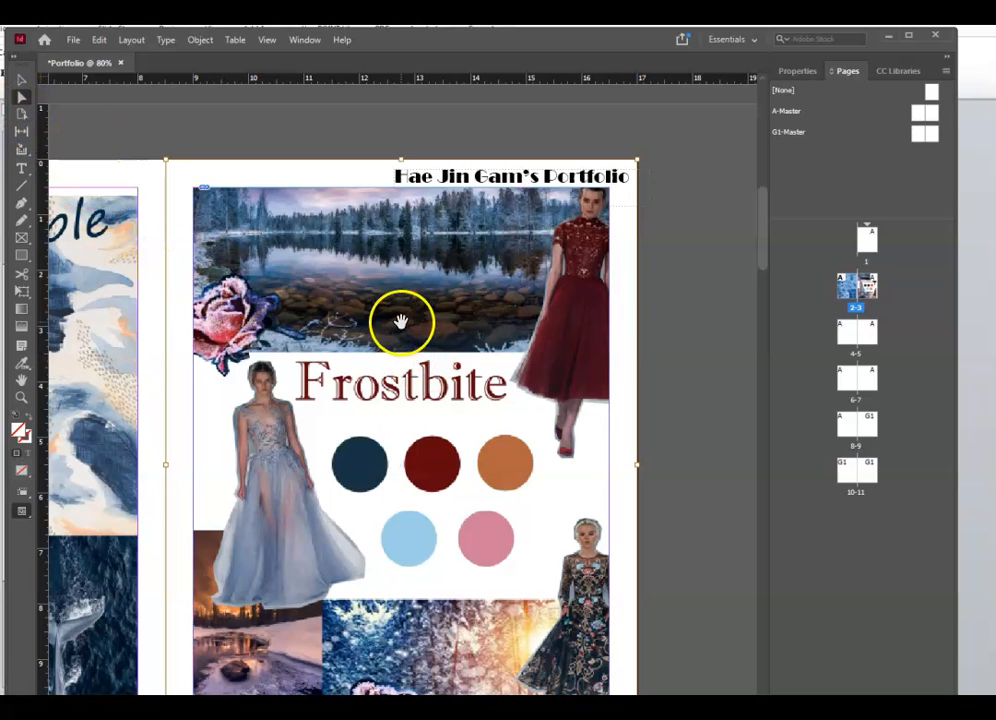
pyautogui.moveTo(400, 322); pyautogui.dragTo(460, 351)
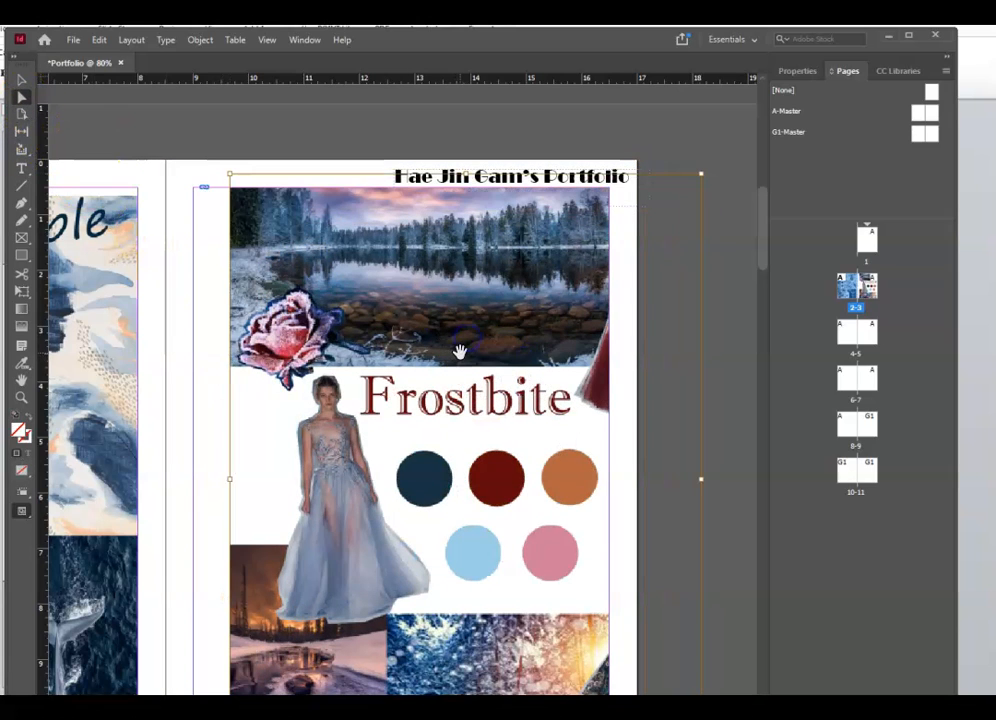
pyautogui.rightClick(460, 352)
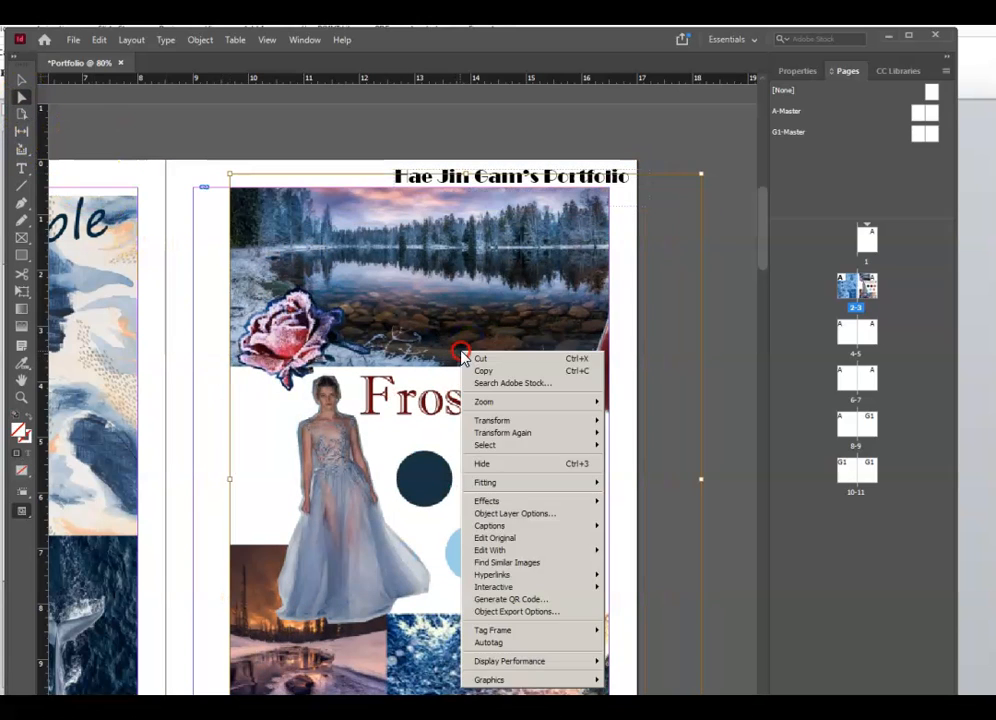
pyautogui.click(529, 485)
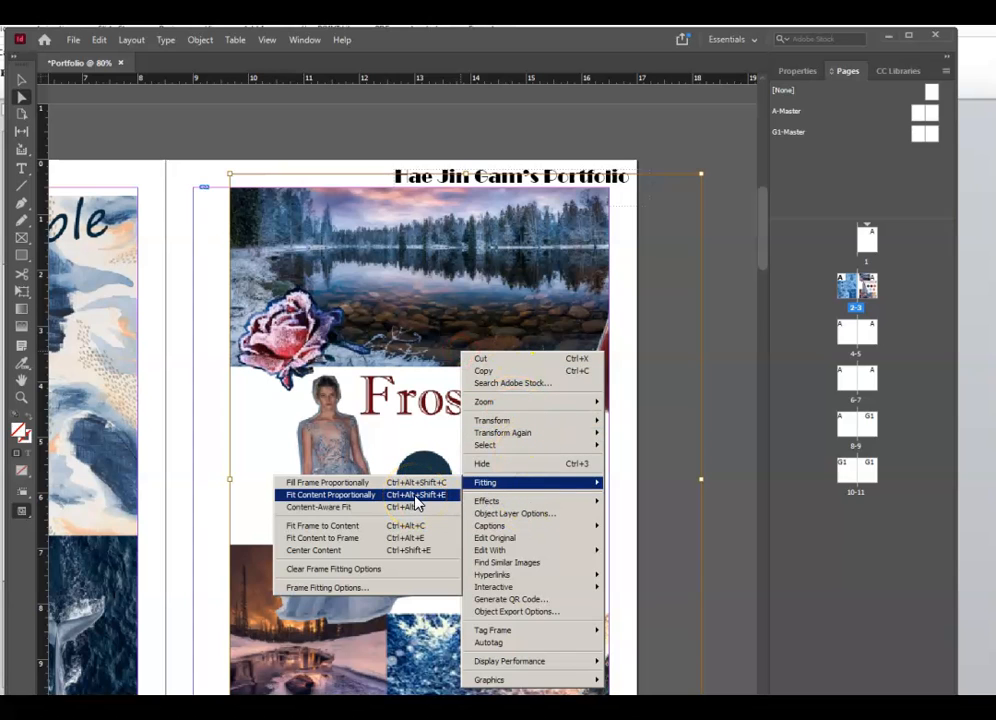
pyautogui.click(415, 496)
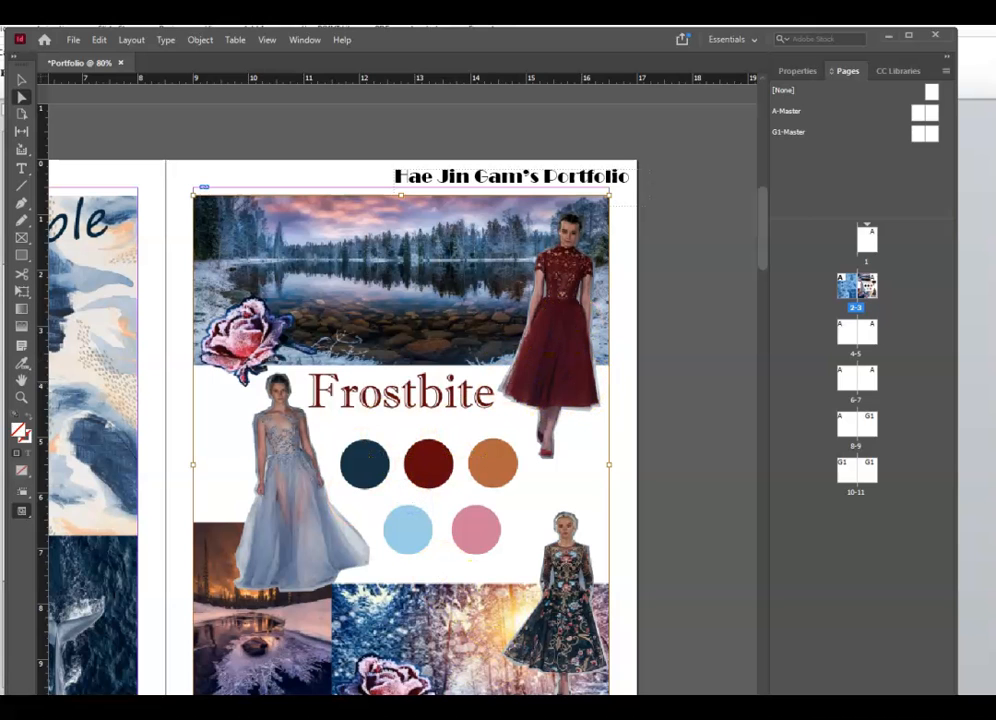
# - Pull three horizontal guides from the top ruler onto the spread near the page top
pyautogui.hscroll(-4, 402, 430)
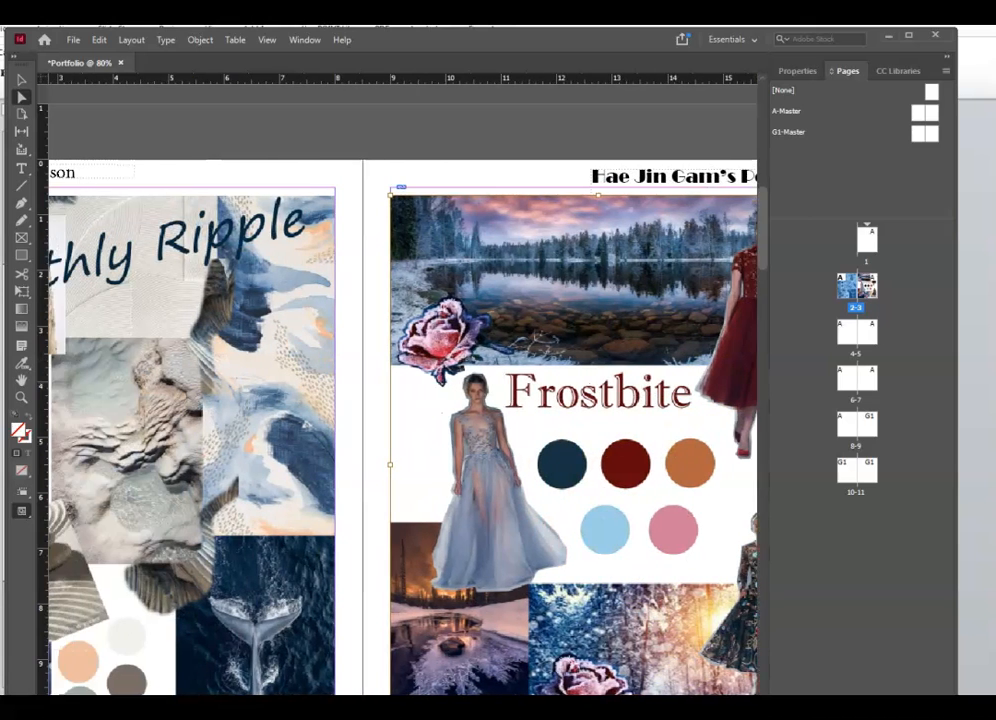
pyautogui.hscroll(6, 402, 430)
pyautogui.hscroll(-3, 402, 430)
pyautogui.hscroll(-3, 402, 430)
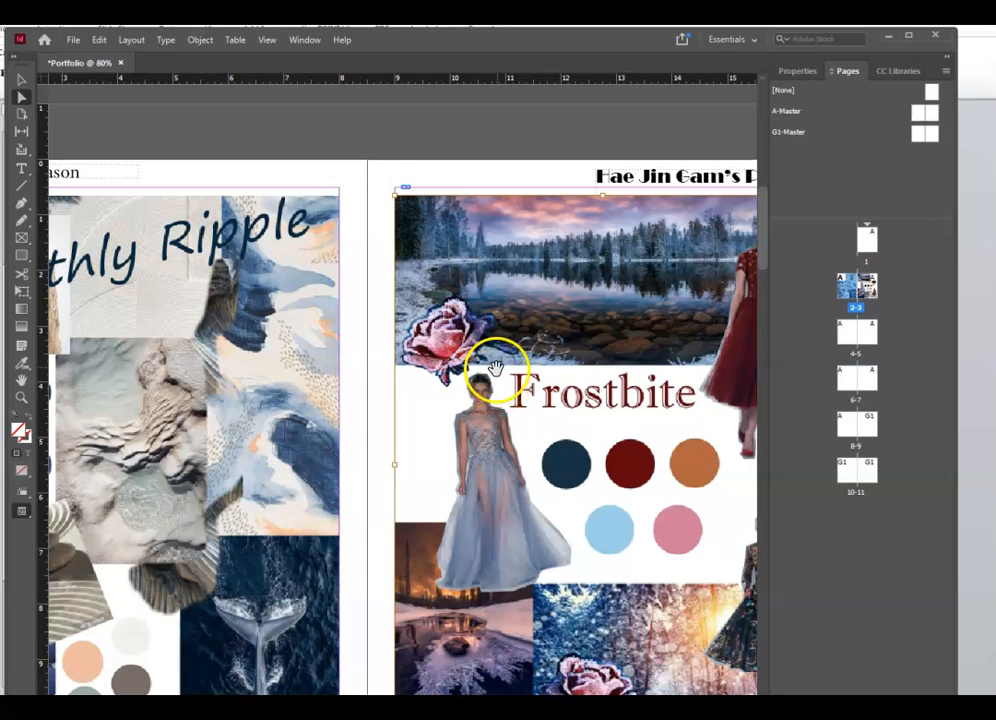
pyautogui.click(377, 80)
pyautogui.moveTo(377, 80); pyautogui.dragTo(369, 193)
pyautogui.moveTo(310, 82); pyautogui.dragTo(307, 196)
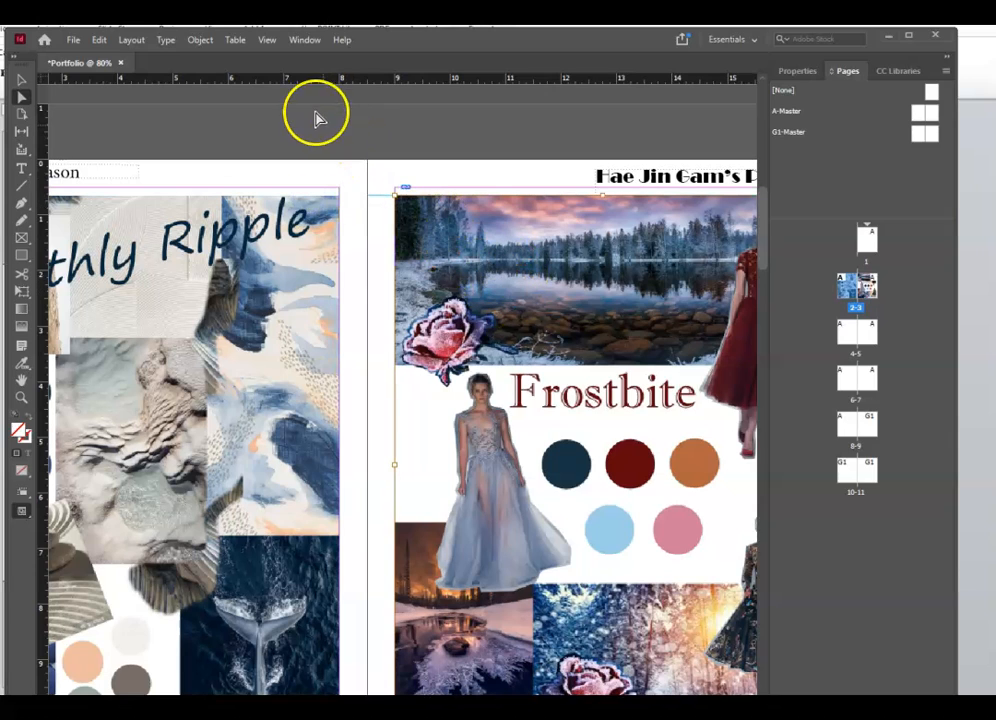
pyautogui.moveTo(305, 80); pyautogui.dragTo(319, 197)
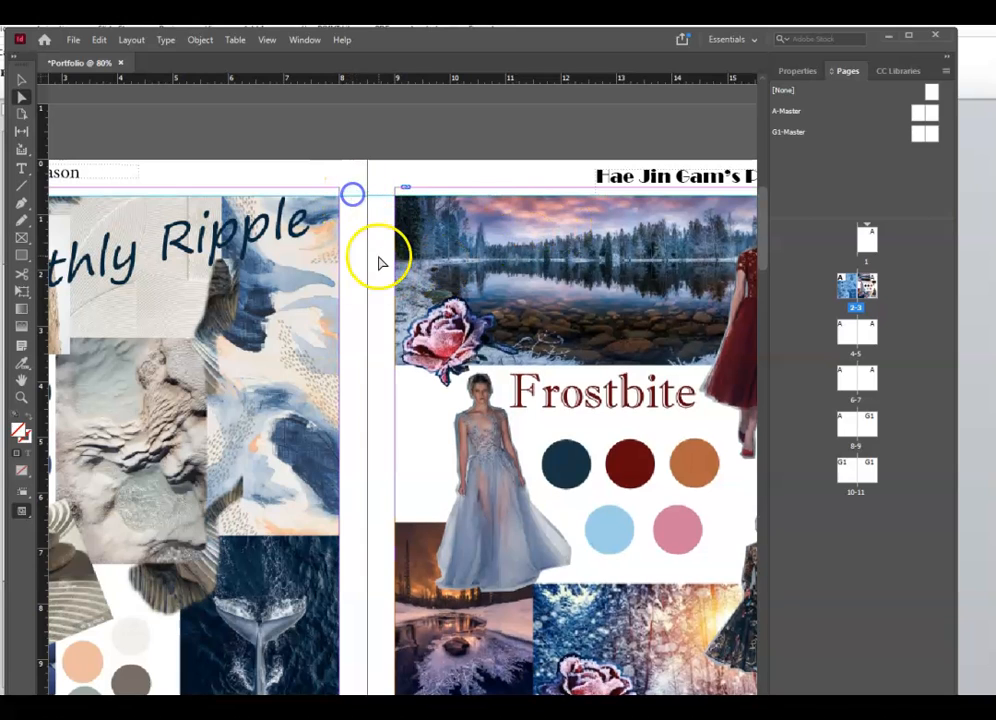
# - Drag the horizontal guides back onto the top ruler to delete them
pyautogui.scroll(-5, 366, 488)
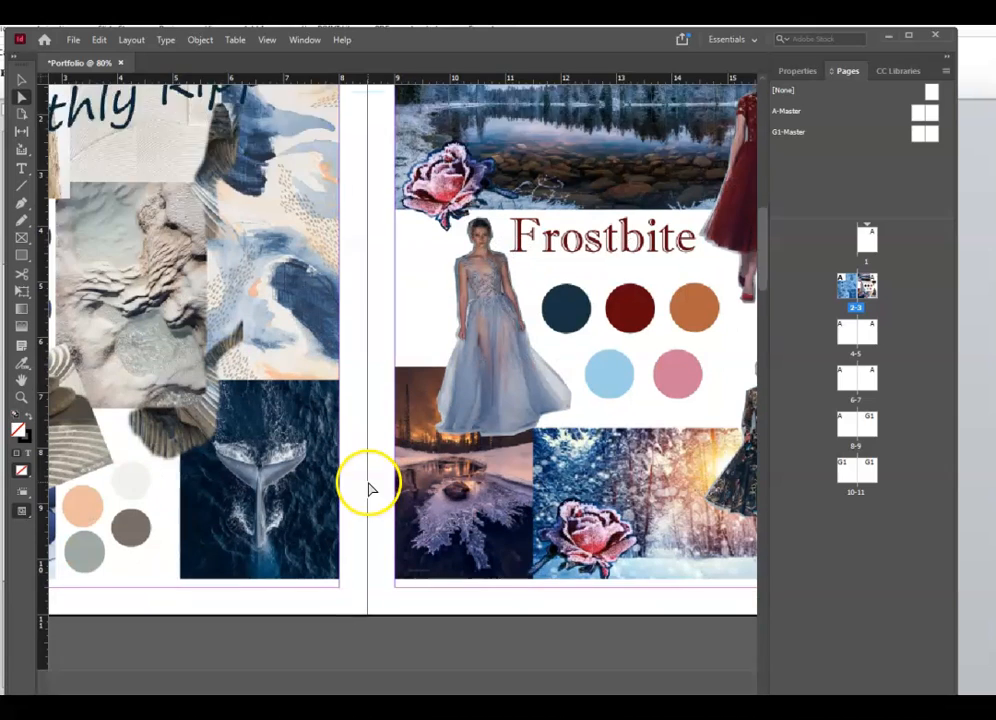
pyautogui.scroll(5, 368, 345)
pyautogui.scroll(4, 375, 355)
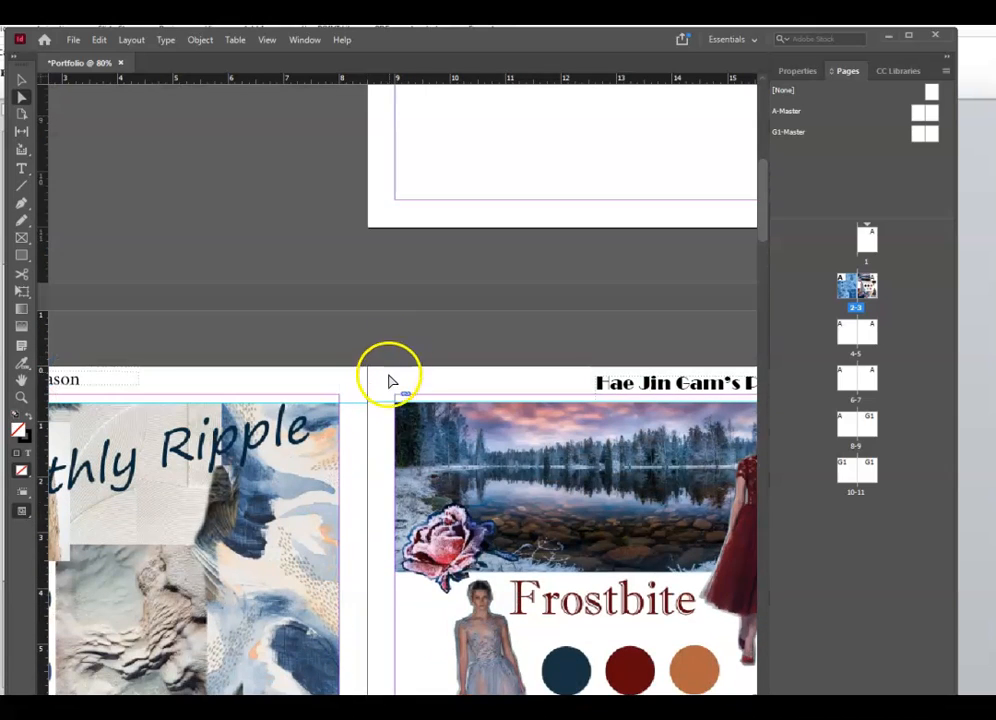
pyautogui.scroll(-1, 390, 376)
pyautogui.moveTo(383, 352); pyautogui.dragTo(449, 82)
pyautogui.moveTo(356, 354); pyautogui.dragTo(337, 80)
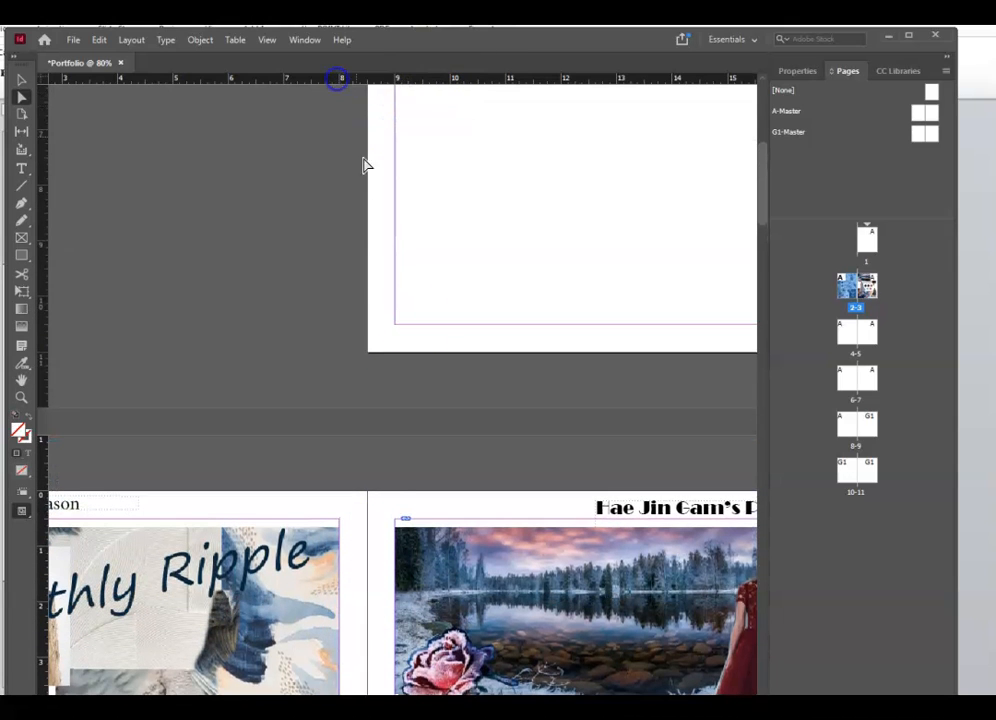
pyautogui.scroll(-6, 391, 507)
pyautogui.scroll(-4, 395, 505)
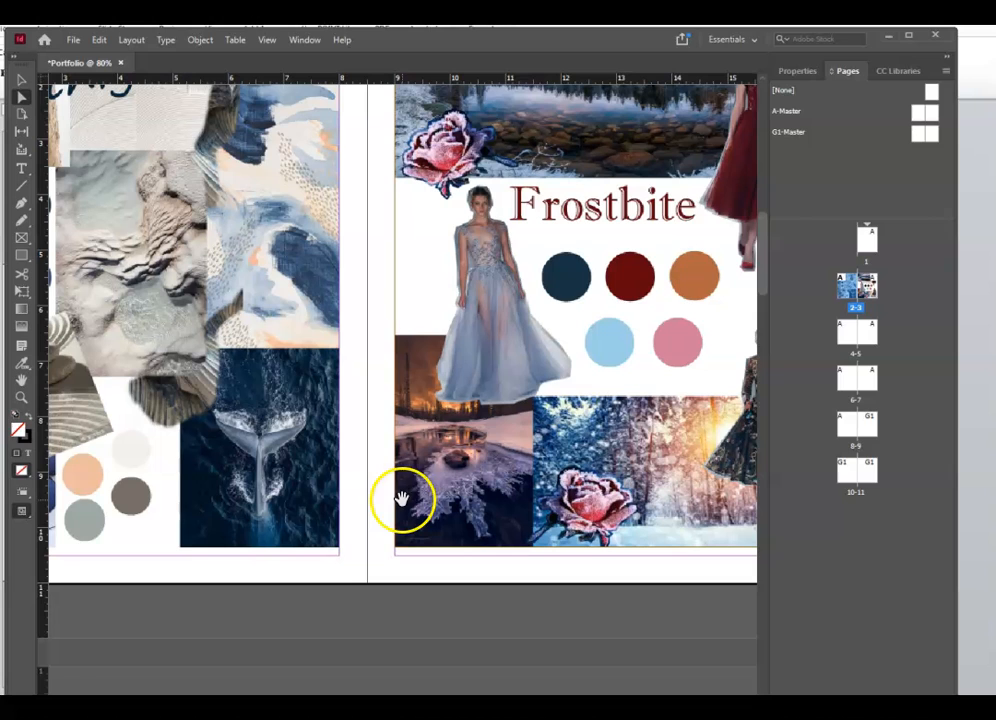
pyautogui.doubleClick(872, 245)
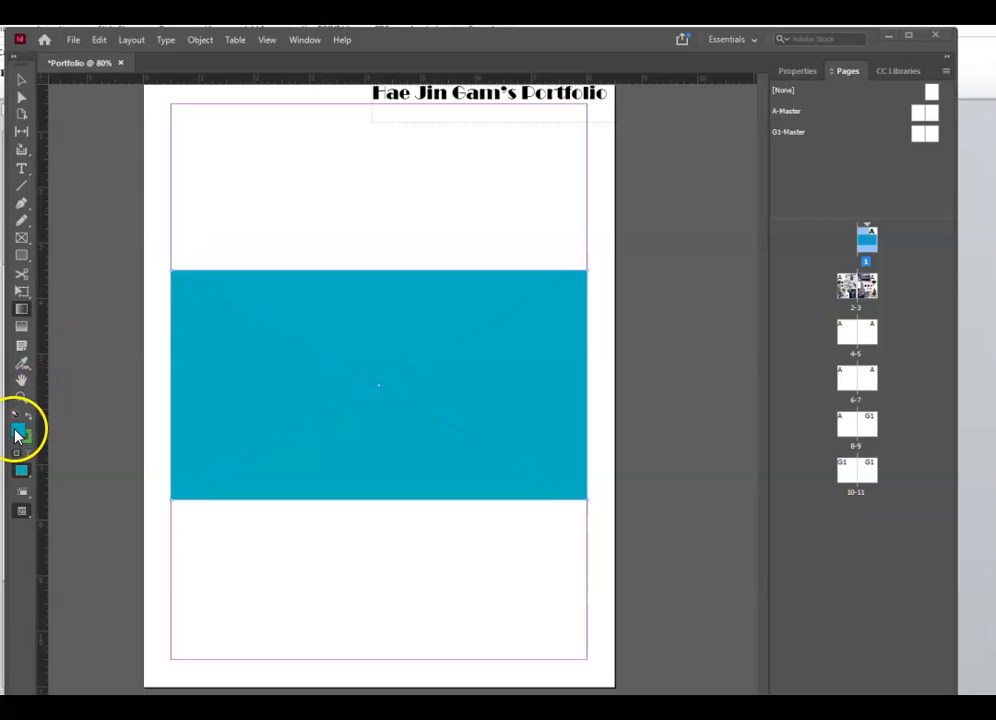
pyautogui.click(16, 432)
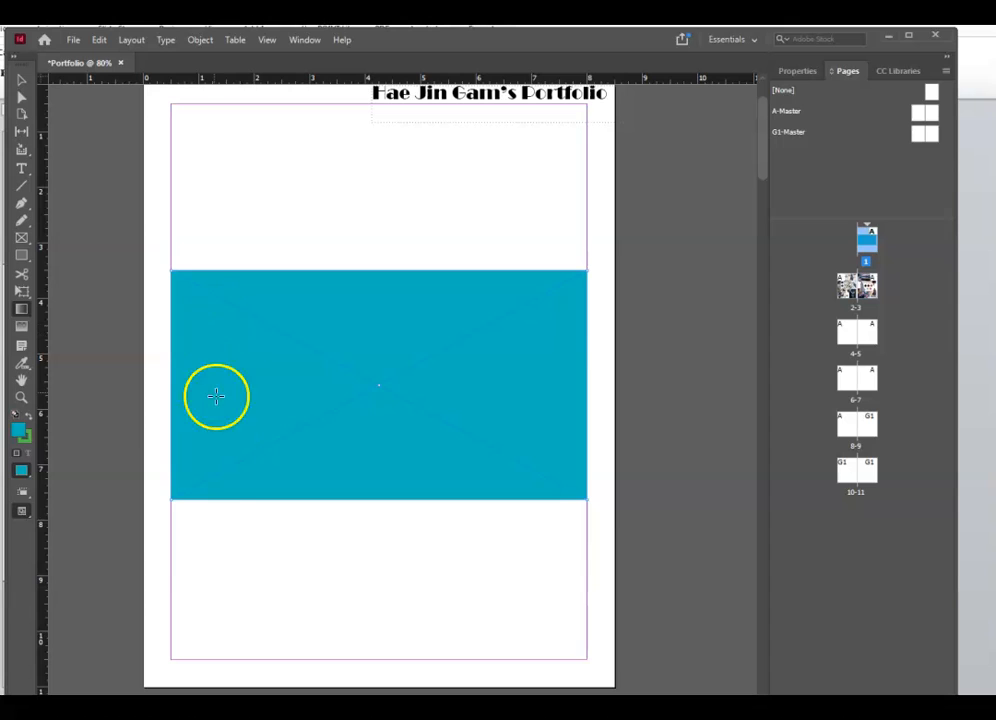
pyautogui.doubleClick(858, 289)
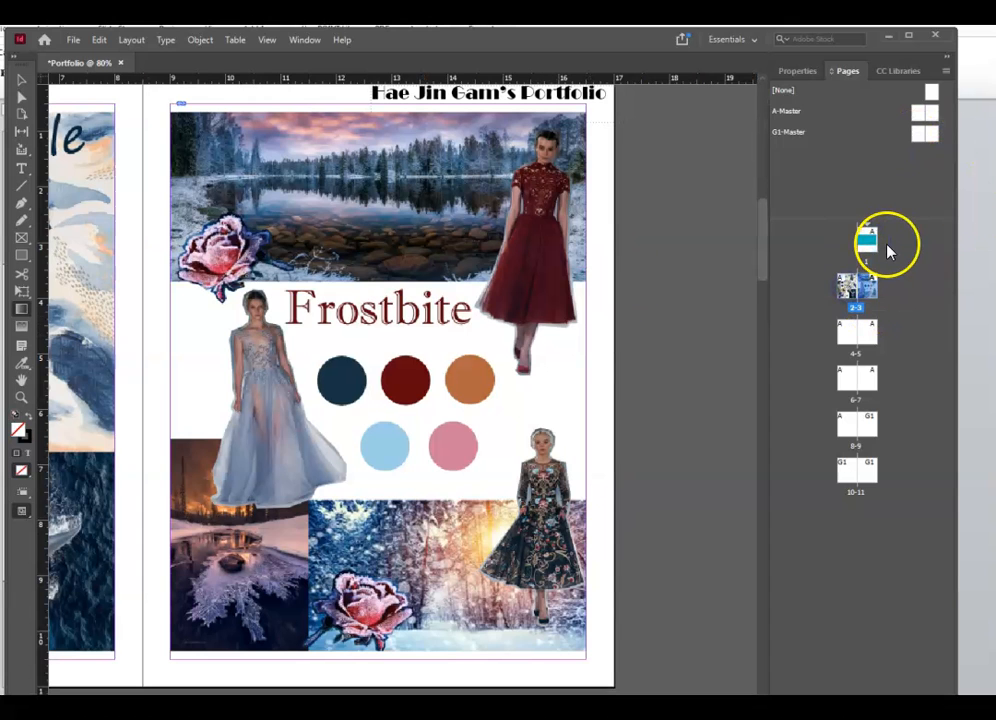
# - Apply the G1 master to page 9, draw a margin-sized frame, and place Moodboard3.psd in it
pyautogui.doubleClick(874, 432)
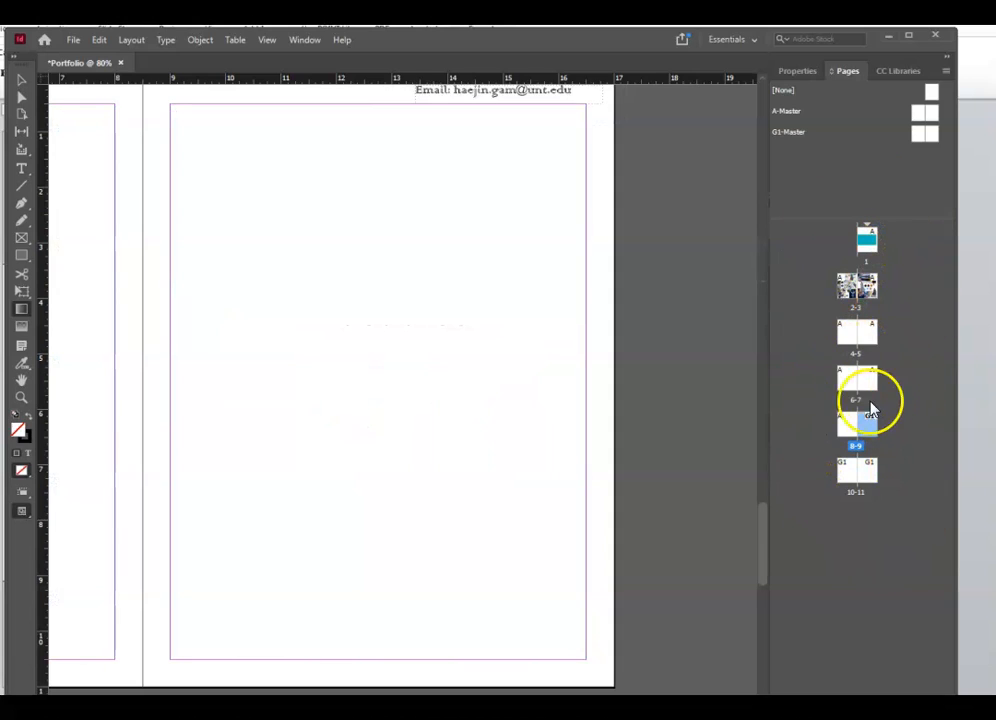
pyautogui.moveTo(881, 432); pyautogui.dragTo(867, 432)
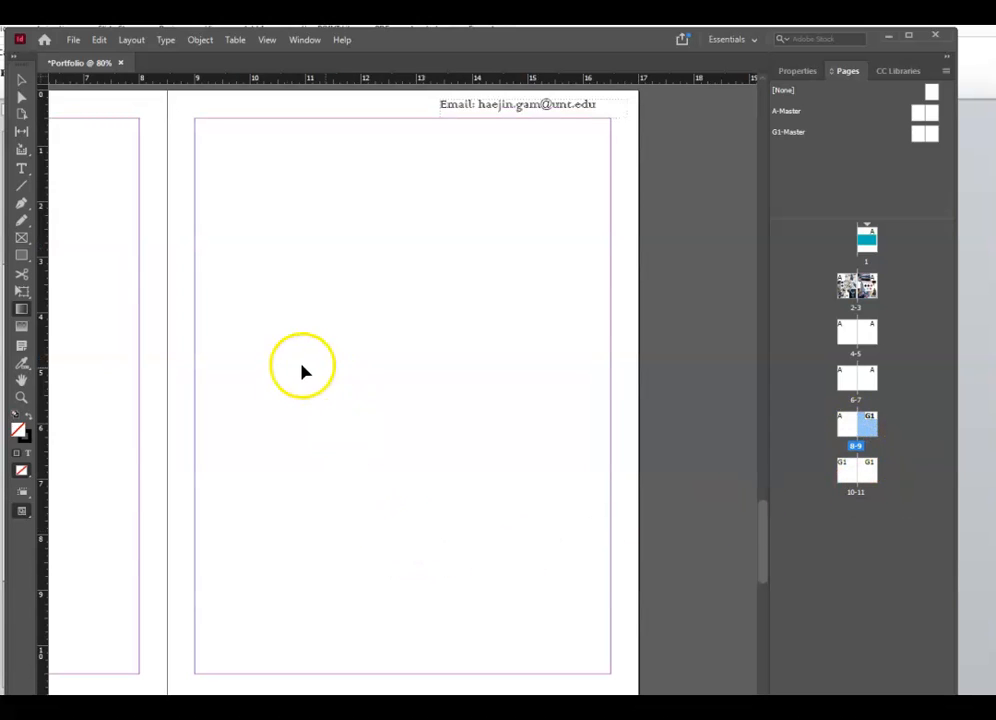
pyautogui.click(22, 238)
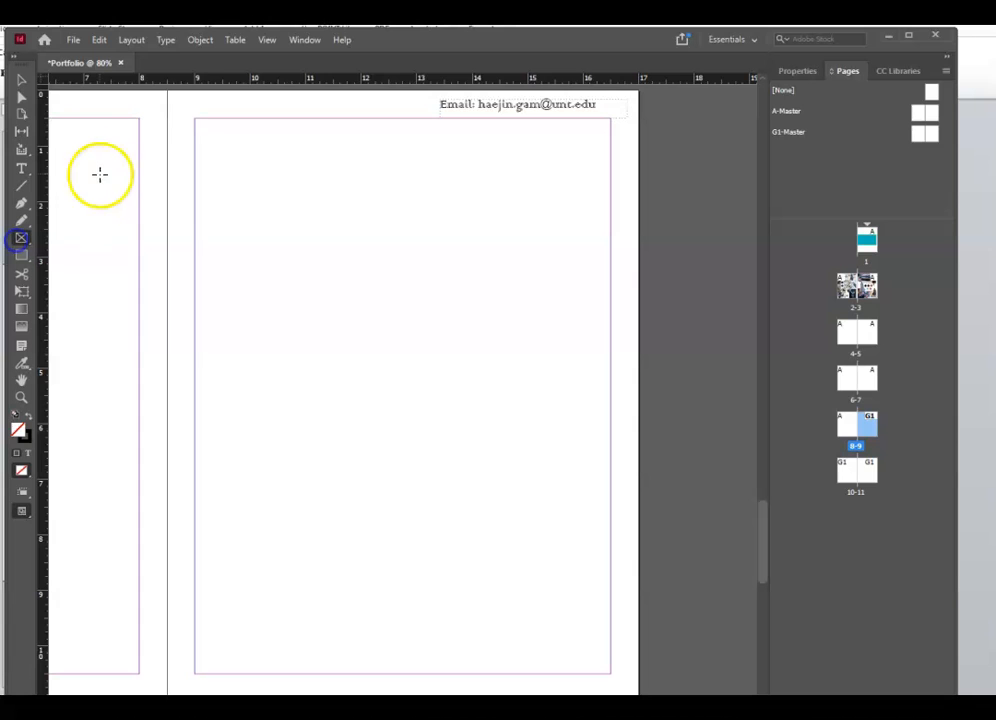
pyautogui.moveTo(196, 120); pyautogui.dragTo(611, 675)
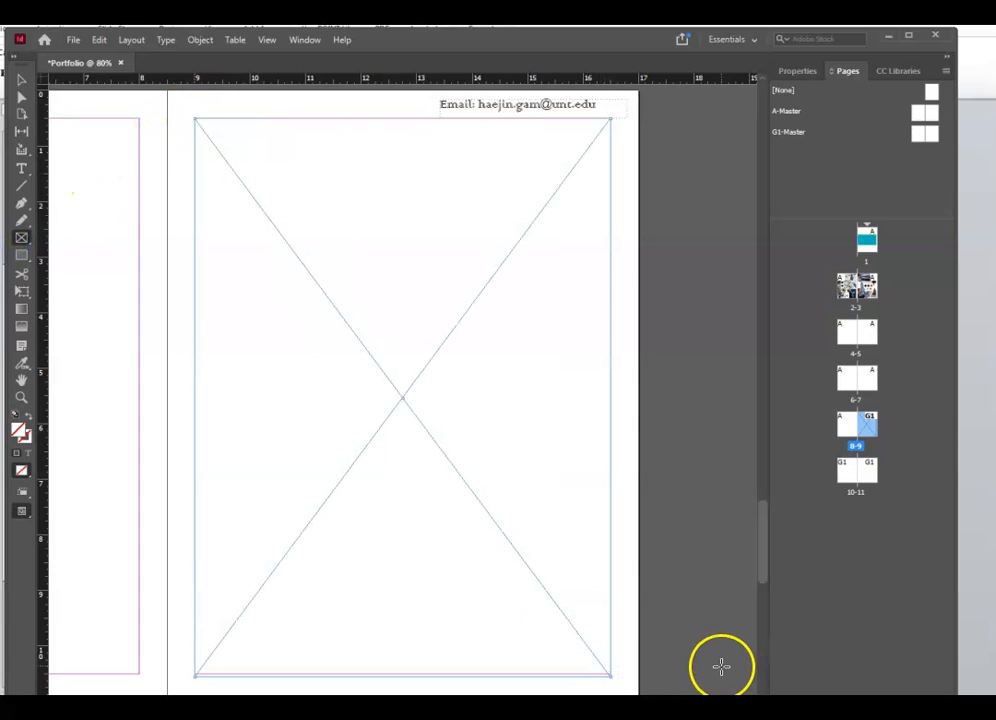
pyautogui.hotkey('ctrl', 'd')
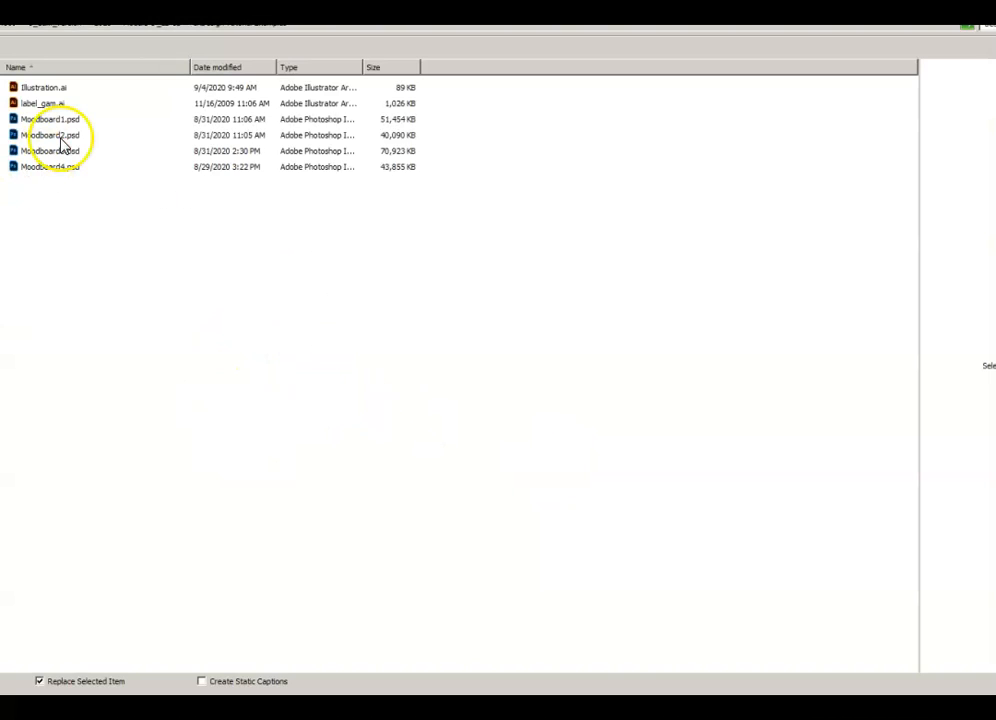
pyautogui.click(58, 151)
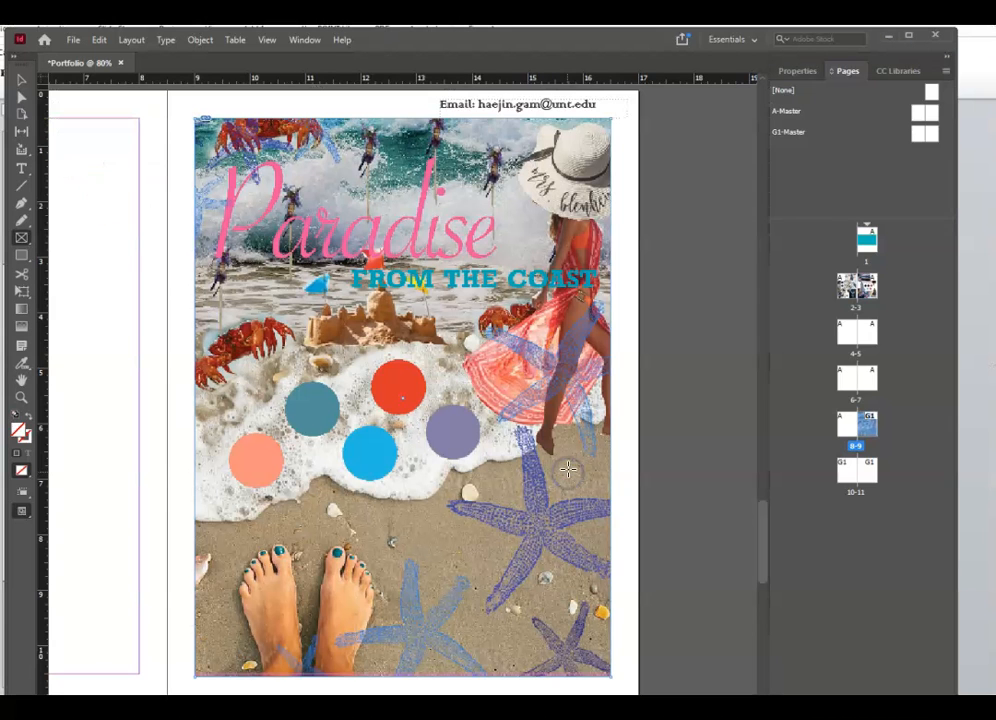
# - Fit the Paradise beach image proportionally in its frame, then go to spread 10-11
pyautogui.click(21, 79)
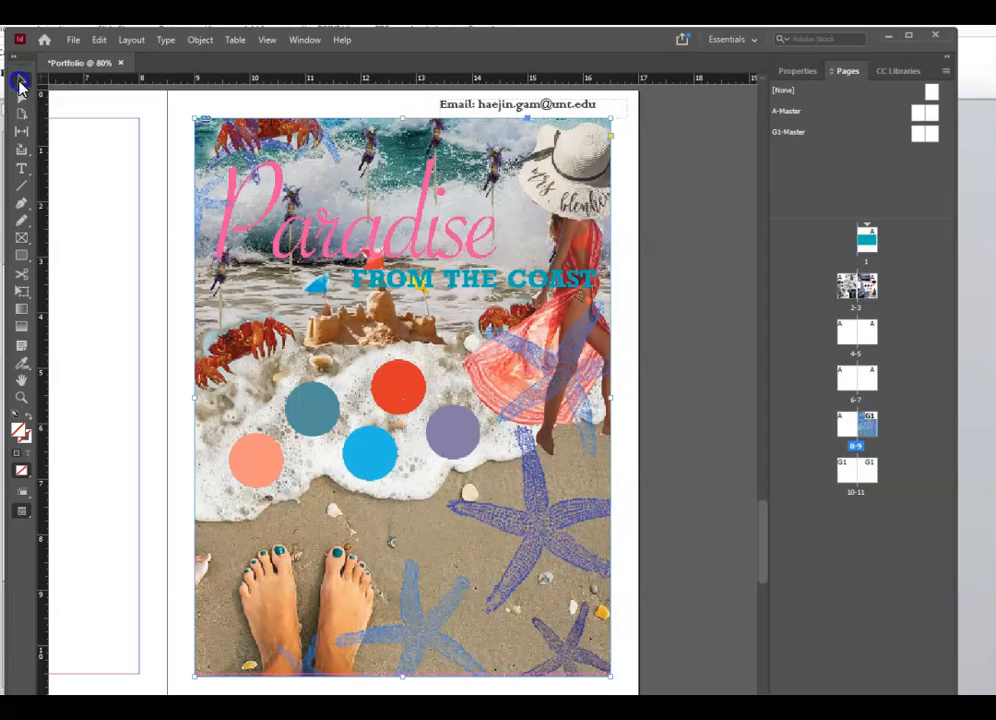
pyautogui.rightClick(481, 421)
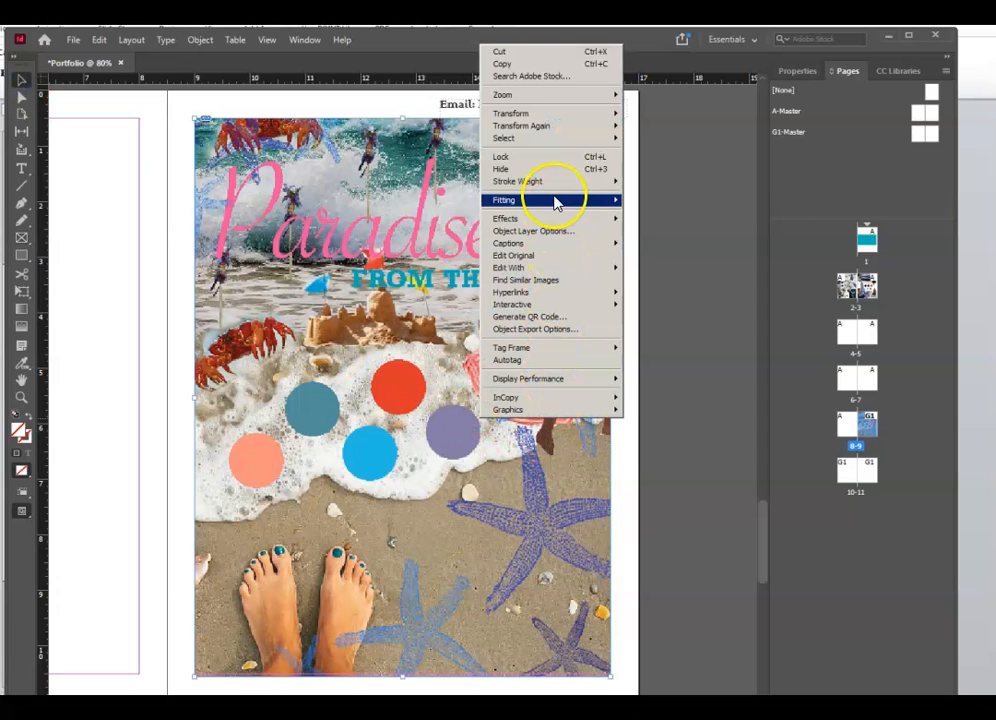
pyautogui.moveTo(551, 197)
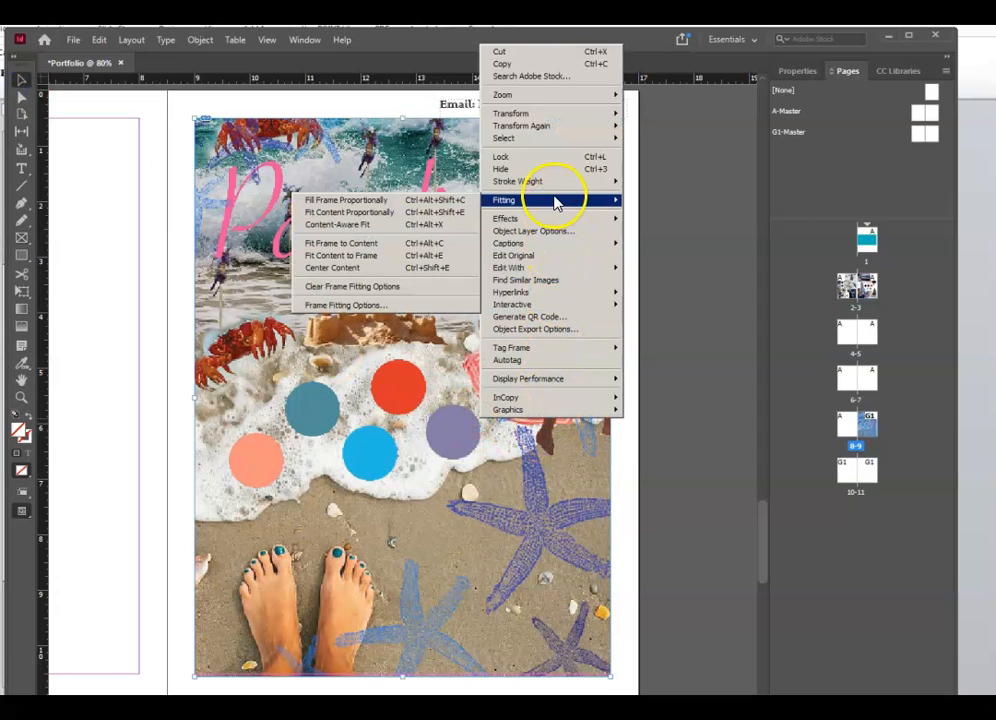
pyautogui.click(405, 212)
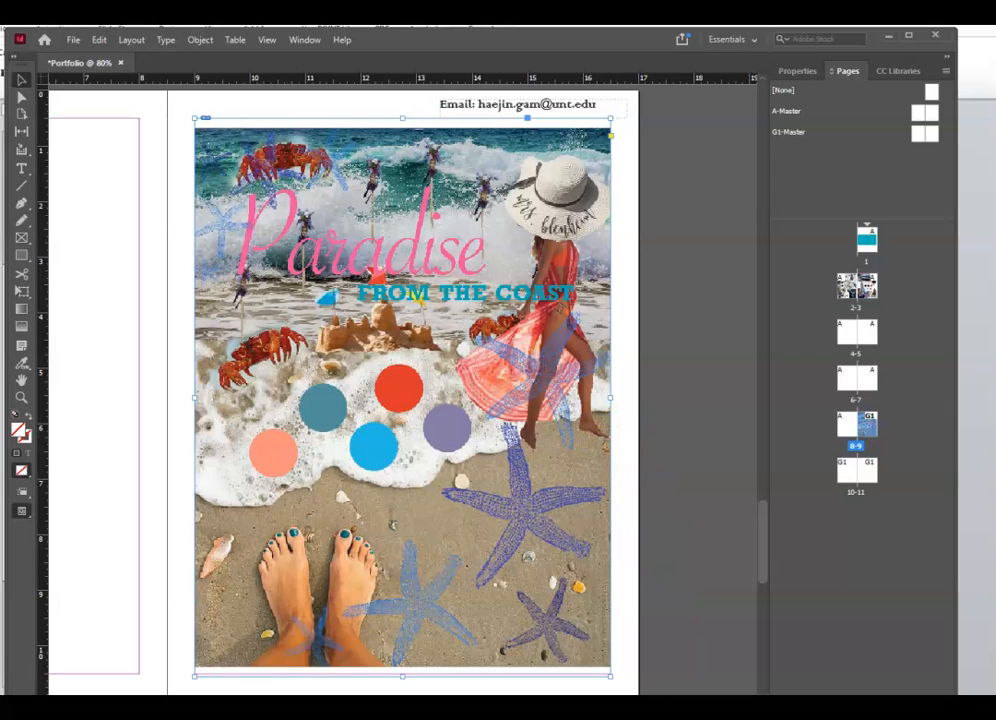
pyautogui.click(850, 472)
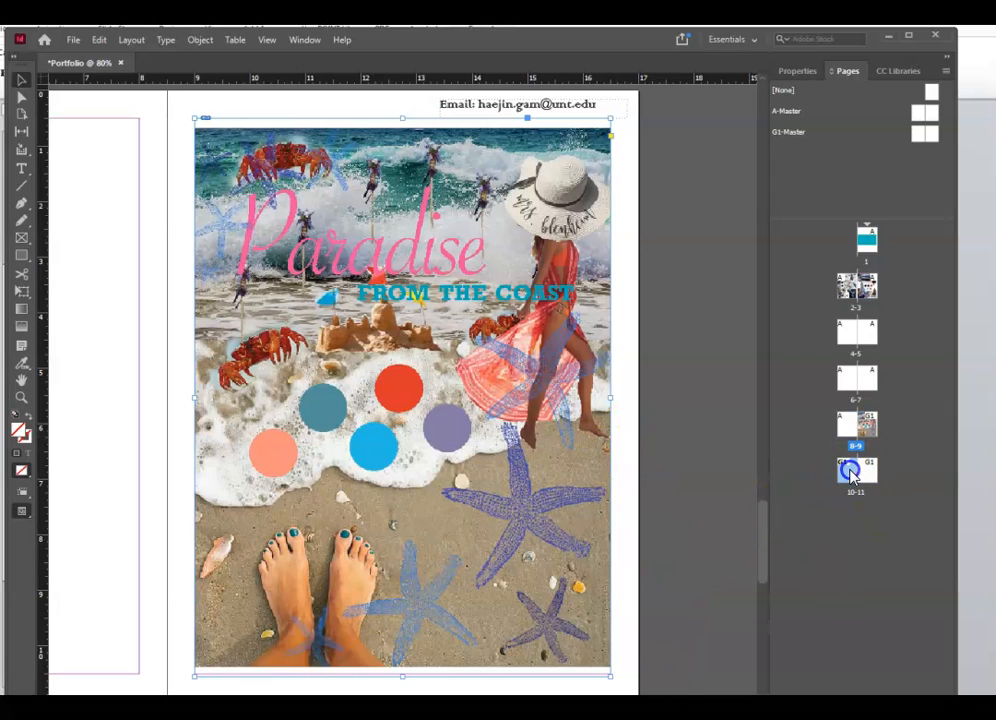
pyautogui.doubleClick(852, 472)
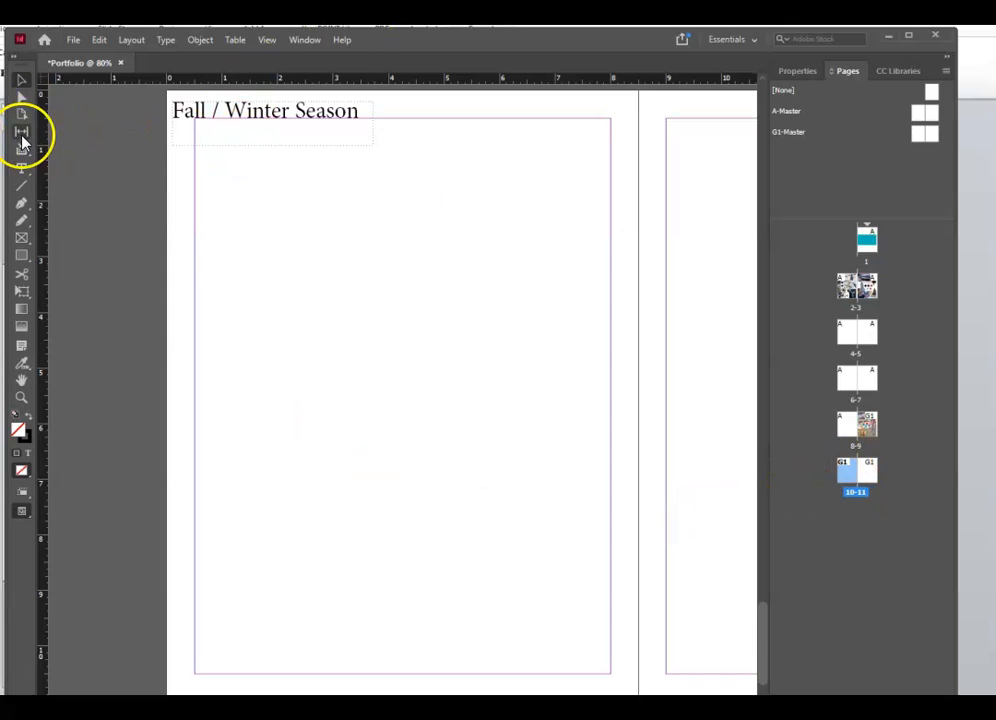
# - Draw a margin-sized frame on page 10, place Moodboard4.psd, and fit it proportionally
pyautogui.click(23, 238)
pyautogui.moveTo(195, 122); pyautogui.dragTo(613, 677)
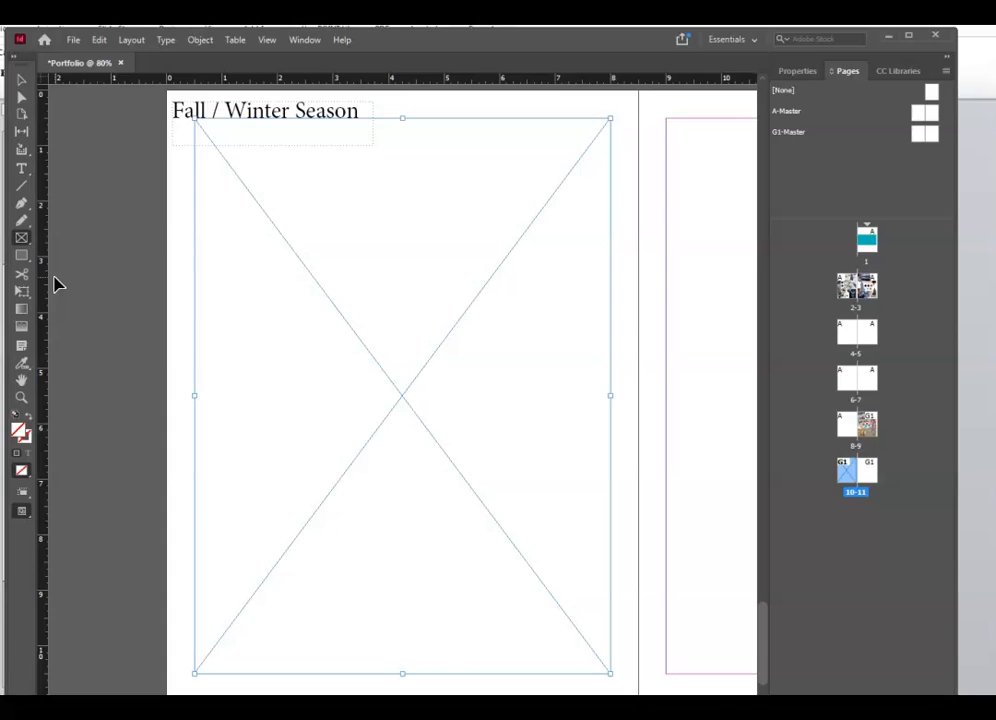
pyautogui.hotkey('ctrl', 'd')
pyautogui.click(59, 167)
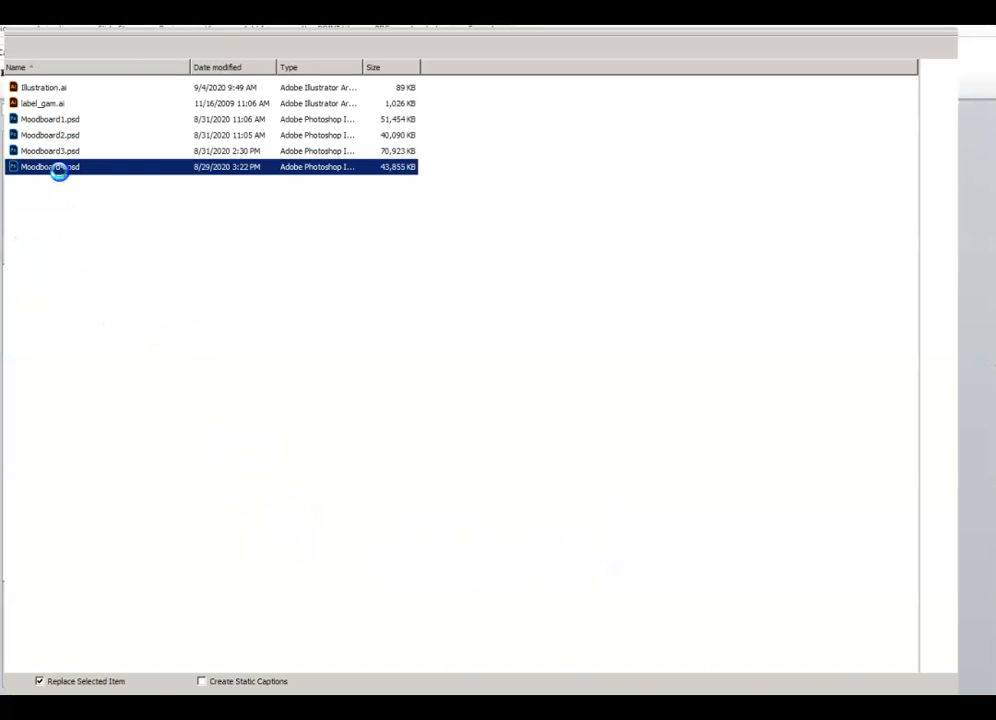
pyautogui.press('Return')
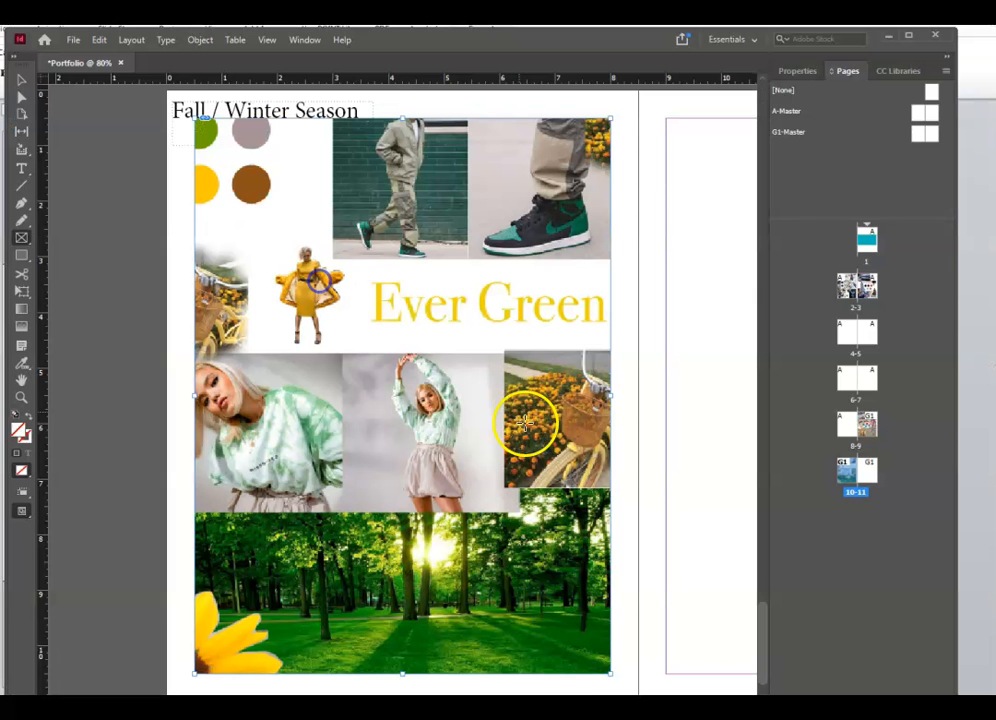
pyautogui.rightClick(366, 358)
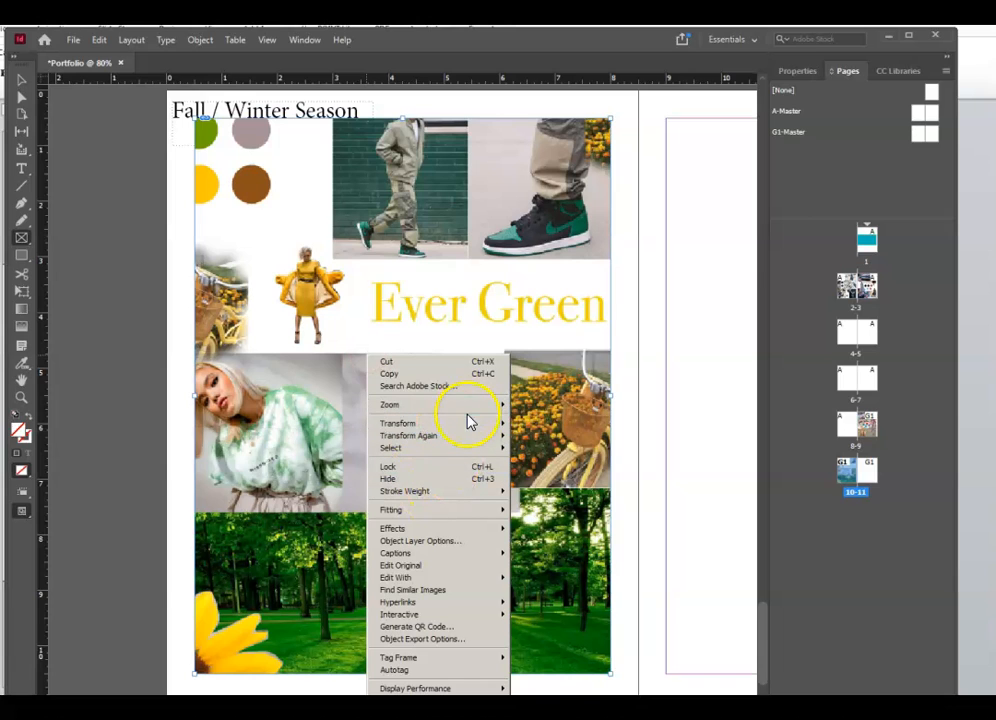
pyautogui.moveTo(470, 427)
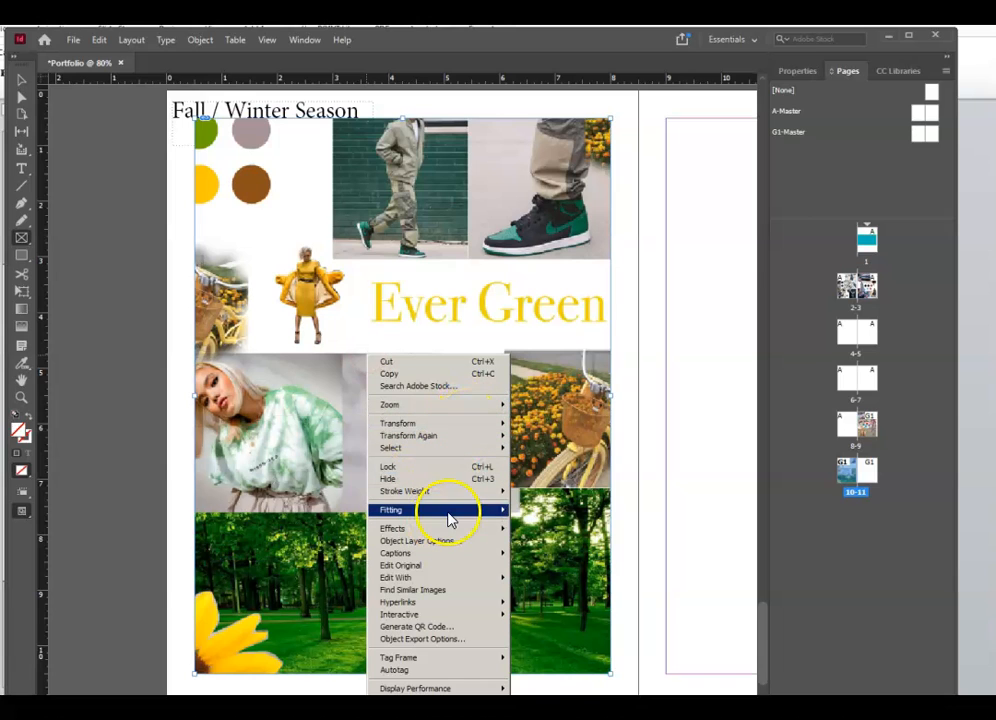
pyautogui.click(314, 522)
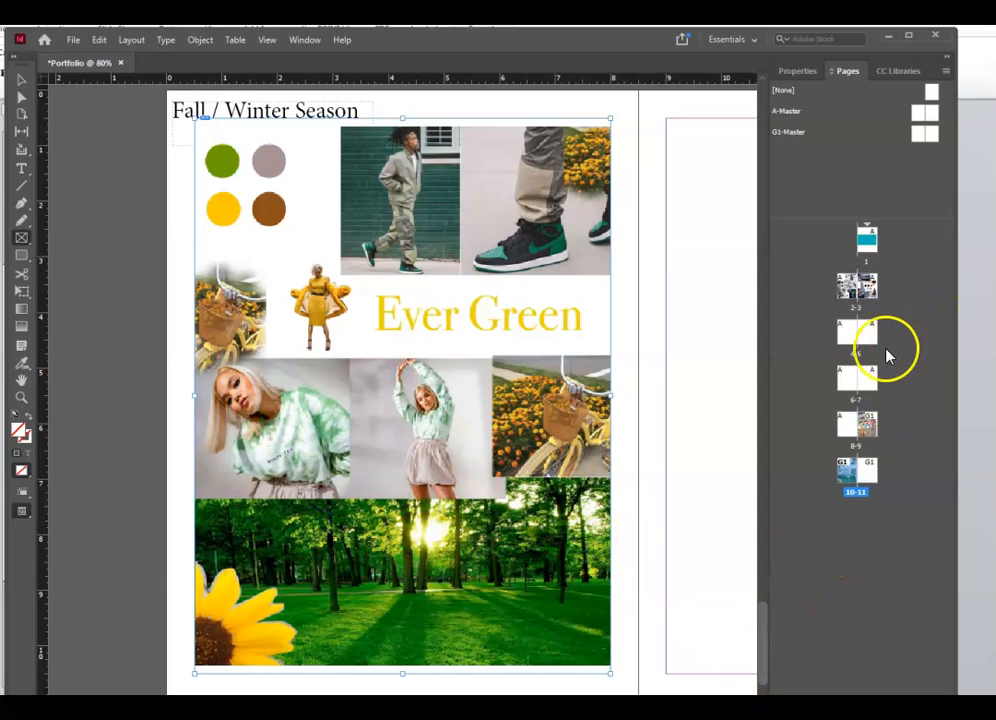
# - Review the moodboards by selecting pages 3, 9 and 10 in the Pages panel
pyautogui.click(866, 290)
pyautogui.click(862, 290)
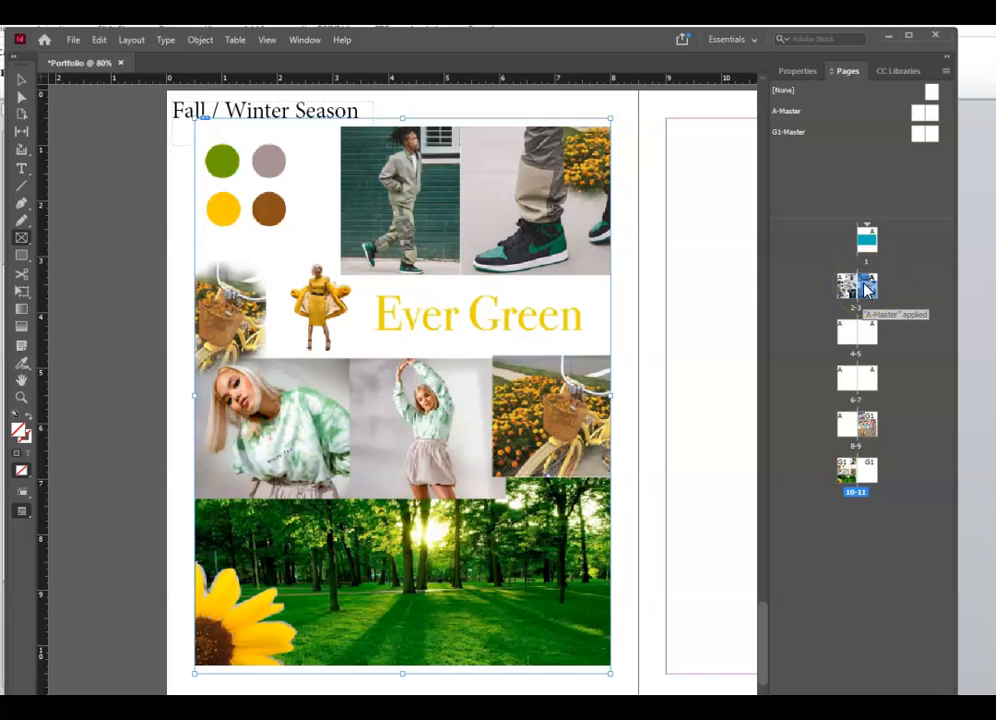
pyautogui.click(865, 428)
pyautogui.click(845, 471)
pyautogui.click(870, 424)
pyautogui.click(848, 464)
# - Move the Paradise page in the Pages panel, then drag two blank pages up to become pages 3 and 4
pyautogui.moveTo(870, 416); pyautogui.dragTo(862, 442)
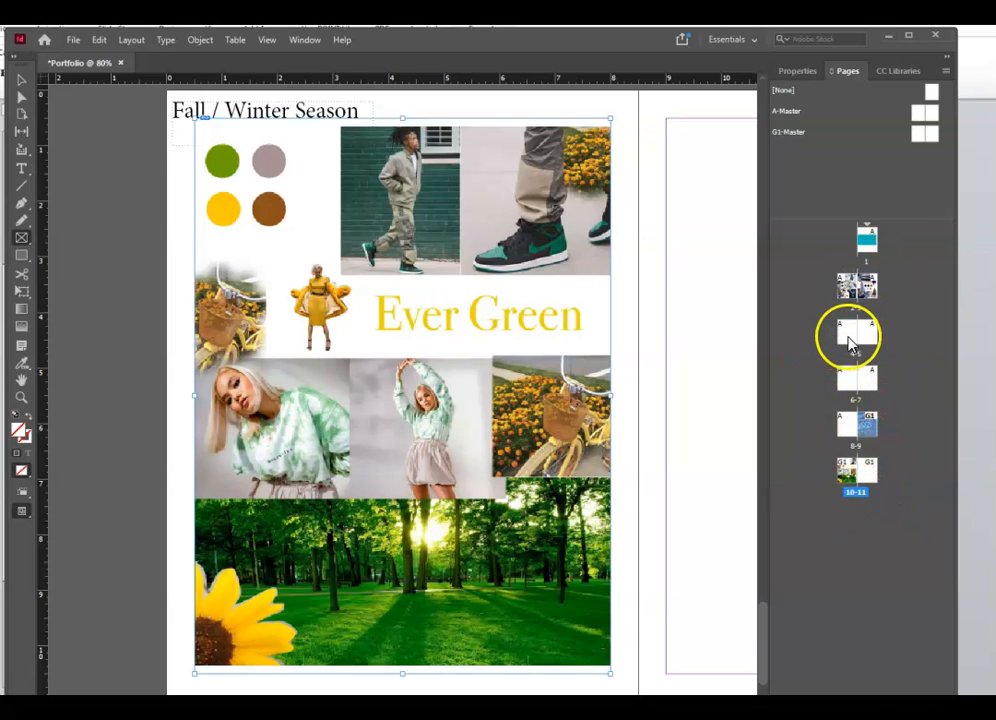
pyautogui.moveTo(866, 422); pyautogui.dragTo(866, 428)
pyautogui.moveTo(858, 303); pyautogui.dragTo(858, 302)
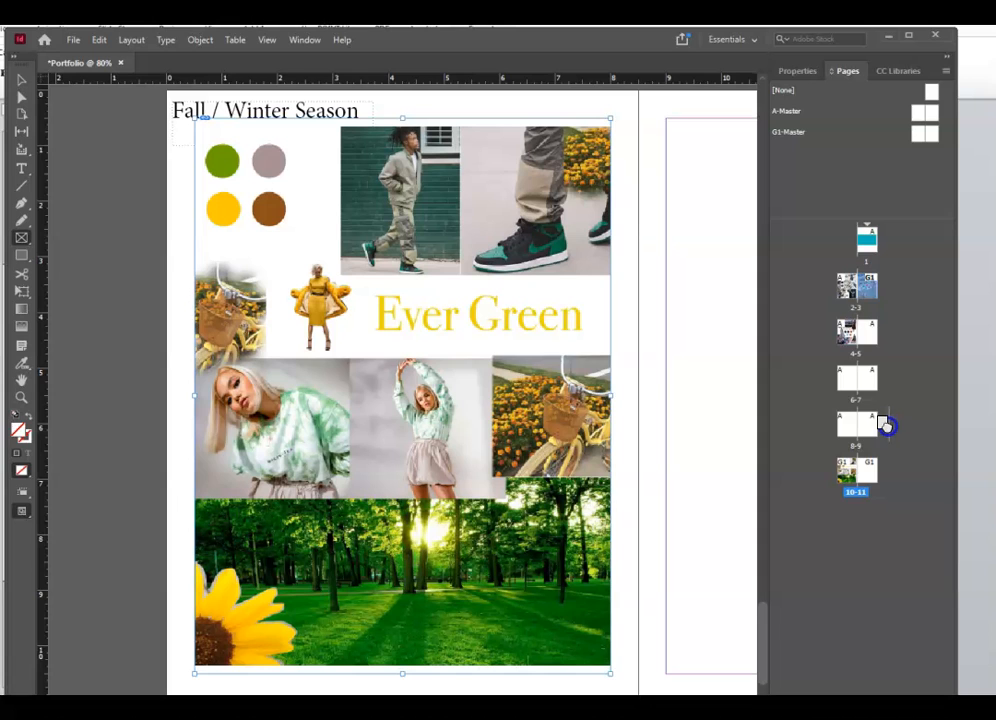
pyautogui.doubleClick(858, 476)
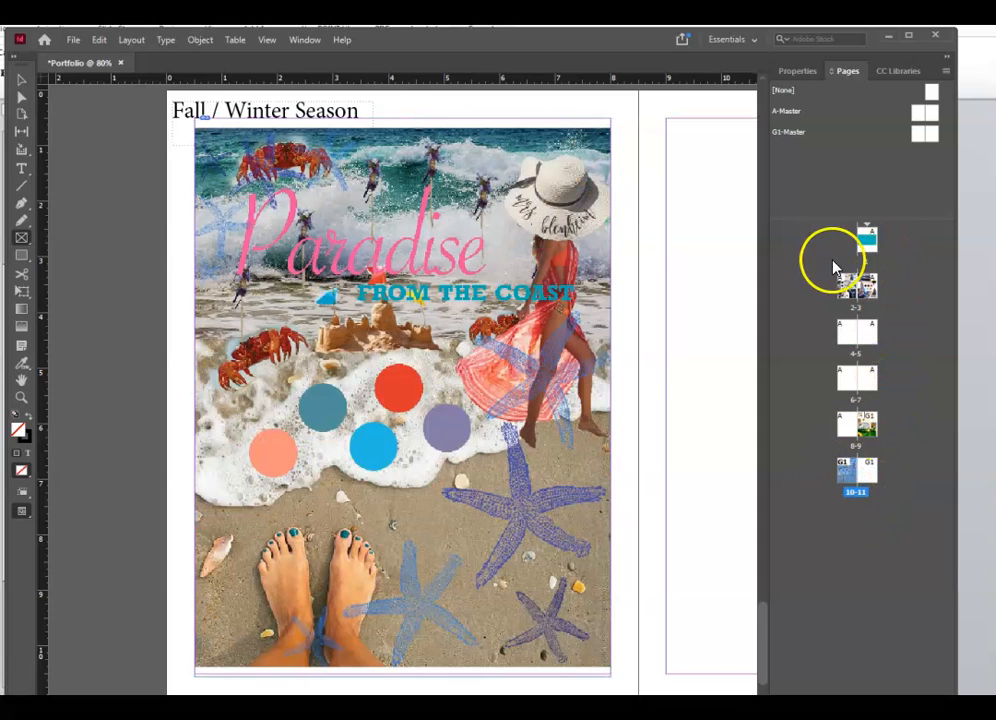
pyautogui.moveTo(867, 335); pyautogui.dragTo(861, 291)
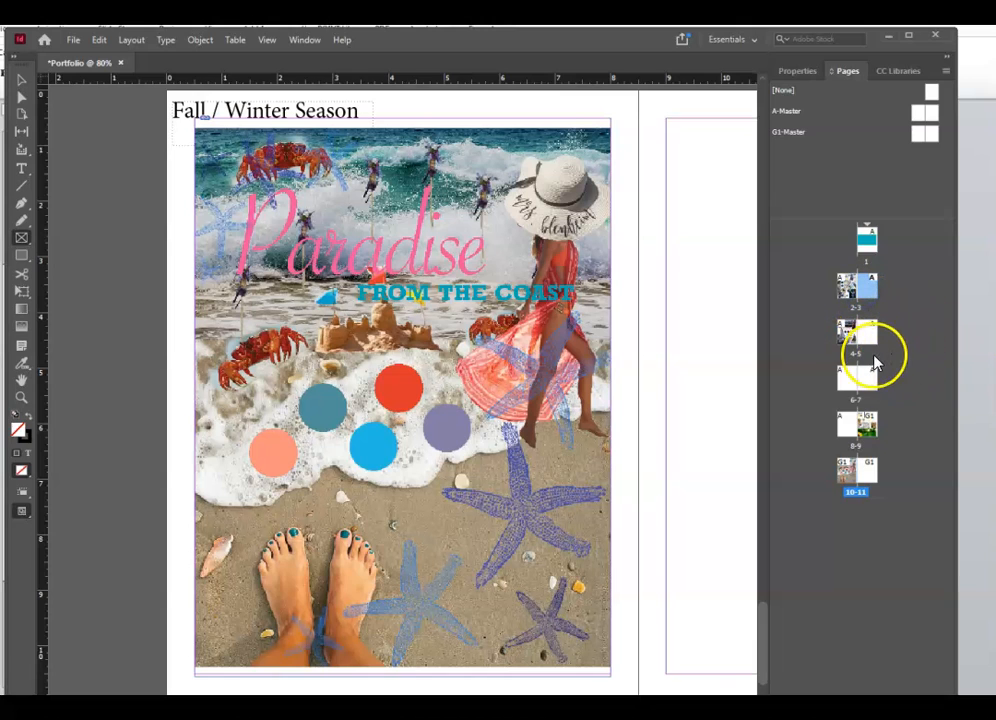
pyautogui.moveTo(848, 381); pyautogui.dragTo(875, 298)
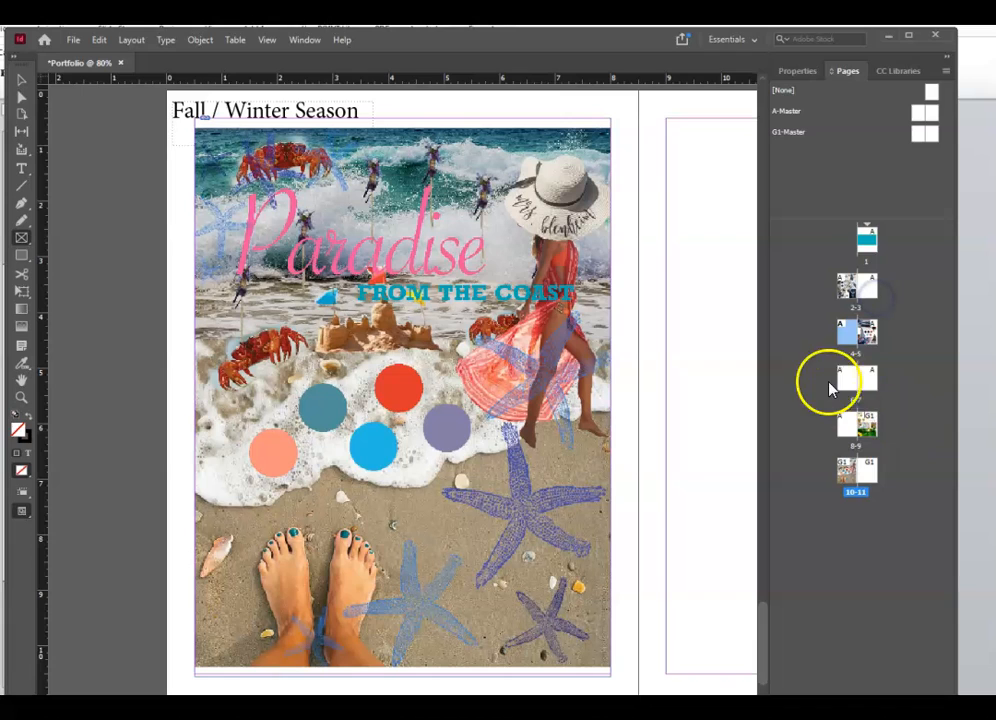
# - Delete the extra page, then insert one page with Master [None] before page 10
pyautogui.rightClick(873, 375)
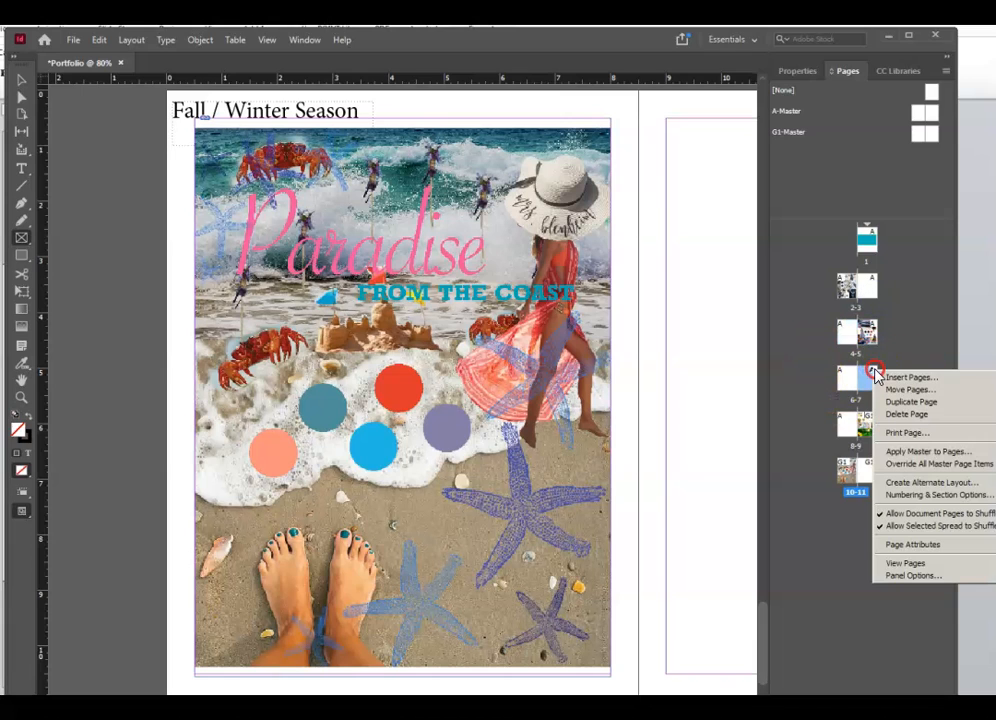
pyautogui.click(922, 415)
pyautogui.click(945, 71)
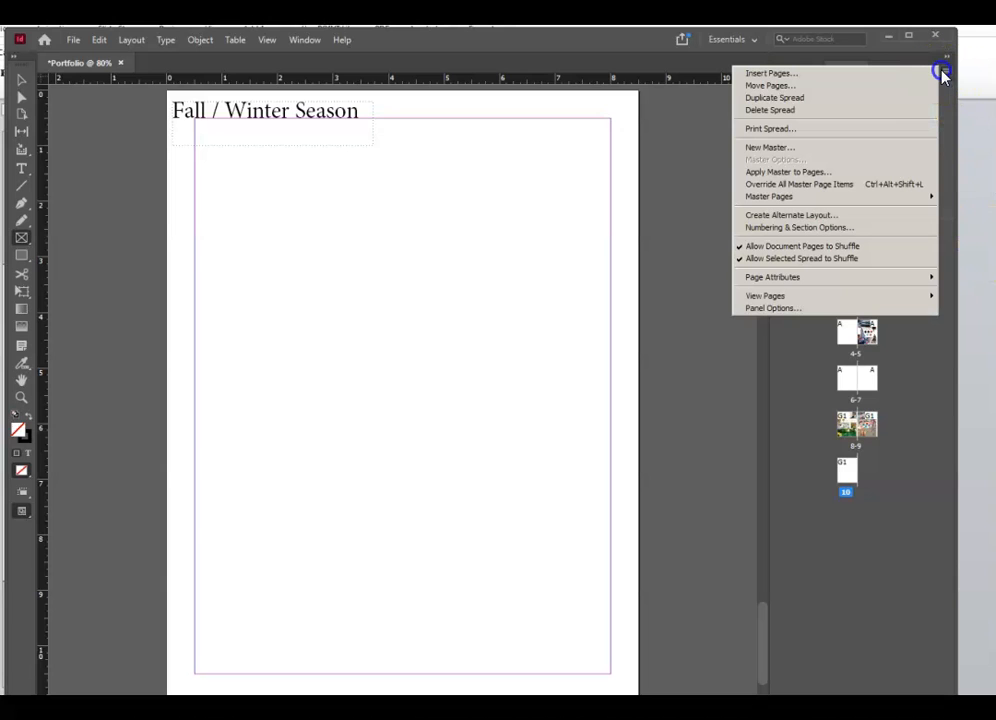
pyautogui.click(875, 74)
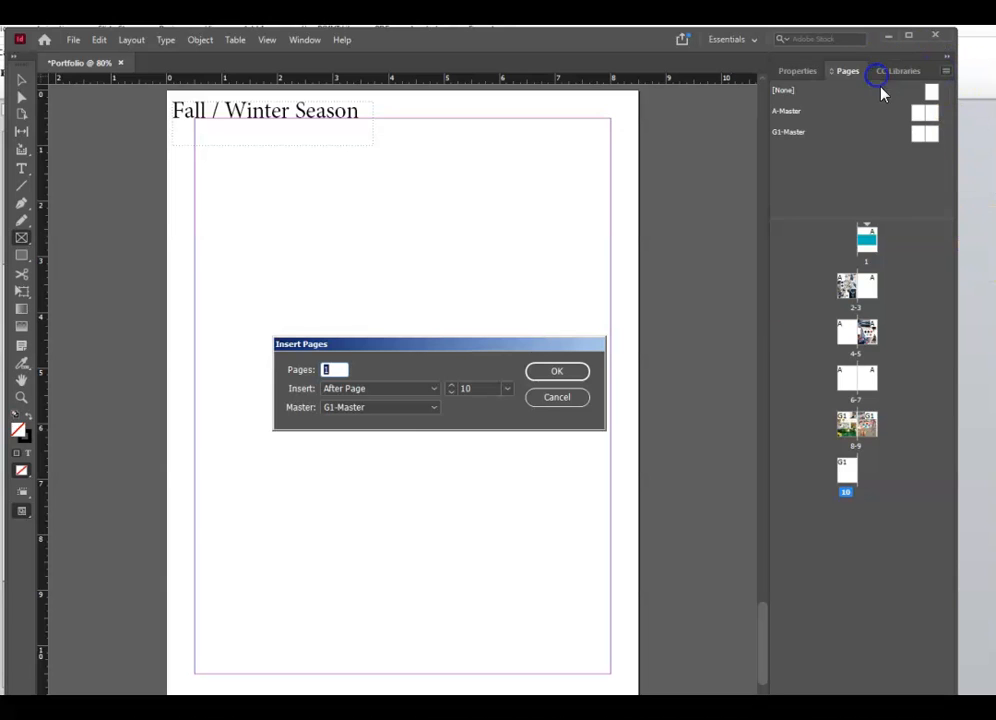
pyautogui.click(400, 410)
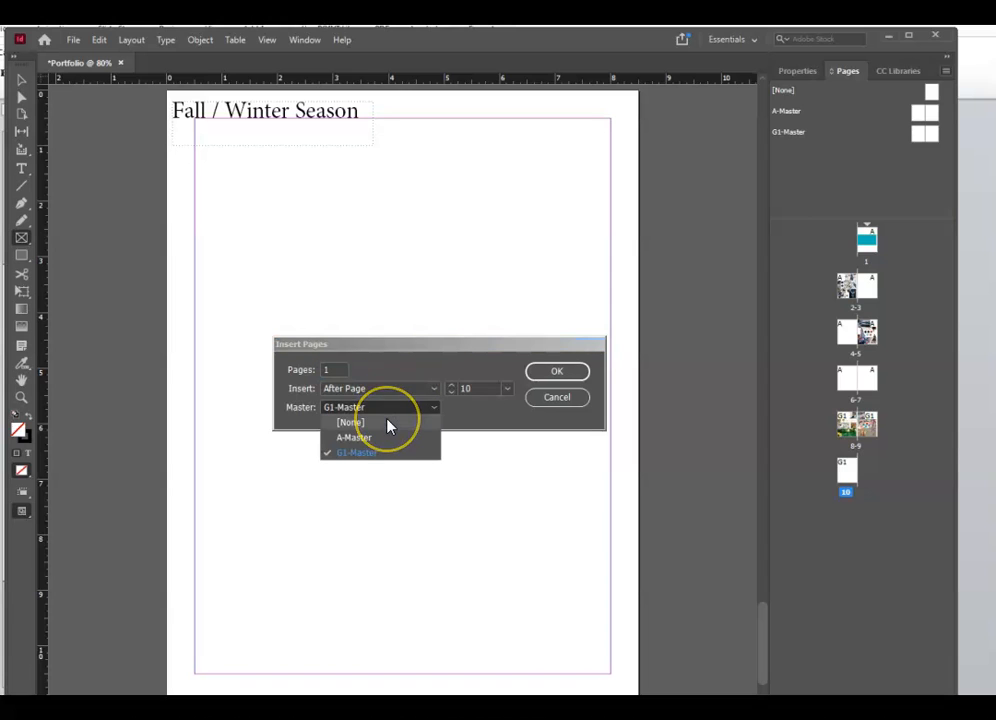
pyautogui.click(389, 421)
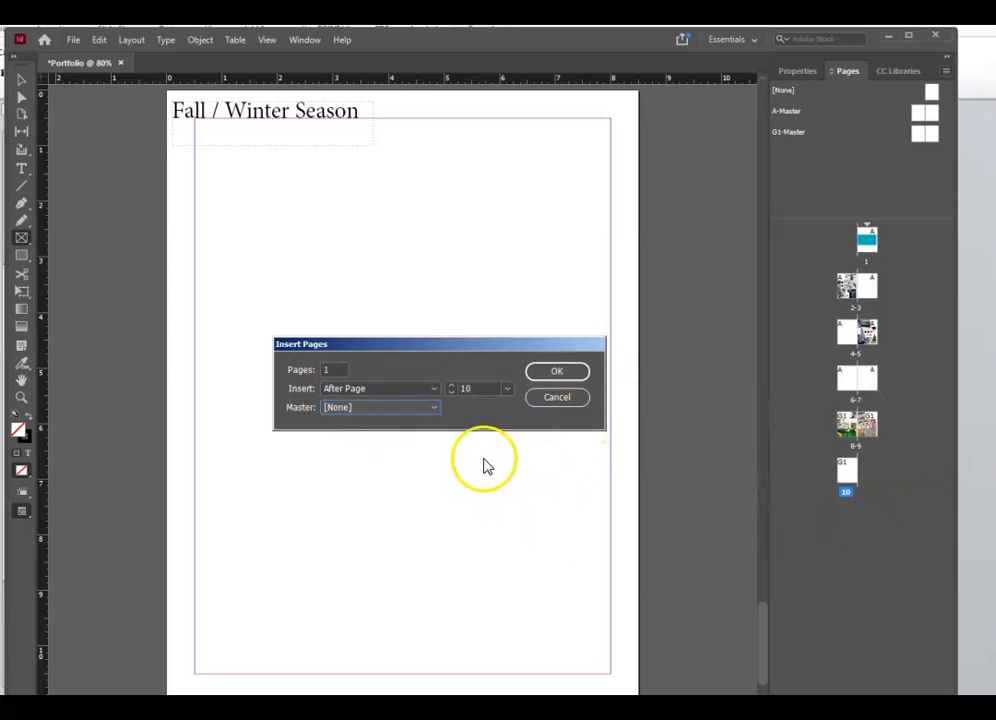
pyautogui.click(436, 396)
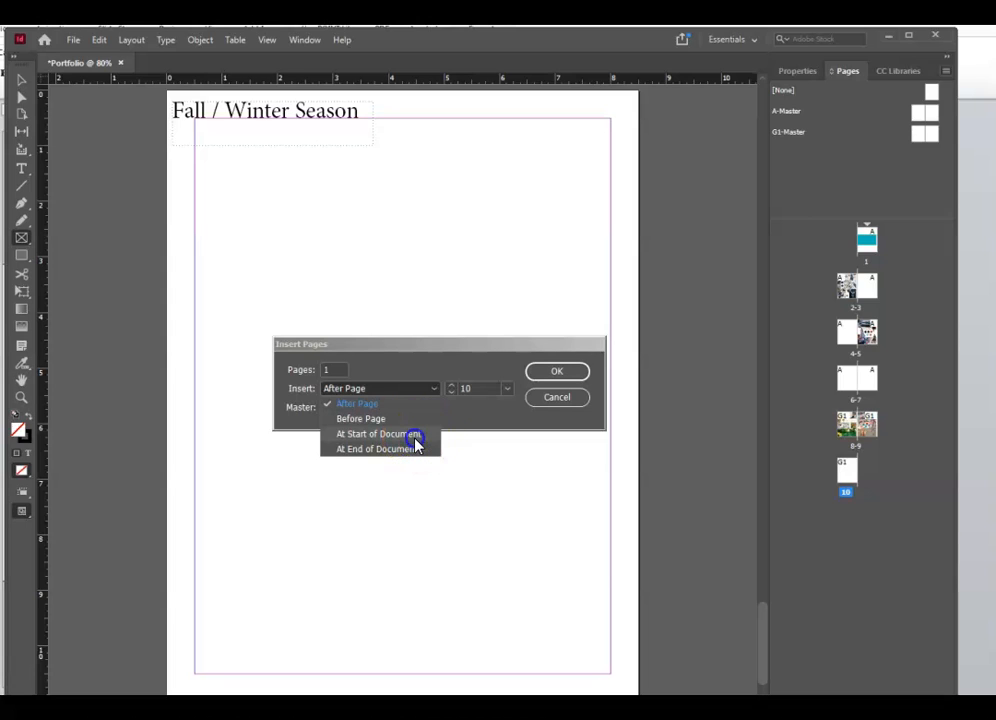
pyautogui.click(414, 418)
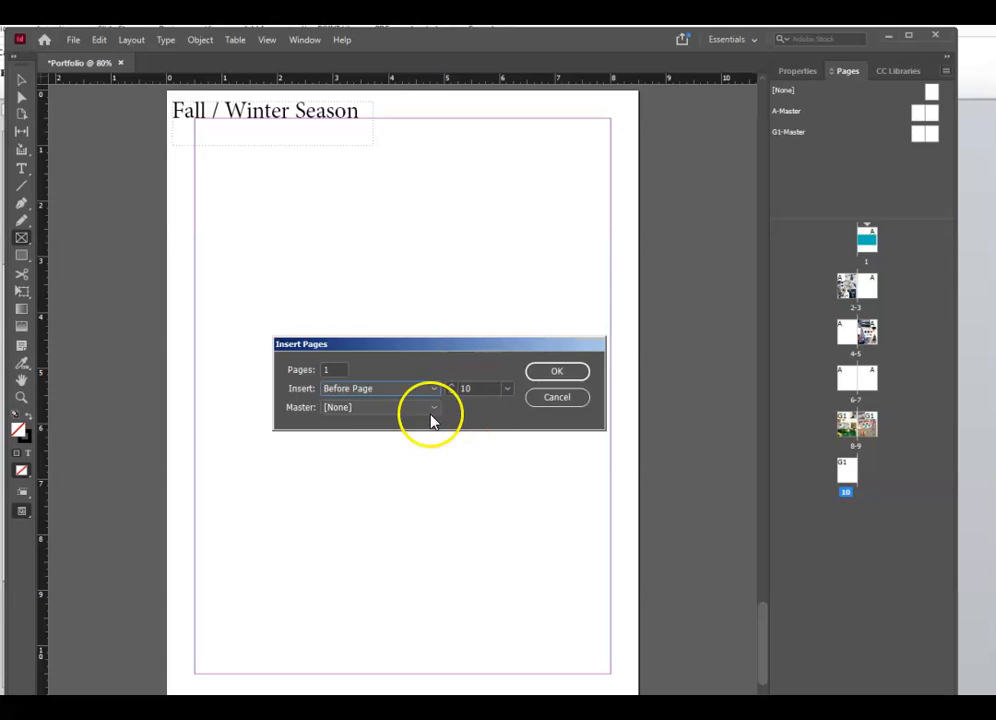
pyautogui.click(583, 371)
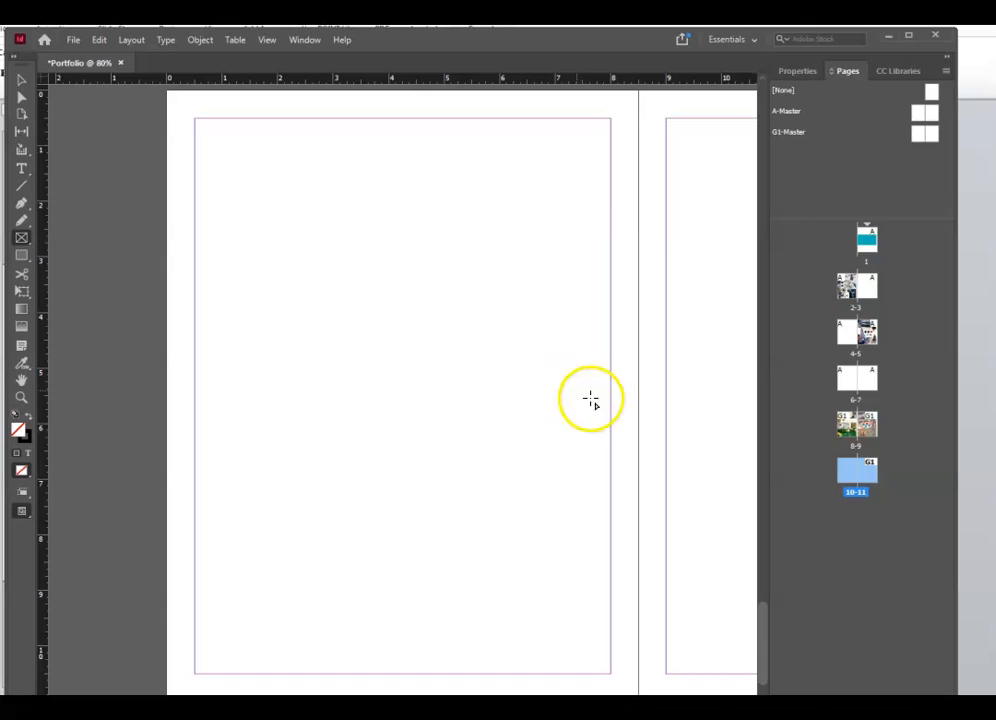
# - Show spread 10-11 and draw an empty frame across the middle of page 11
pyautogui.click(871, 478)
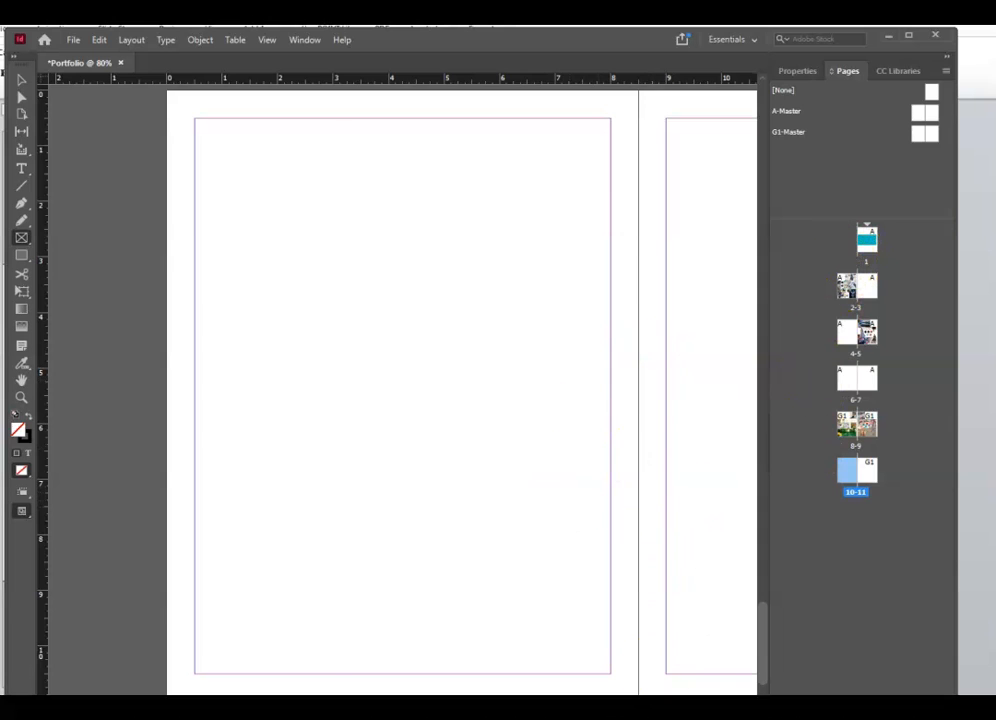
pyautogui.hscroll(5, 402, 392)
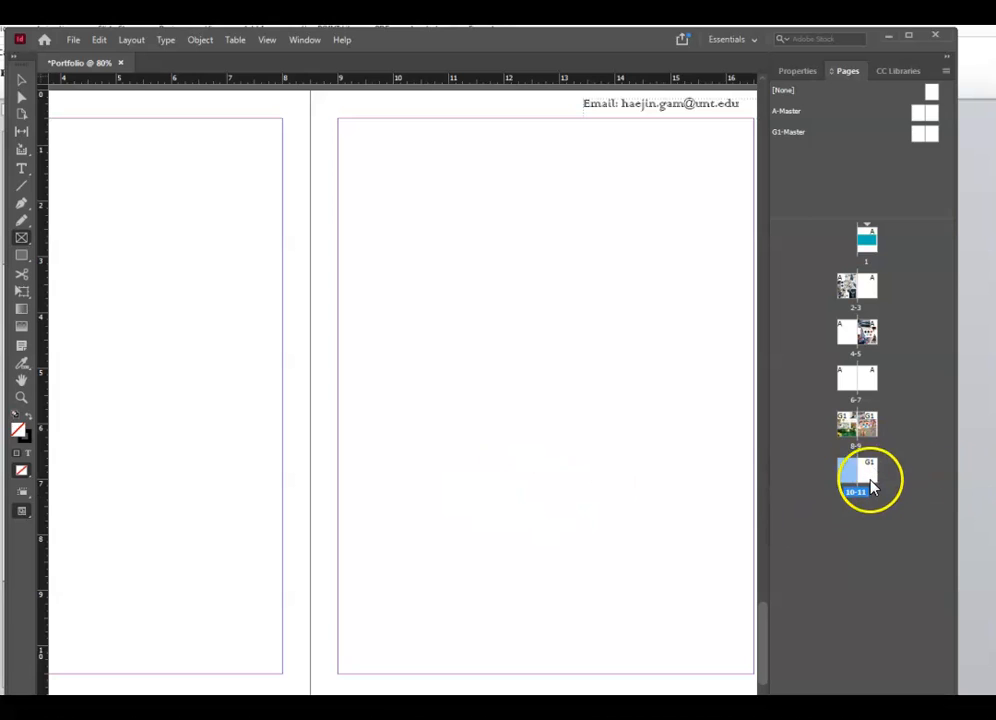
pyautogui.doubleClick(841, 476)
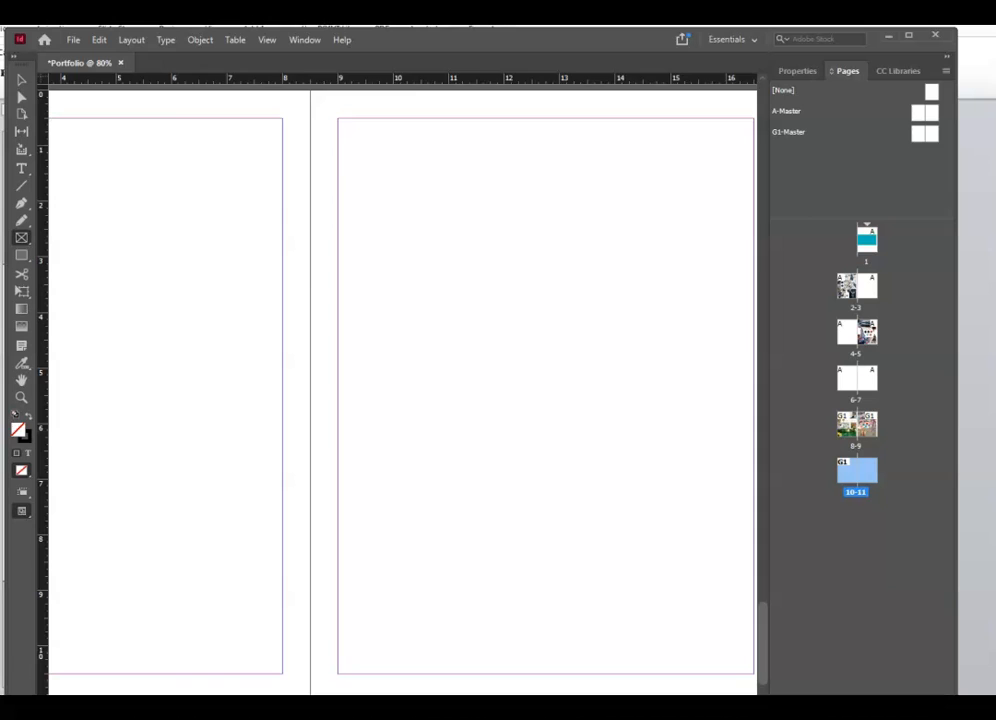
pyautogui.hscroll(2, 457, 630)
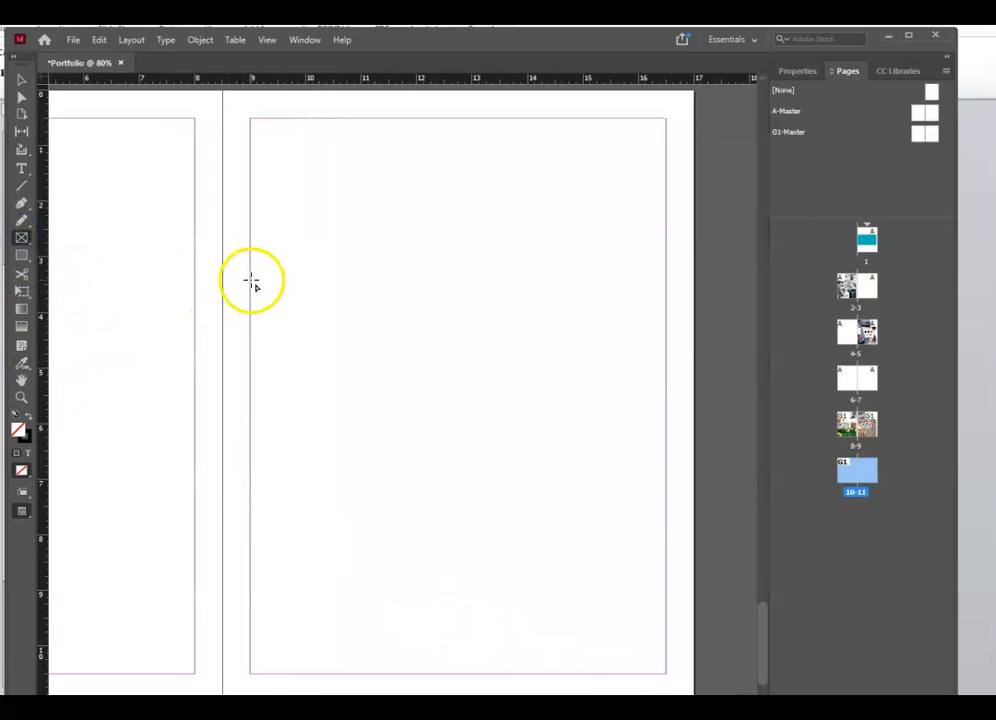
pyautogui.moveTo(251, 281); pyautogui.dragTo(664, 517)
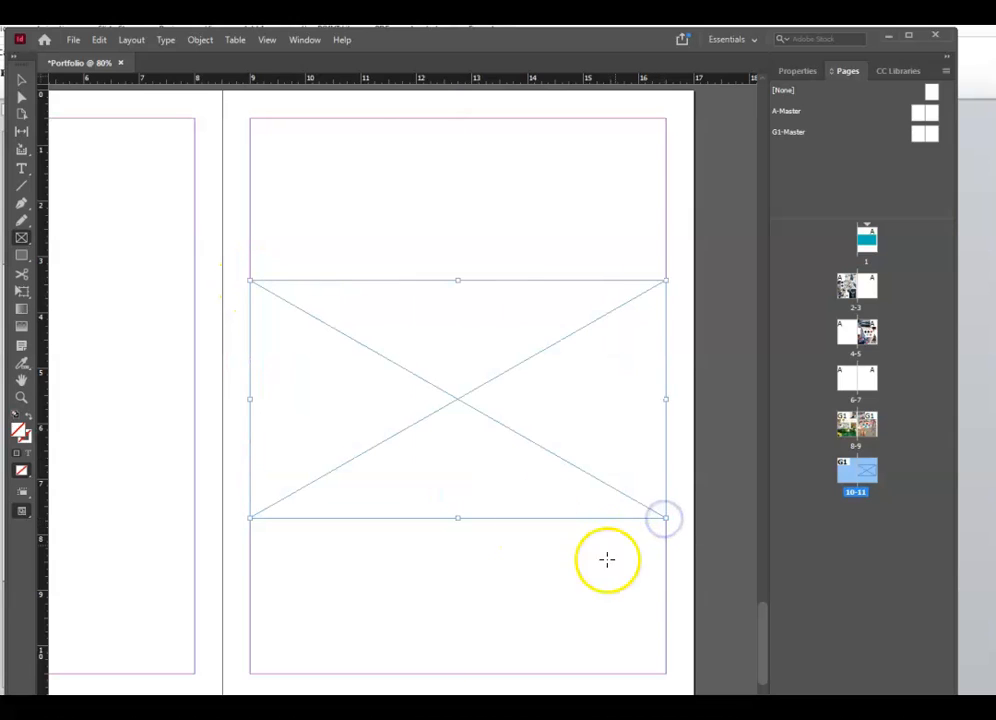
# - Place label_gam.ai into the page 11 frame, then go to spread 6-7
pyautogui.hotkey('ctrl', 'd')
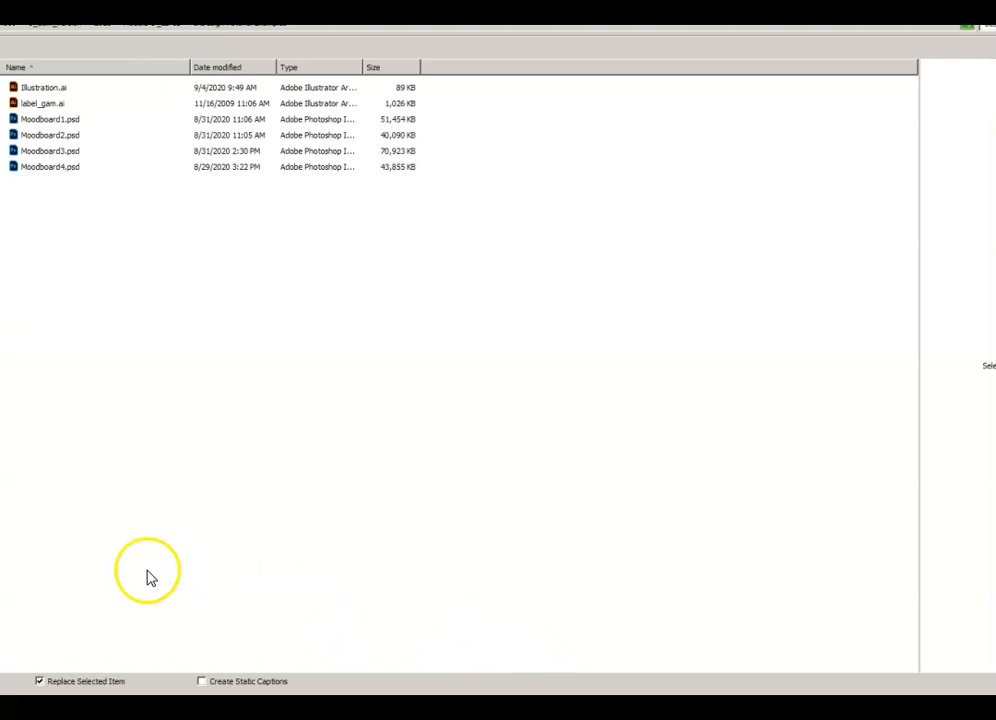
pyautogui.doubleClick(35, 104)
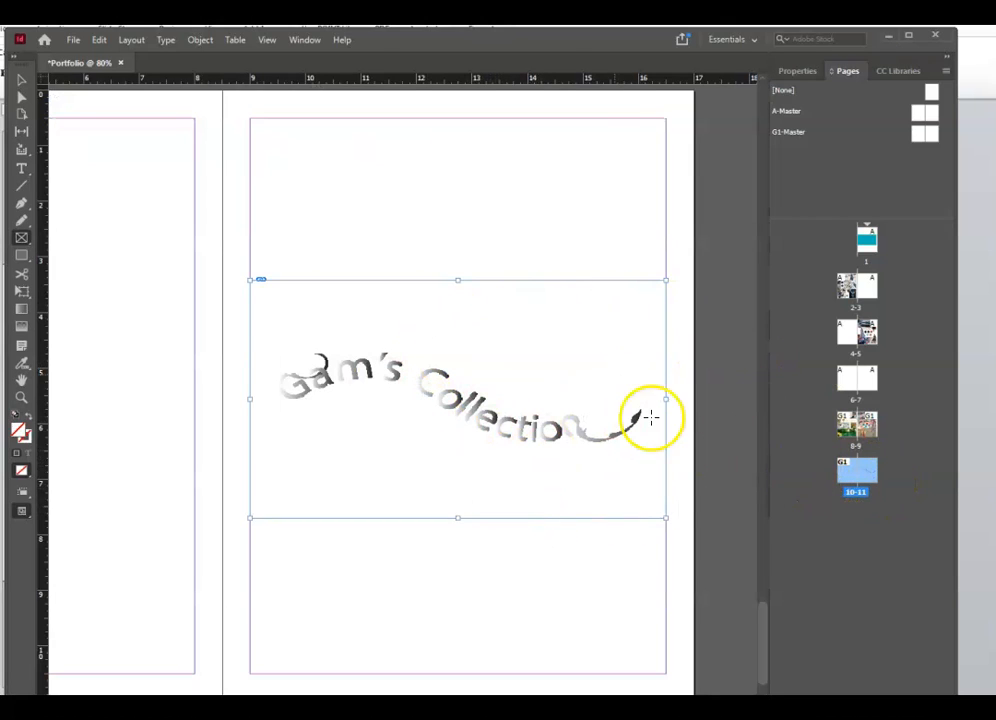
pyautogui.doubleClick(854, 378)
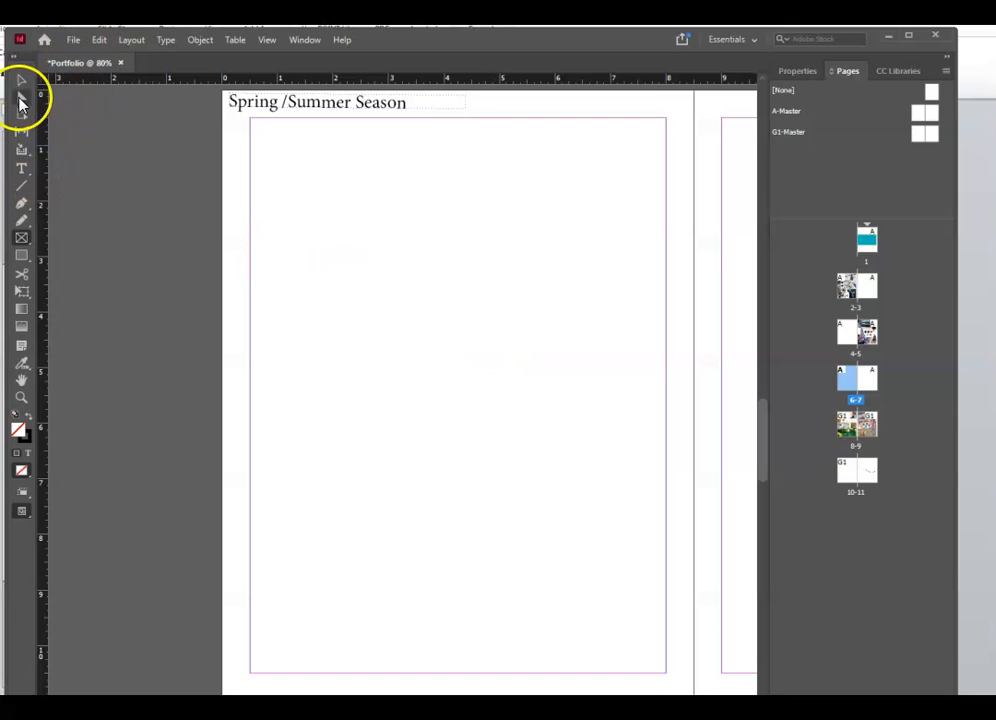
# - Draw a frame filling page 6's margins and place Illustration.ai into it
pyautogui.moveTo(251, 119); pyautogui.dragTo(666, 672)
pyautogui.hotkey('ctrl', 'd')
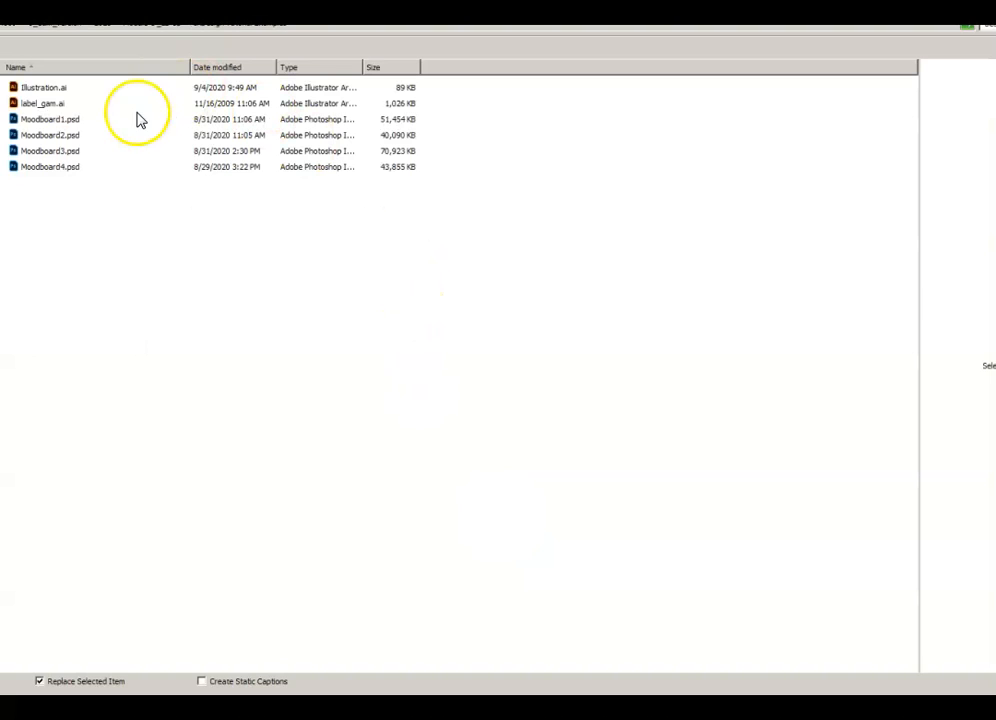
pyautogui.click(52, 92)
pyautogui.doubleClick(52, 90)
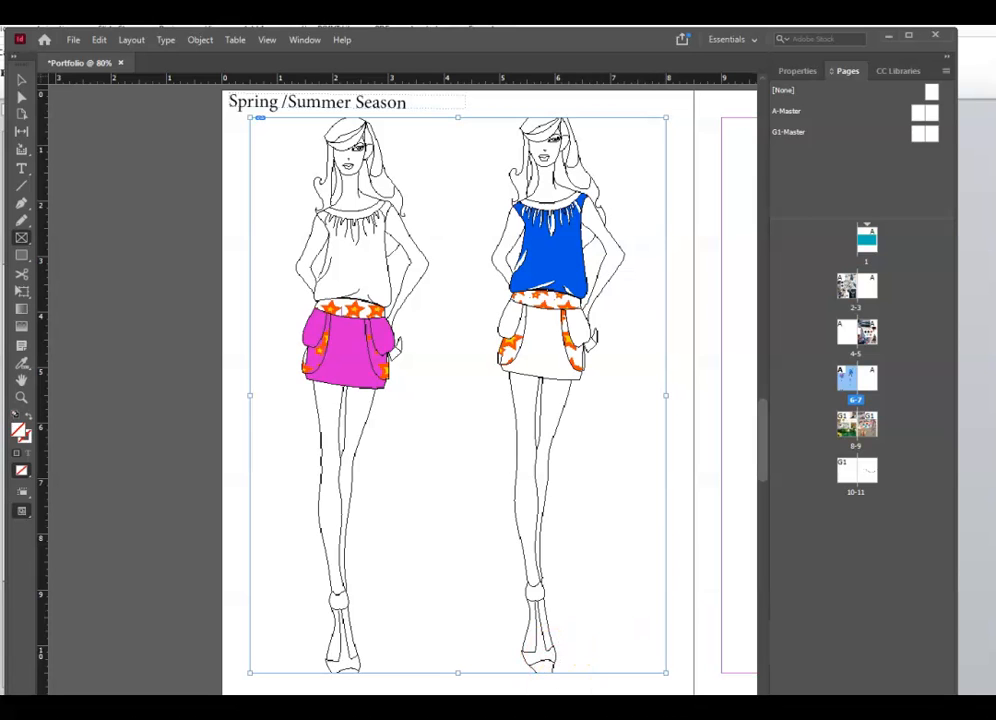
pyautogui.scroll(10, 566, 598)
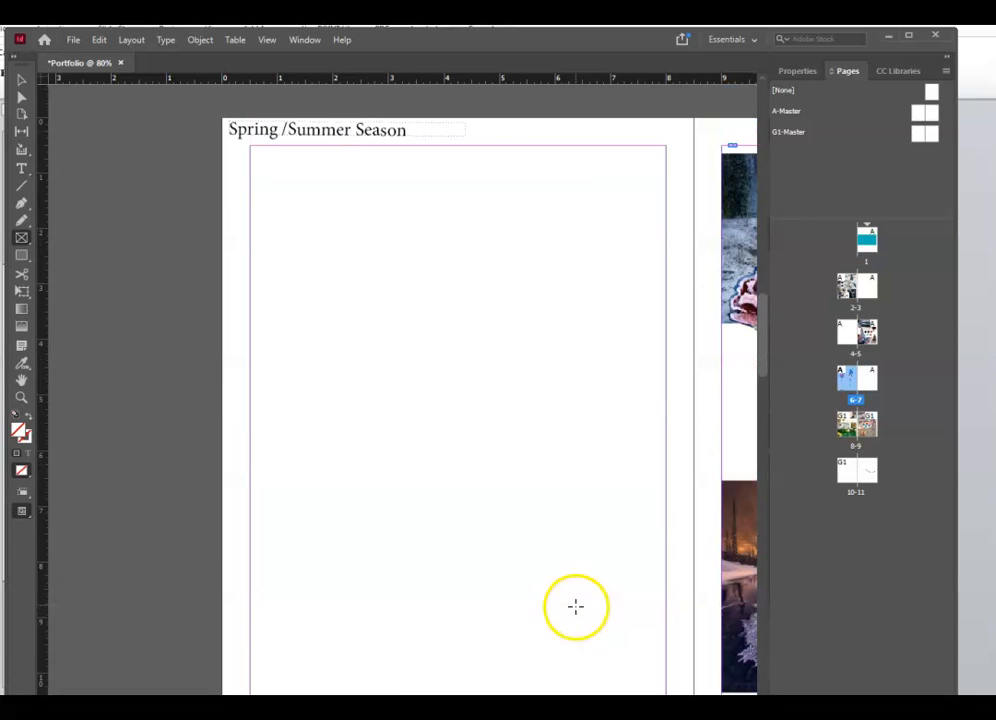
# - Select the Frostbite moodboard image and use Edit Original to open Moodboard2.psd in Photoshop
pyautogui.hscroll(8, 466, 440)
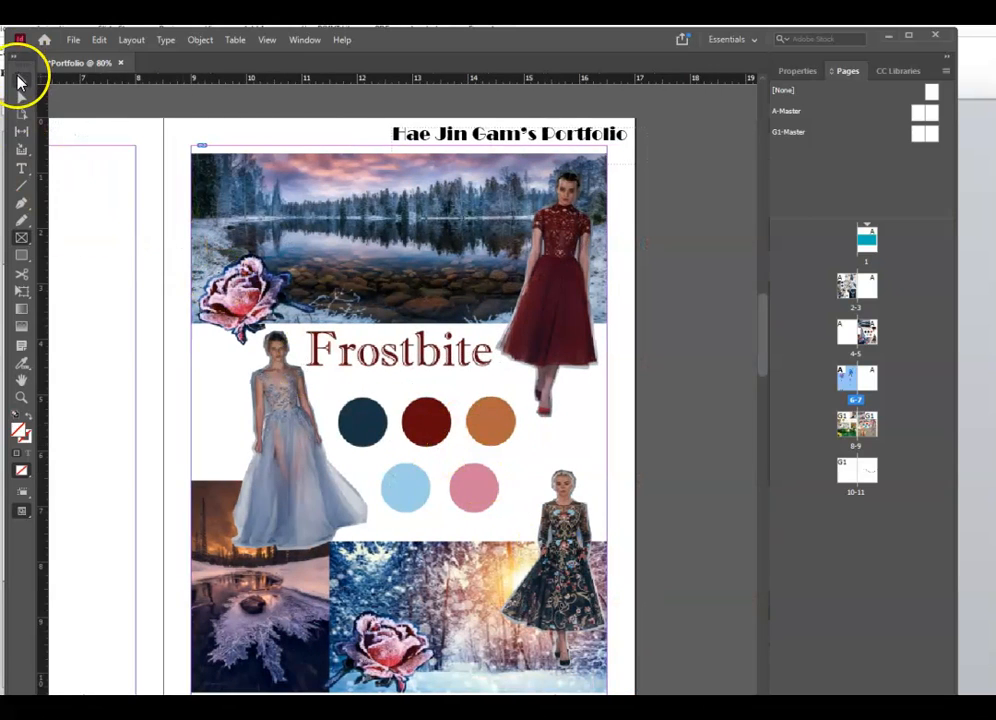
pyautogui.click(18, 79)
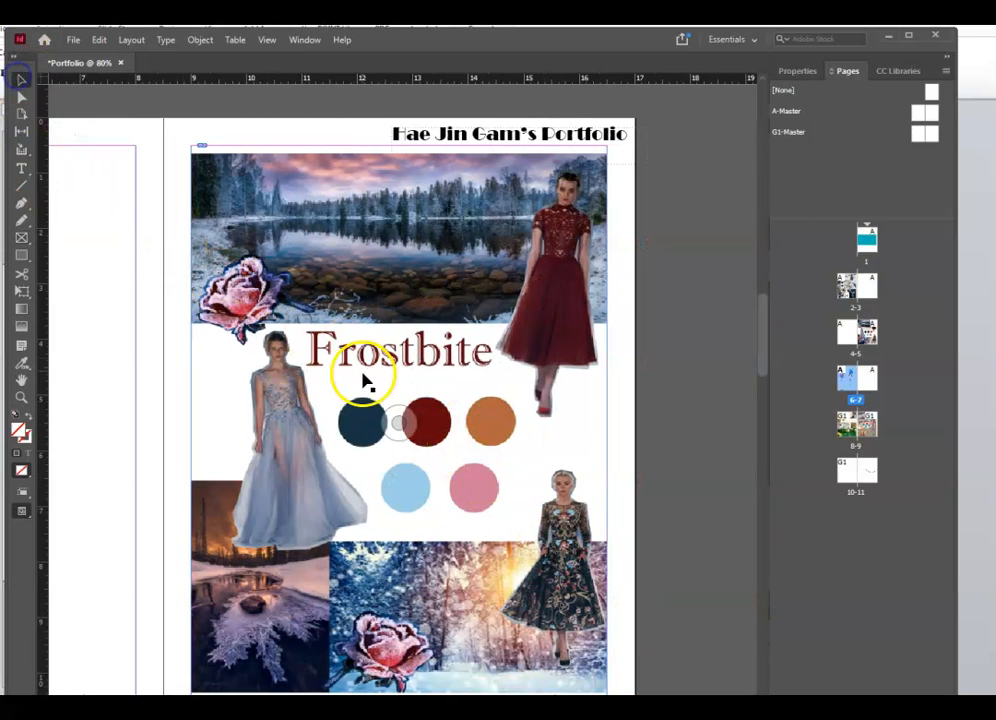
pyautogui.click(434, 391)
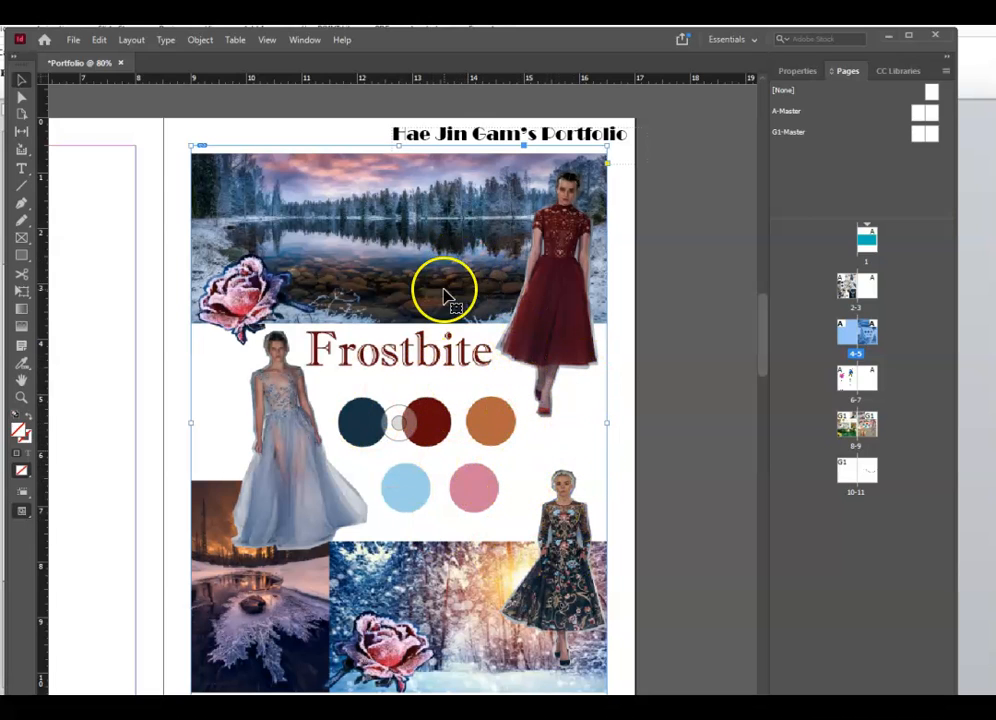
pyautogui.click(20, 84)
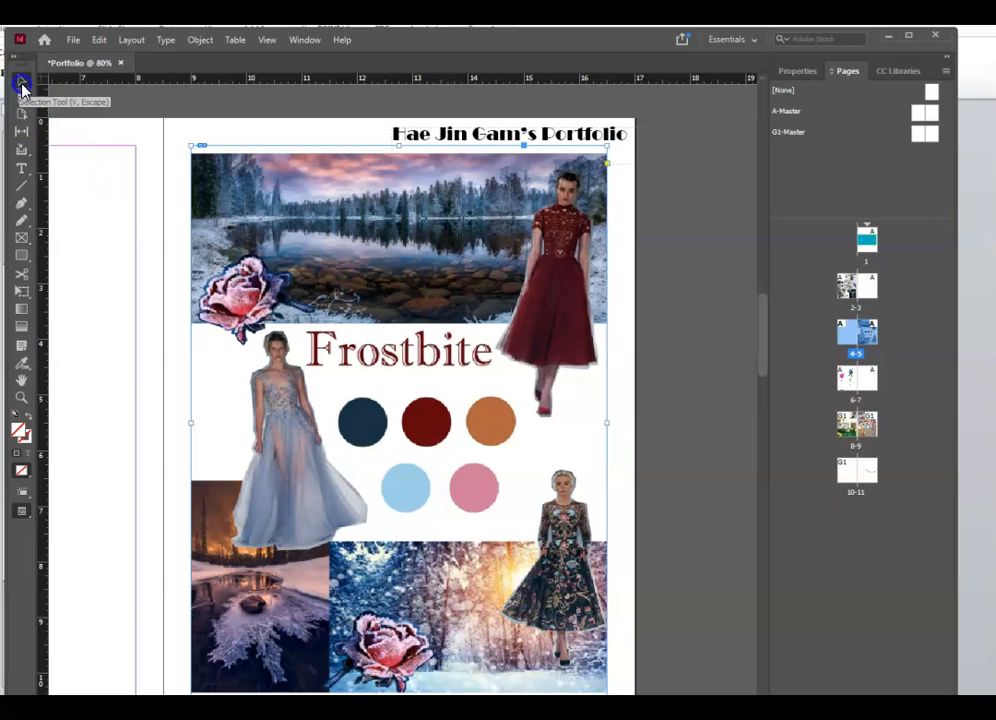
pyautogui.rightClick(405, 257)
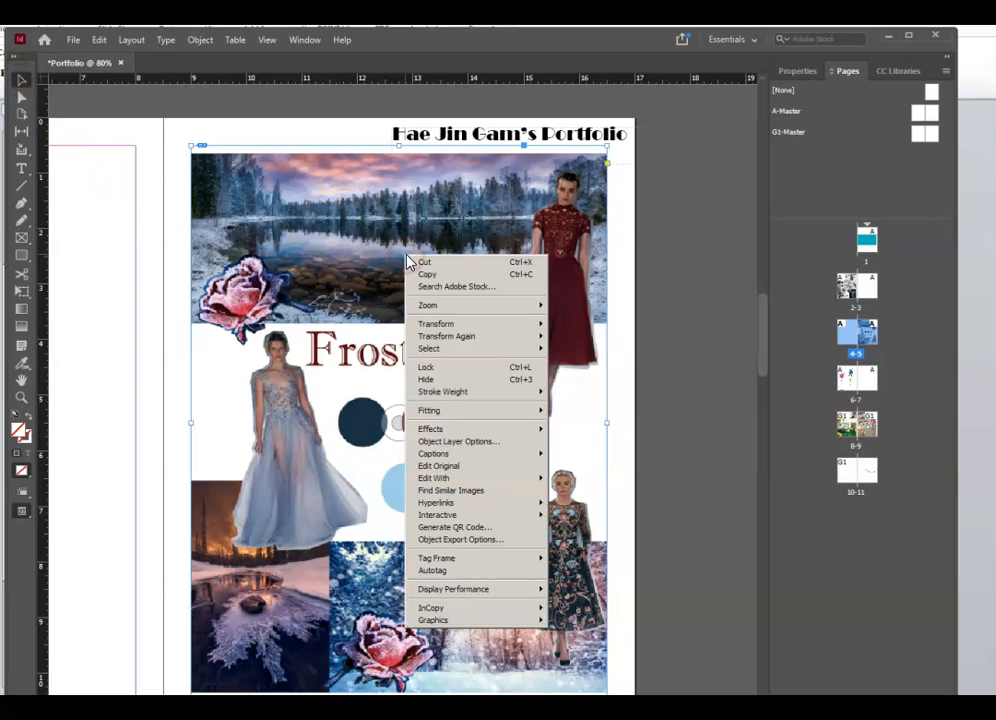
pyautogui.click(484, 468)
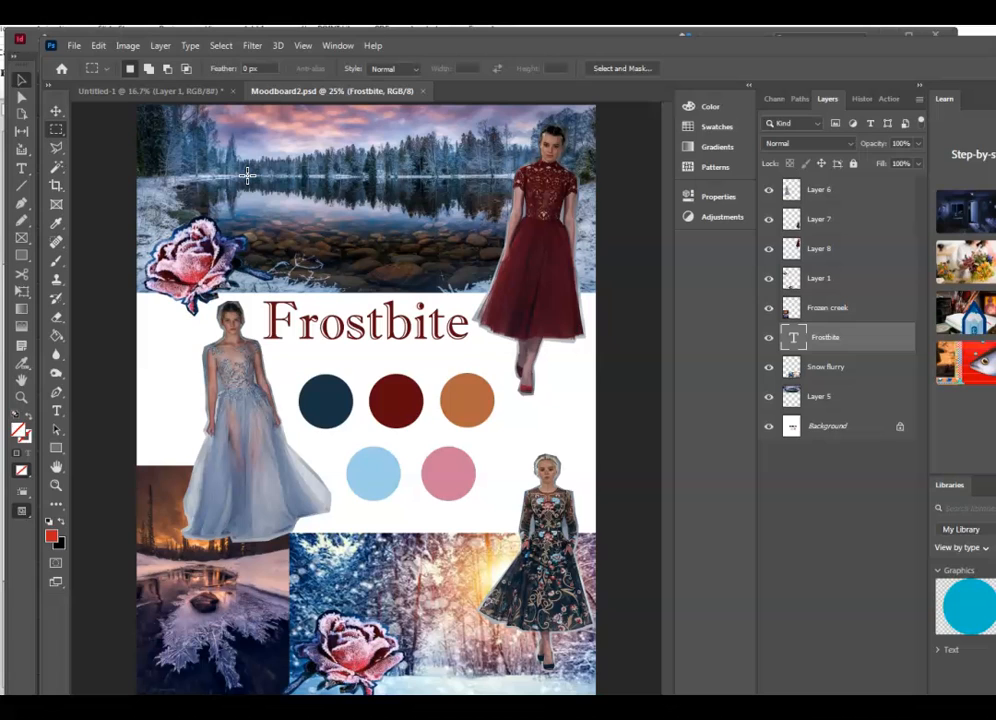
# - Select the Background layer, sample the navy colour, and switch to the Paint Bucket
pyautogui.click(770, 426)
pyautogui.click(834, 431)
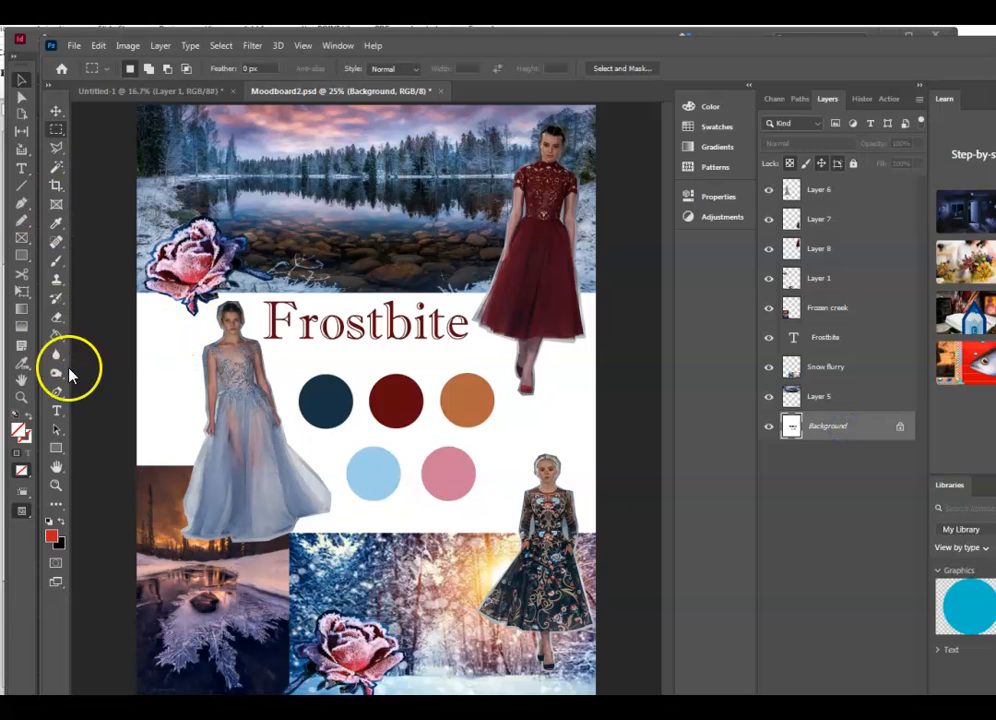
pyautogui.click(57, 222)
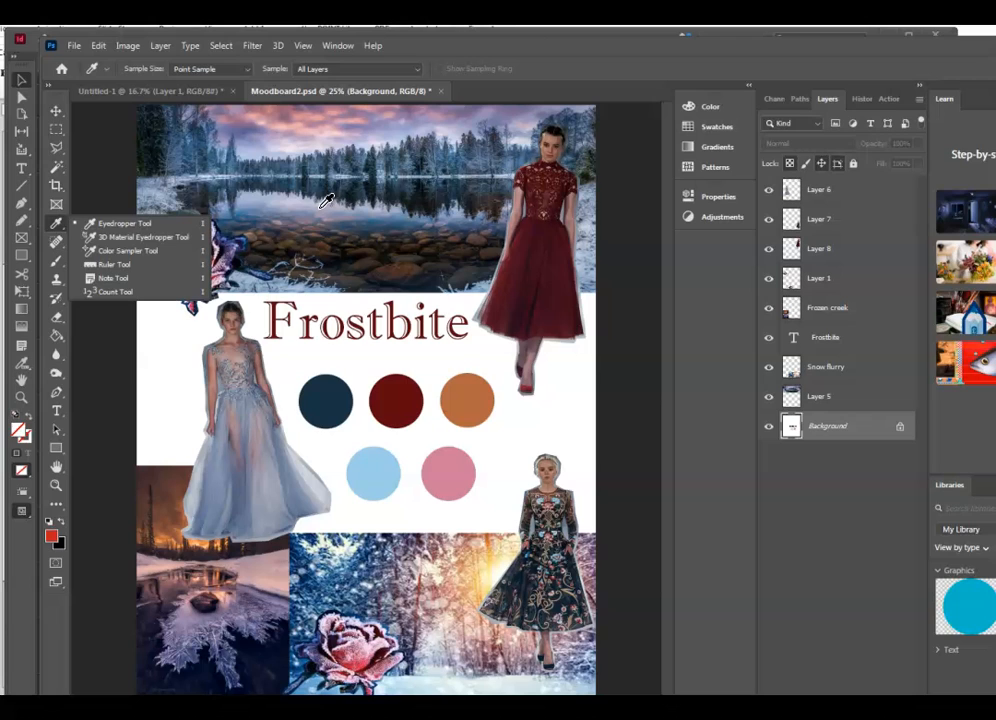
pyautogui.click(347, 189)
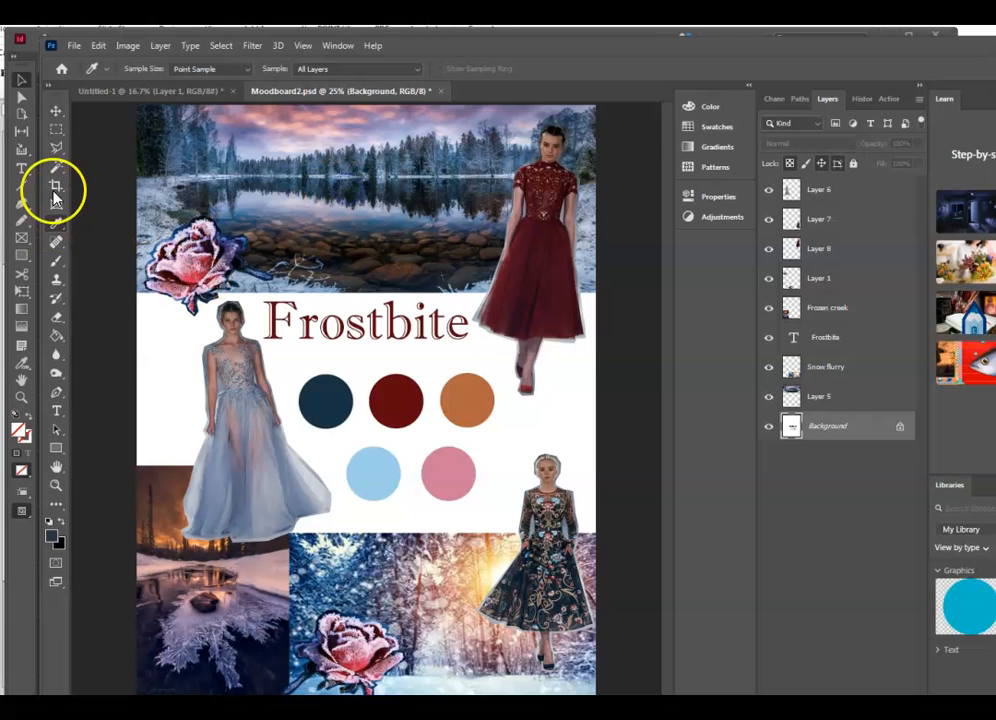
pyautogui.click(57, 335)
# - Fill the red, orange and light blue circles with navy and save Moodboard2.psd
pyautogui.click(389, 394)
pyautogui.click(455, 390)
pyautogui.click(378, 480)
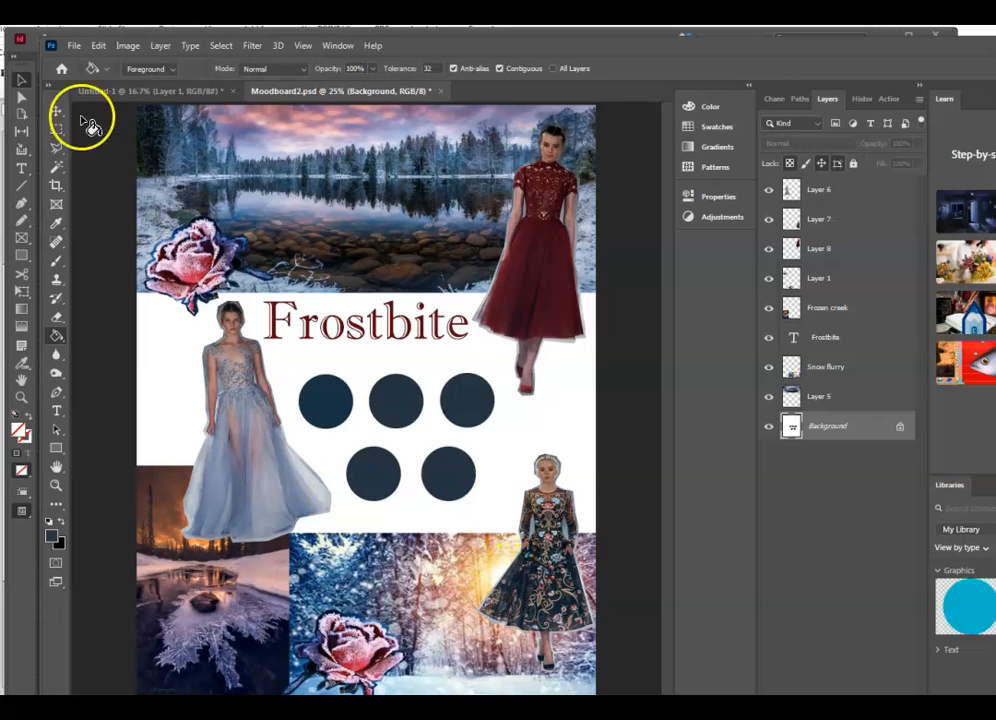
pyautogui.click(76, 46)
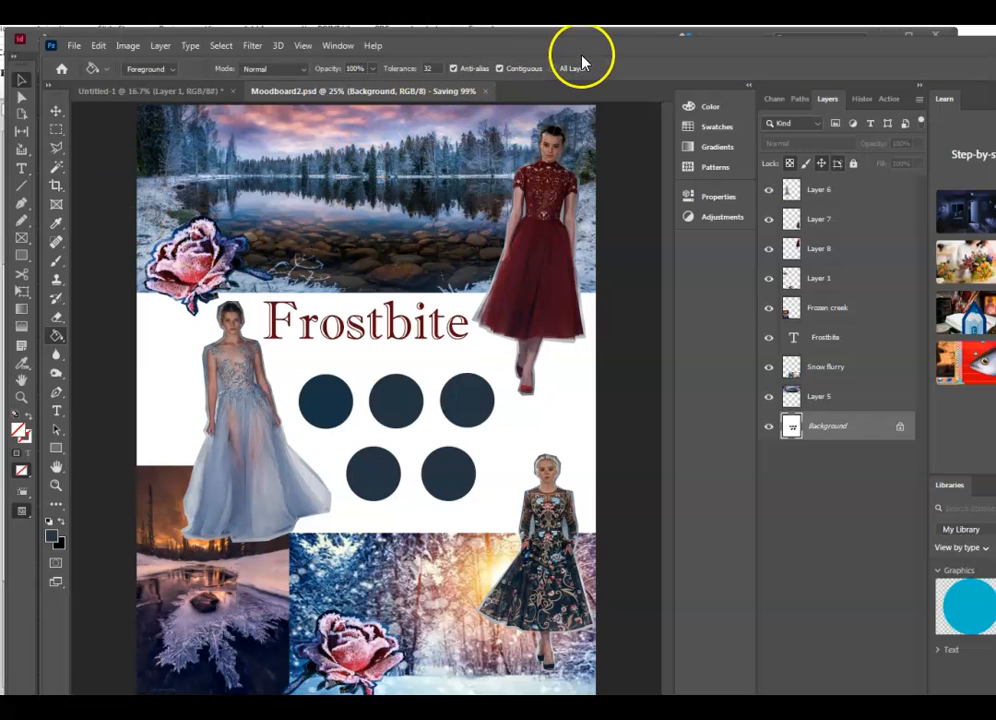
pyautogui.moveTo(592, 52); pyautogui.dragTo(510, 276)
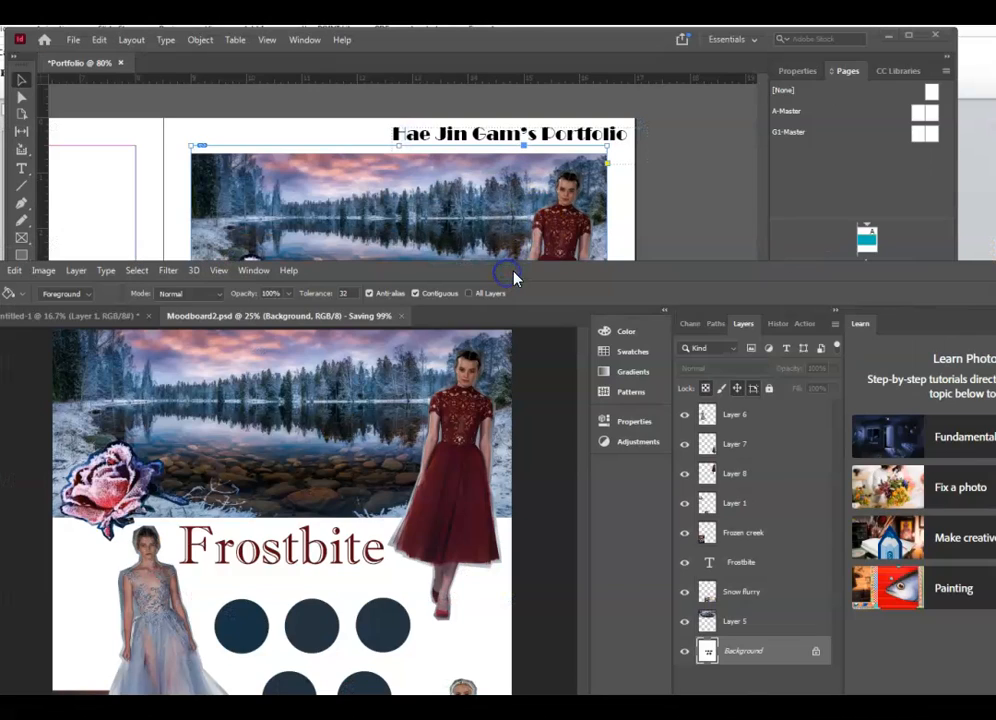
# - Move Photoshop aside and bring the Portfolio layout with the updated navy moodboard forward
pyautogui.moveTo(718, 269); pyautogui.dragTo(129, 507)
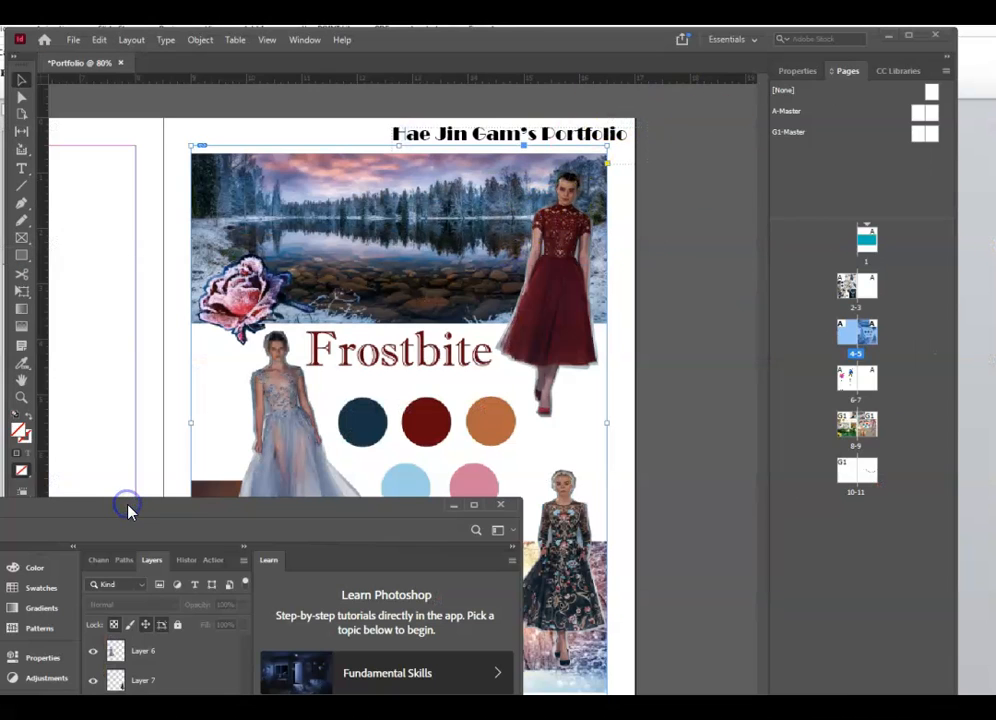
pyautogui.click(735, 330)
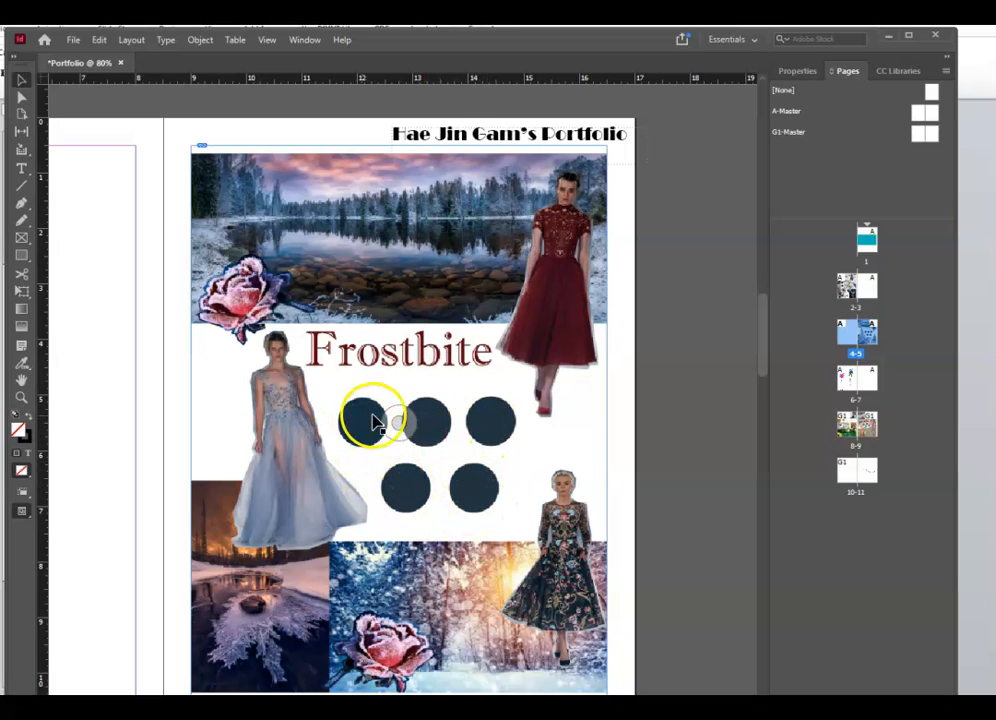
# - Scroll to spread 6-7 and switch to the Selection tool
pyautogui.scroll(-10, 680, 497)
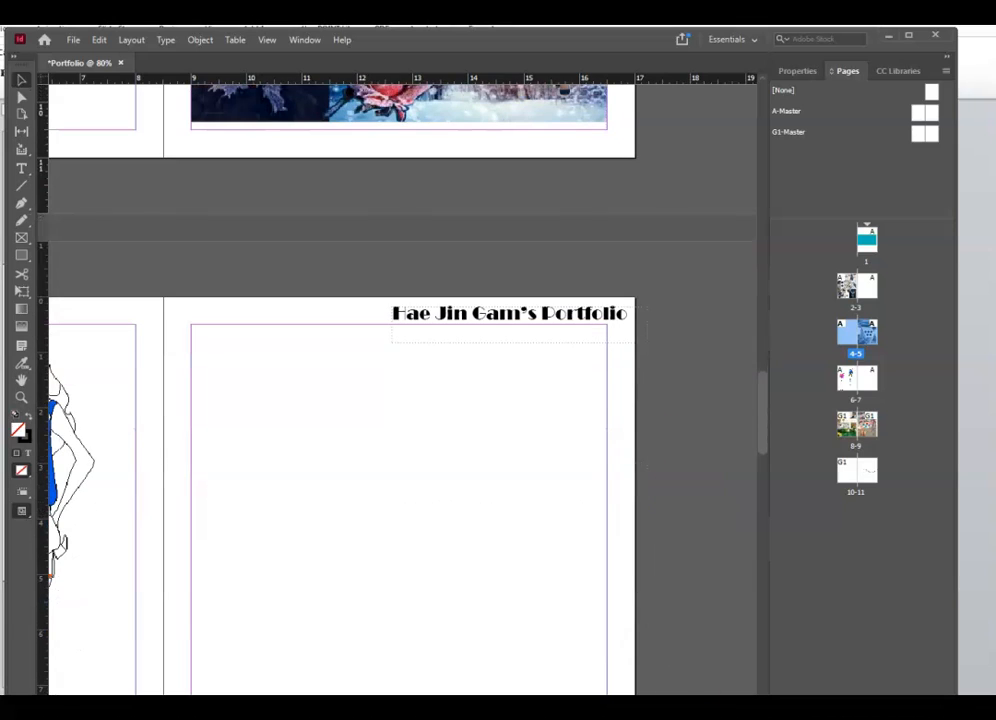
pyautogui.hscroll(-10, 402, 390)
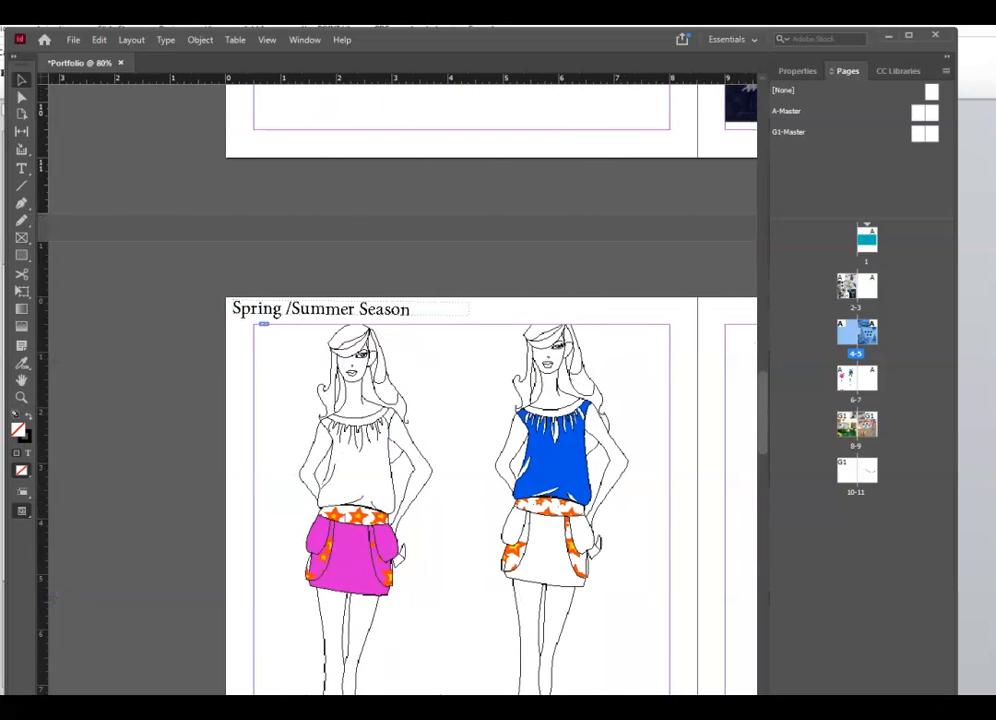
pyautogui.scroll(-1, 664, 553)
pyautogui.scroll(-3, 664, 553)
pyautogui.rightClick(423, 410)
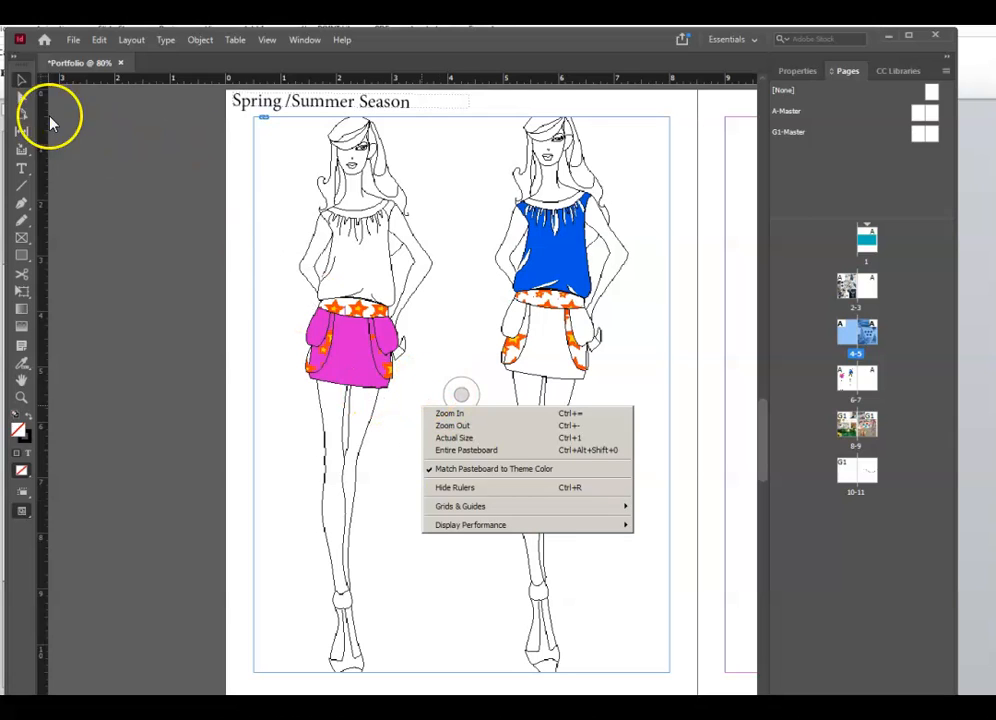
pyautogui.click(21, 81)
pyautogui.rightClick(472, 243)
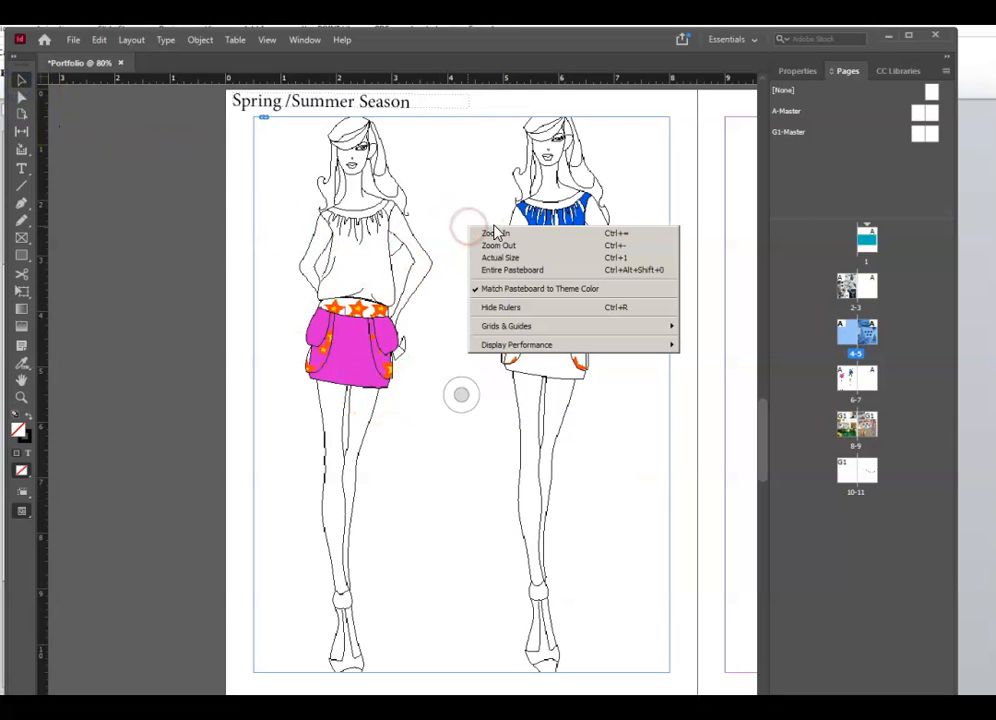
pyautogui.click(702, 545)
pyautogui.rightClick(624, 553)
pyautogui.click(701, 515)
# - Fit the Illustration.ai figures proportionally within their full-page frame
pyautogui.click(627, 506)
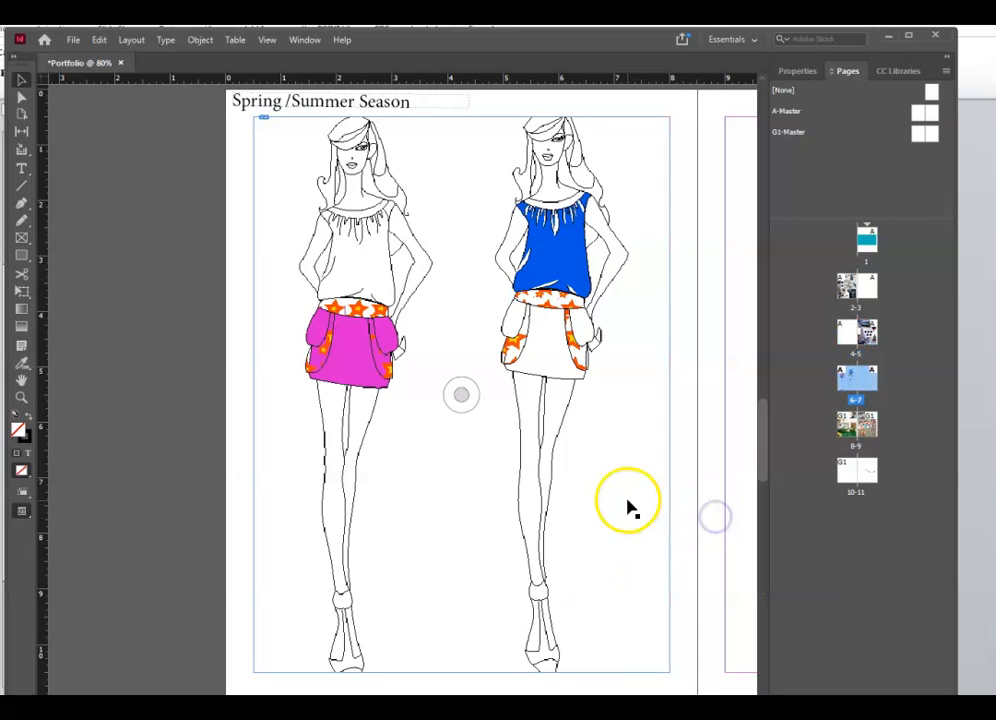
pyautogui.rightClick(627, 507)
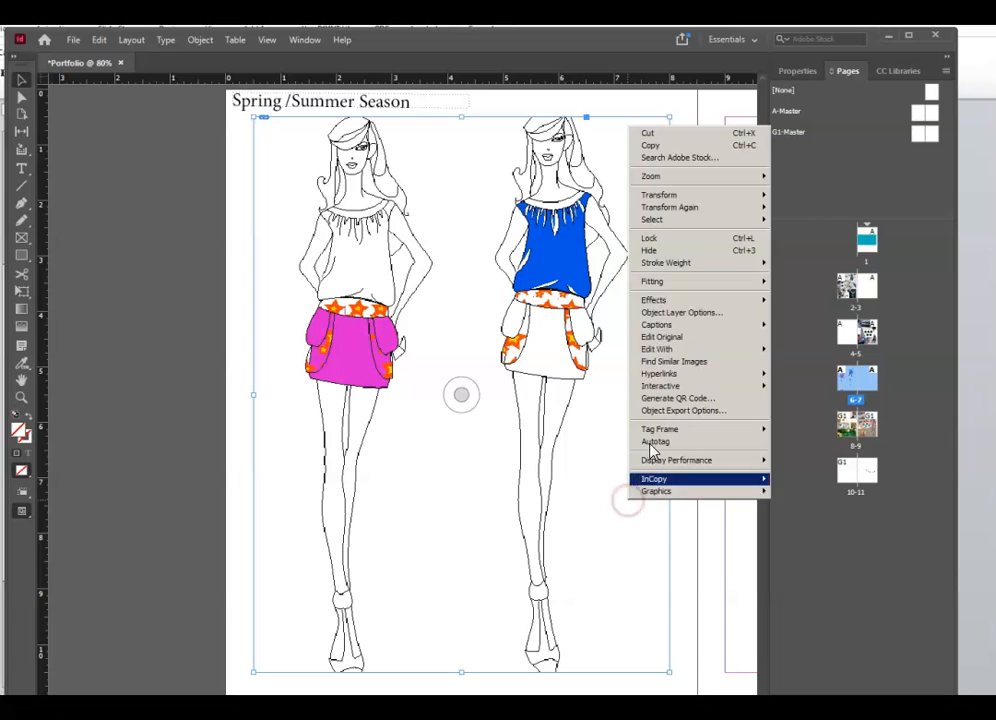
pyautogui.moveTo(687, 282)
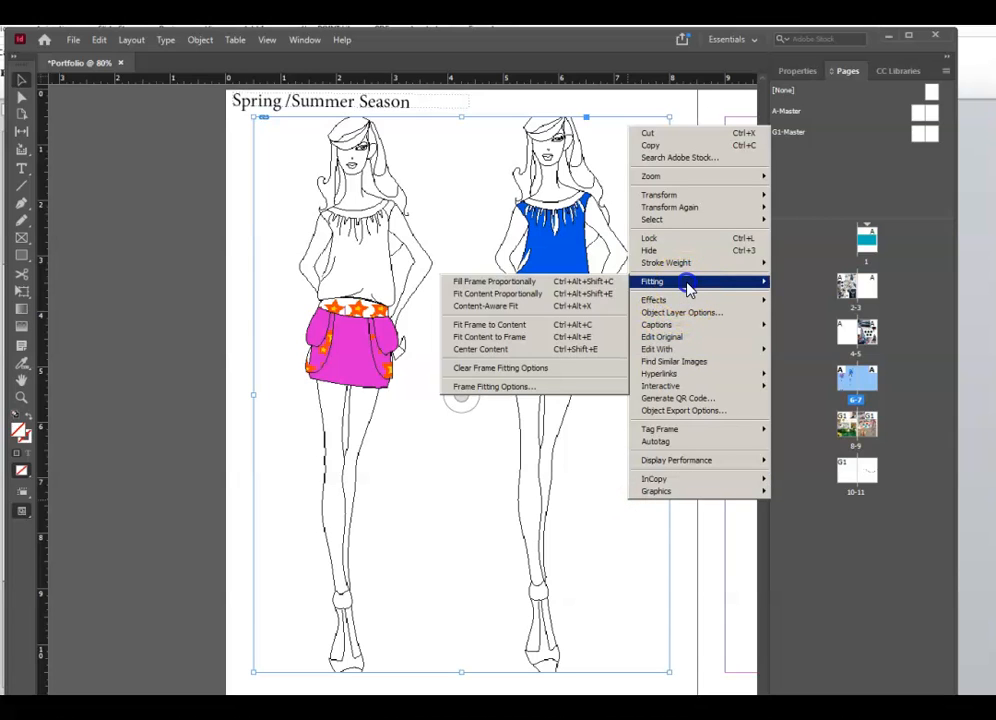
pyautogui.click(565, 296)
pyautogui.rightClick(565, 392)
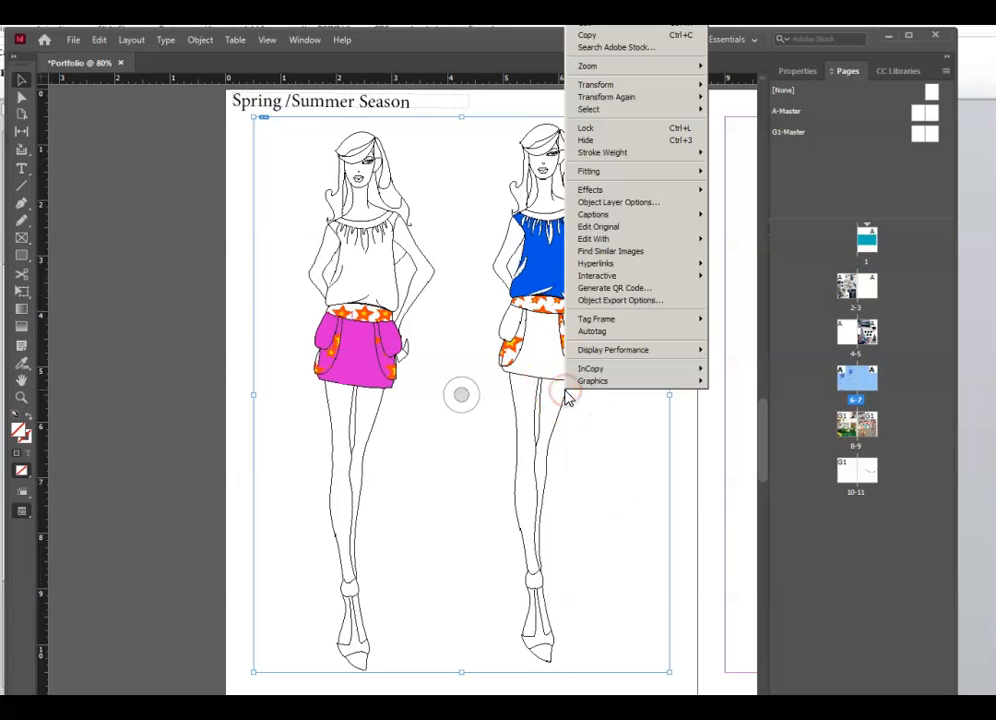
pyautogui.moveTo(675, 176)
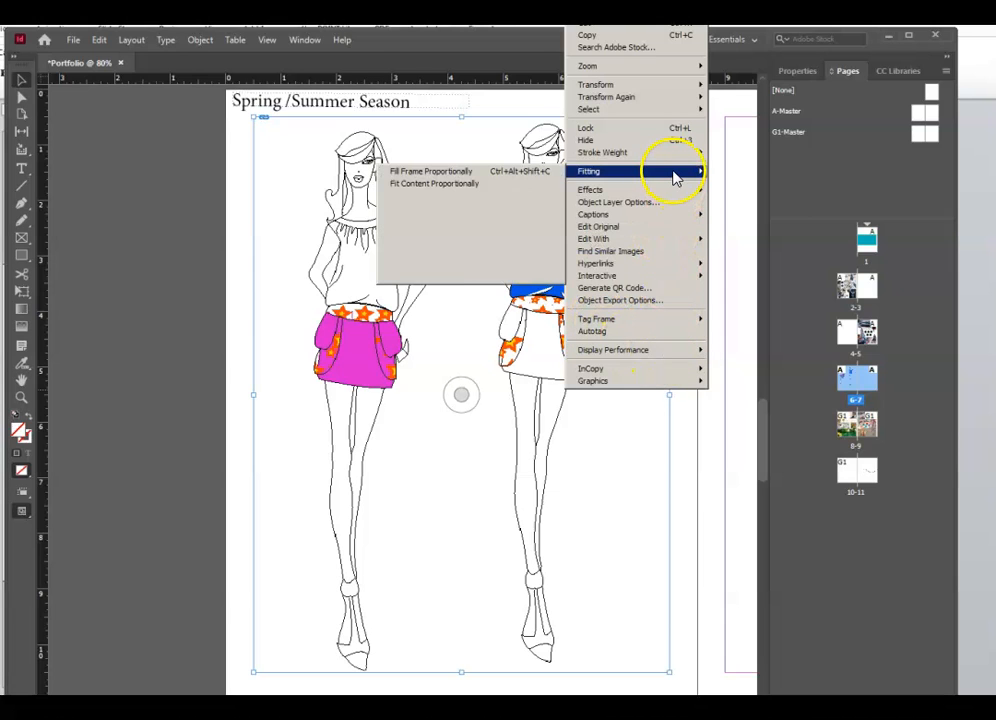
# - Open Illustration.ai in Illustrator and fill the left figure's blouse with yellow-olive #BCBC1E
pyautogui.click(650, 229)
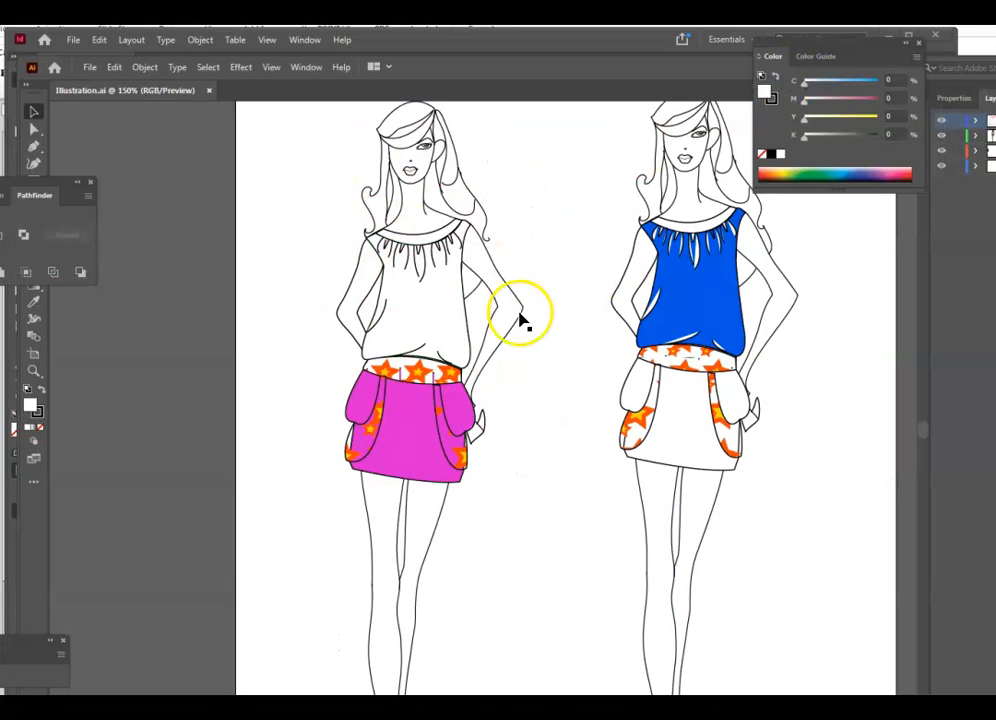
pyautogui.moveTo(562, 69); pyautogui.dragTo(505, 70)
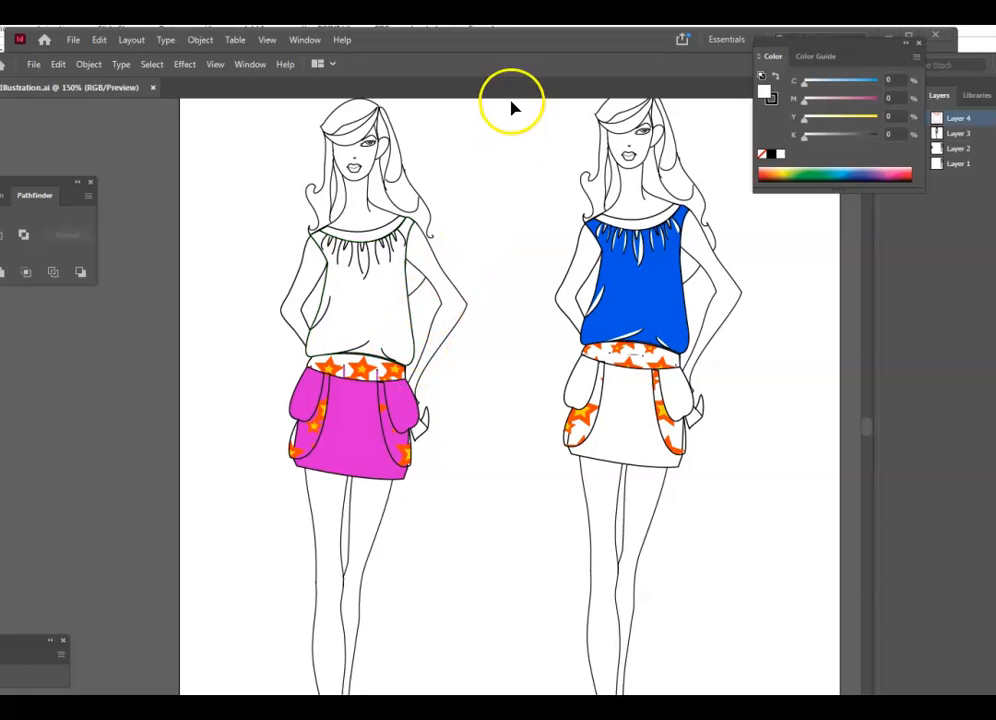
pyautogui.click(378, 312)
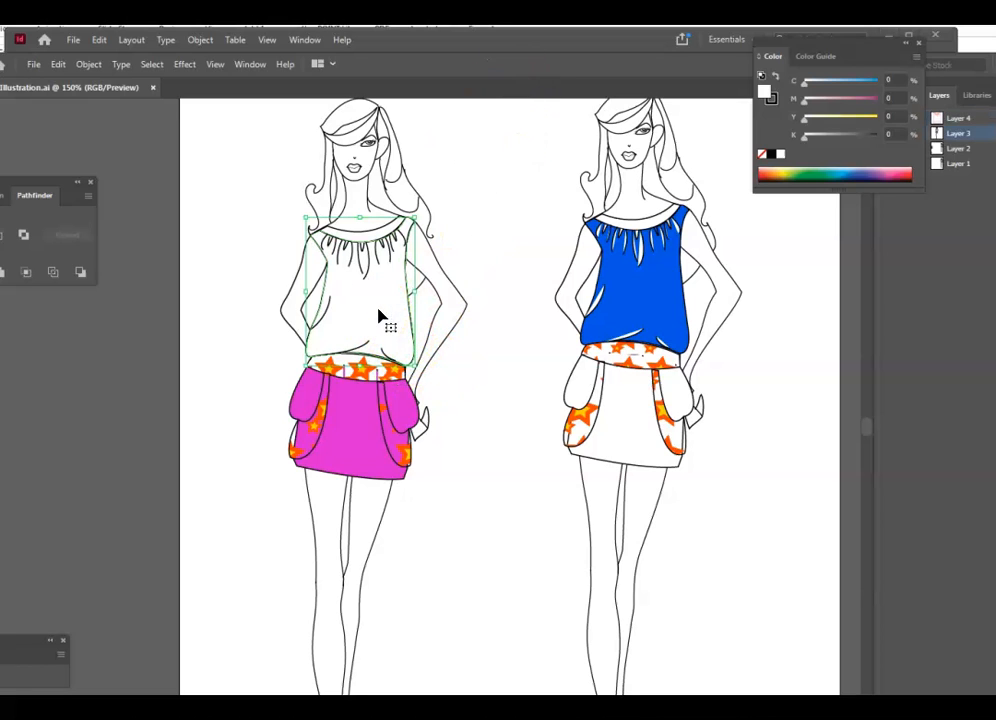
pyautogui.click(413, 422)
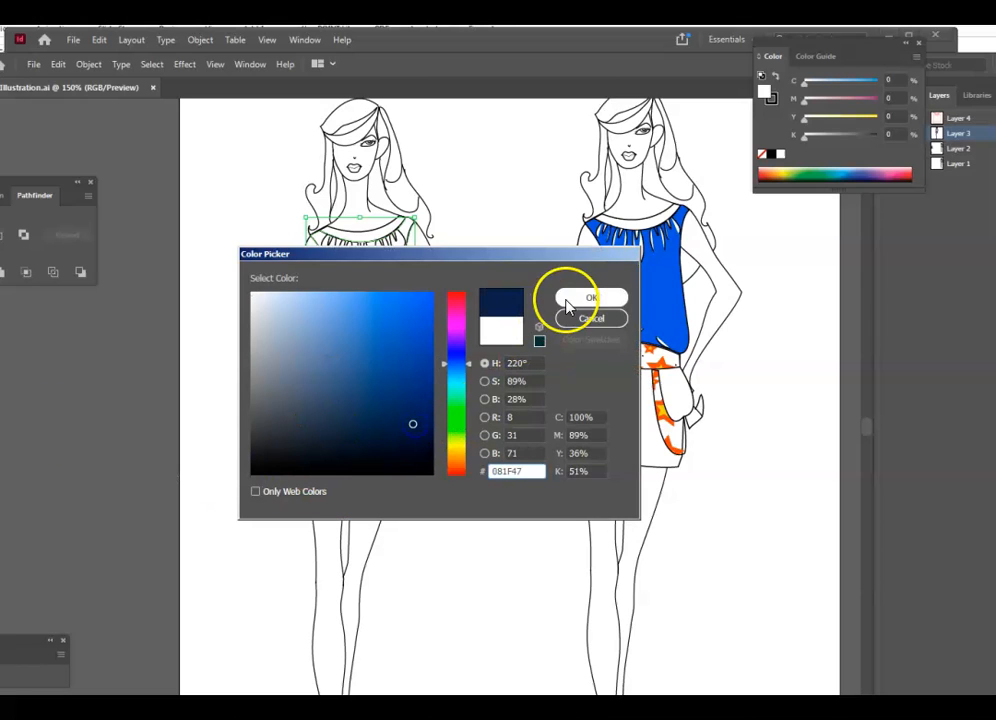
pyautogui.click(456, 459)
pyautogui.moveTo(464, 439); pyautogui.dragTo(454, 450)
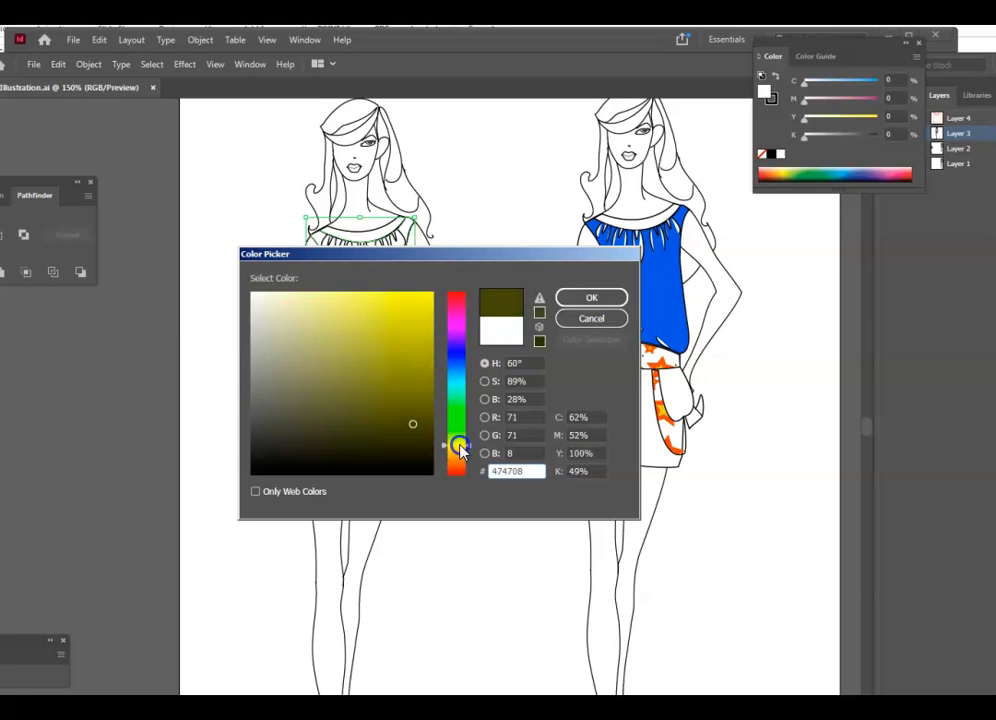
pyautogui.click(404, 339)
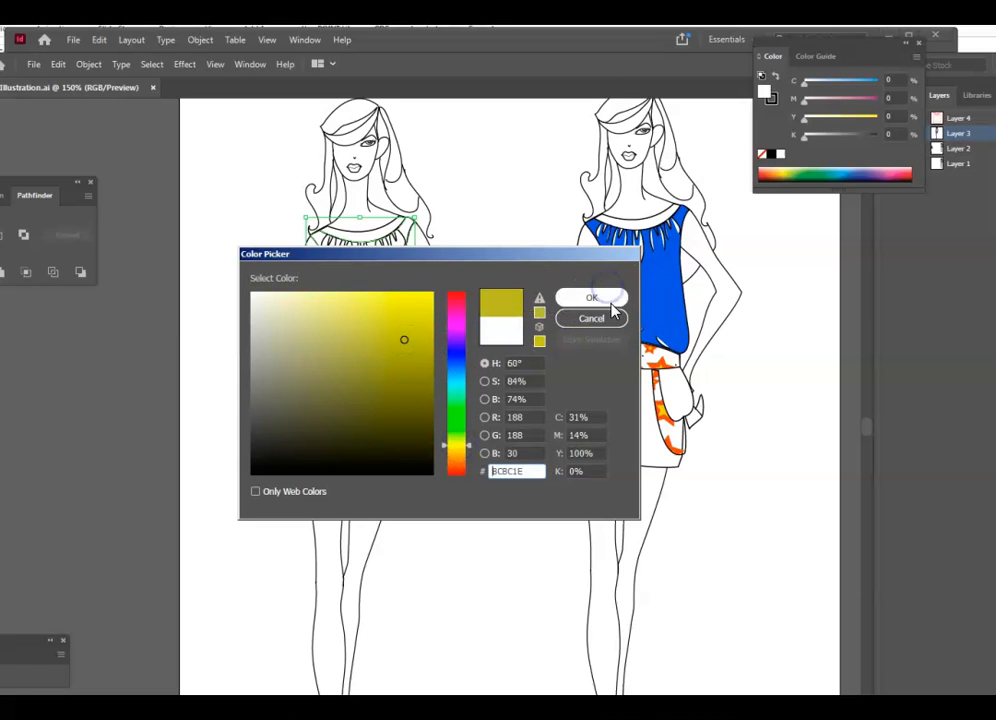
pyautogui.click(600, 299)
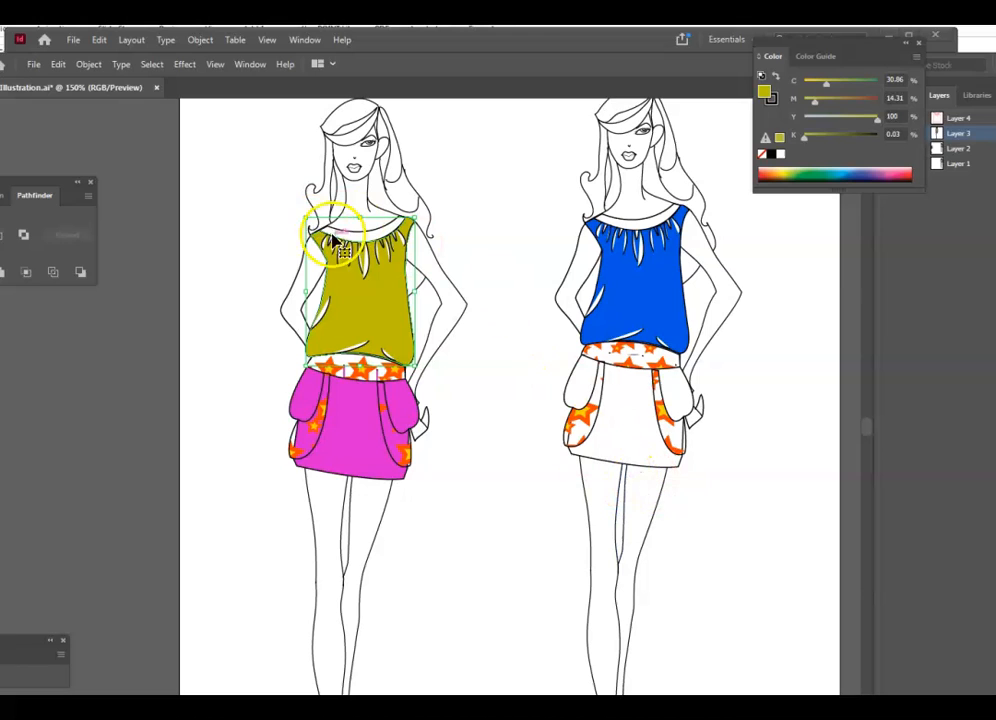
# - Fill the right figure's white skirt with green
pyautogui.click(627, 403)
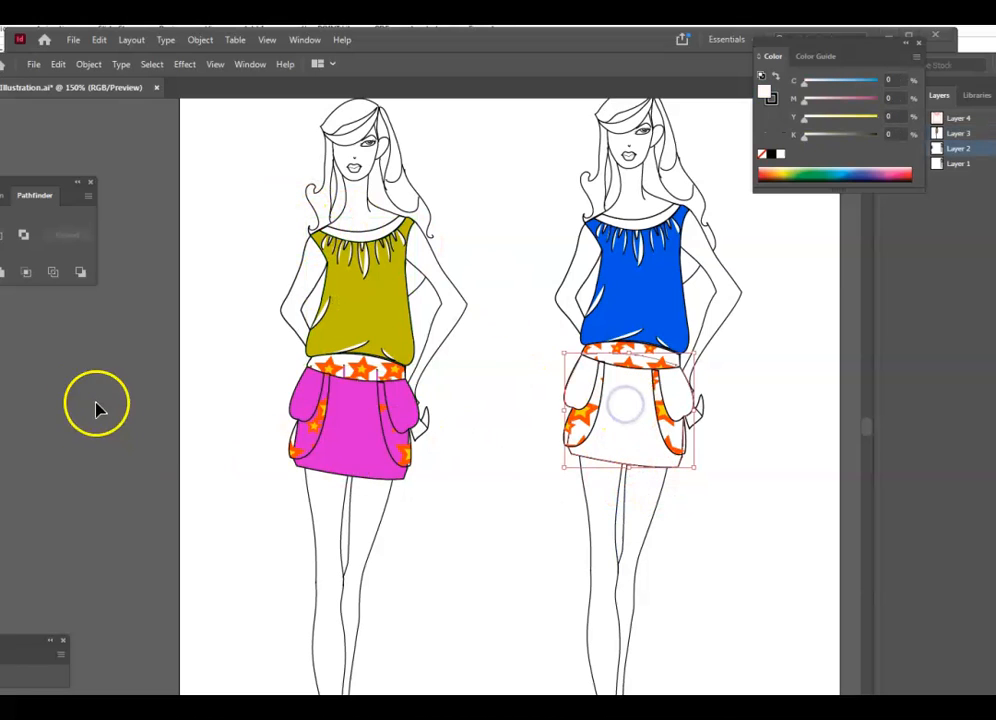
pyautogui.doubleClick(2, 432)
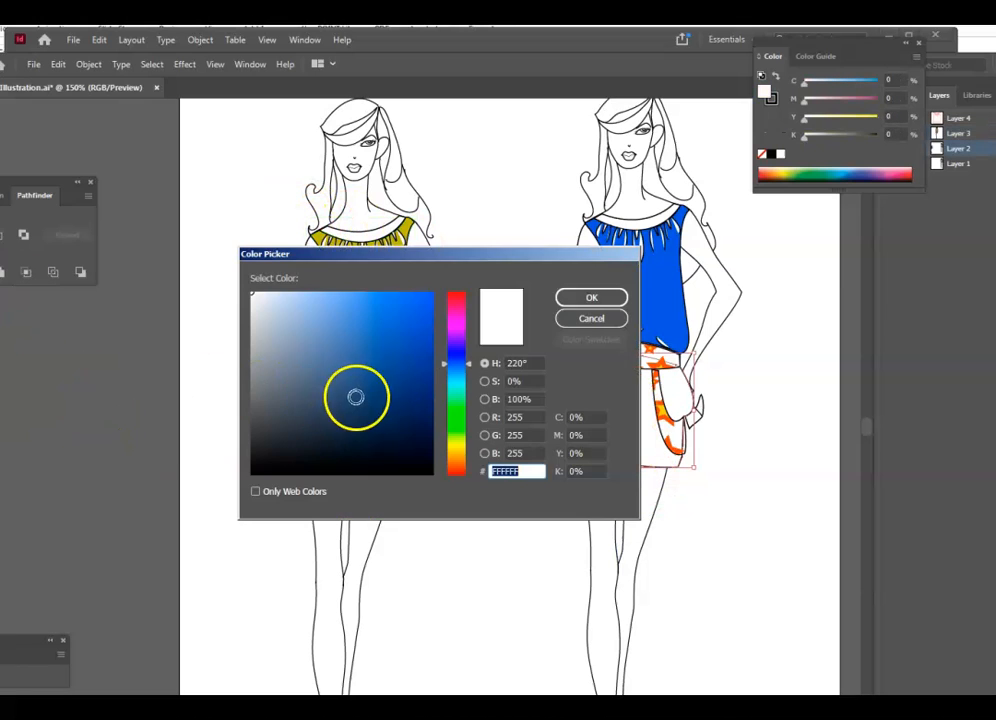
pyautogui.click(455, 408)
pyautogui.click(408, 344)
pyautogui.click(600, 297)
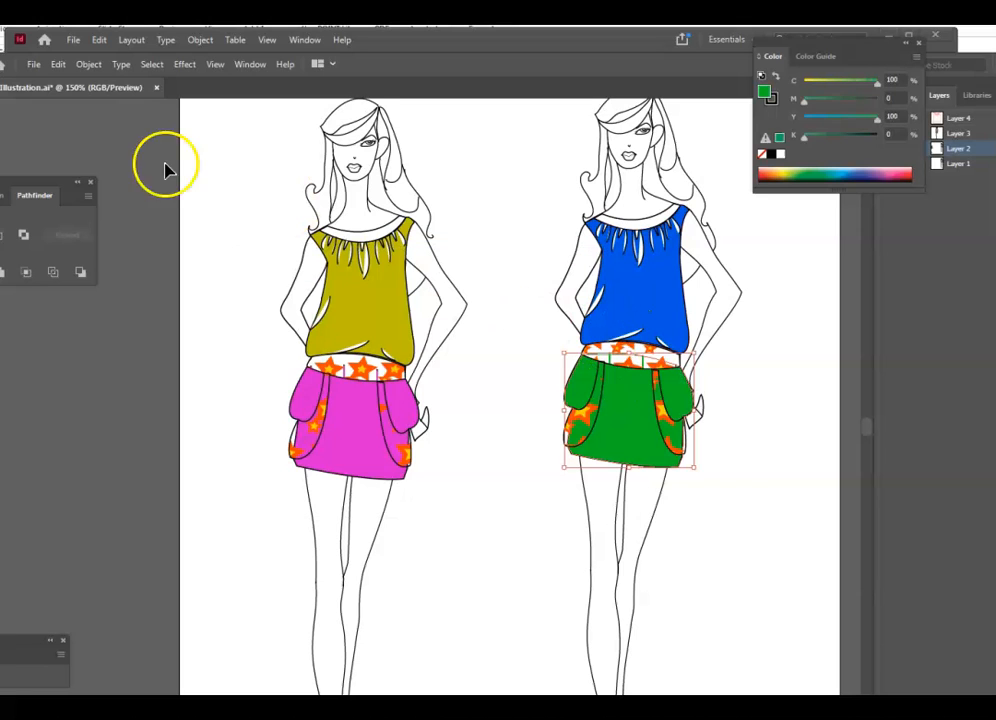
pyautogui.click(75, 42)
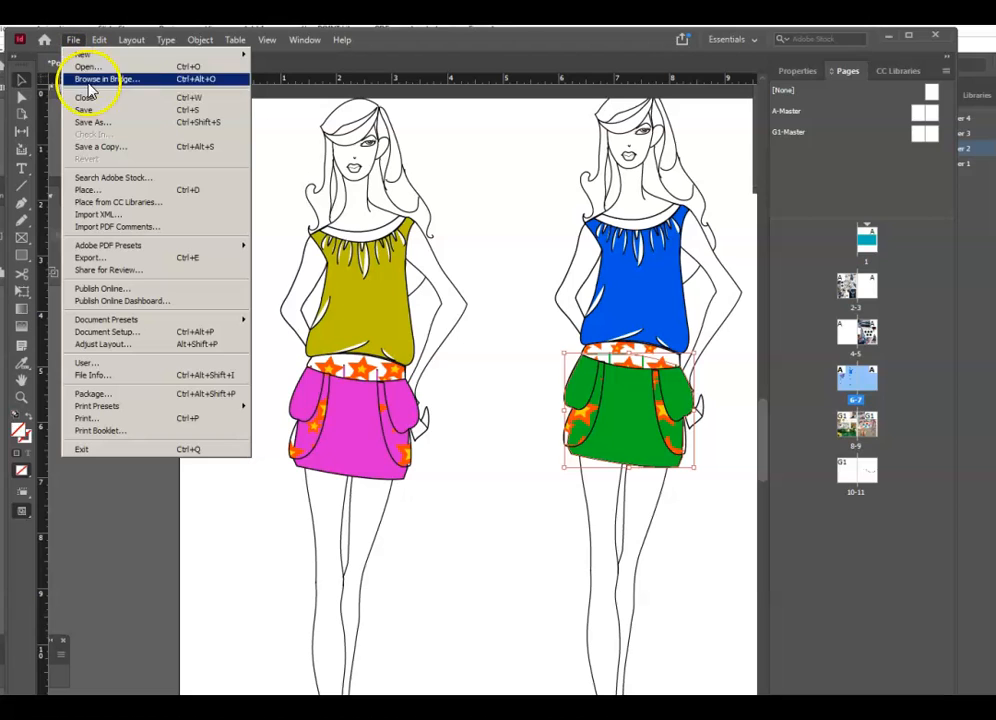
# - Save the Portfolio document and the recoloured Illustrator file, then move Illustrator aside to reveal the layout
pyautogui.click(90, 110)
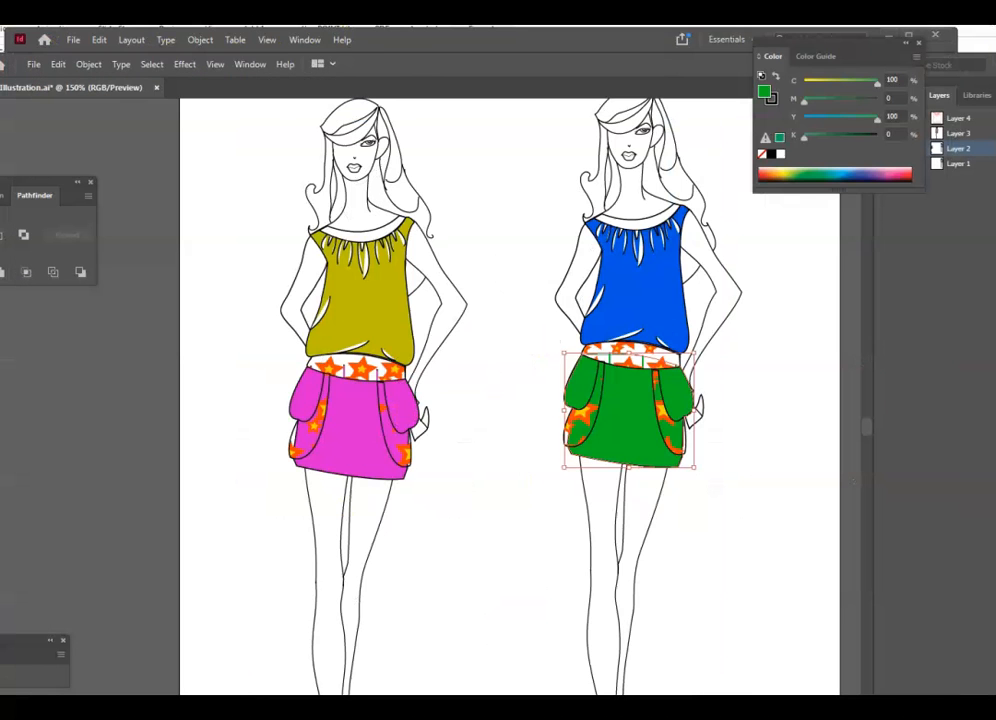
pyautogui.click(407, 67)
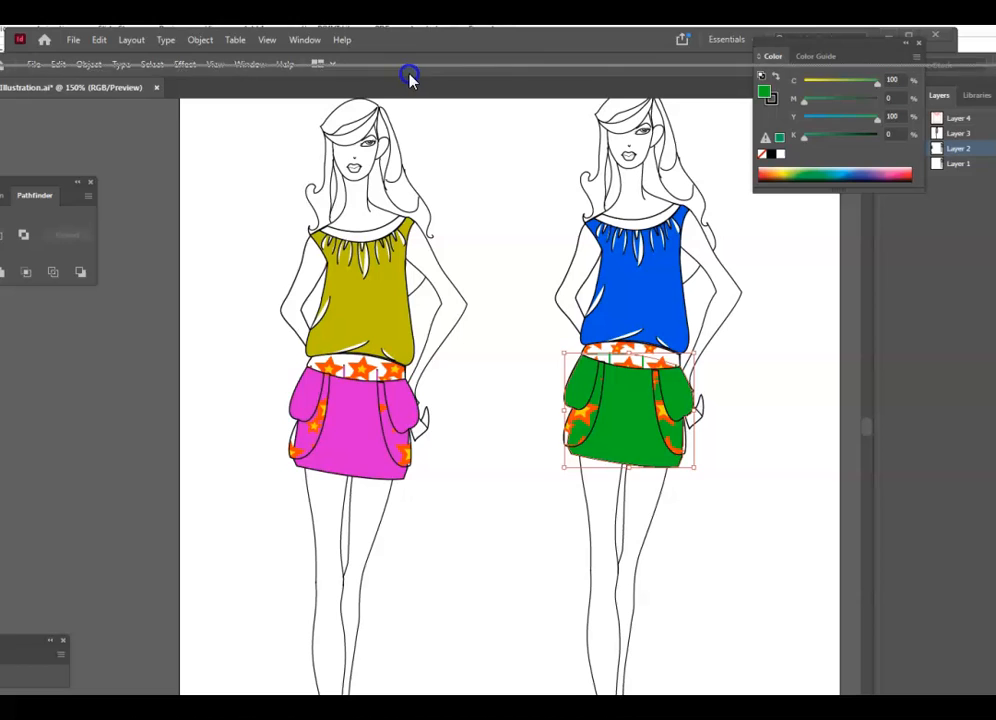
pyautogui.click(34, 74)
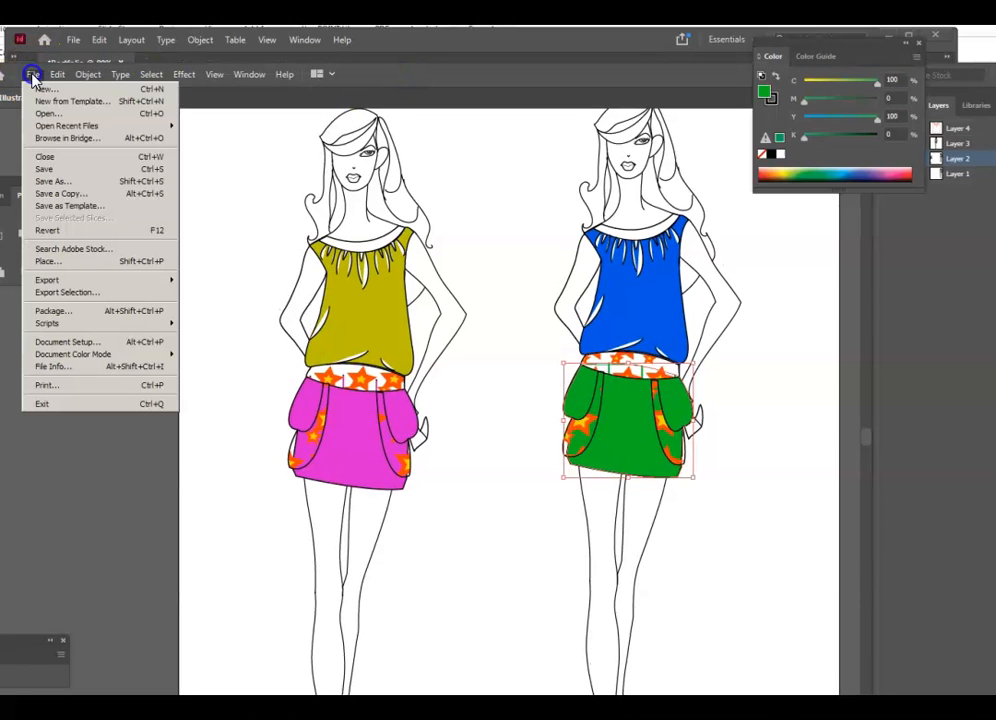
pyautogui.click(85, 183)
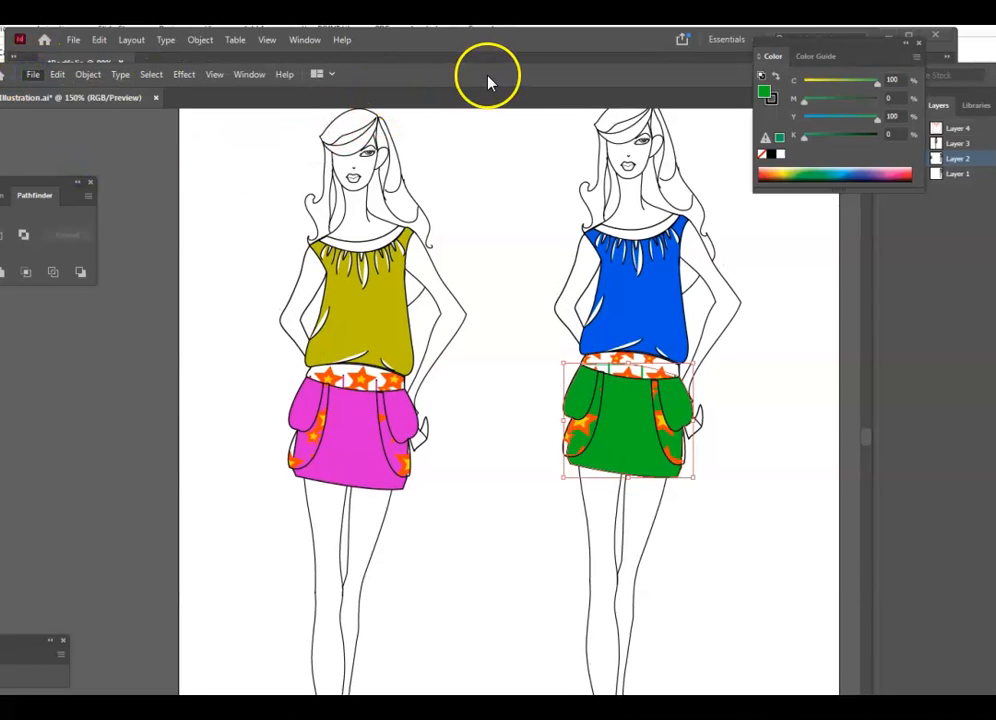
pyautogui.moveTo(492, 76); pyautogui.dragTo(0, 111)
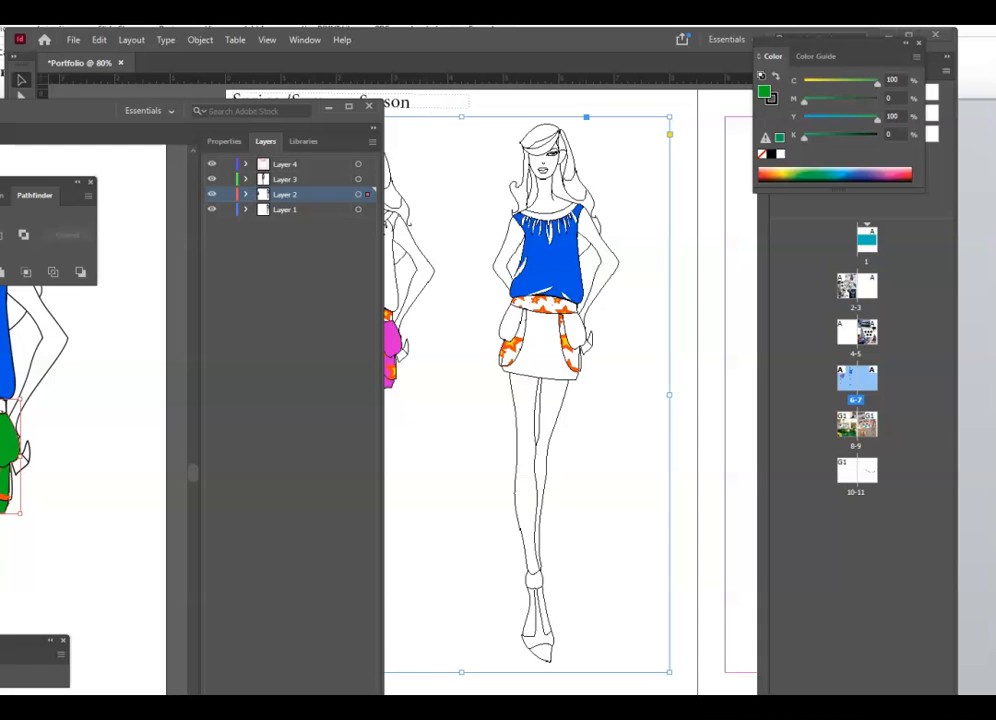
# - Return to the InDesign layout and inspect the placed illustration with the frame deselected
pyautogui.click(700, 490)
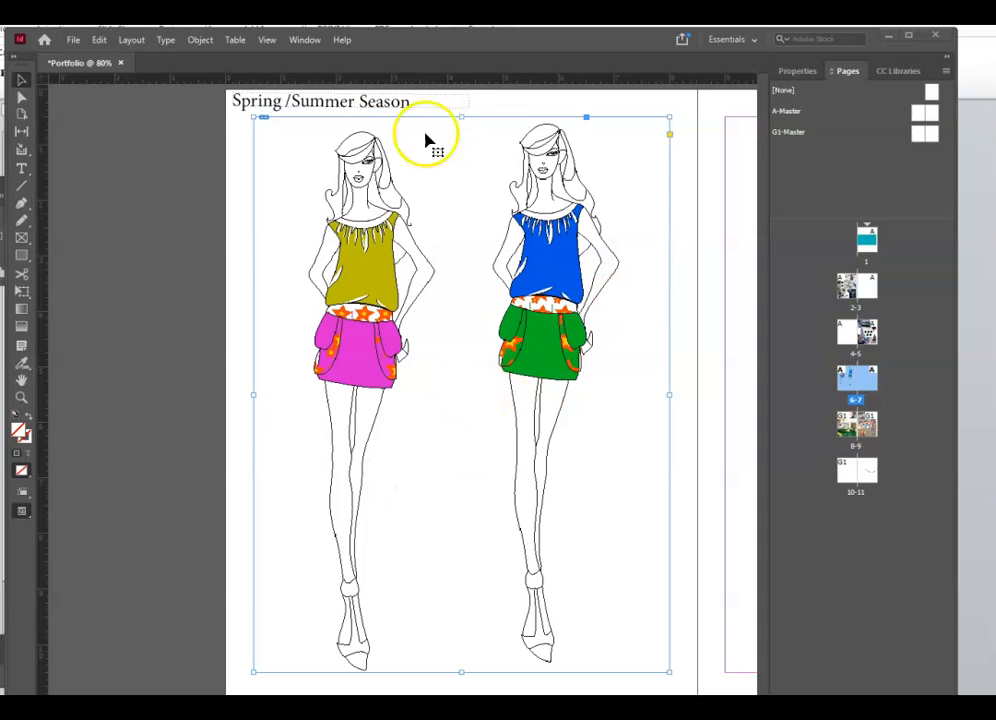
pyautogui.click(239, 517)
pyautogui.scroll(6, 509, 483)
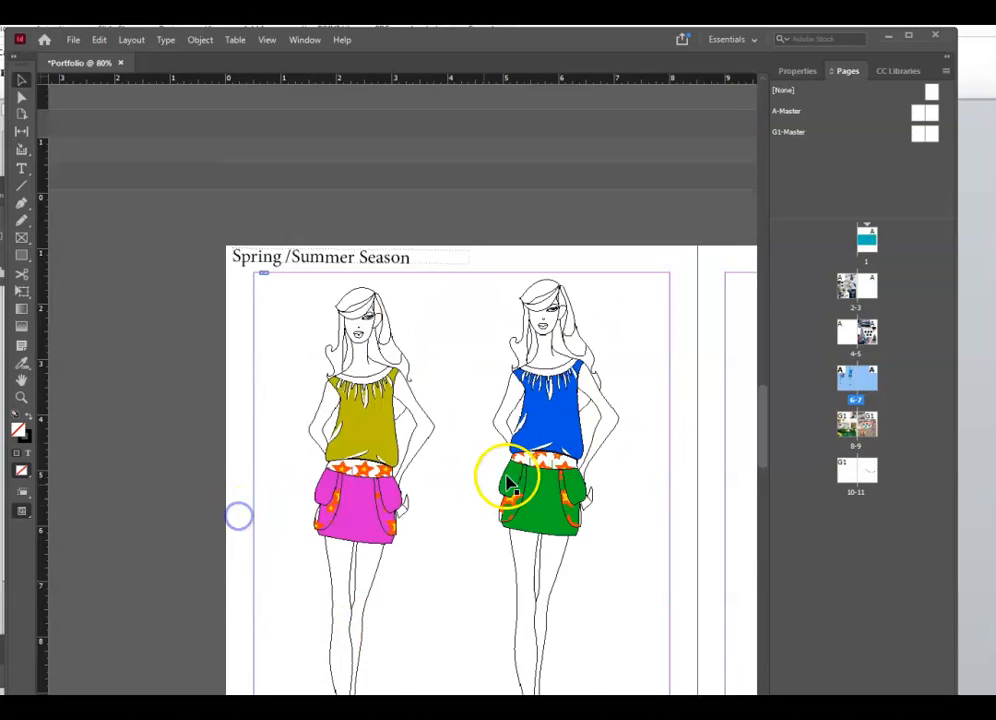
pyautogui.moveTo(412, 702); pyautogui.dragTo(547, 702)
pyautogui.scroll(4, 556, 402)
pyautogui.scroll(-3, 476, 620)
pyautogui.scroll(-1, 476, 620)
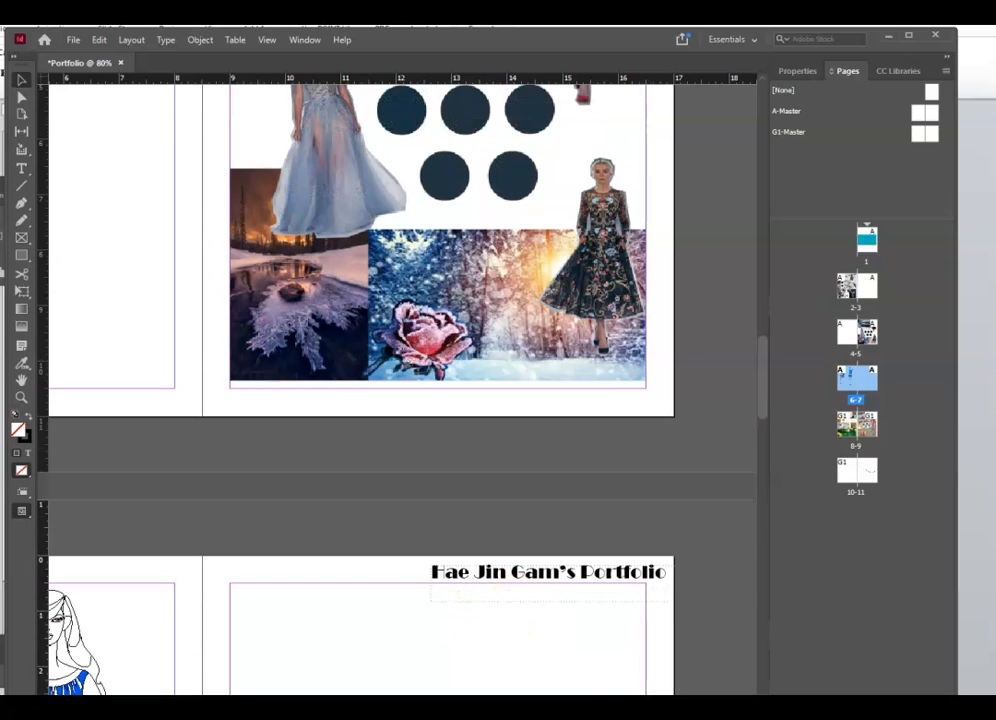
pyautogui.scroll(-8, 560, 575)
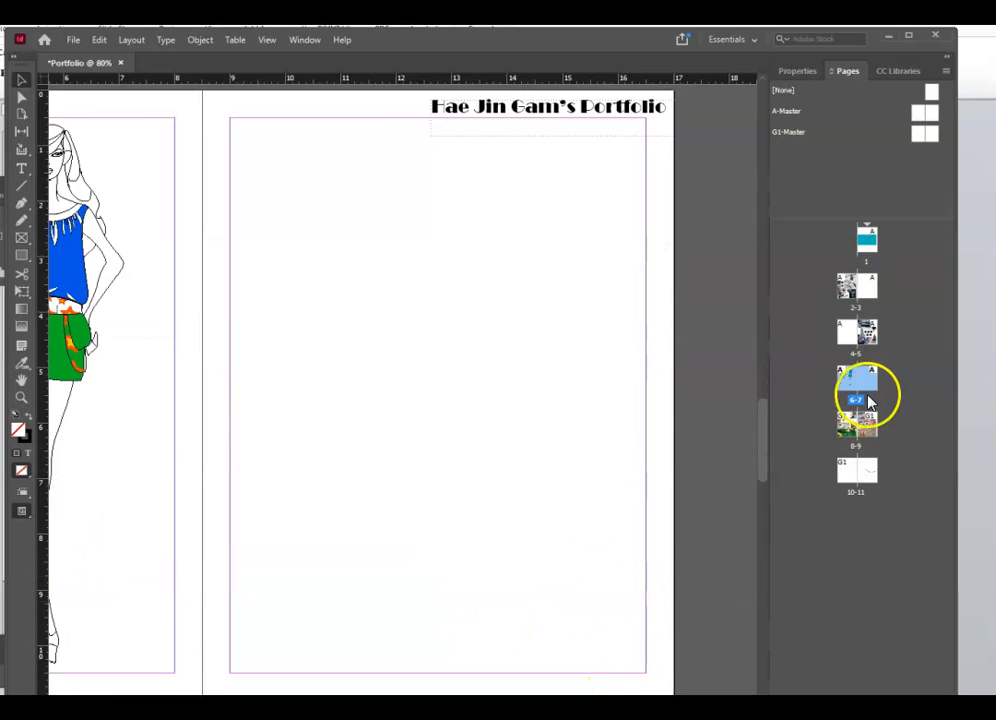
# - Go to spread 8-9 and bring up options for the Ever Green moodboard image
pyautogui.doubleClick(851, 432)
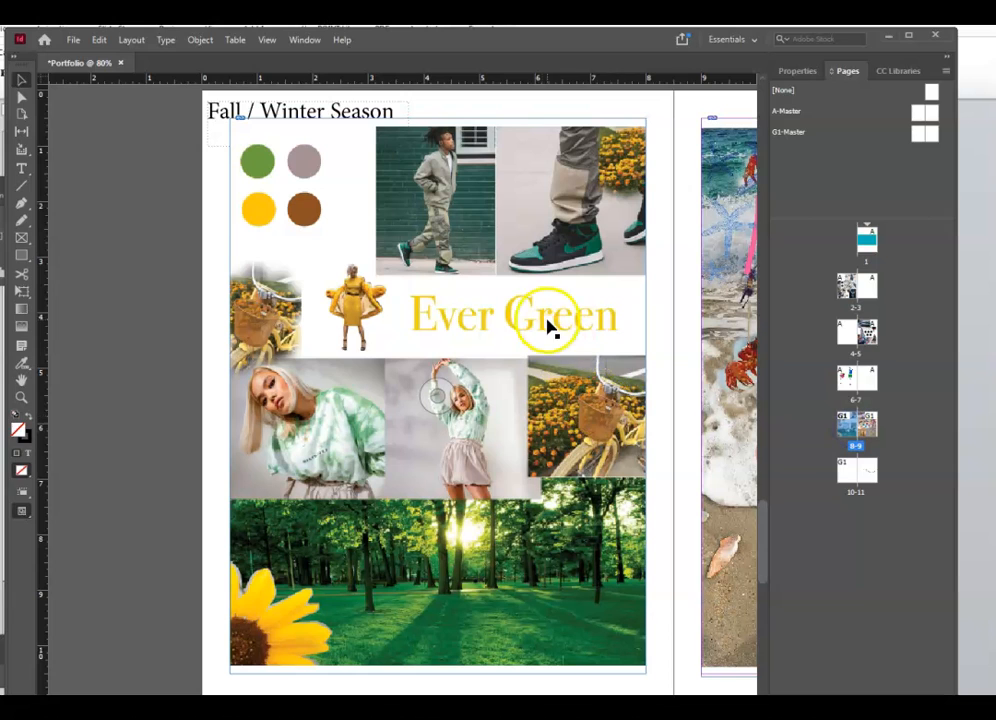
pyautogui.click(411, 221)
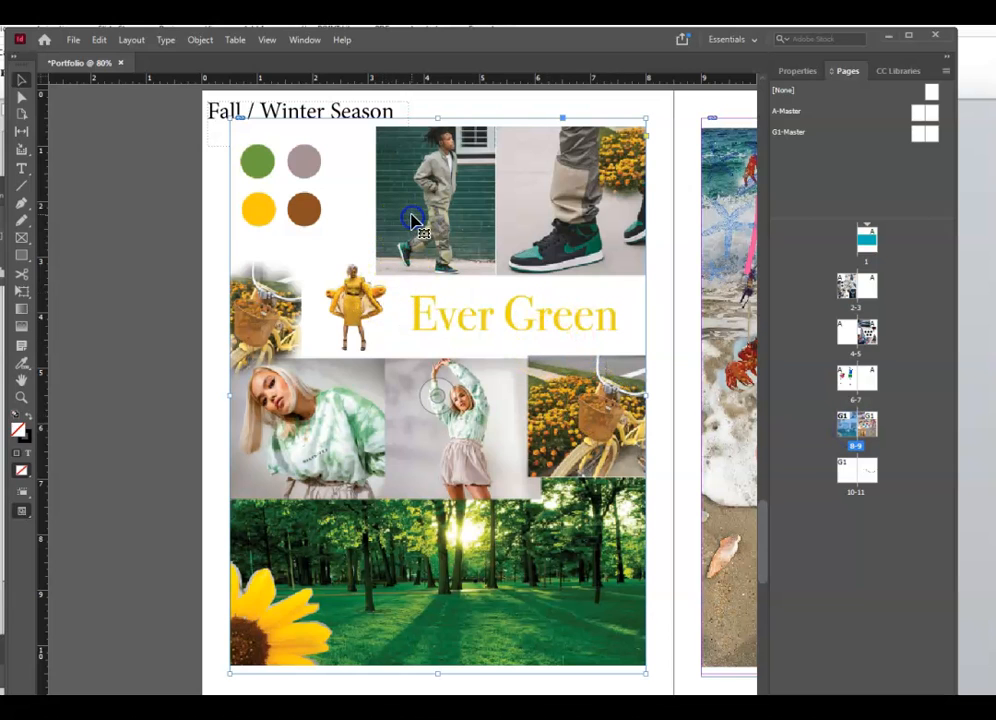
pyautogui.rightClick(413, 218)
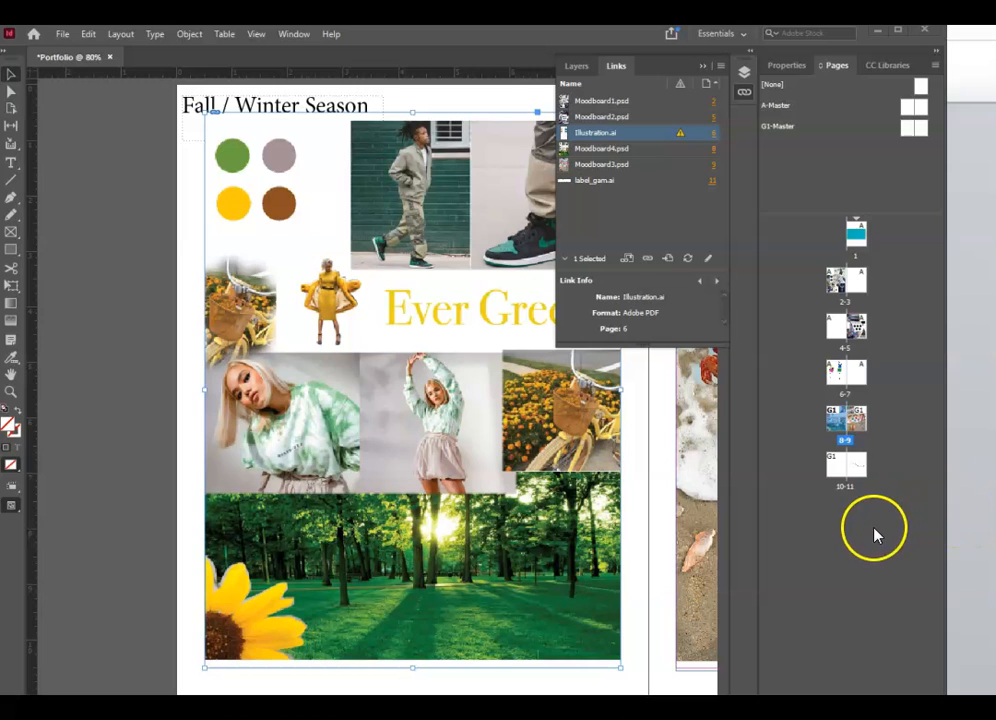
# - Collapse the linked files list and scroll around the layout
pyautogui.click(94, 50)
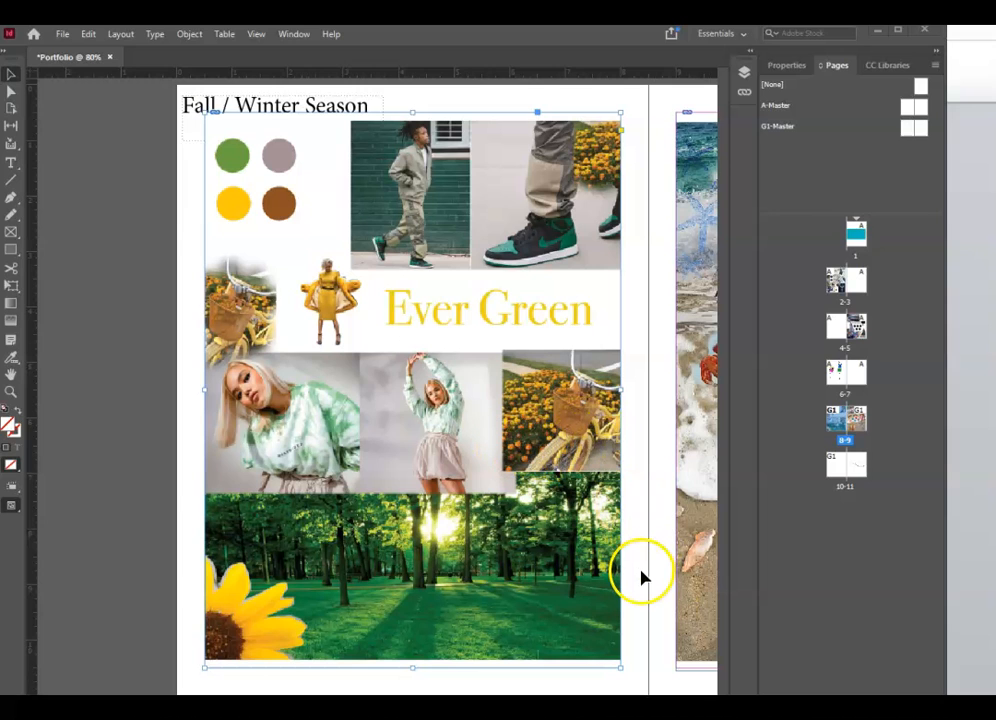
pyautogui.scroll(3, 169, 538)
pyautogui.scroll(9, 398, 460)
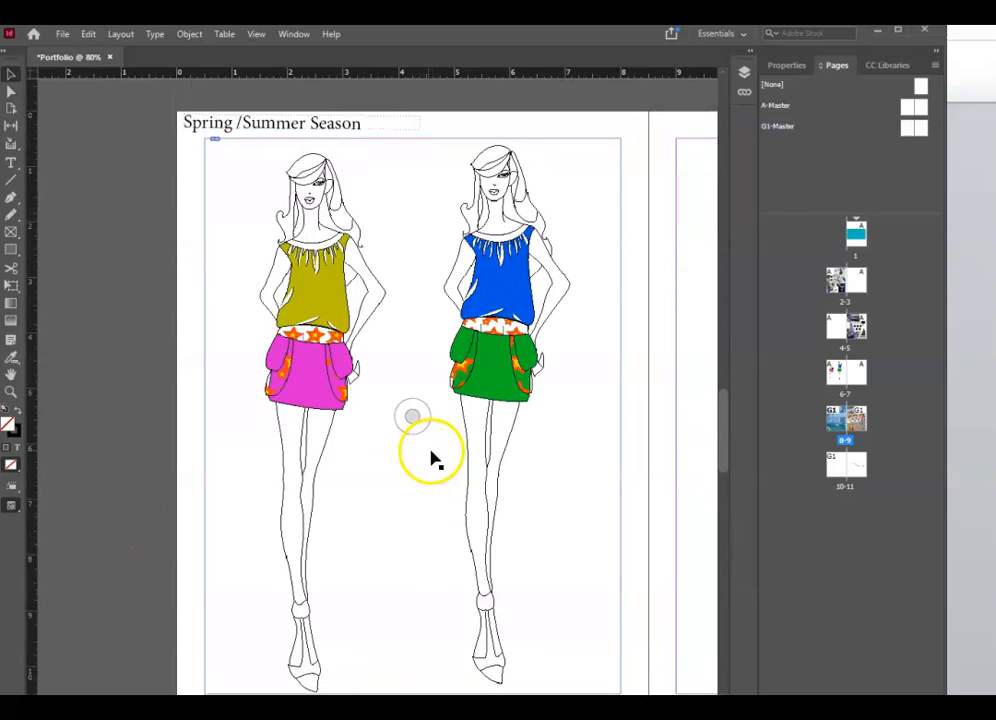
pyautogui.scroll(-5, 462, 465)
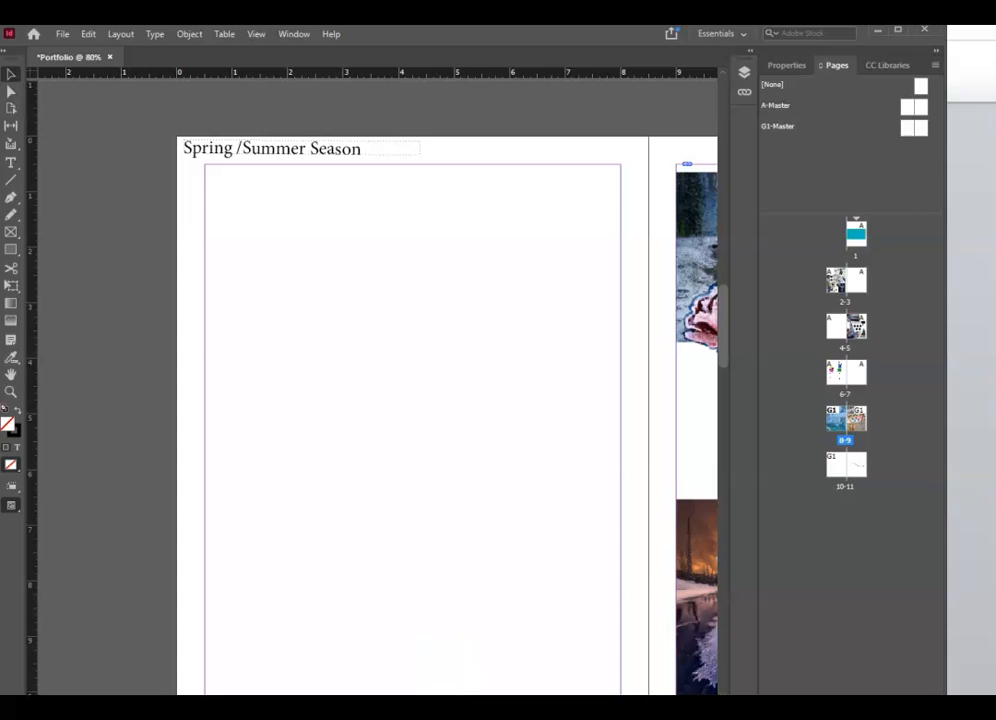
pyautogui.hscroll(6, 400, 400)
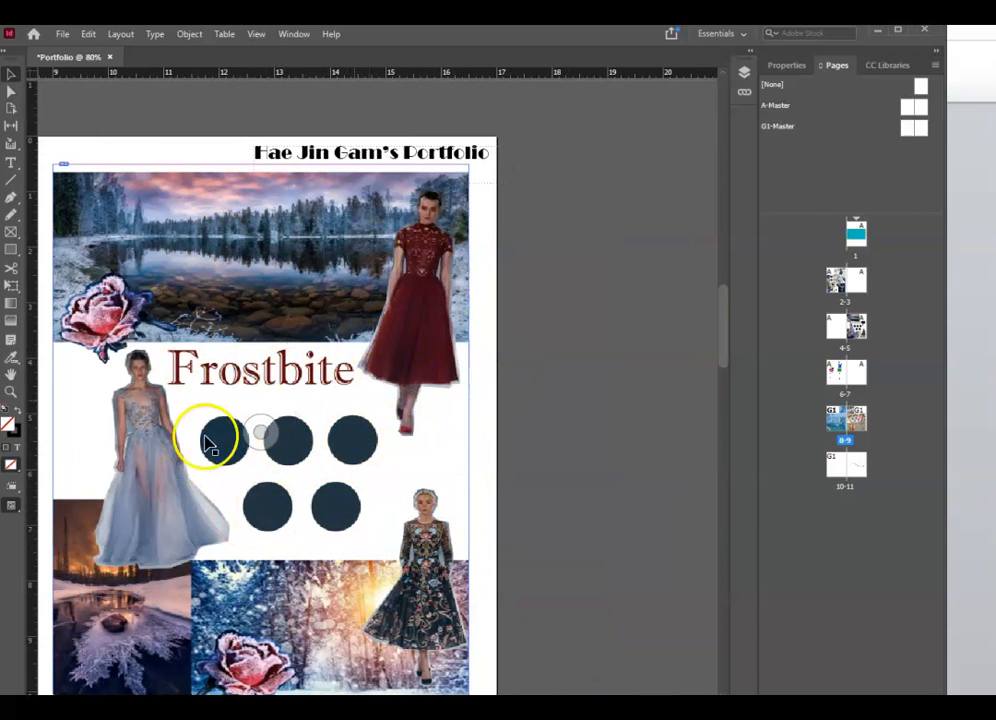
pyautogui.scroll(-3, 595, 540)
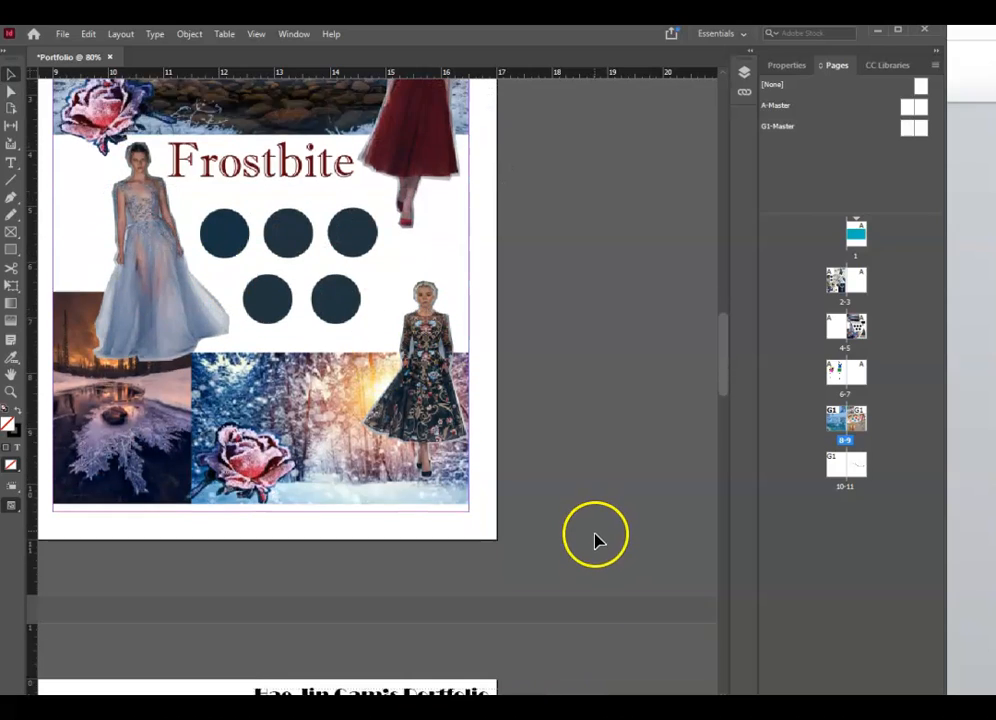
pyautogui.scroll(-5, 595, 540)
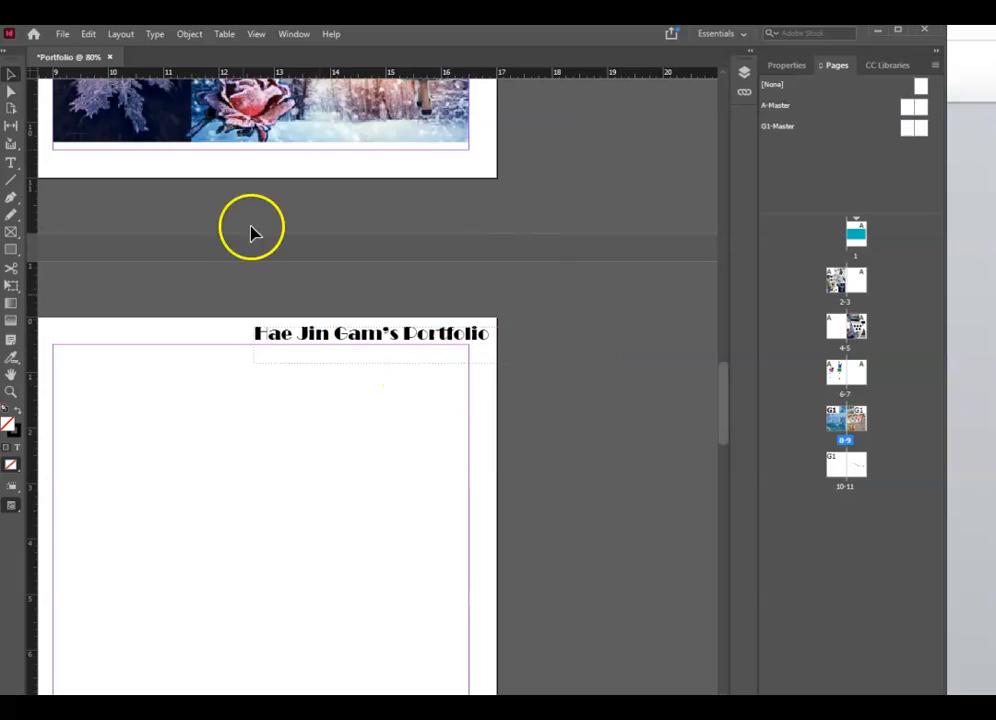
# - Show the Links panel from the Window menu, then switch to the tutorial examples folder in Explorer
pyautogui.click(297, 36)
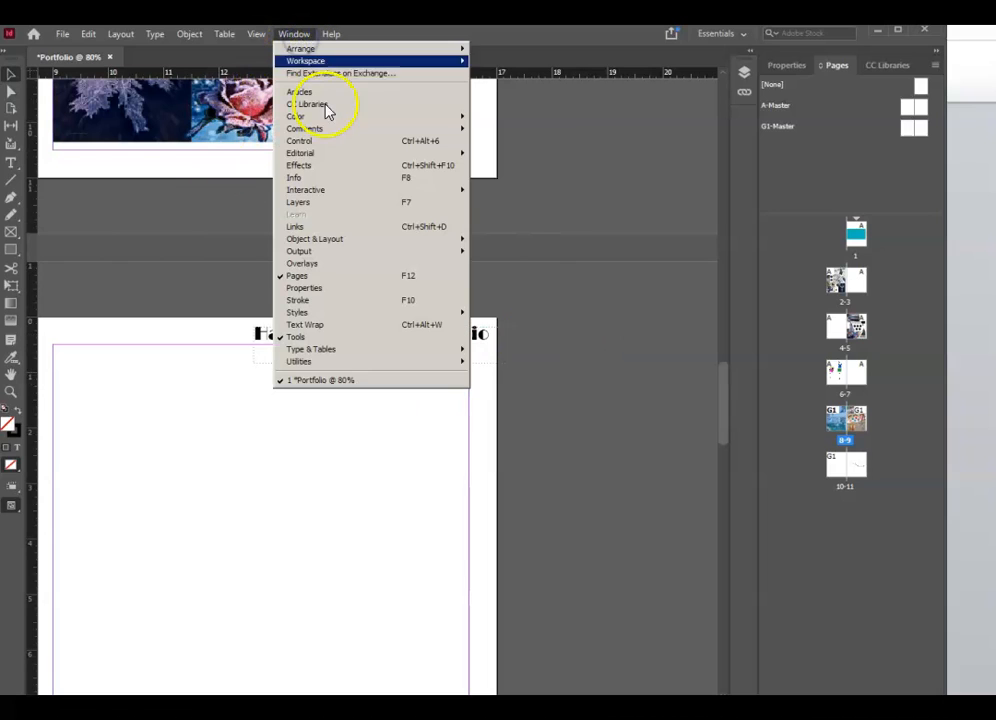
pyautogui.click(360, 227)
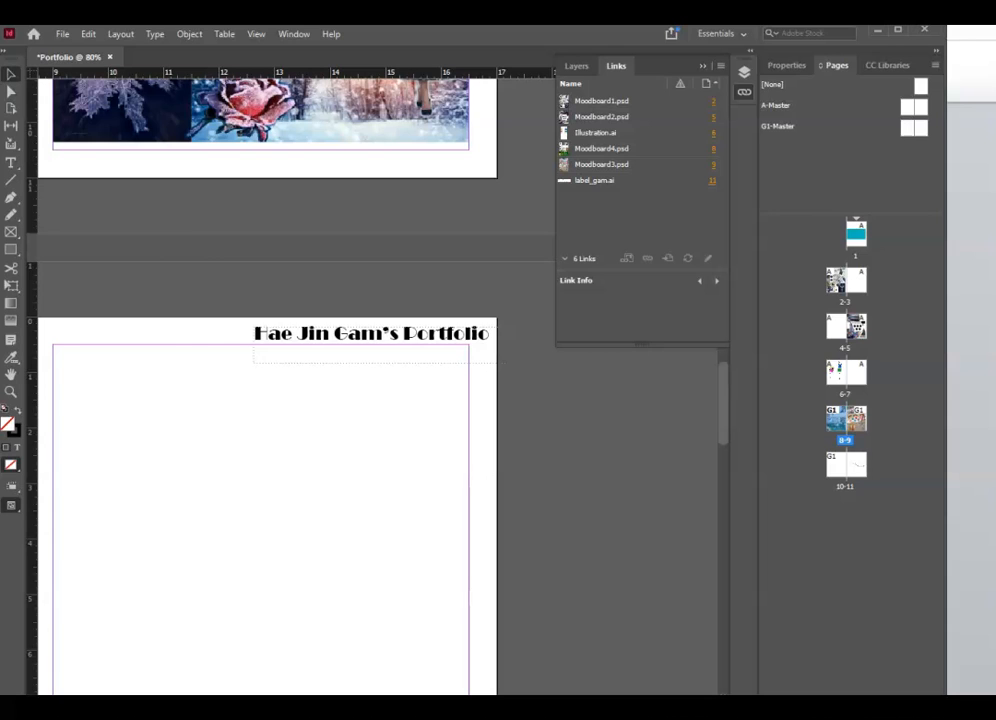
pyautogui.hotkey('alt', 'Tab')
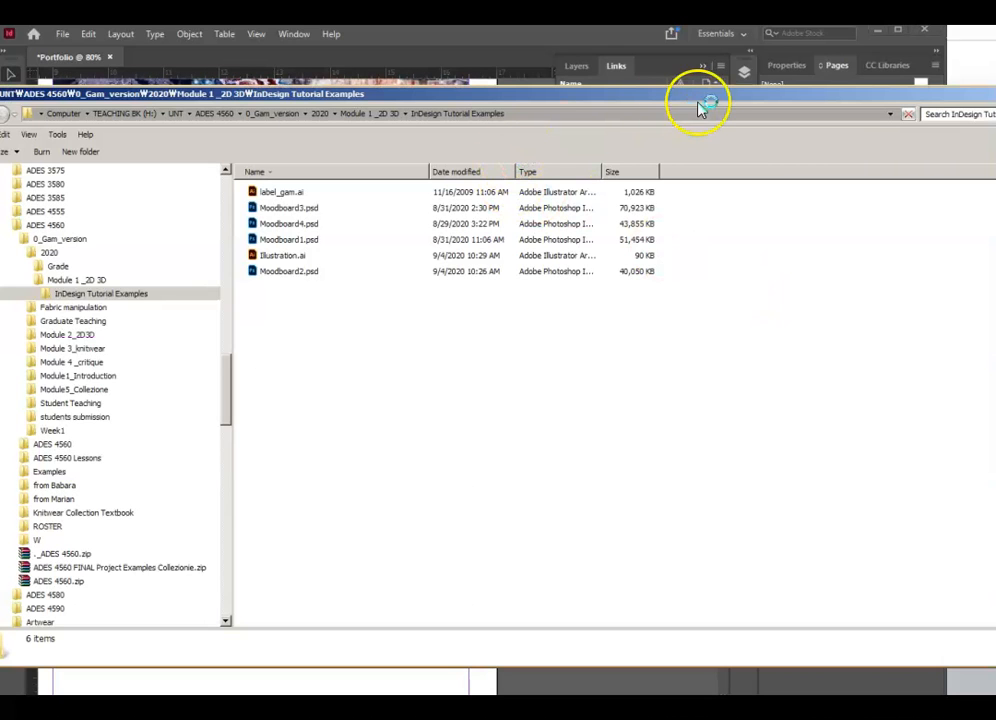
# - Cut Moodboard2.psd out of the InDesign Tutorial Examples folder
pyautogui.moveTo(714, 94); pyautogui.dragTo(755, 92)
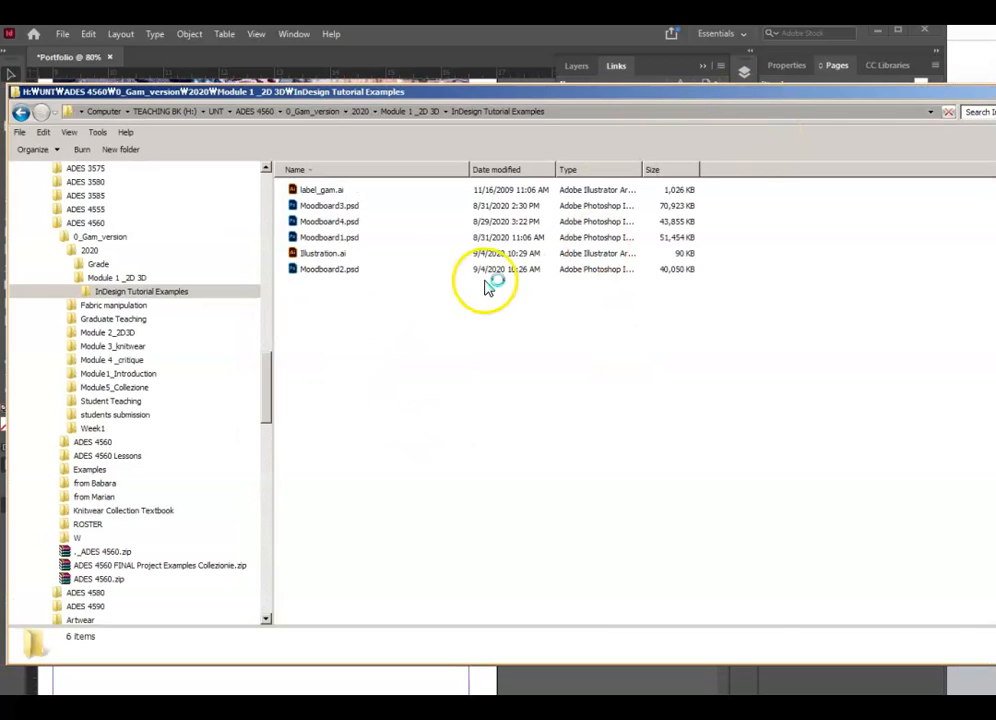
pyautogui.click(352, 272)
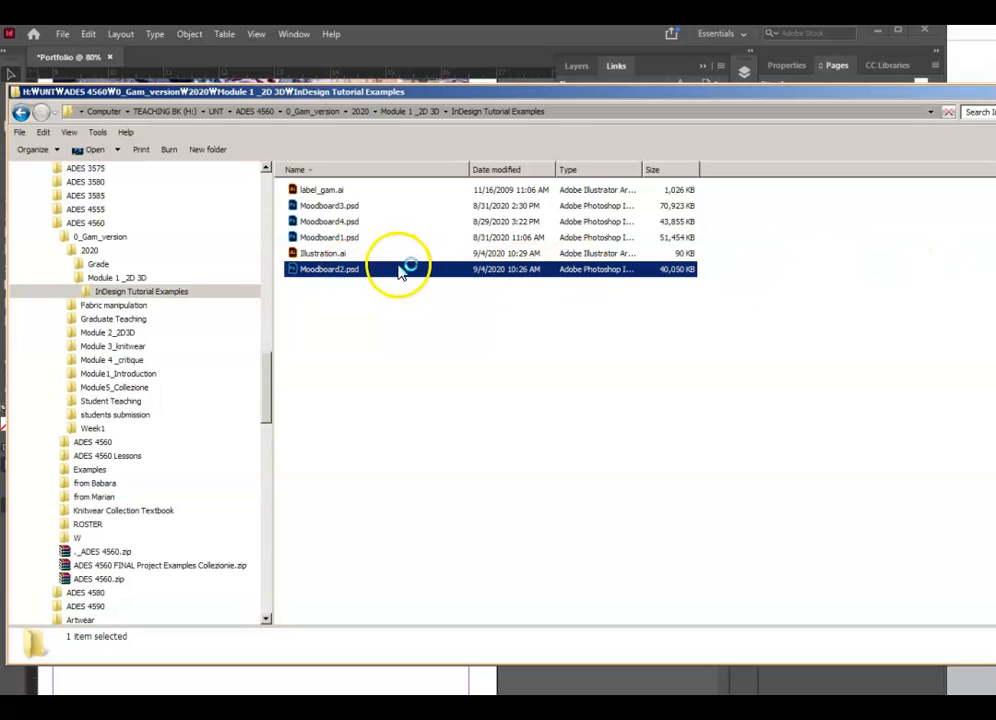
pyautogui.rightClick(400, 270)
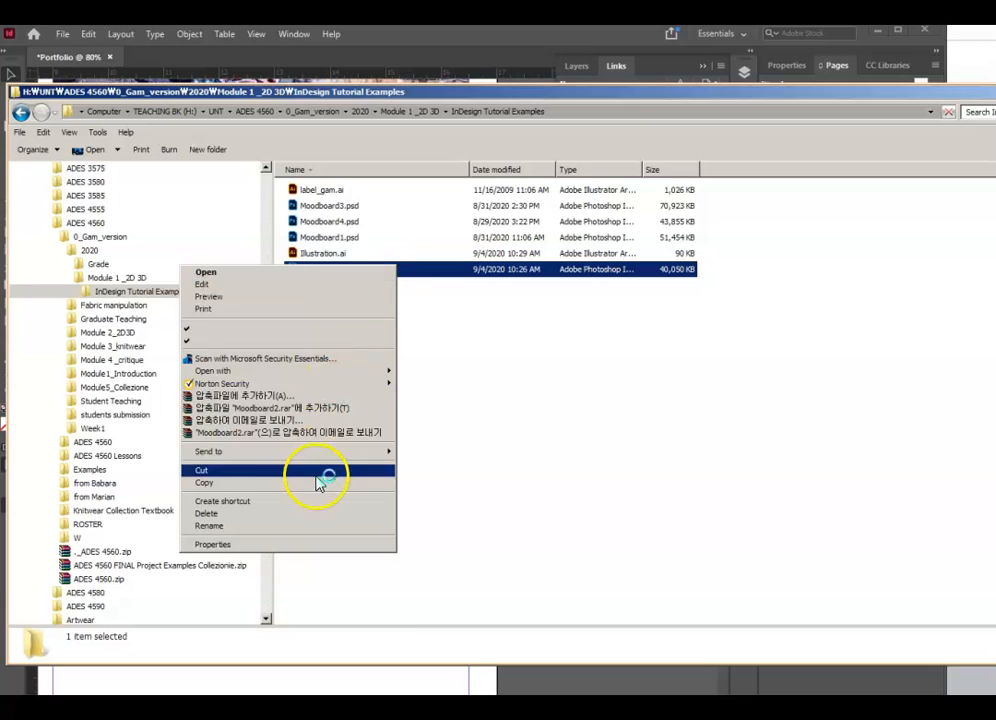
pyautogui.click(365, 470)
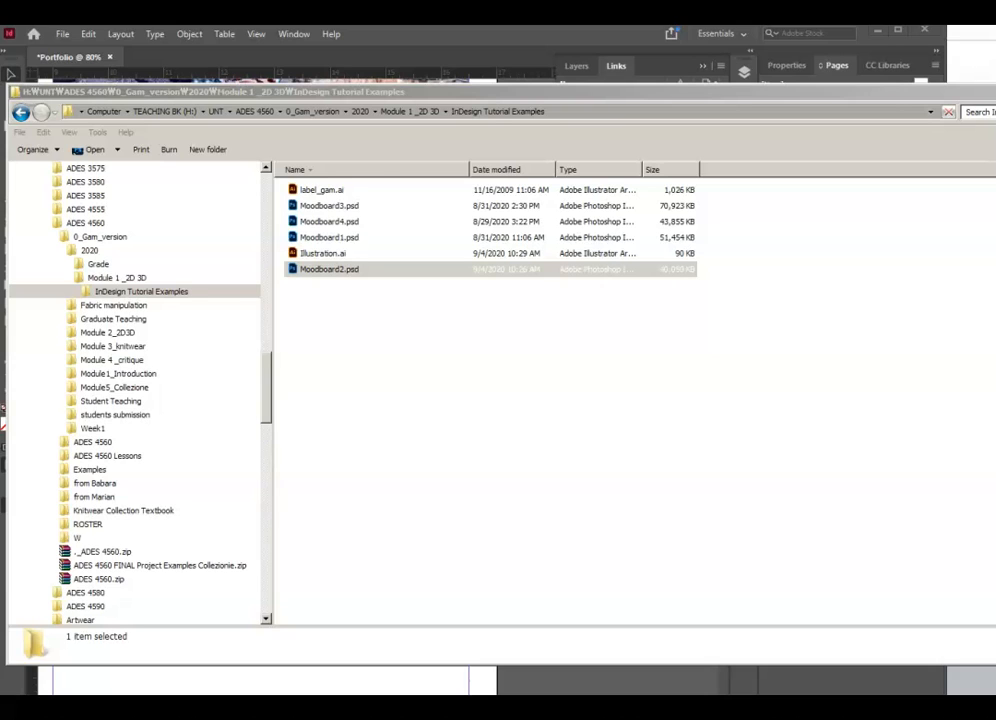
# - Relink the missing Moodboard2.psd in the Links panel to the Moodboard2.psd file
pyautogui.click(858, 93)
pyautogui.moveTo(858, 93); pyautogui.dragTo(896, 354)
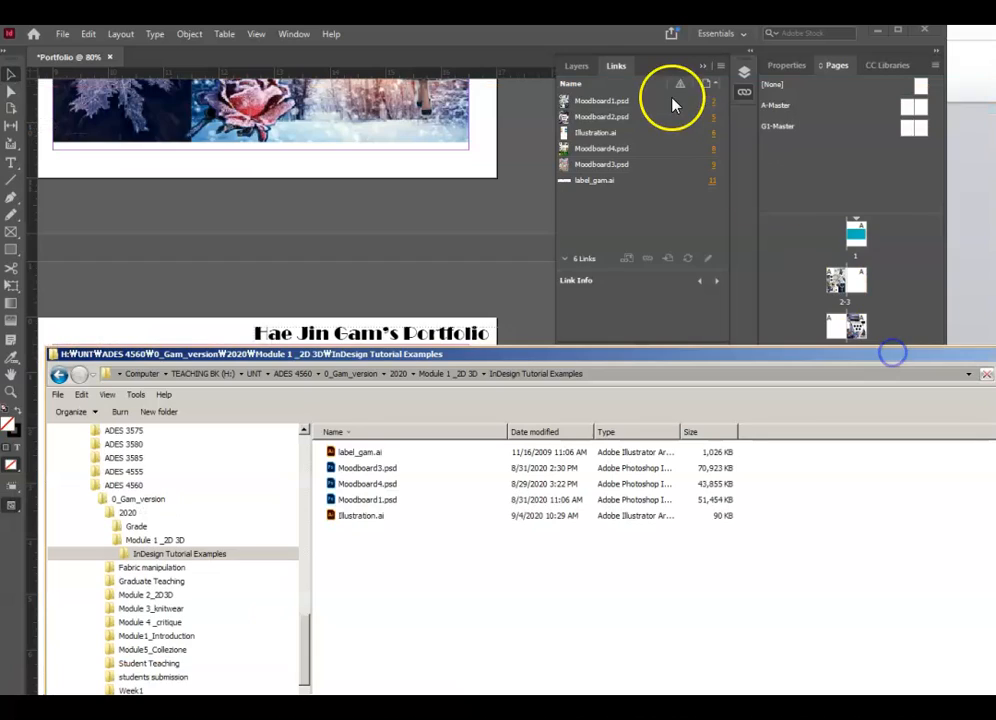
pyautogui.click(556, 44)
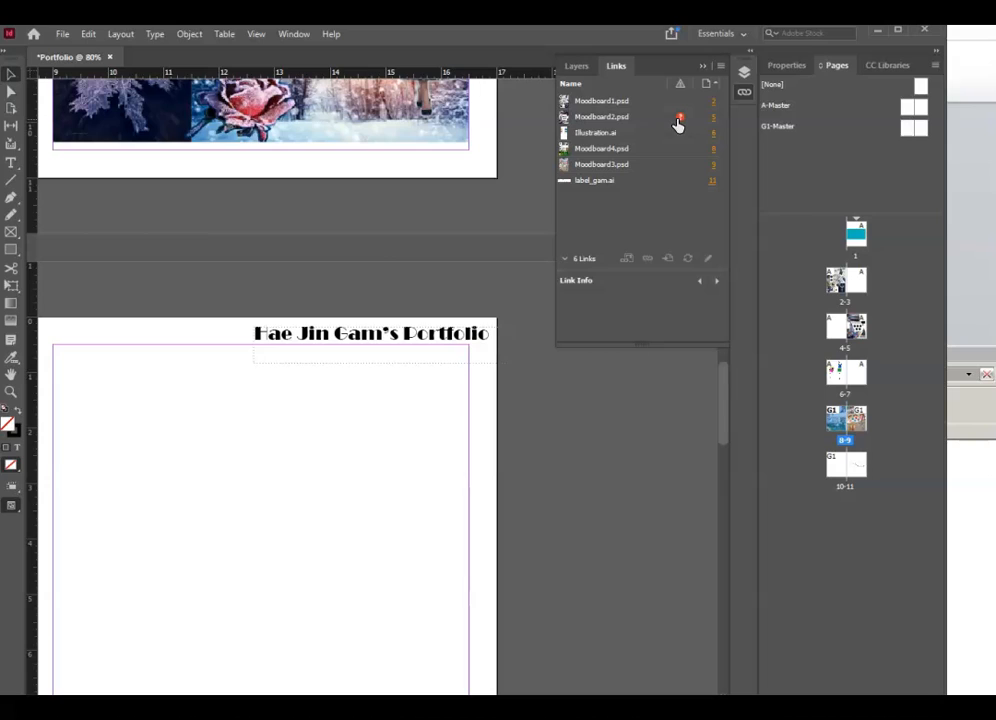
pyautogui.click(796, 174)
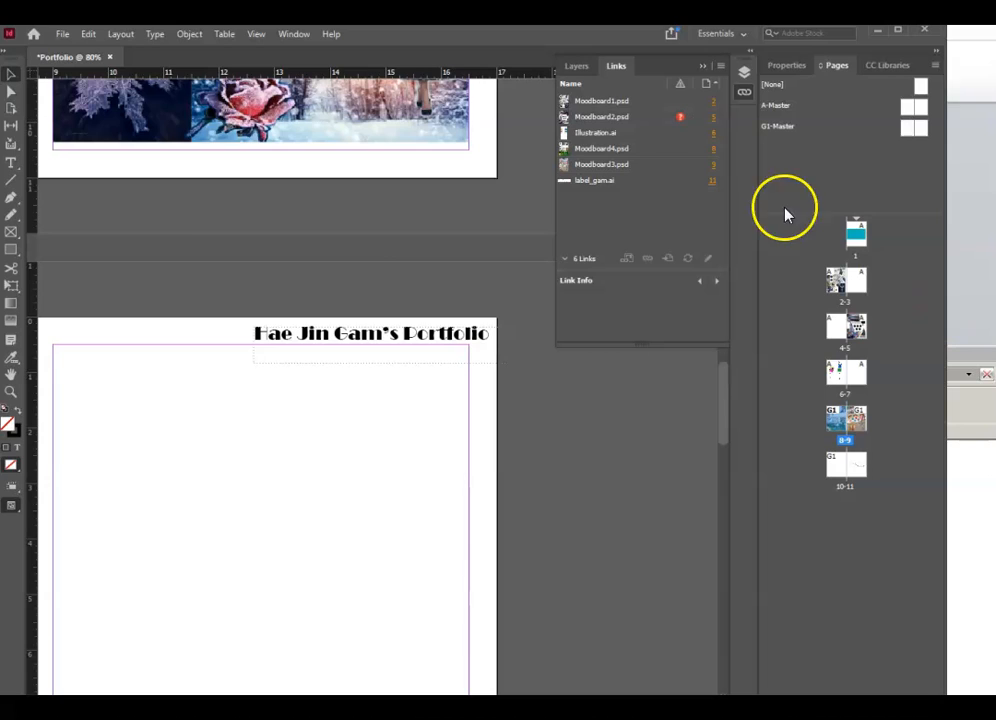
pyautogui.click(683, 117)
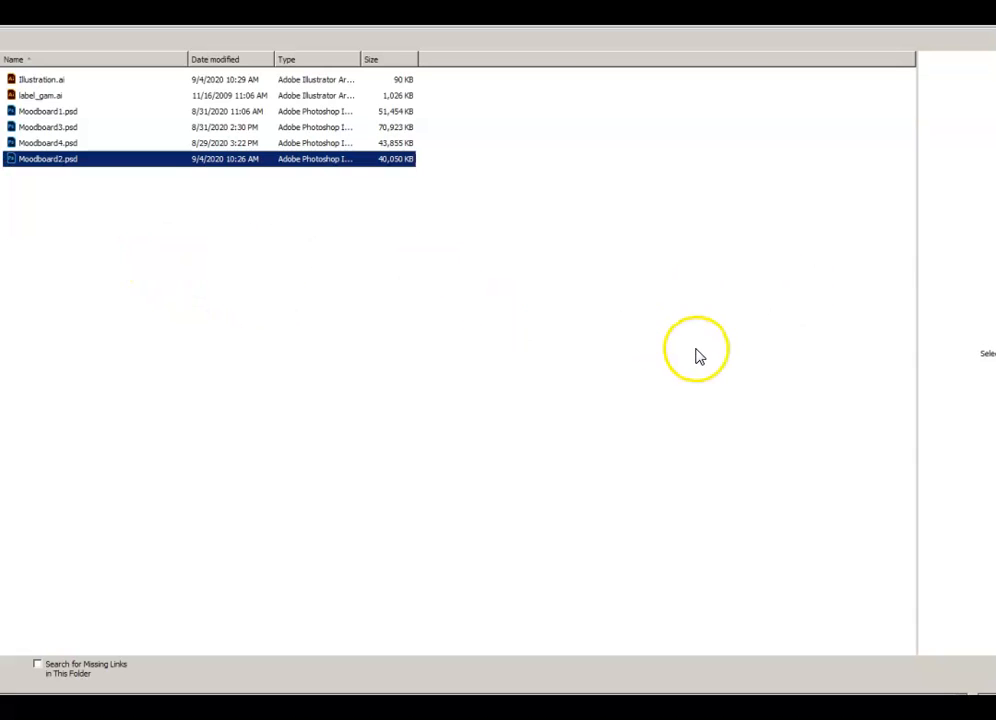
pyautogui.doubleClick(76, 160)
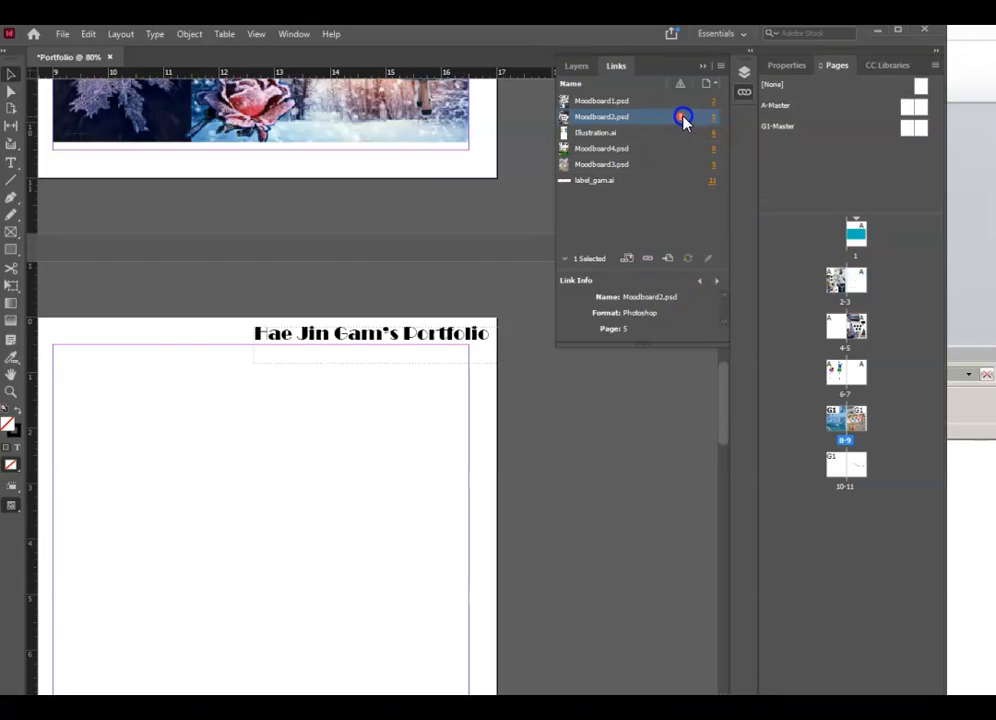
pyautogui.click(631, 464)
# - Rearrange the Explorer window over InDesign, then close it to reveal Moodboard2.psd linked on page 5
pyautogui.click(968, 355)
pyautogui.moveTo(968, 355); pyautogui.dragTo(974, 249)
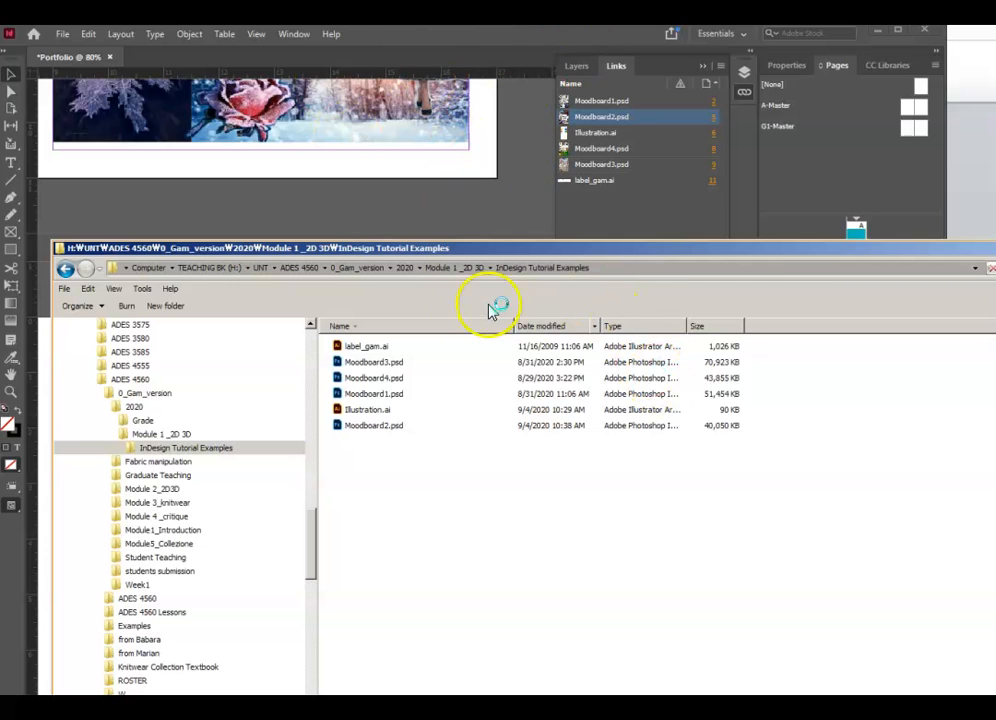
pyautogui.moveTo(740, 247); pyautogui.dragTo(851, 193)
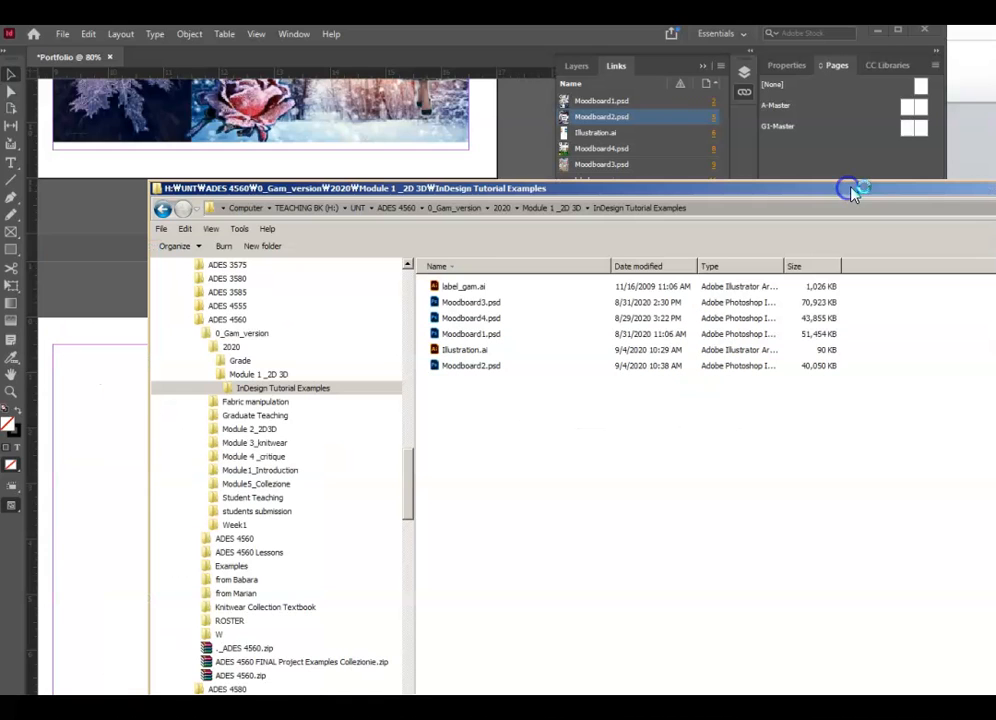
pyautogui.click(543, 135)
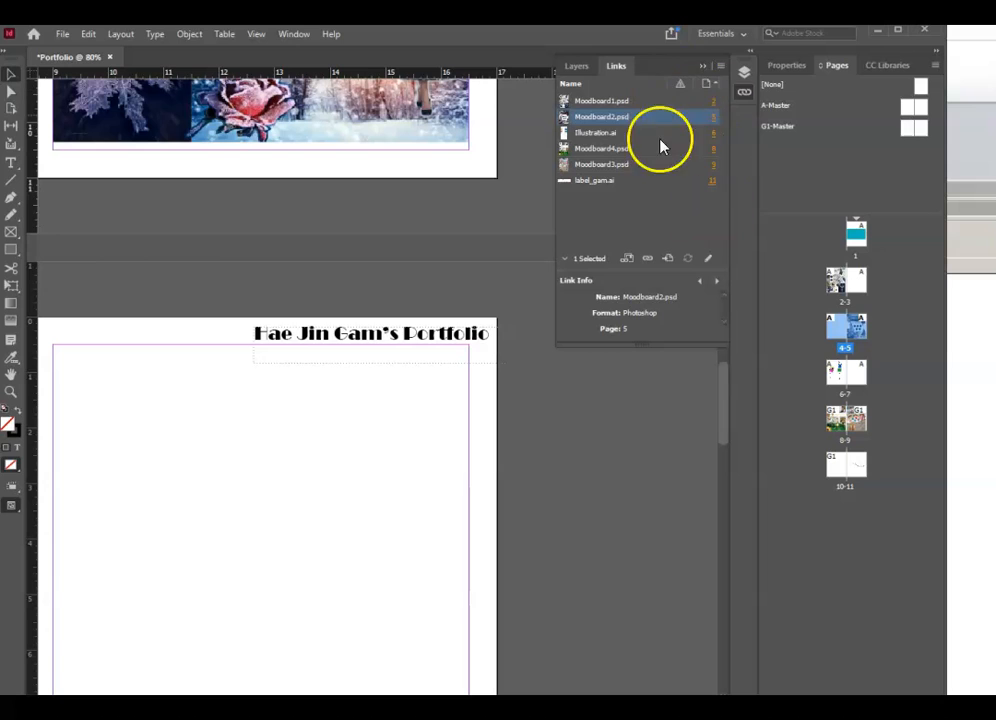
pyautogui.moveTo(995, 193)
pyautogui.mouseDown()
pyautogui.moveTo(967, 214)
pyautogui.moveTo(995, 206)
pyautogui.mouseUp()
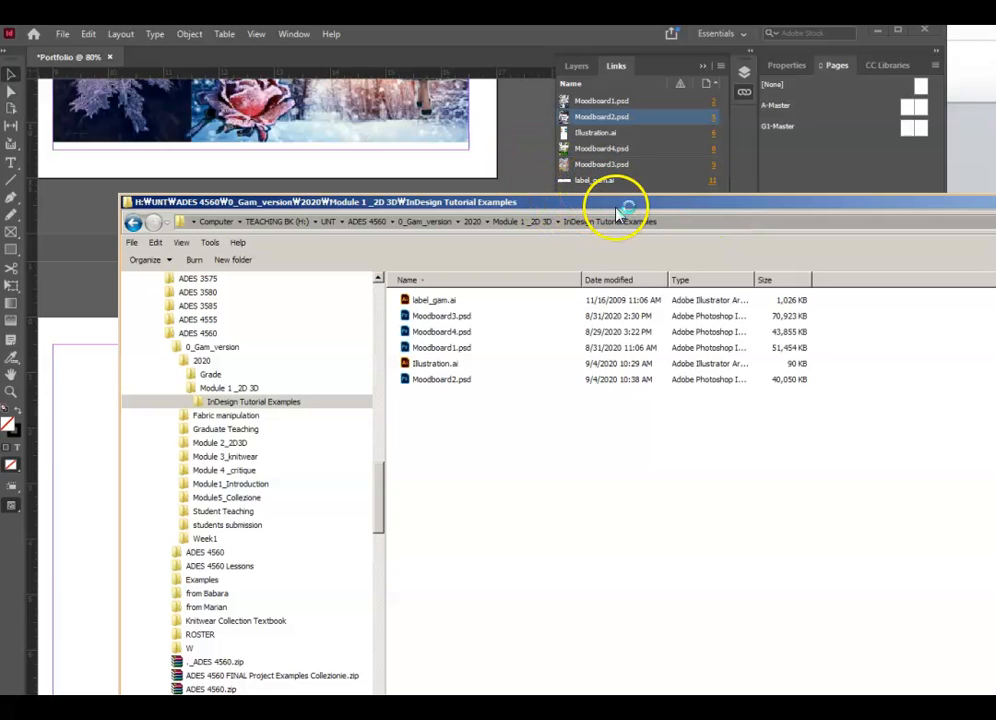
pyautogui.click(992, 203)
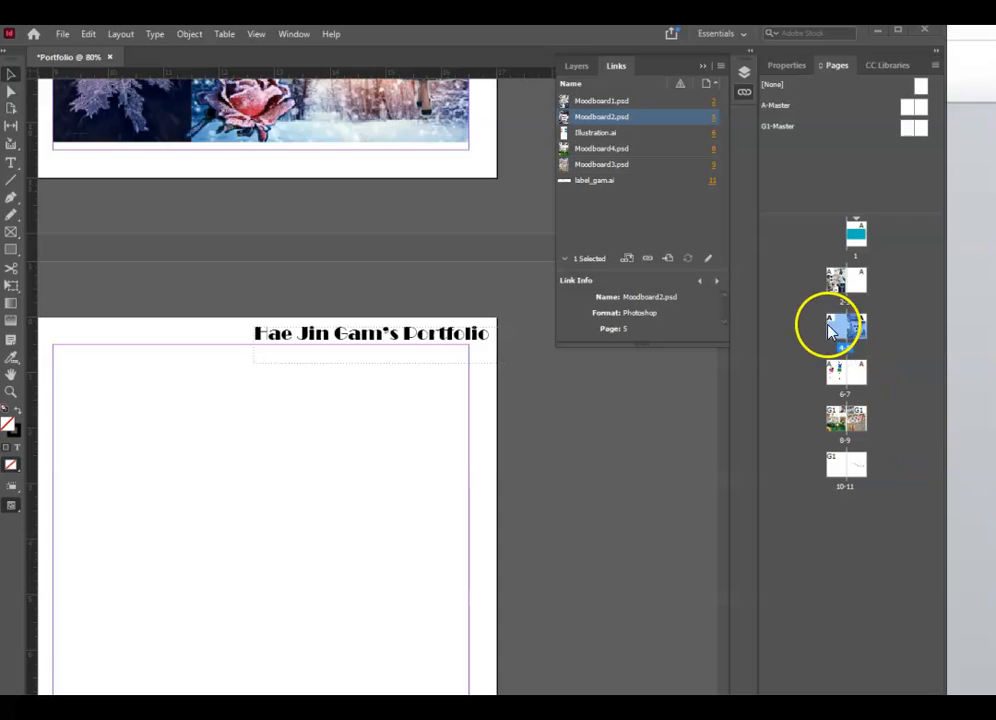
# - Review the first page, the Earthly Ripple, Fall / Winter Season and Paradise pages, then choose File > Export
pyautogui.doubleClick(857, 236)
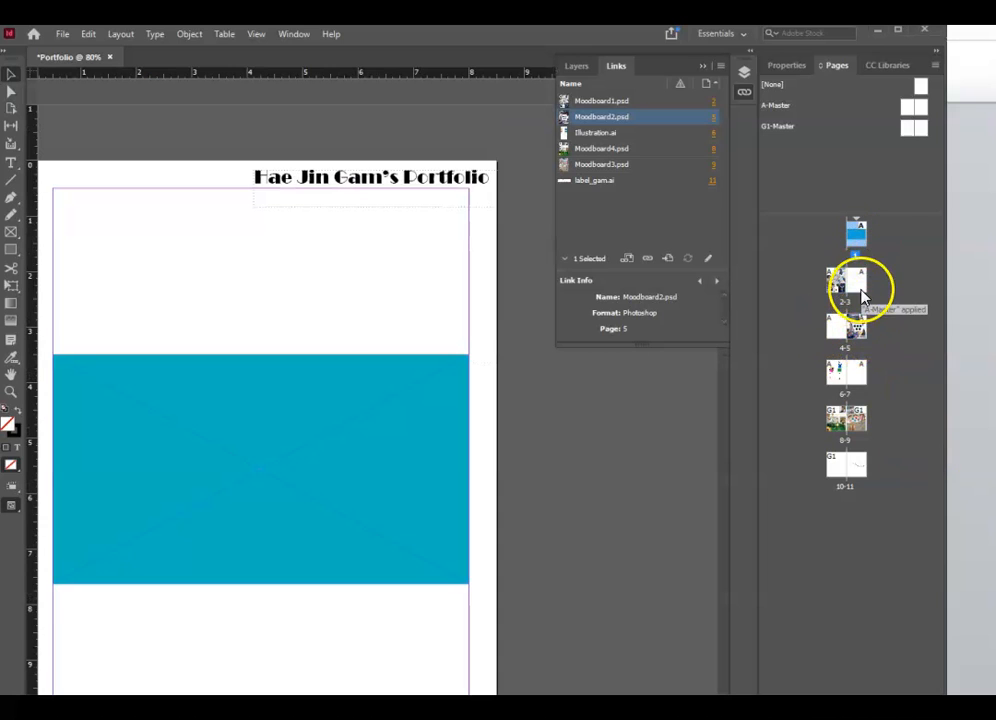
pyautogui.click(860, 288)
pyautogui.doubleClick(836, 280)
pyautogui.click(835, 326)
pyautogui.doubleClick(848, 465)
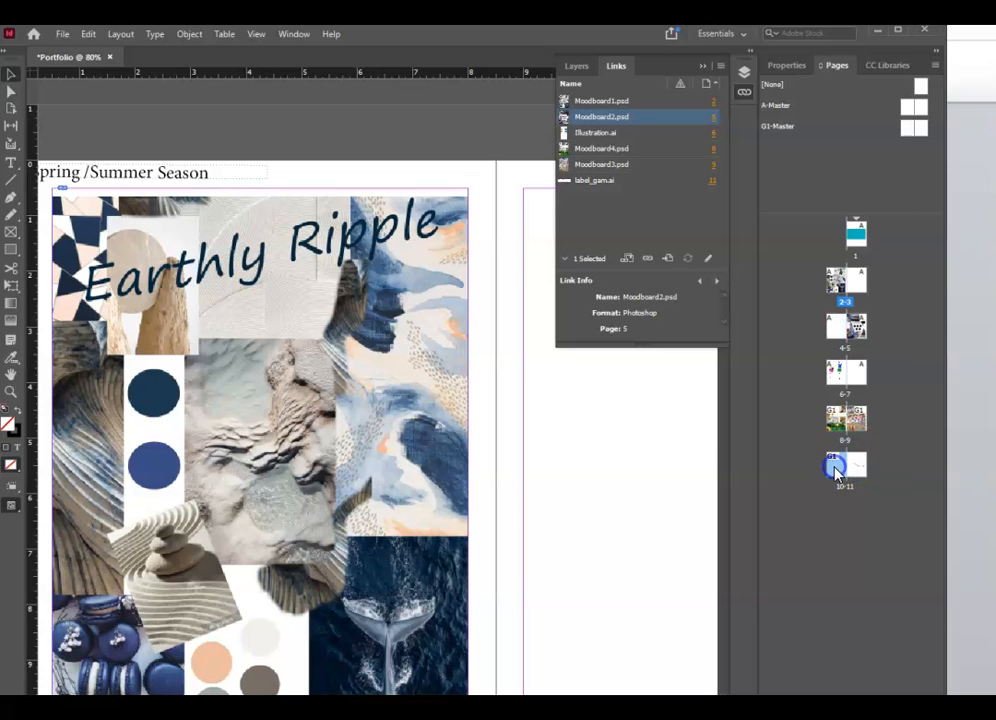
pyautogui.doubleClick(838, 420)
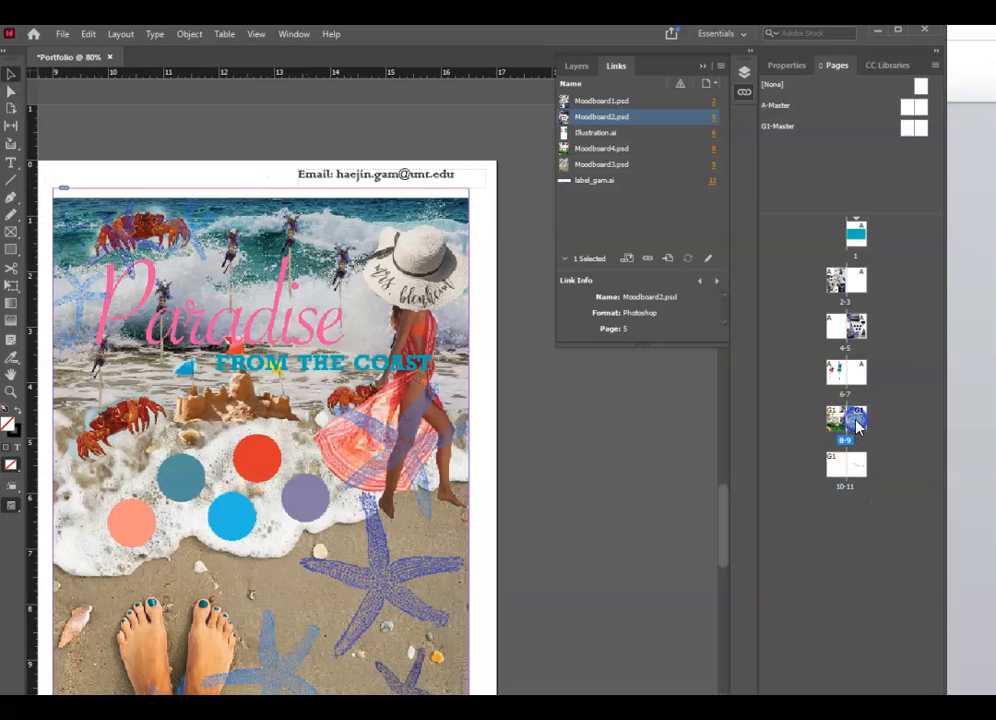
pyautogui.click(833, 378)
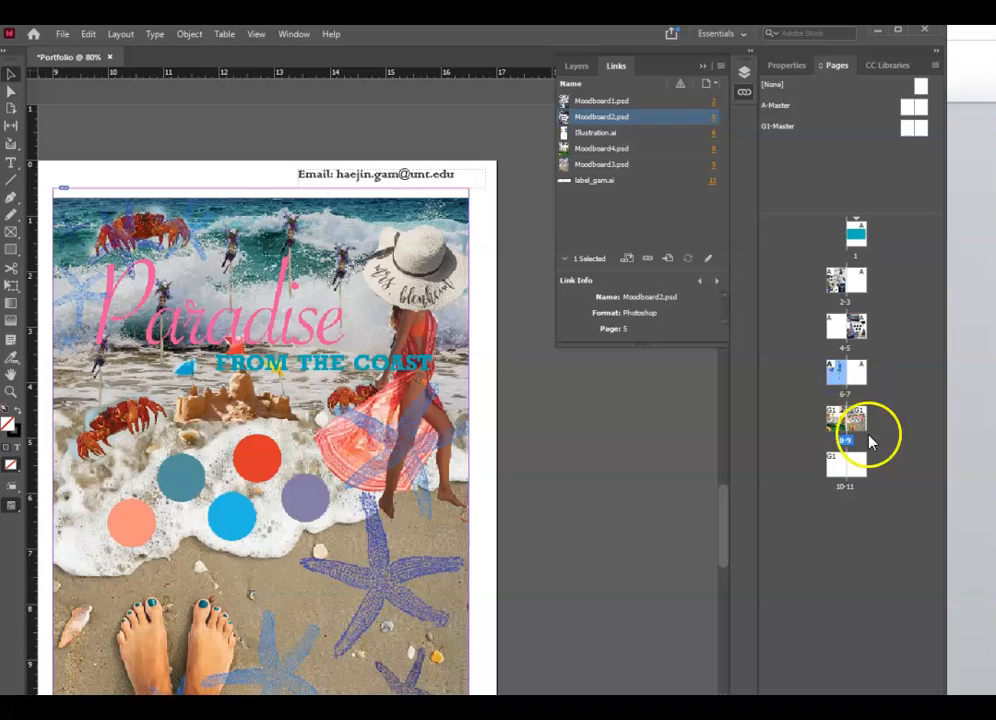
pyautogui.click(66, 35)
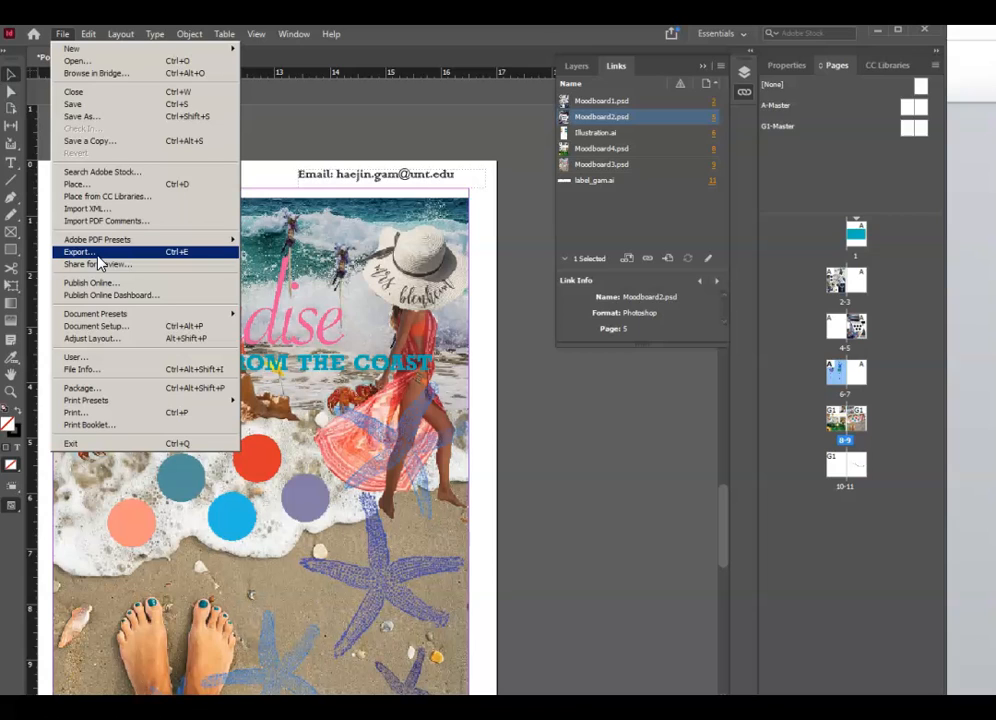
pyautogui.click(98, 256)
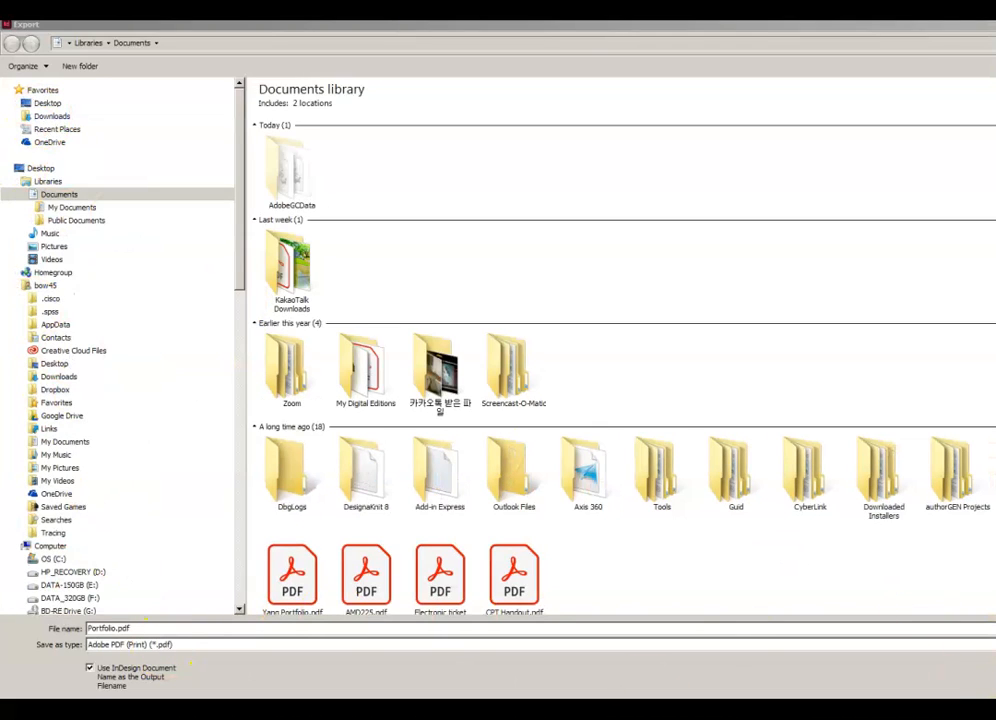
# - Set the export format to Adobe PDF (Print) and export Portfolio.pdf
pyautogui.click(146, 645)
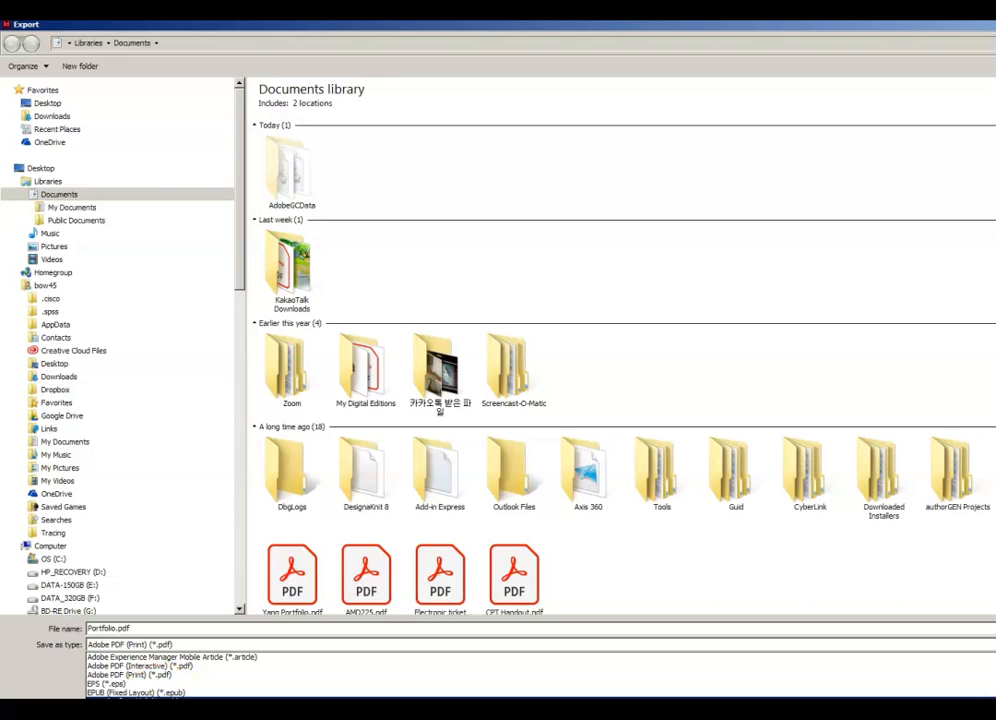
pyautogui.click(160, 710)
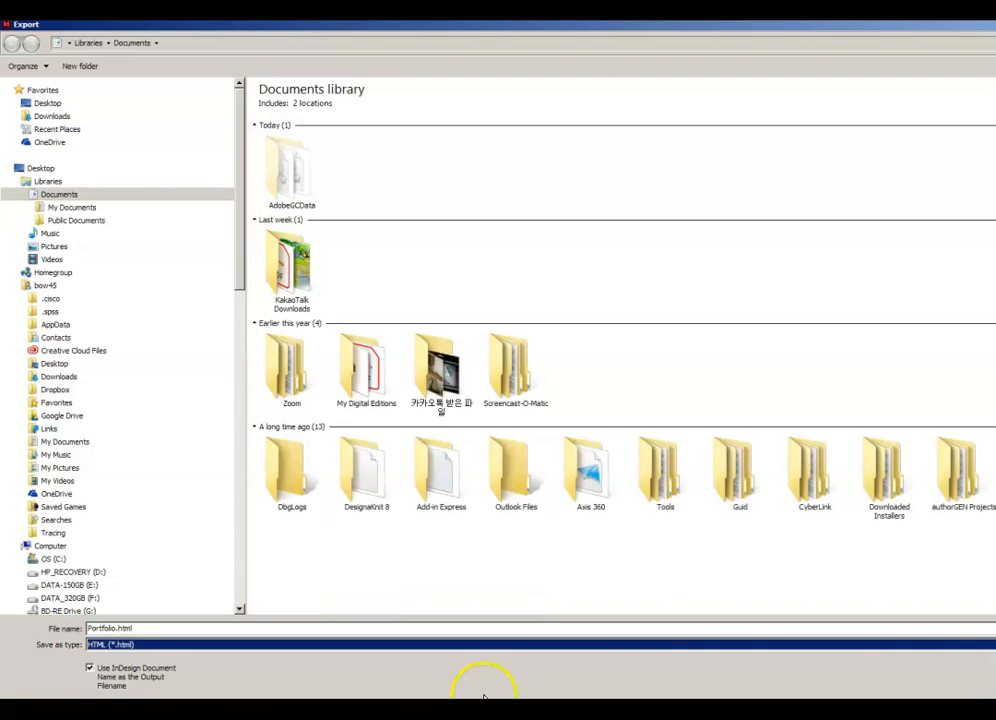
pyautogui.click(540, 645)
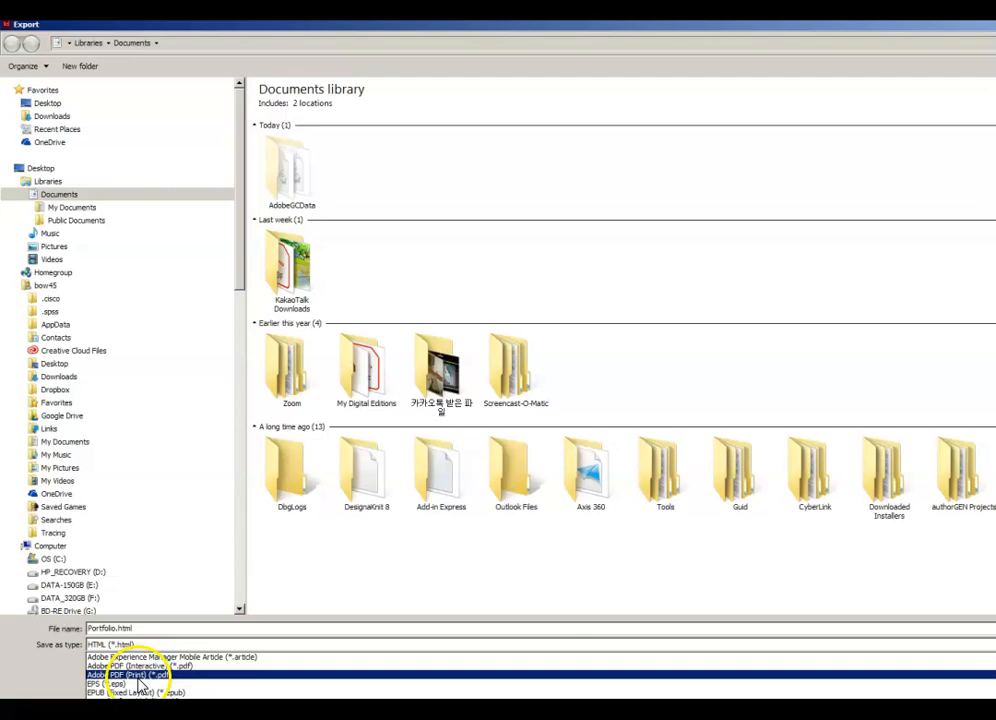
pyautogui.click(167, 666)
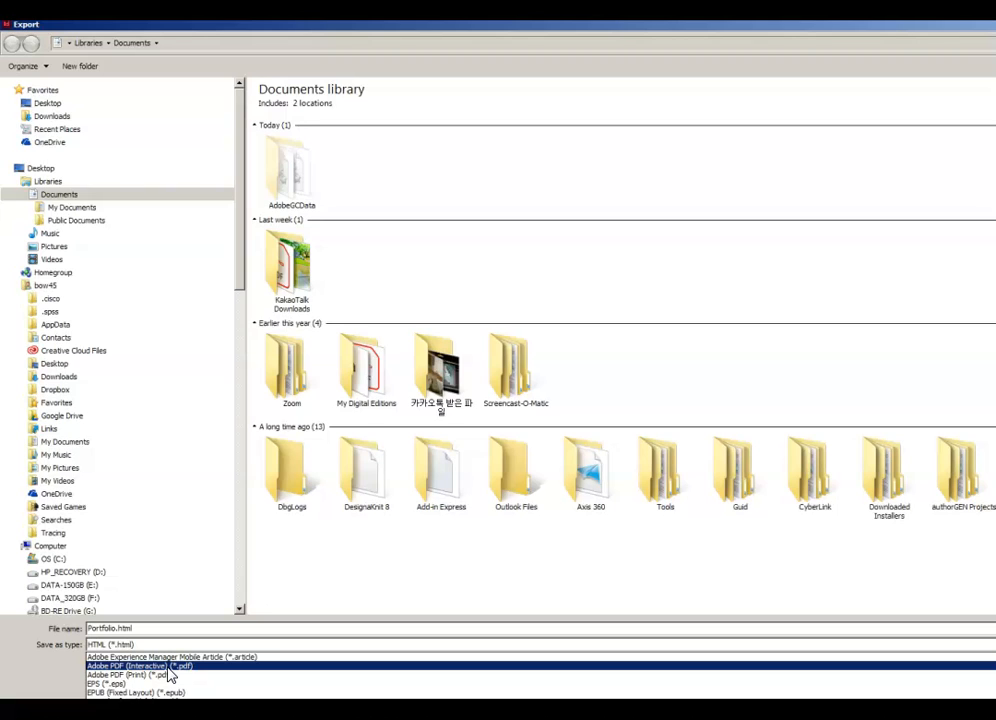
pyautogui.click(185, 677)
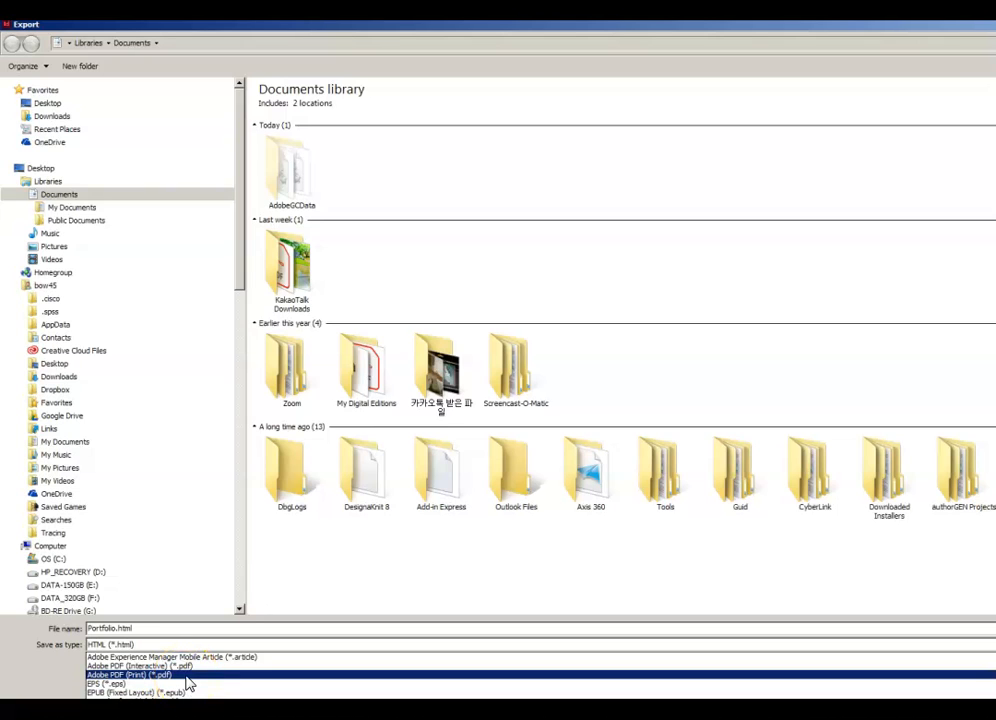
pyautogui.click(185, 676)
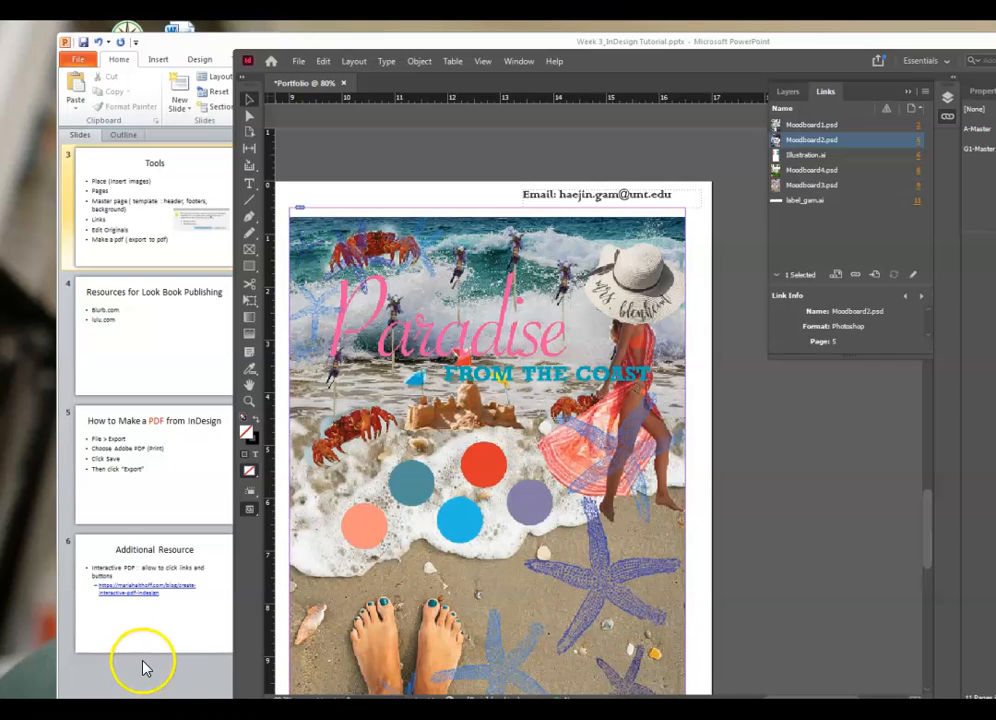
# - Highlight the Place (Insert images) bullet on the Tools slide and move the InDesign window aside
pyautogui.click(195, 458)
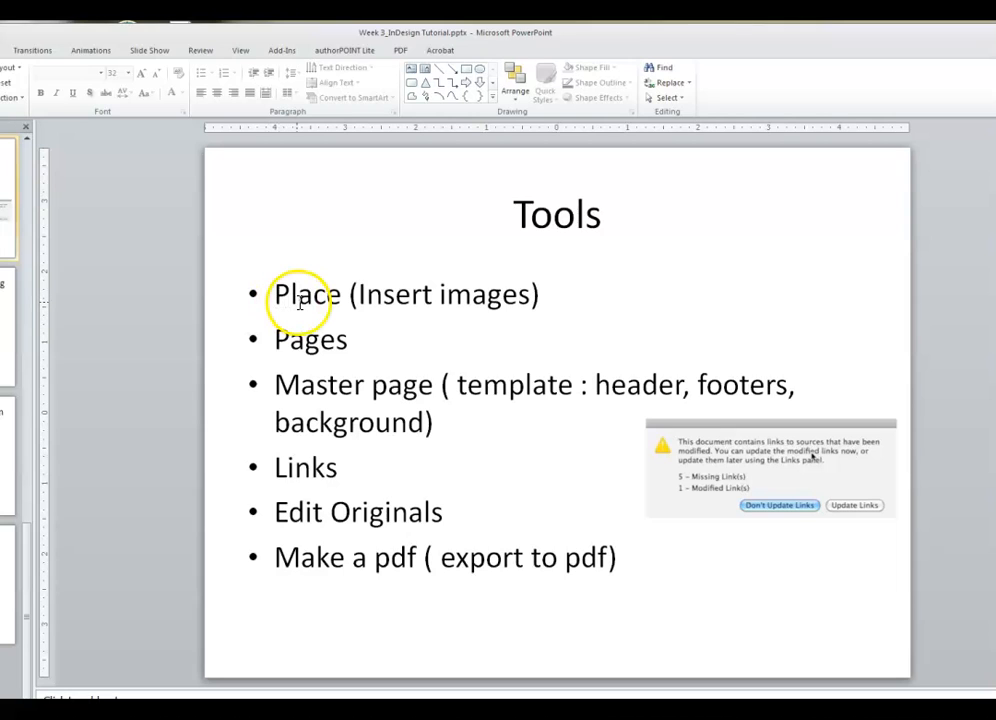
pyautogui.moveTo(273, 302); pyautogui.dragTo(566, 311)
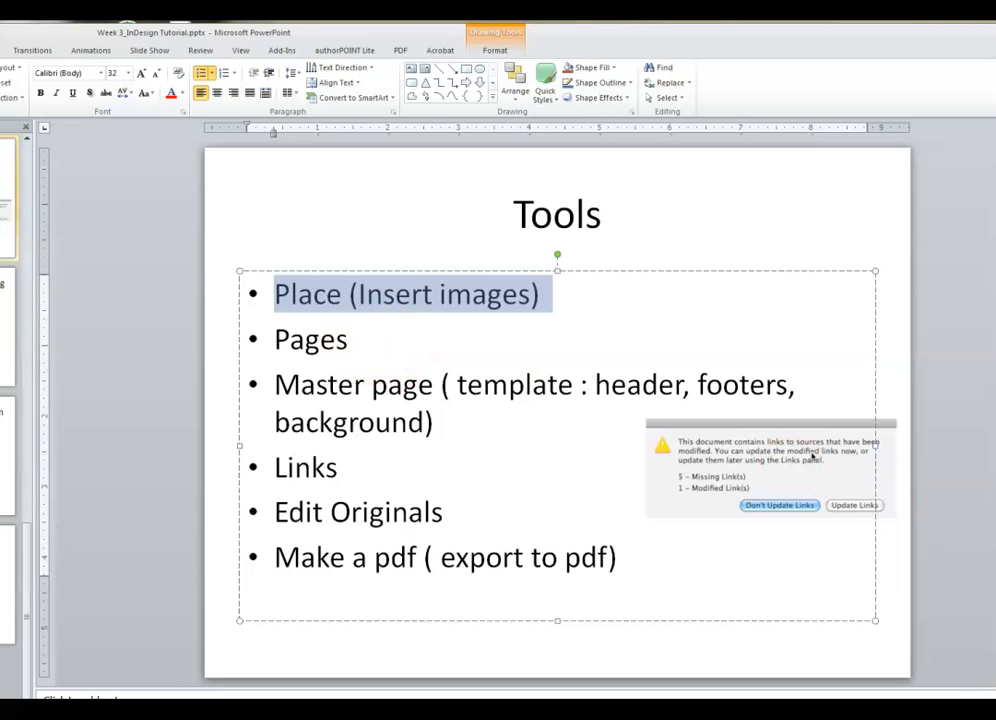
pyautogui.hotkey('alt', 'Tab')
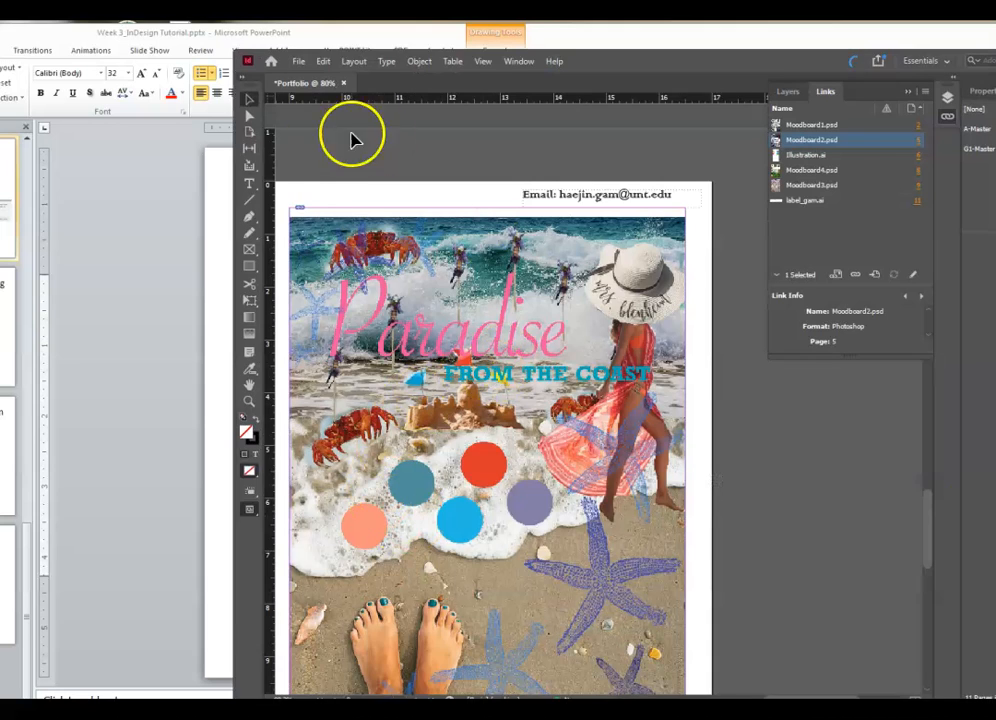
pyautogui.click(519, 61)
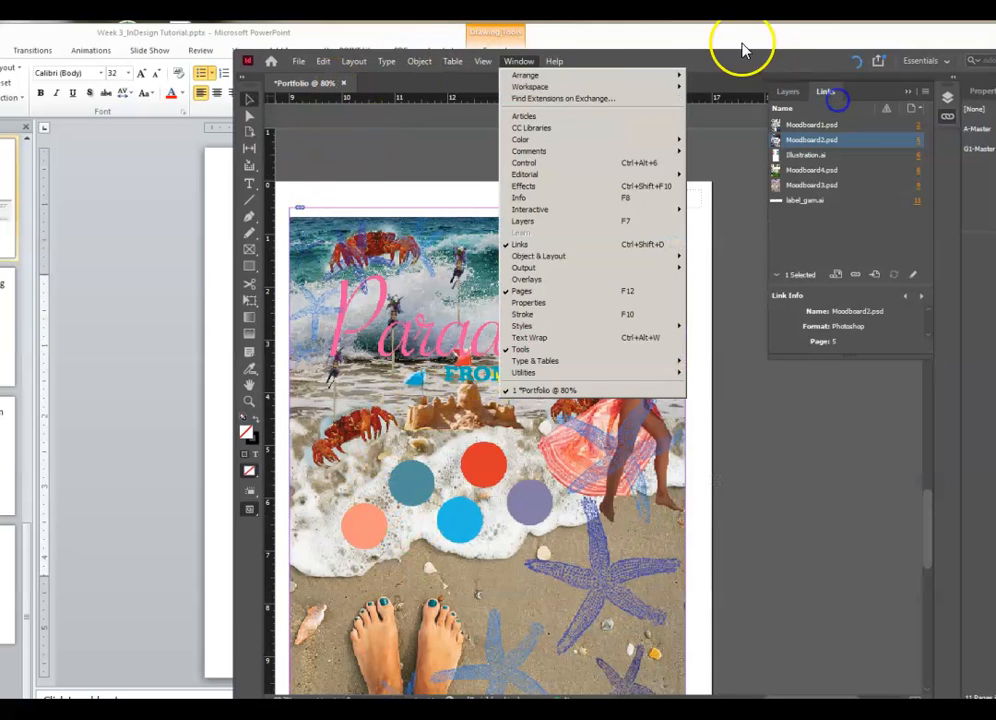
pyautogui.click(803, 55)
pyautogui.moveTo(803, 55); pyautogui.dragTo(995, 125)
pyautogui.click(756, 47)
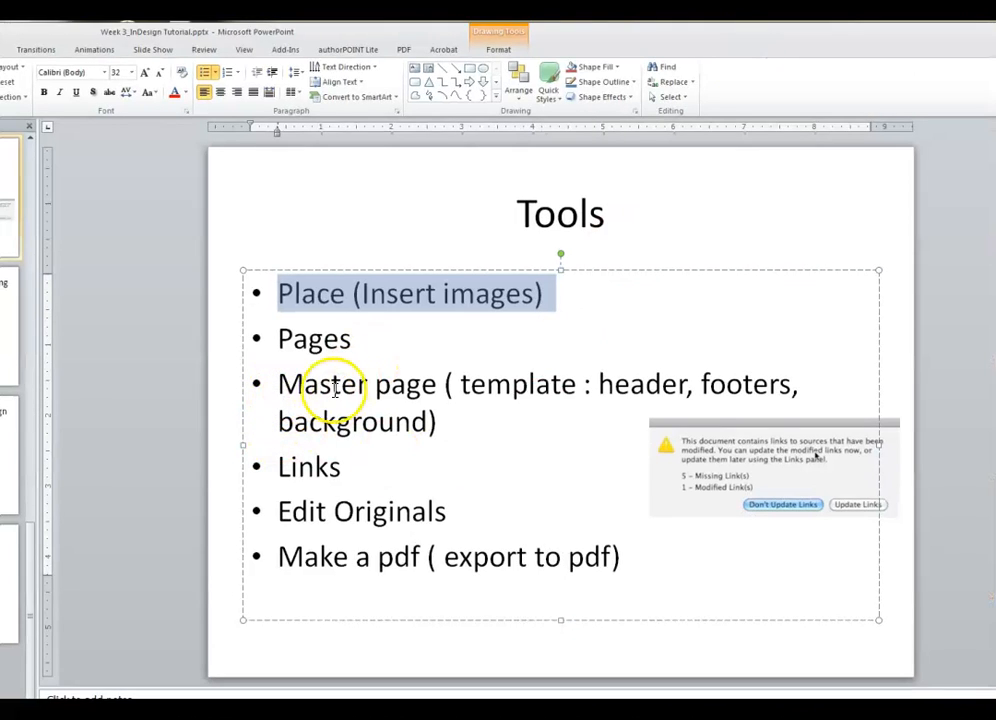
# - Highlight the Links, Edit Originals and Make a pdf bullets, then scroll to the Resources slide
pyautogui.click(360, 475)
pyautogui.moveTo(360, 475); pyautogui.dragTo(222, 460)
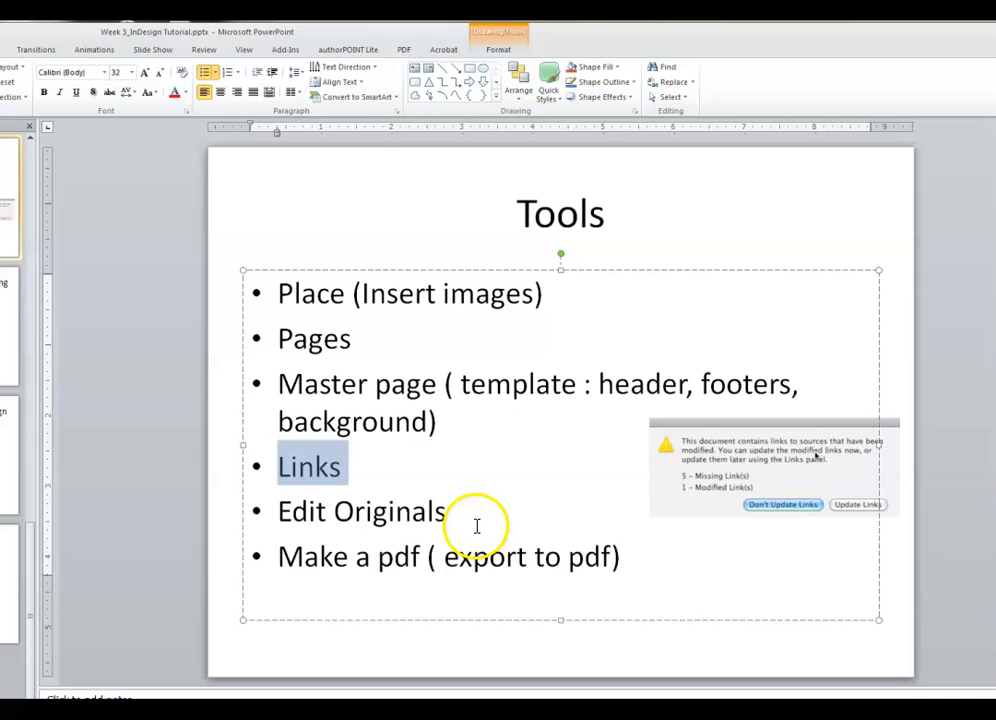
pyautogui.moveTo(482, 521); pyautogui.dragTo(269, 525)
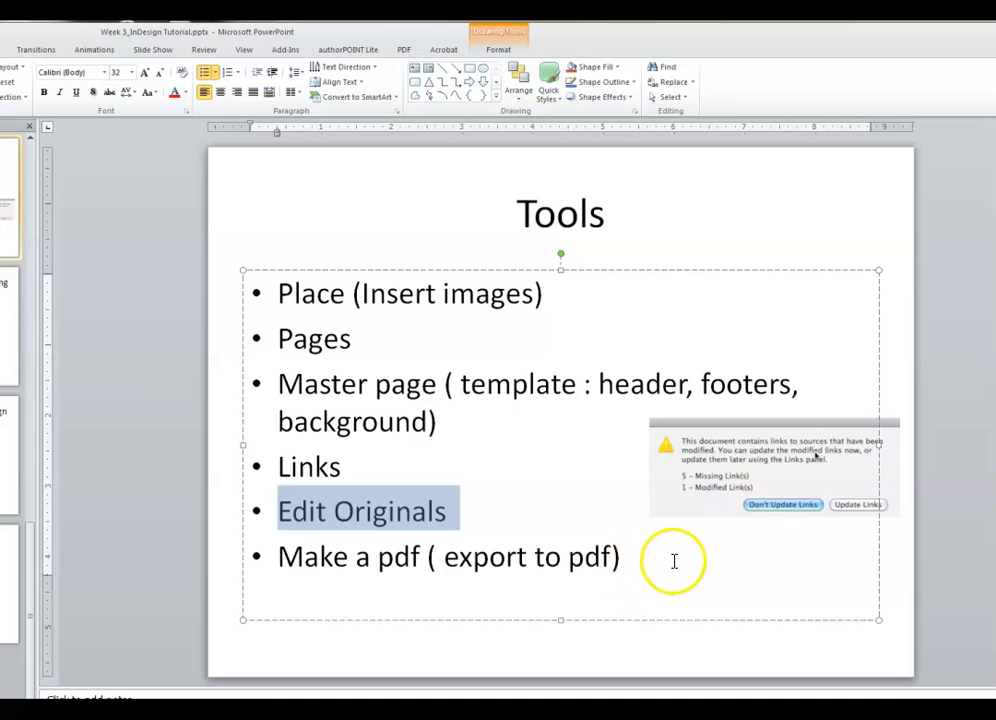
pyautogui.moveTo(645, 560); pyautogui.dragTo(251, 585)
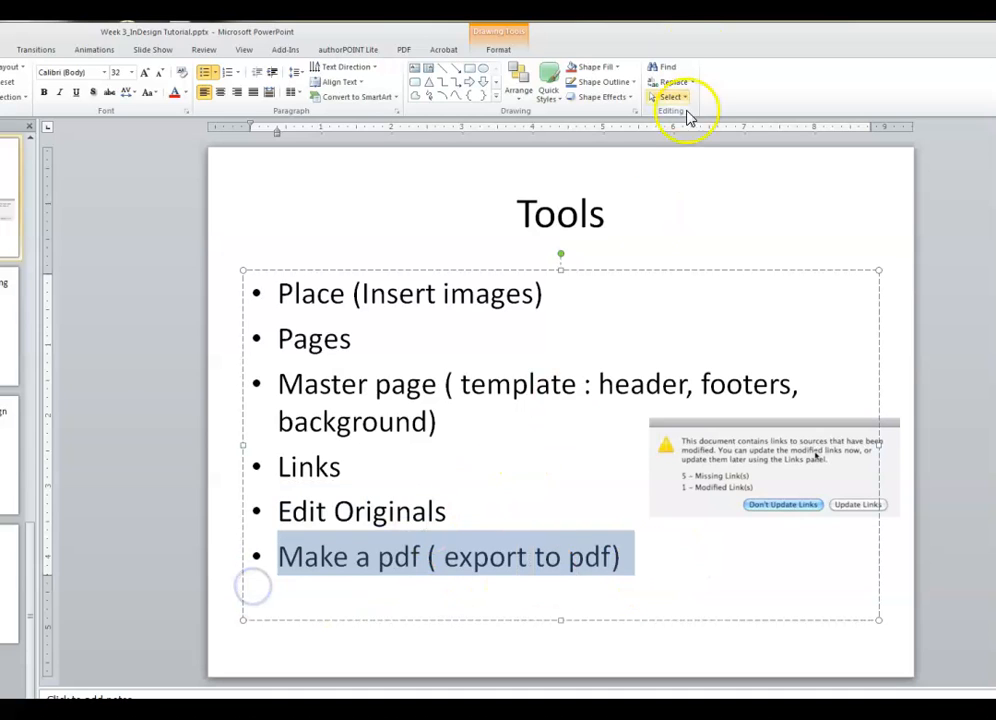
pyautogui.scroll(-1, 658, 367)
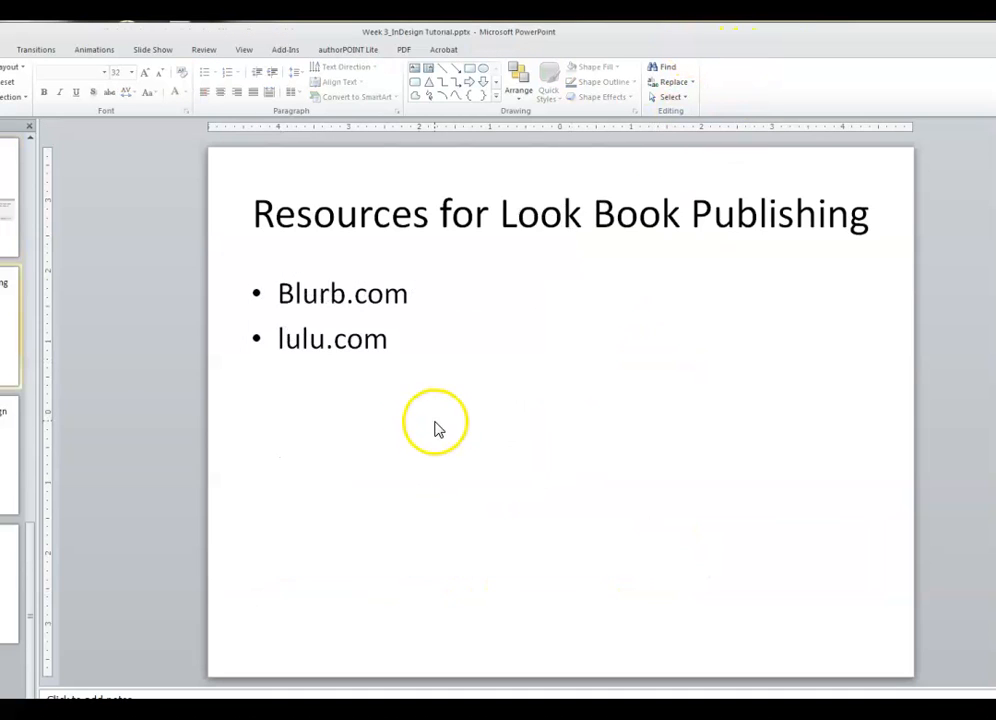
# - Highlight Adobe PDF (Print) on the How to Make a PDF slide, then open Portfolio.pdf from its folder
pyautogui.scroll(-1, 437, 427)
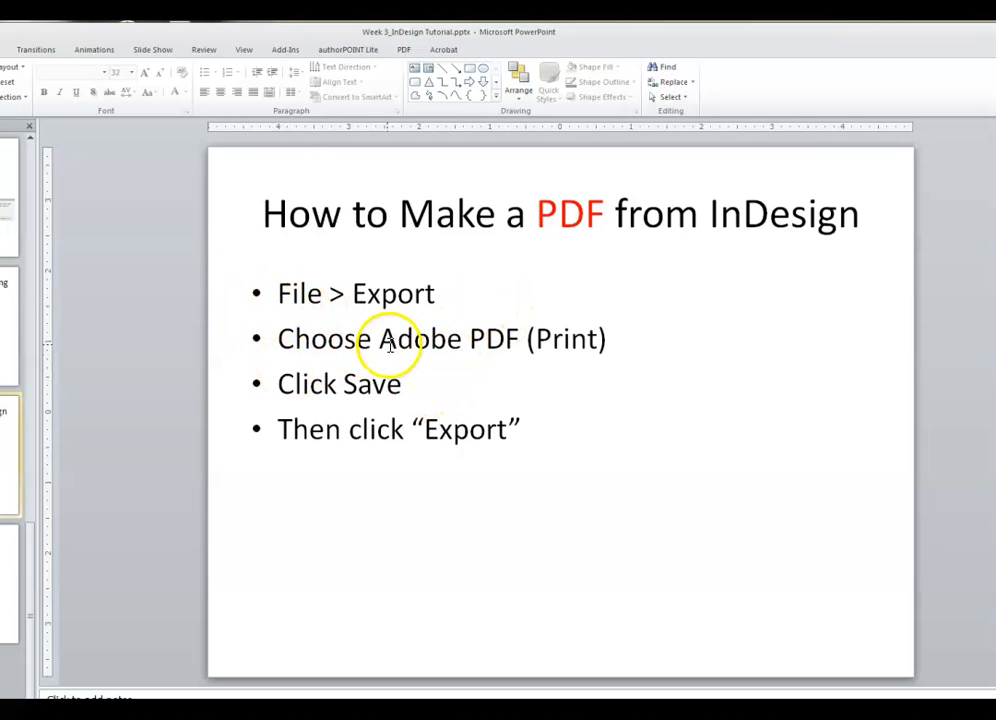
pyautogui.moveTo(379, 345); pyautogui.dragTo(641, 347)
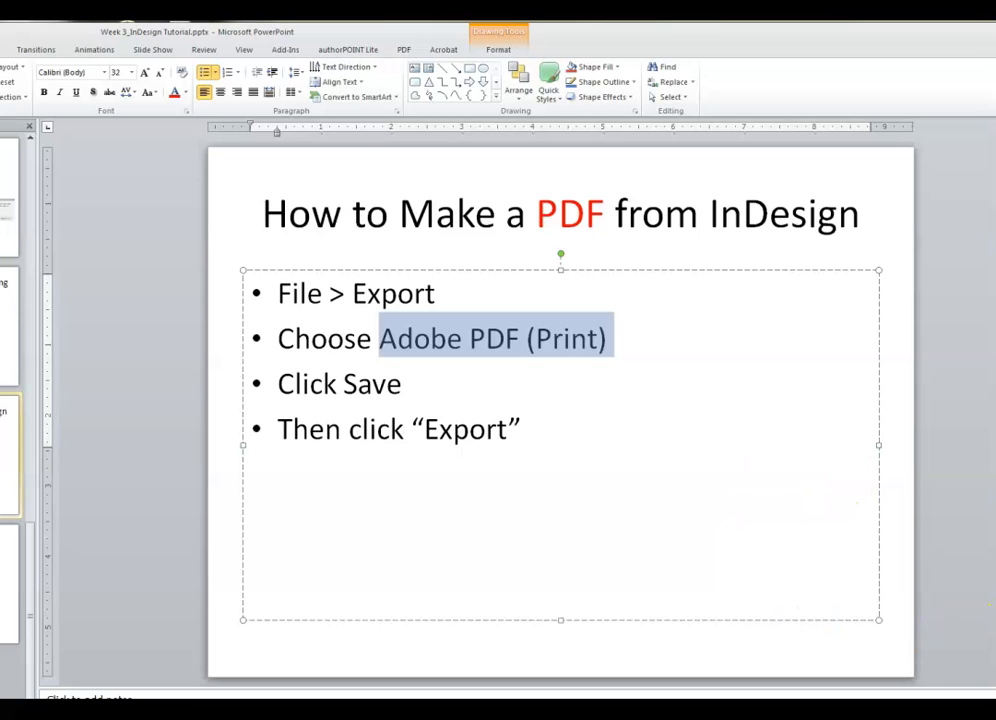
pyautogui.hotkey('alt', 'Tab')
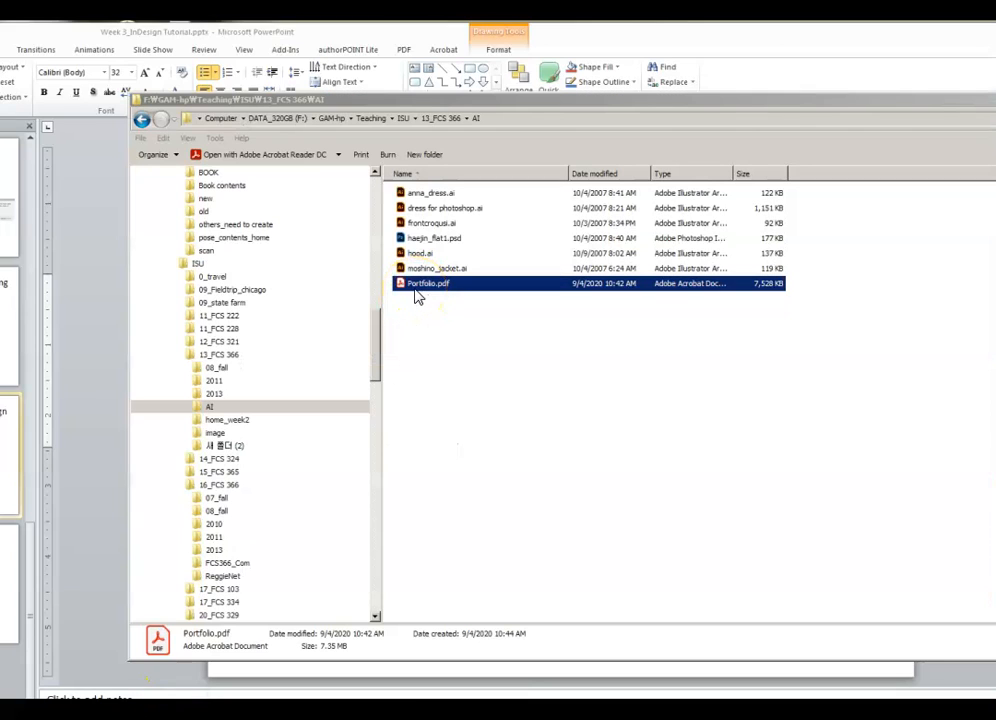
pyautogui.doubleClick(414, 289)
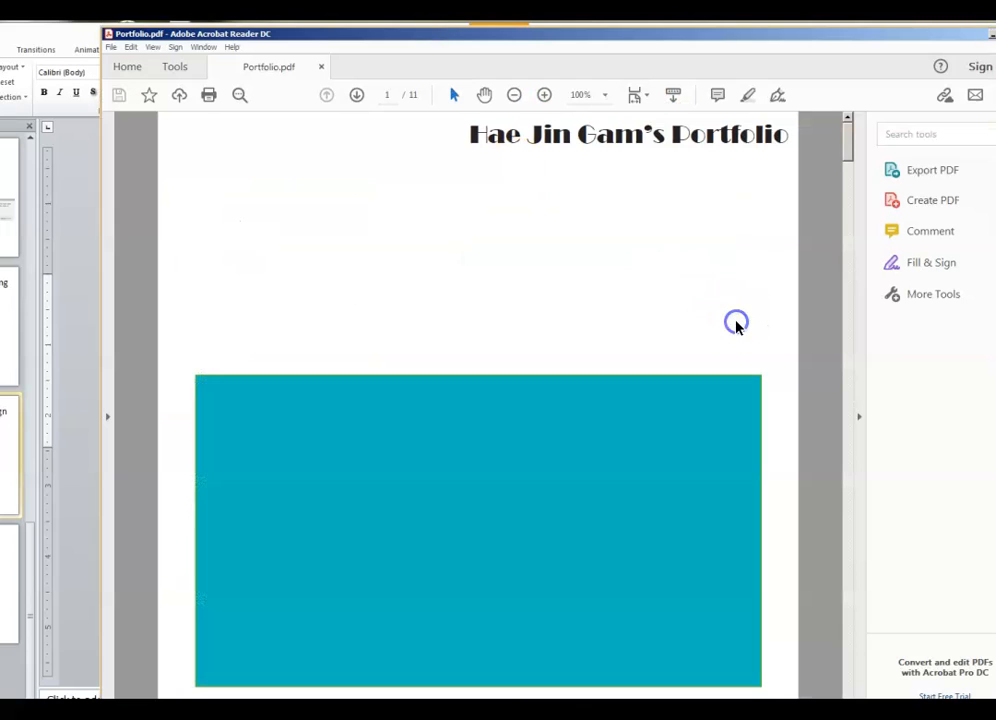
# - Zoom Portfolio.pdf out to 66.7% and page down to page 4, the Spring/Summer Season page
pyautogui.hotkey('ctrl', '-')
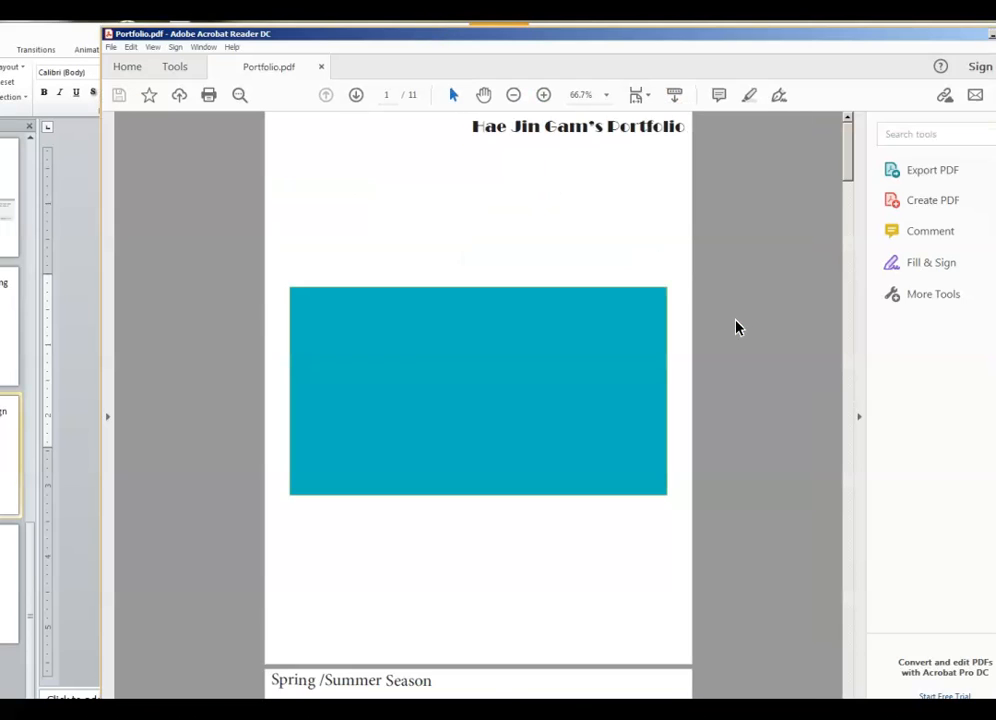
pyautogui.scroll(-15, 783, 370)
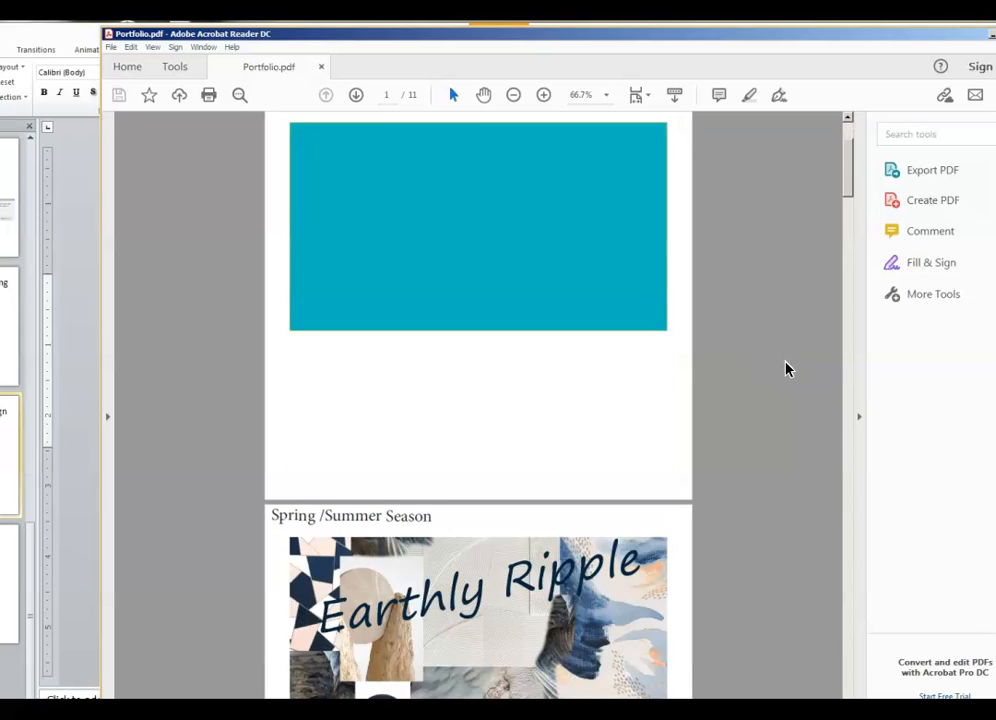
pyautogui.scroll(-8, 782, 376)
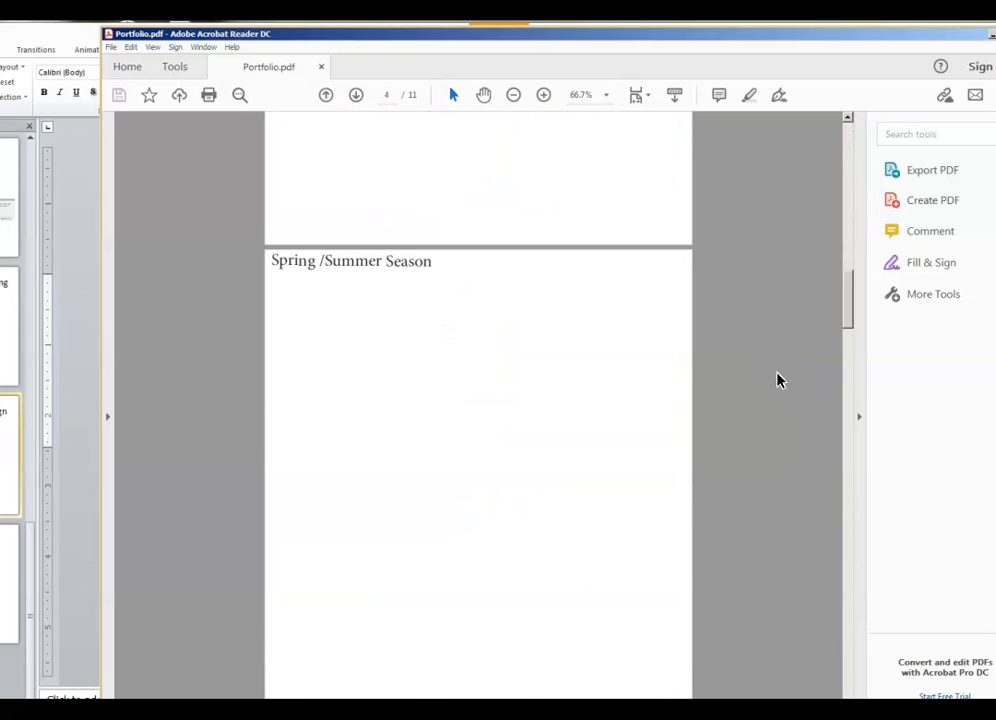